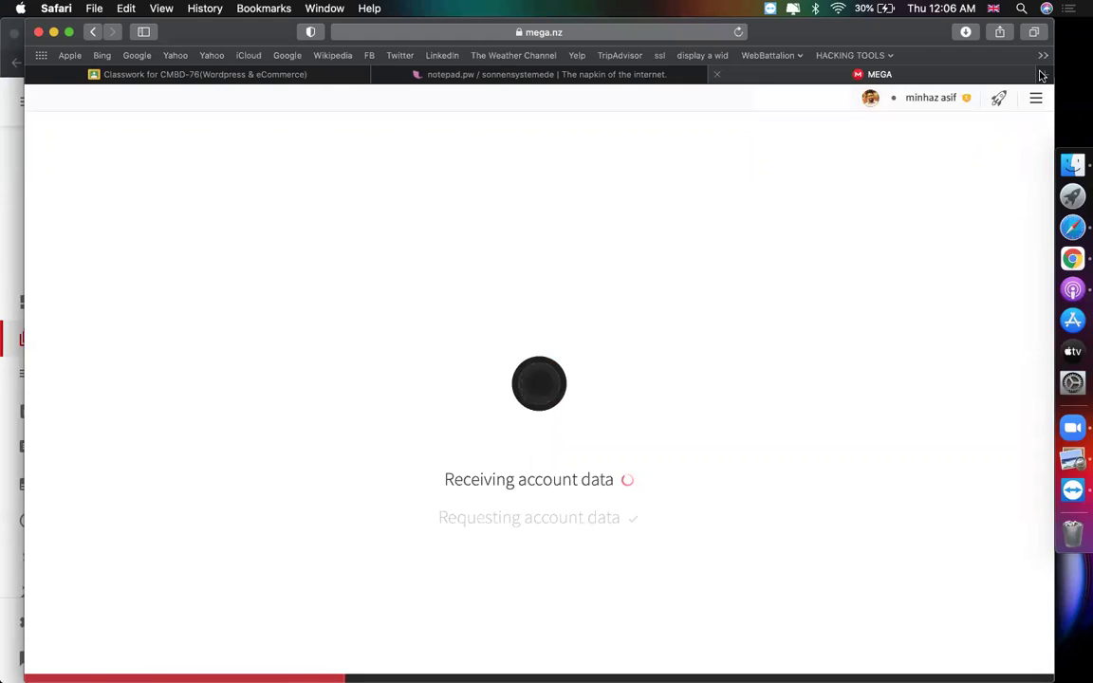
# Step: Open the WordPress admin address codemanbd.com/woo/wp-admin in a new browser tab
pyautogui.click(1043, 75)
pyautogui.write('c')
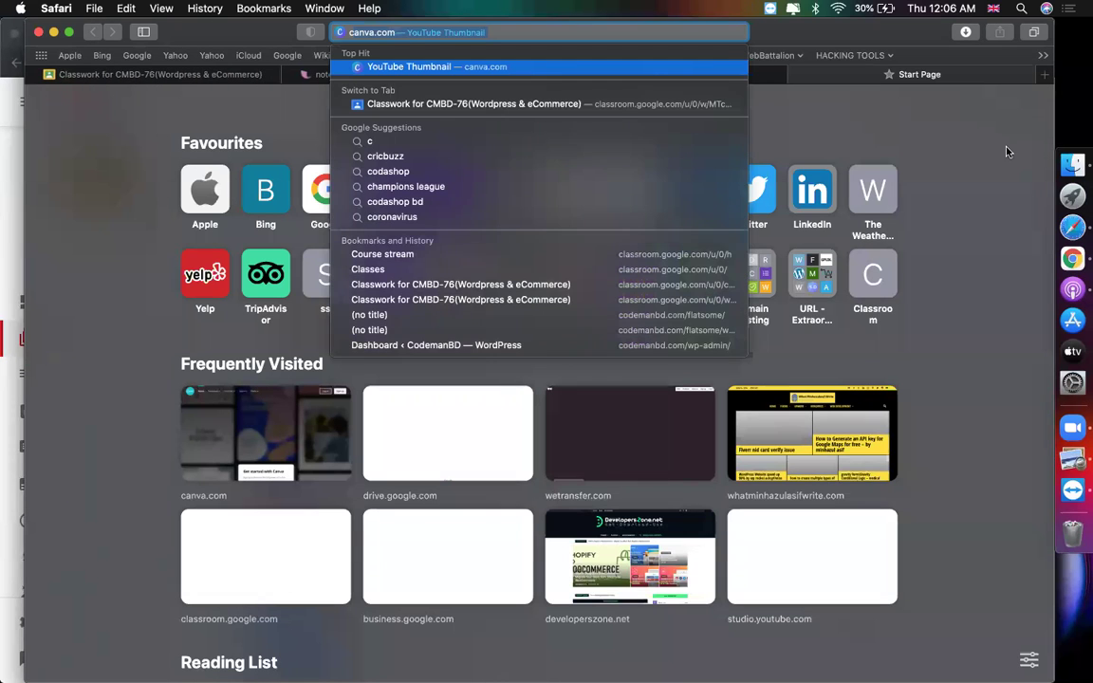
pyautogui.write('ode')
pyautogui.press('Right')
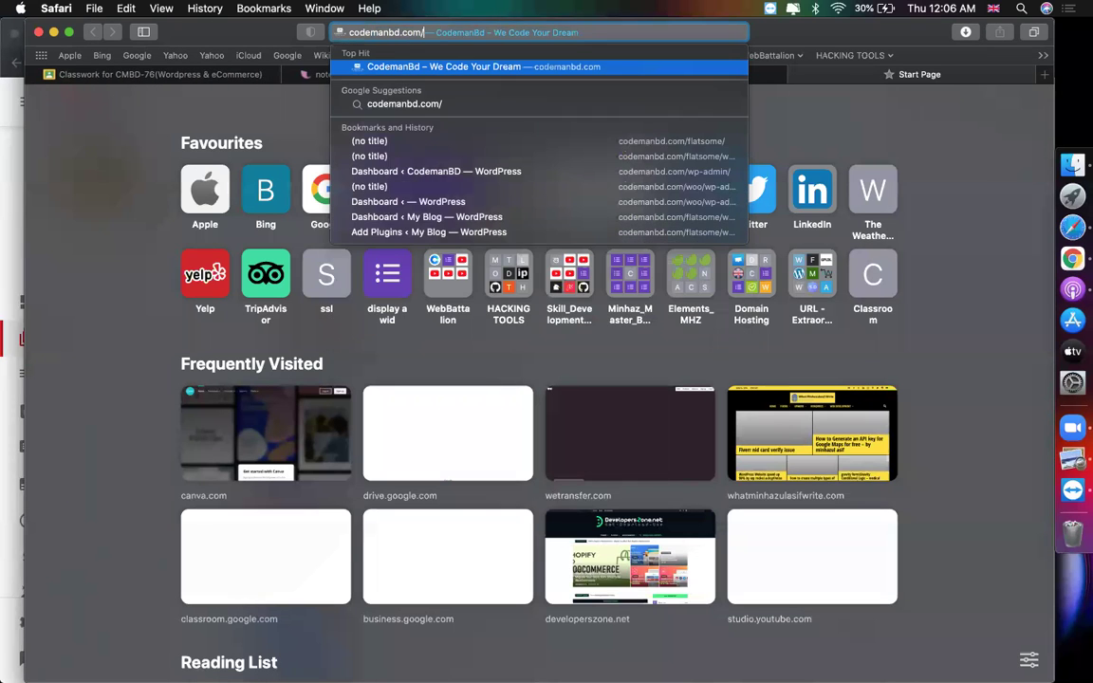
pyautogui.write('woo/')
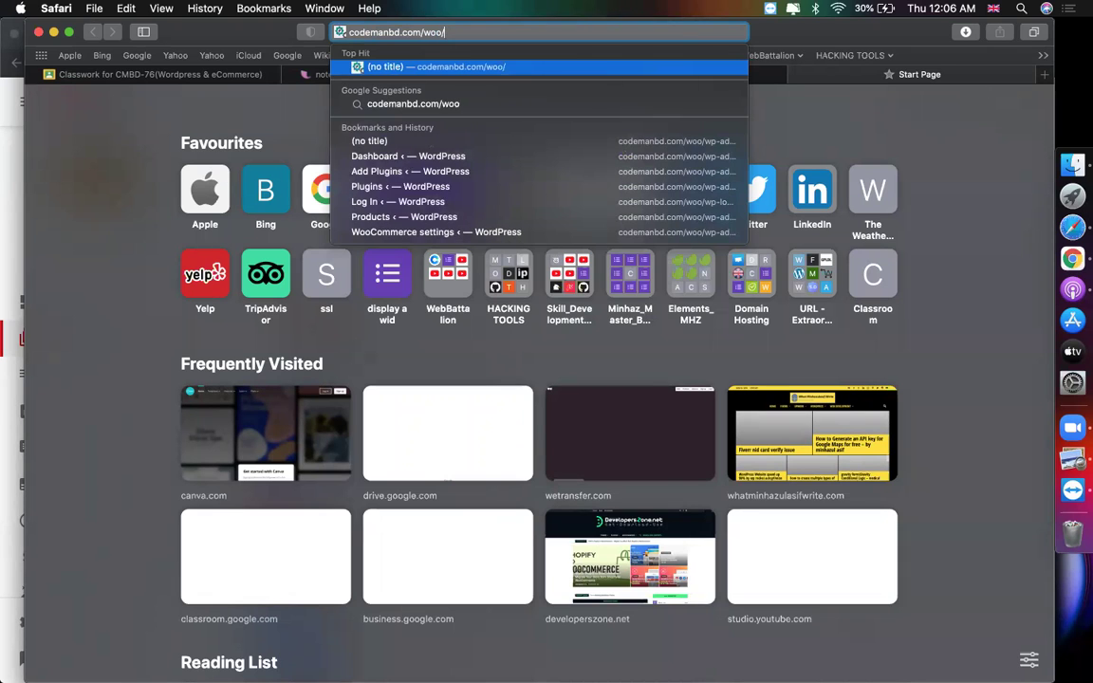
pyautogui.write('/')
pyautogui.press('BackSpace')
pyautogui.write('w')
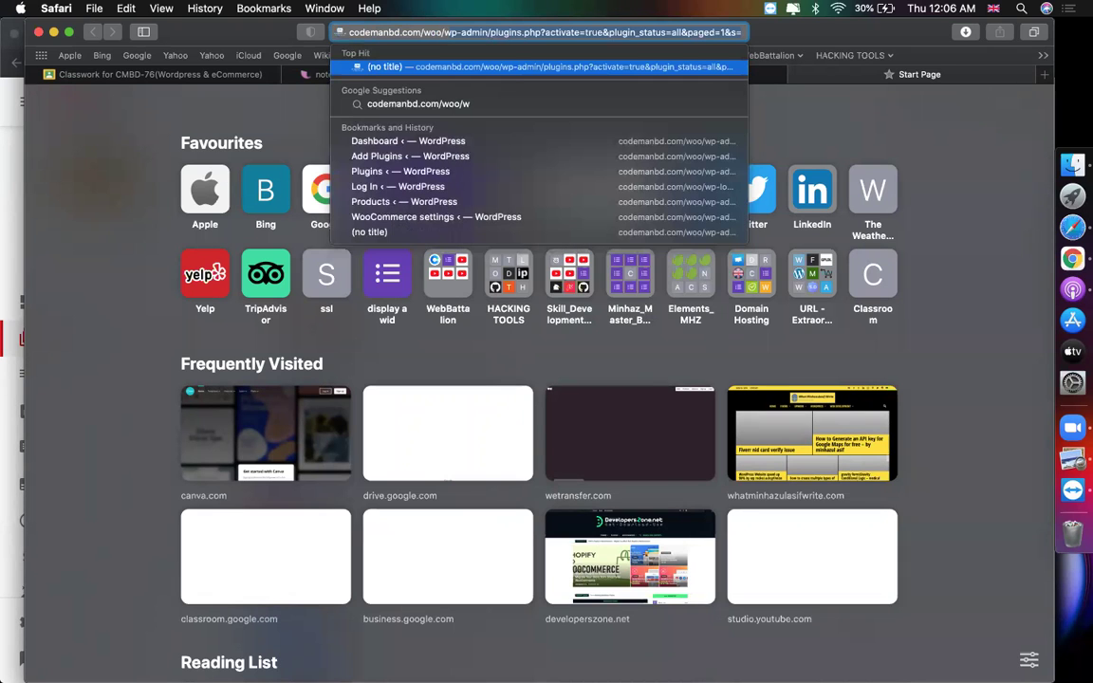
pyautogui.write('p-admin')
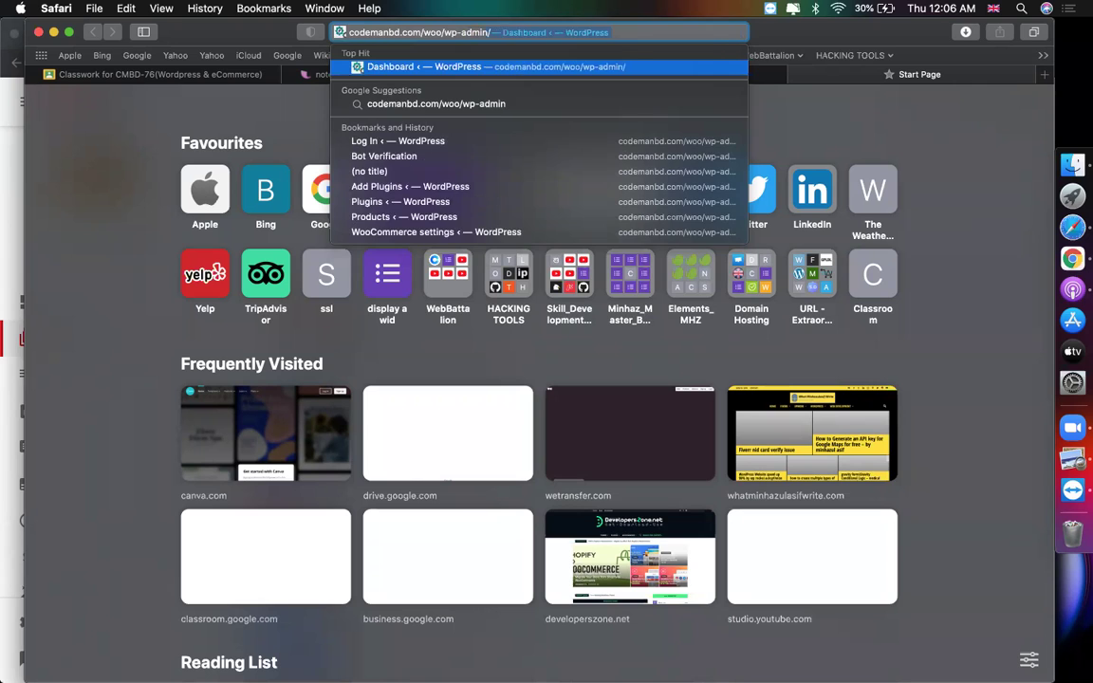
pyautogui.press('Return')
# Step: Log in to the WordPress admin area with the saved username and account password
pyautogui.click(742, 75)
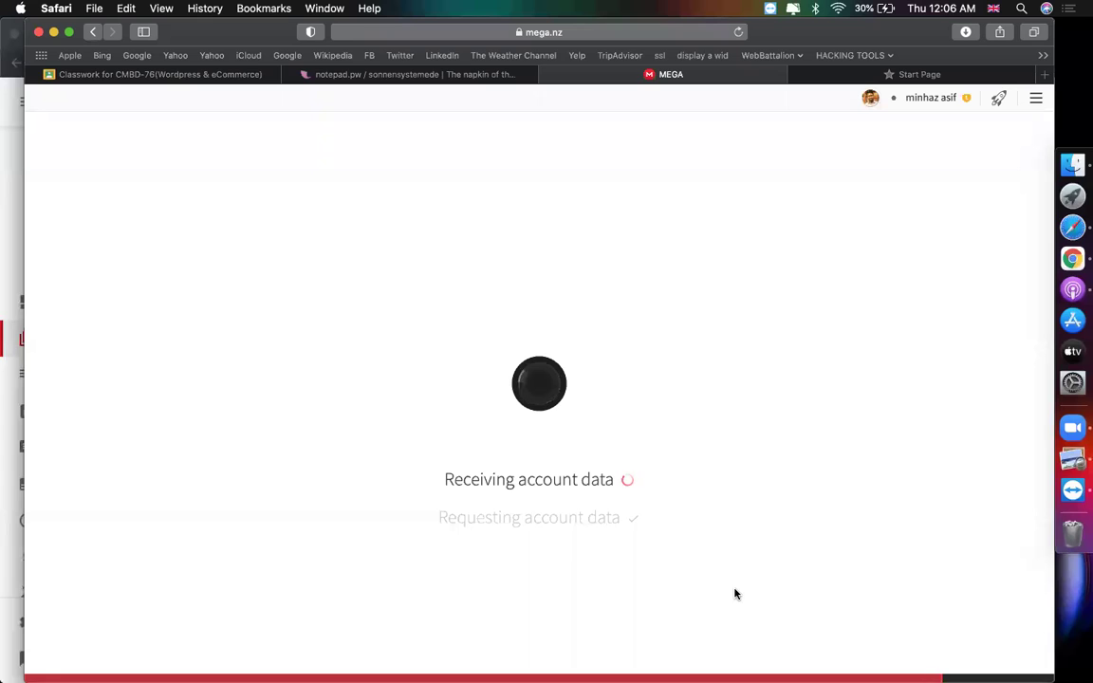
pyautogui.click(851, 74)
pyautogui.click(537, 332)
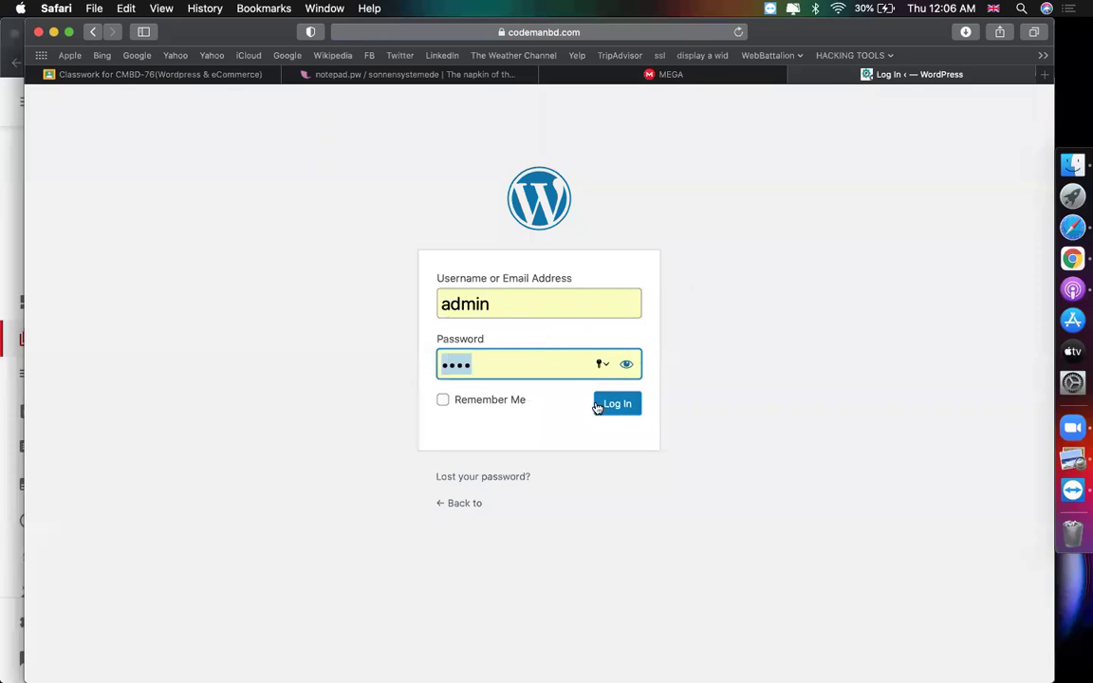
pyautogui.click(603, 408)
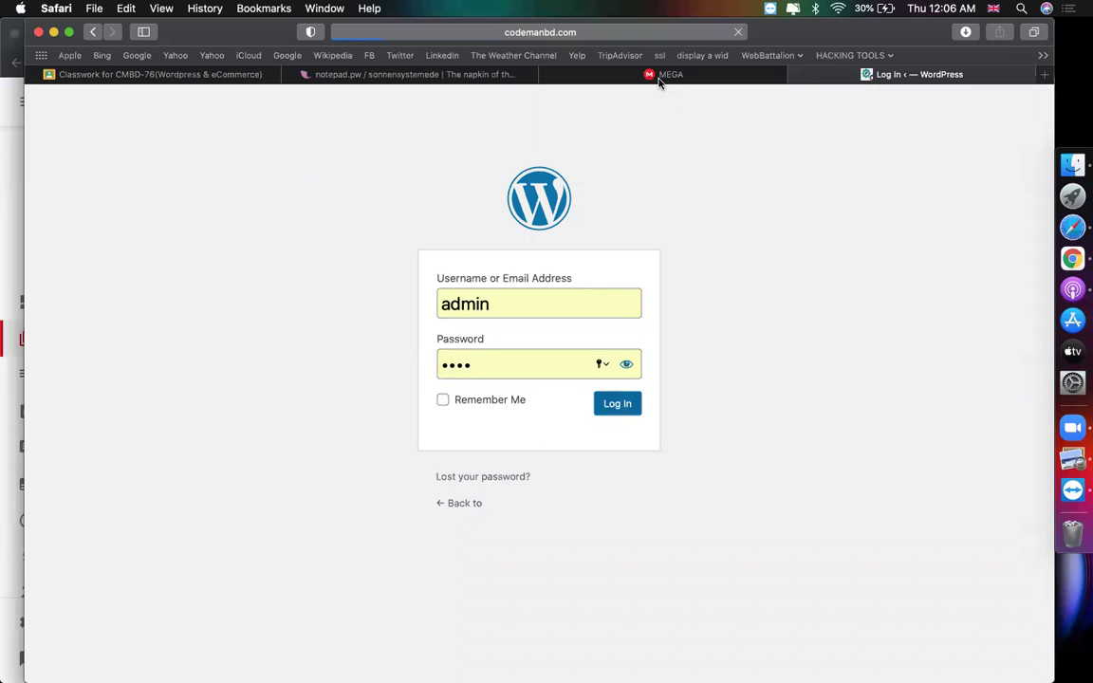
# Step: Search the MEGA cloud drive for "dokan pro" and download the 6.0 MB dokan-pro.zip
pyautogui.click(659, 77)
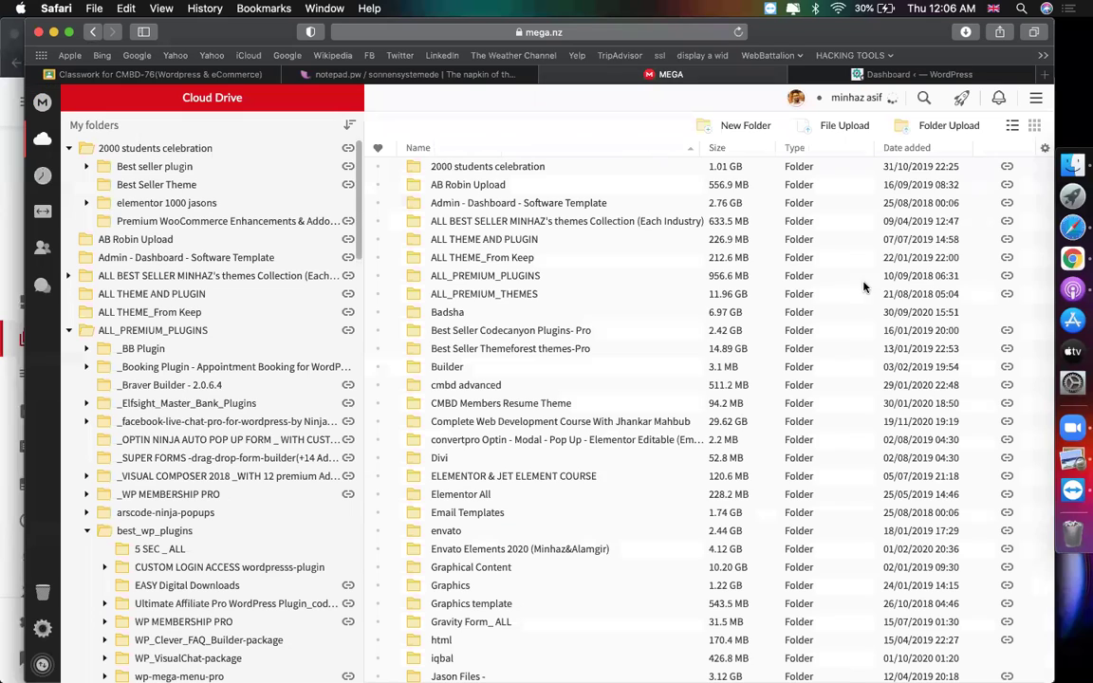
pyautogui.click(924, 100)
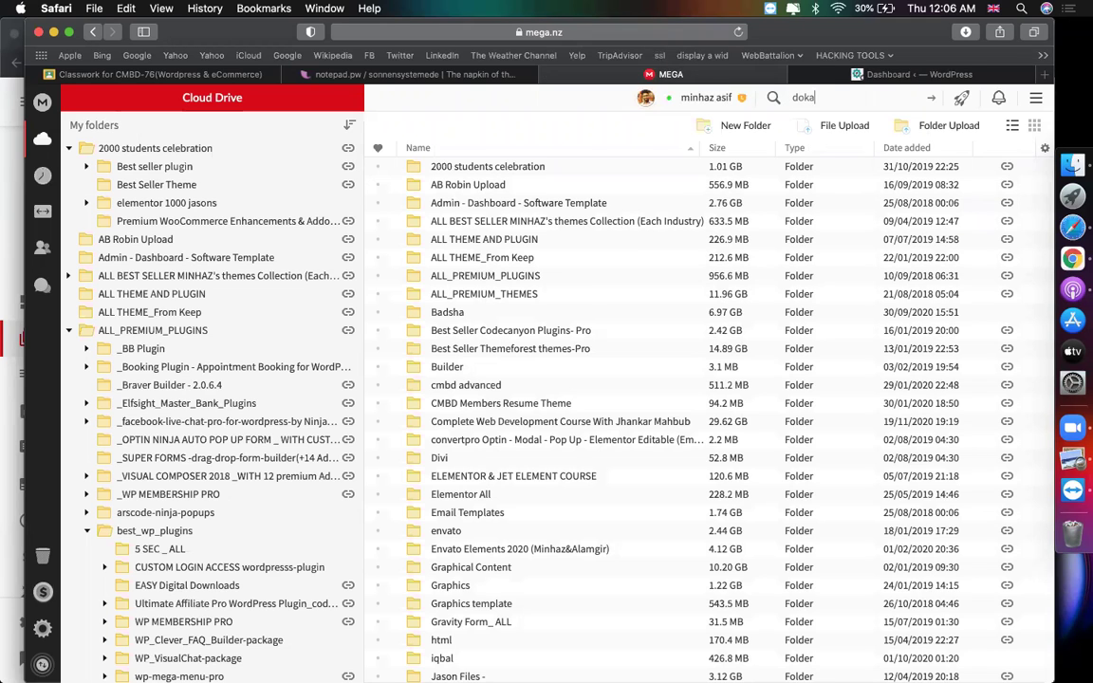
pyautogui.press('Return')
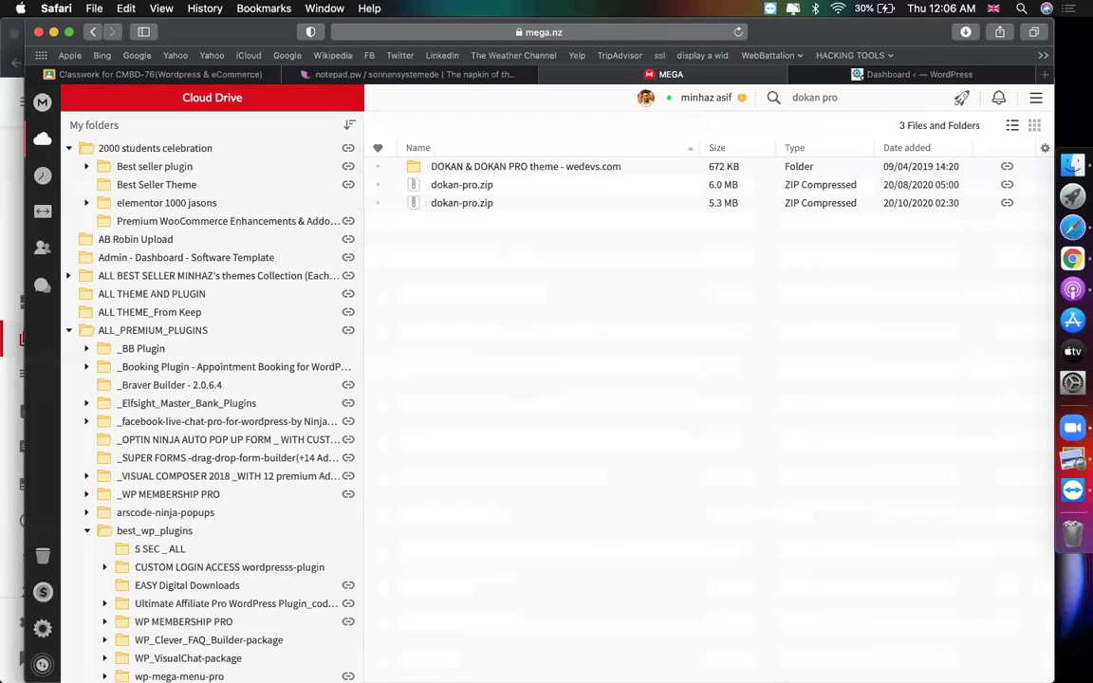
pyautogui.rightClick(500, 187)
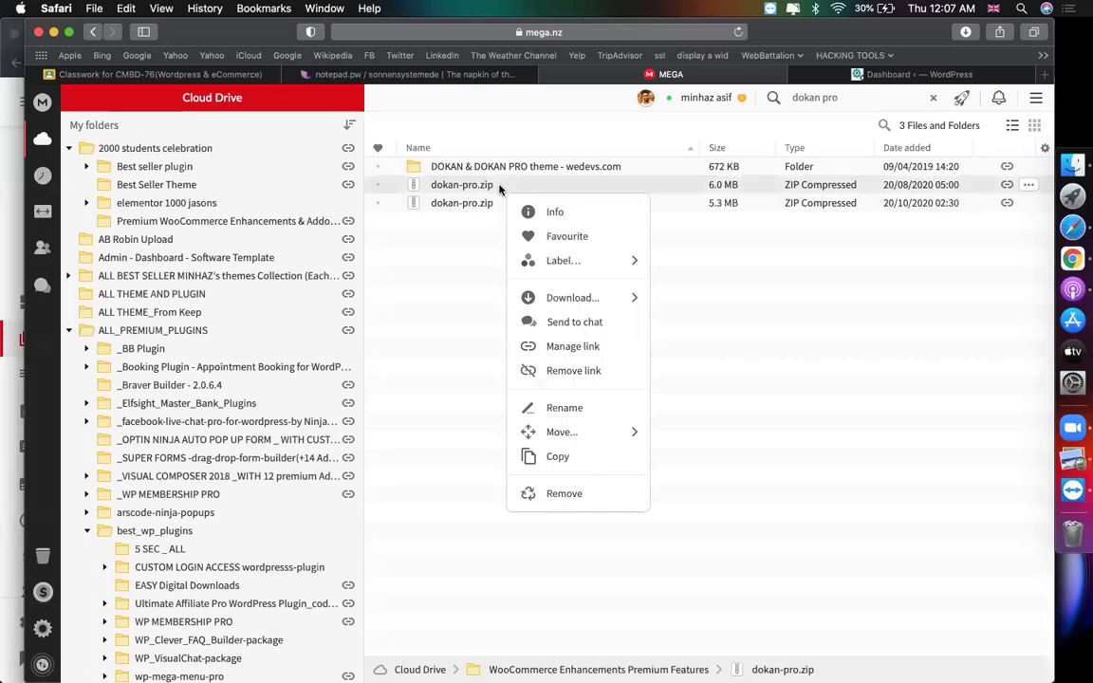
pyautogui.click(572, 297)
pyautogui.click(232, 74)
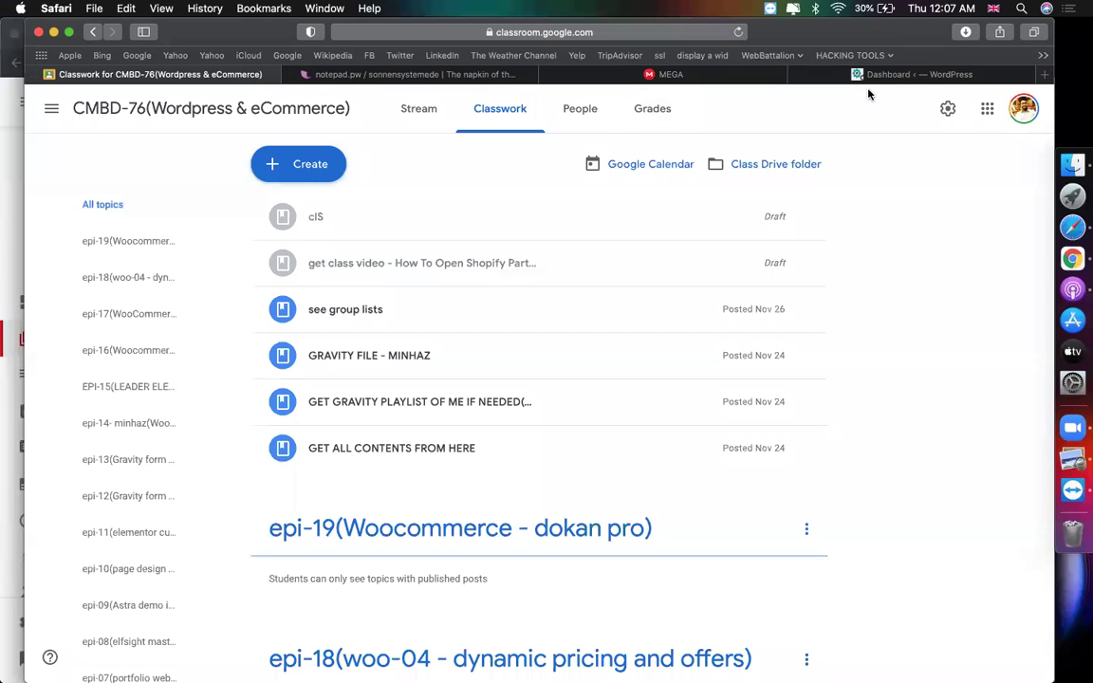
pyautogui.click(819, 74)
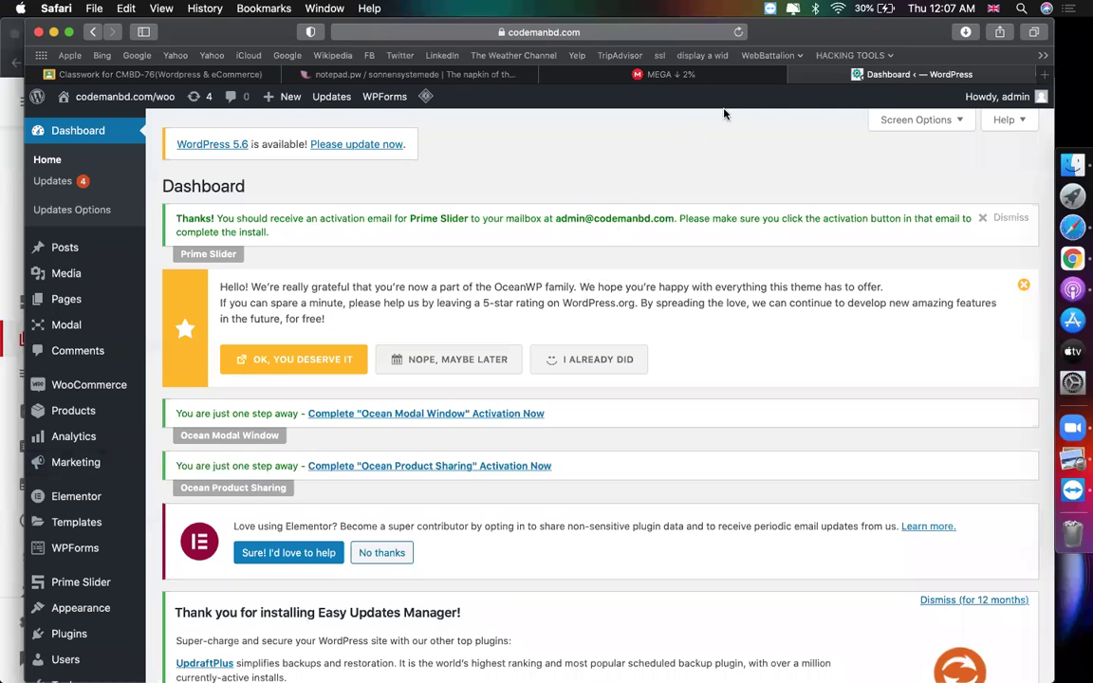
pyautogui.scroll(-3, 76, 569)
pyautogui.moveTo(57, 508)
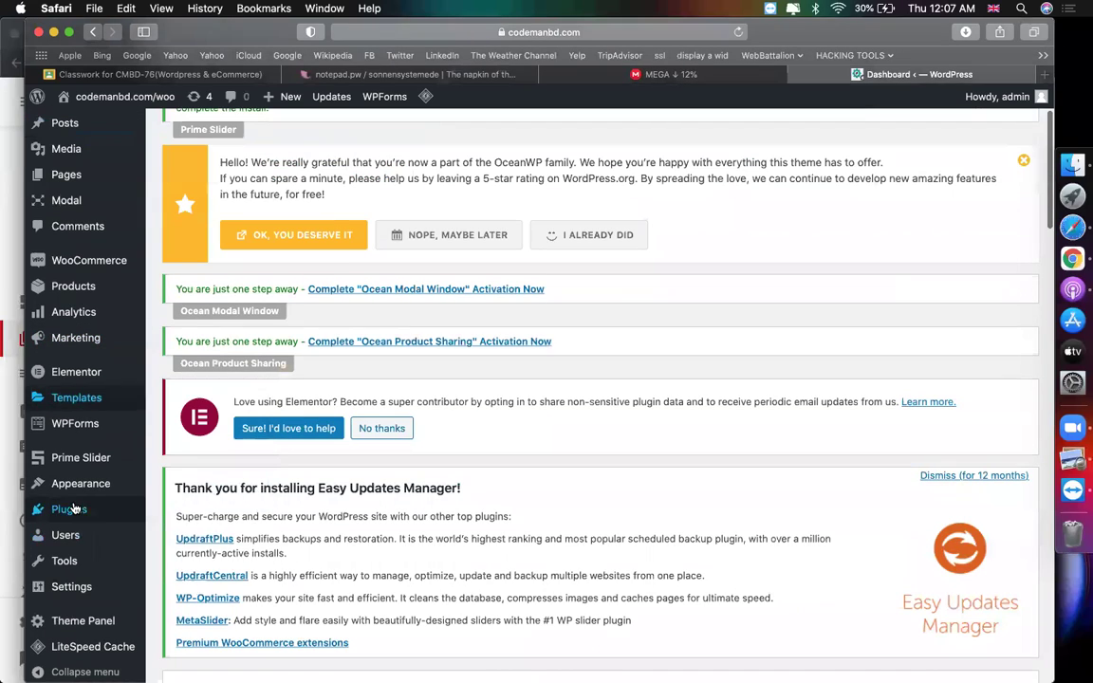
pyautogui.scroll(3, 803, 381)
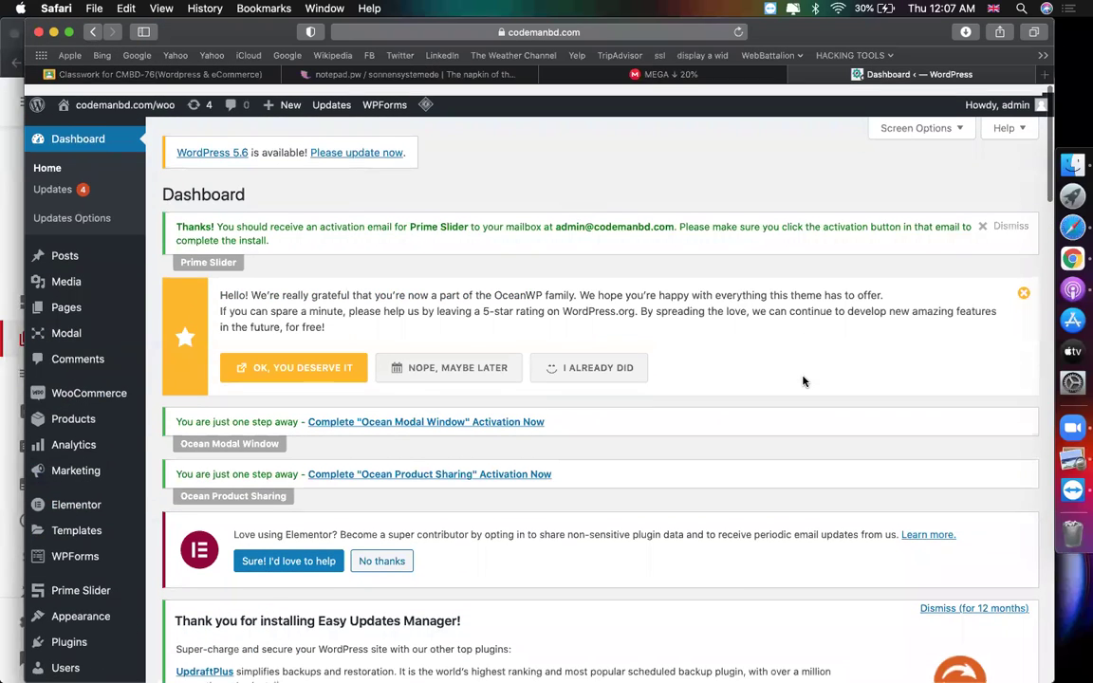
# Step: Open the AliExpress site in a new browser tab and dismiss the new-user coupon popup
pyautogui.click(1042, 76)
pyautogui.write('aliexpress')
pyautogui.press('Return')
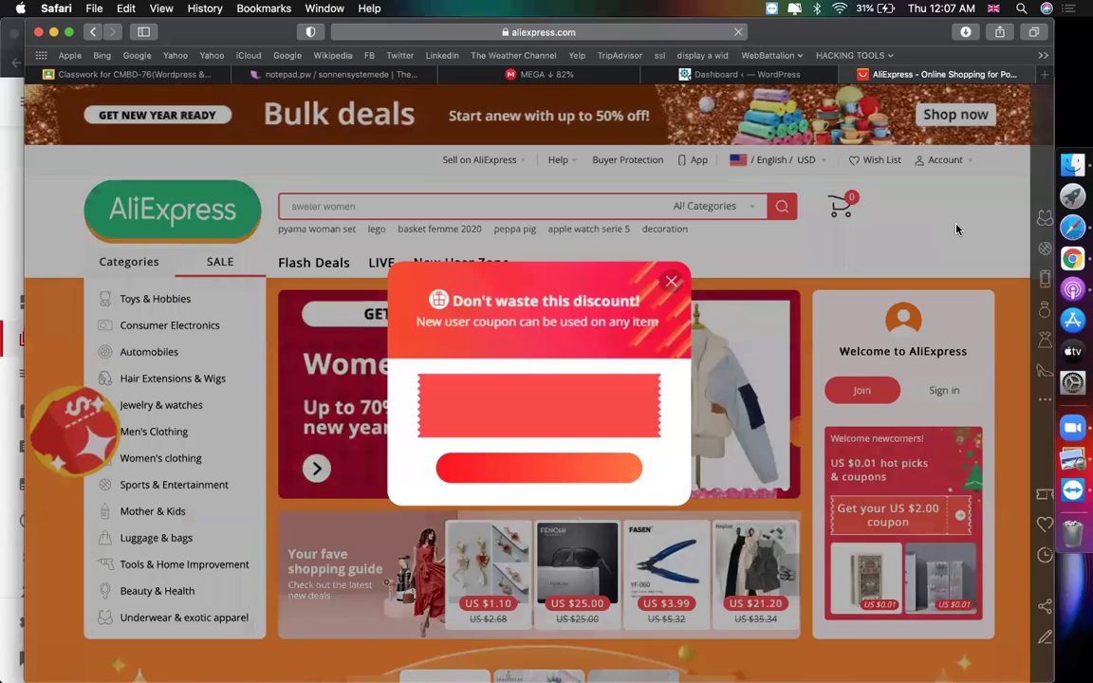
pyautogui.click(672, 281)
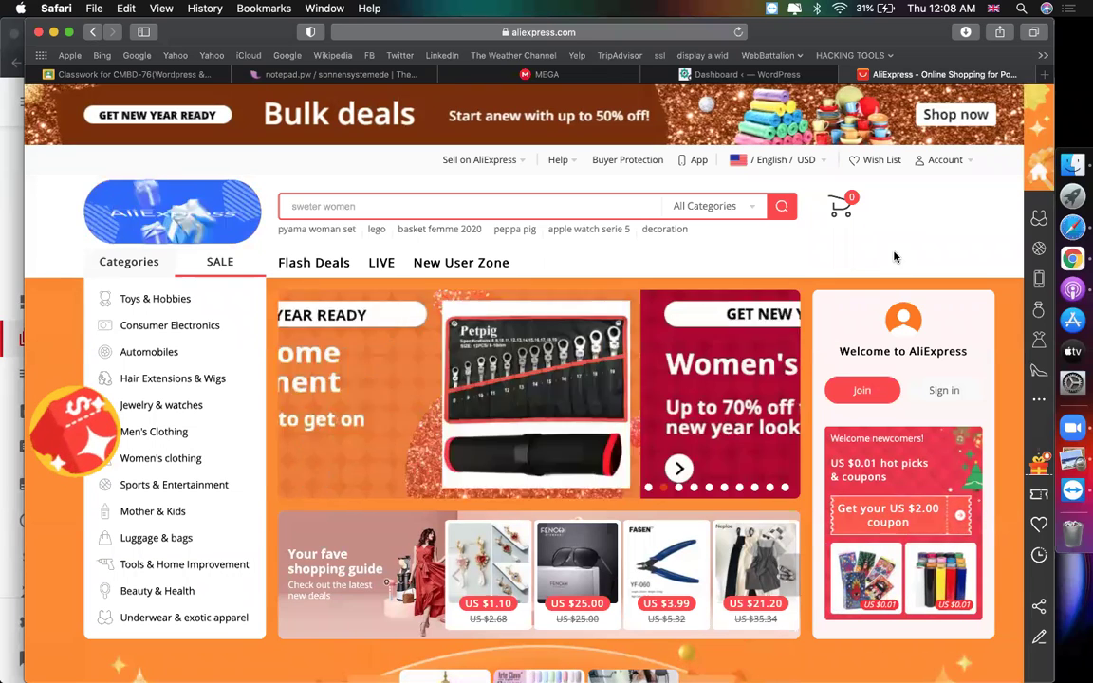
pyautogui.scroll(-10, 894, 256)
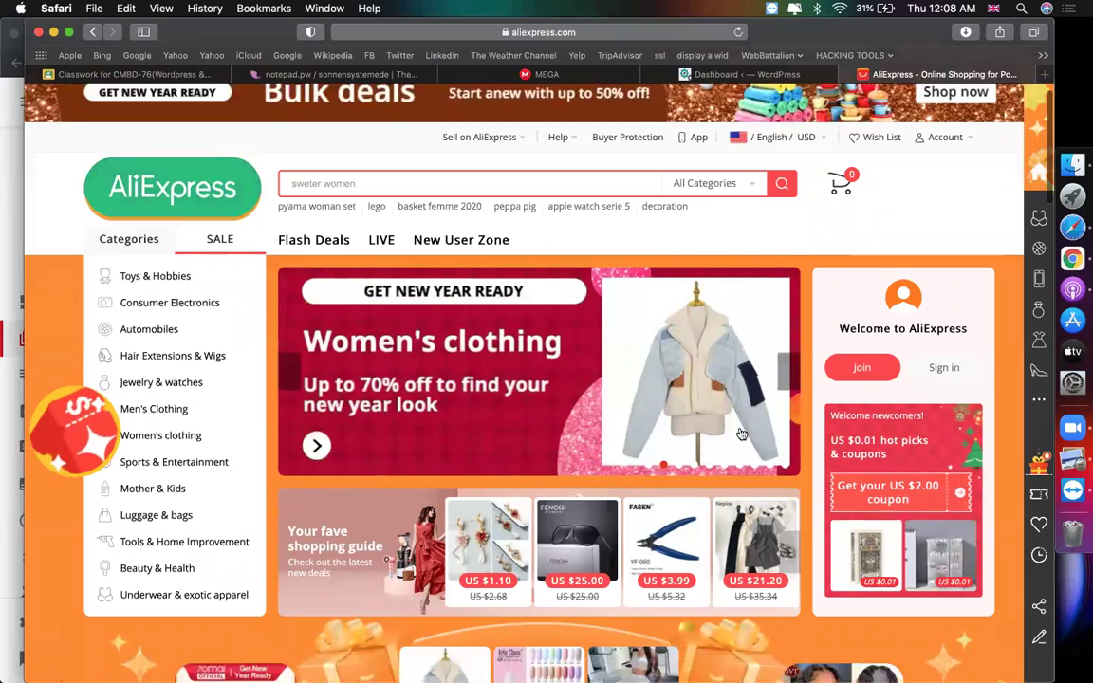
pyautogui.scroll(4, 740, 433)
pyautogui.scroll(7, 739, 434)
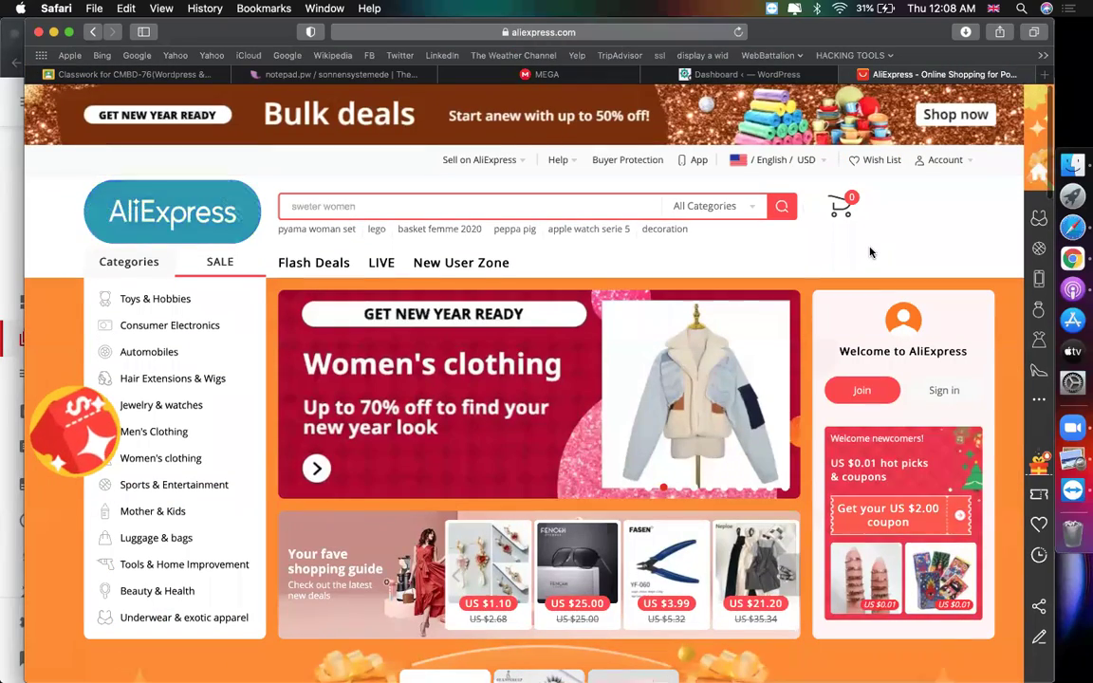
pyautogui.click(728, 76)
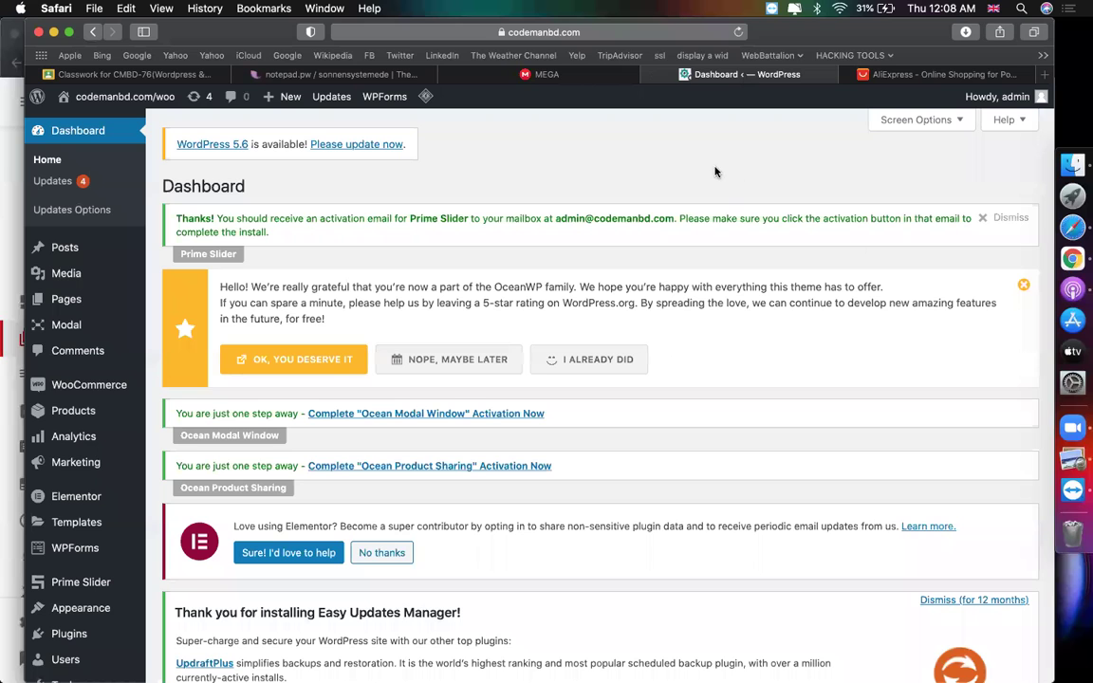
pyautogui.scroll(-6, 403, 460)
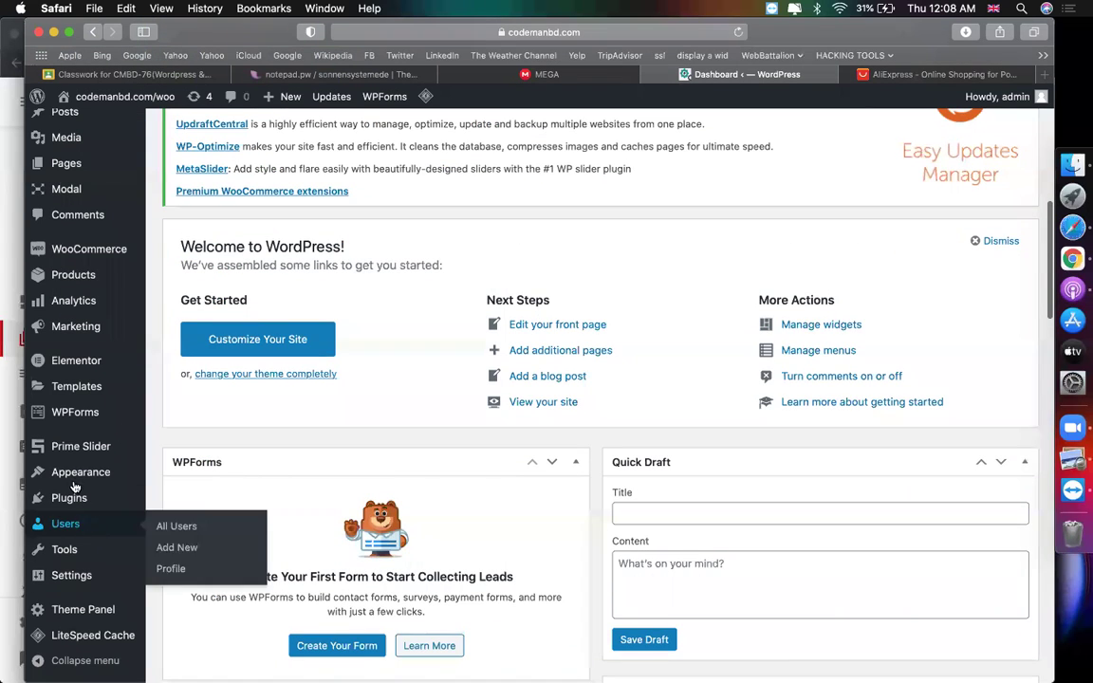
# Step: Search the web for "dokan pro documentation" in a new tab, open the weDevs Dokan Multi Vendor Documentation, and dismiss its Cyber Monday popup
pyautogui.press('super+t')
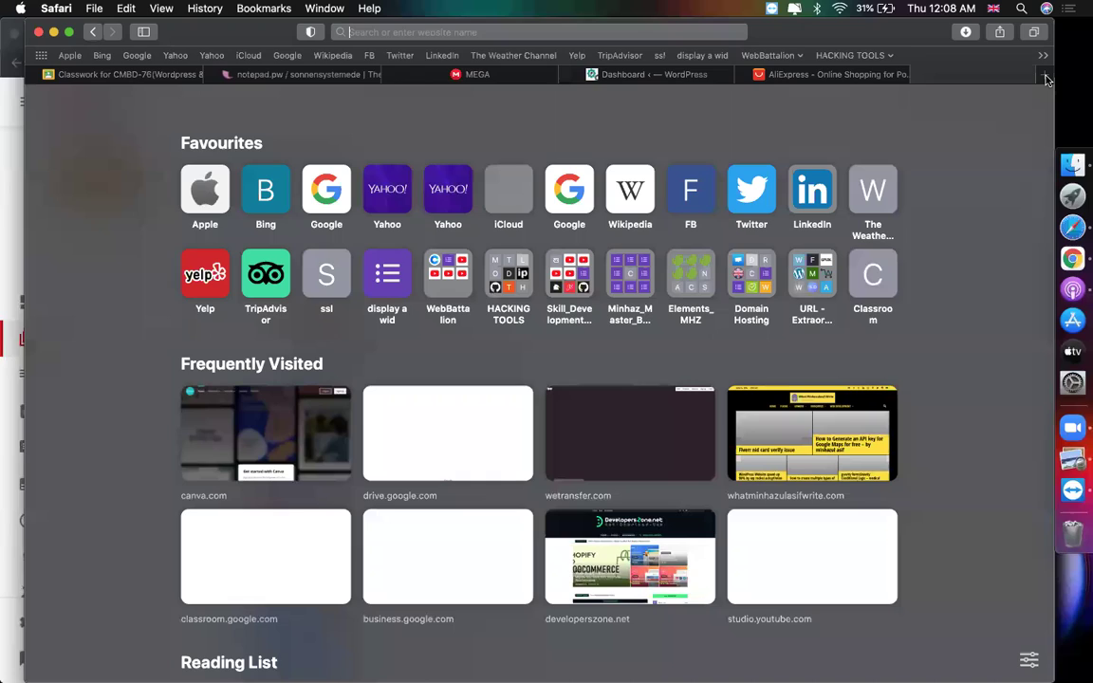
pyautogui.write('dokan por')
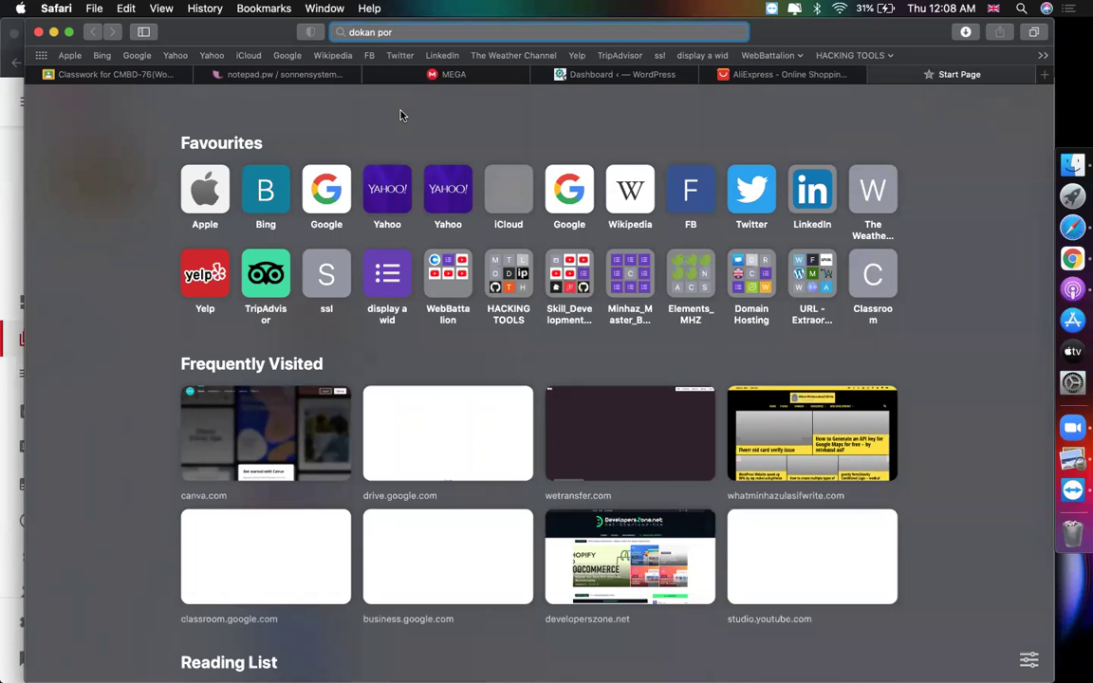
pyautogui.press('BackSpace')
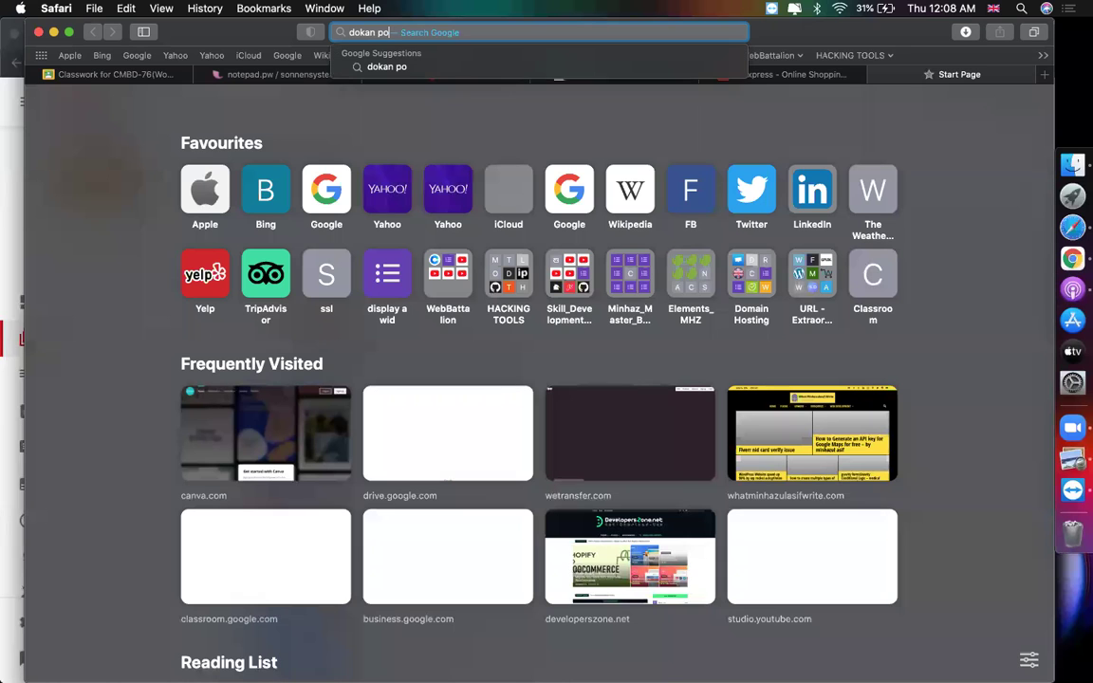
pyautogui.press('BackSpace')
pyautogui.write('ro d')
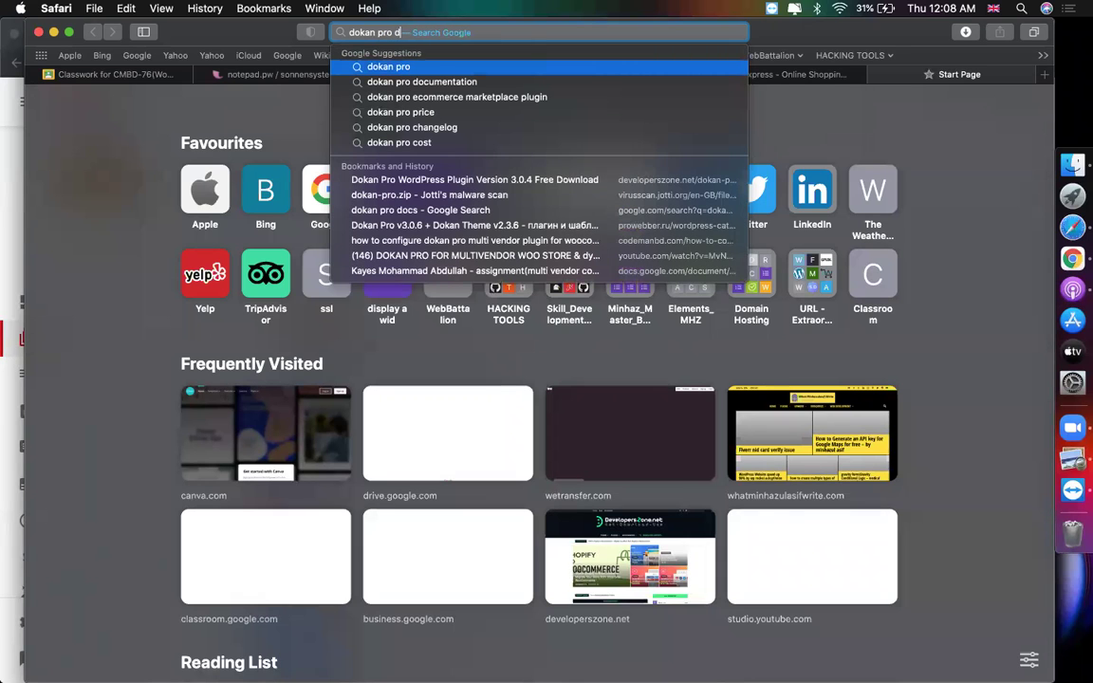
pyautogui.write('ocumentation')
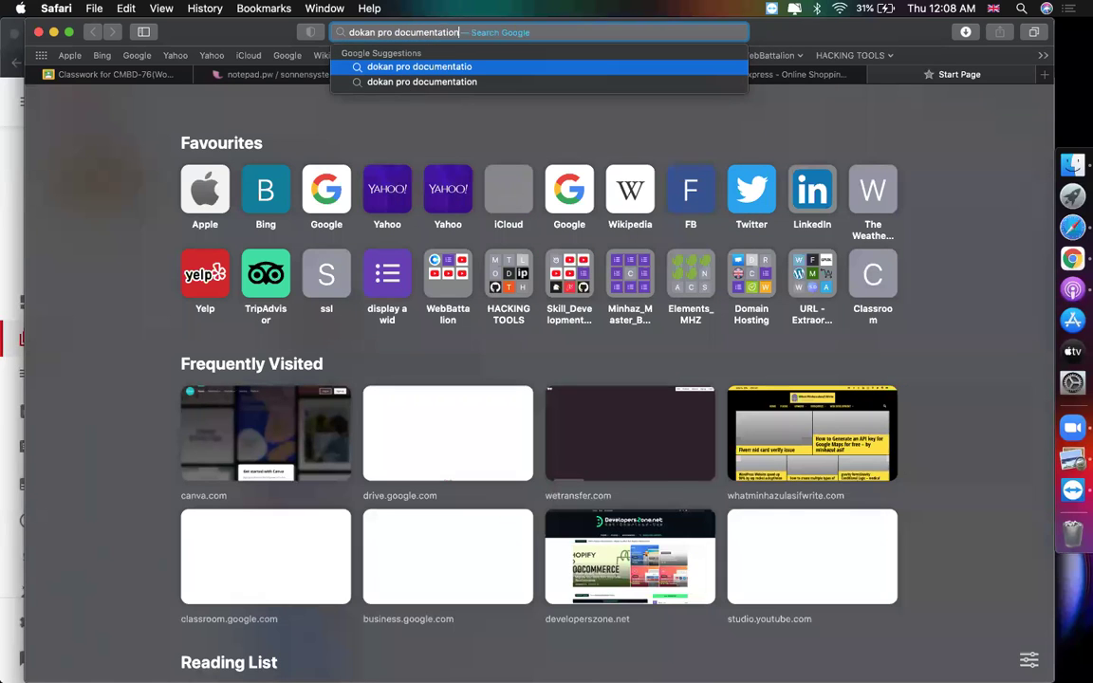
pyautogui.press('Return')
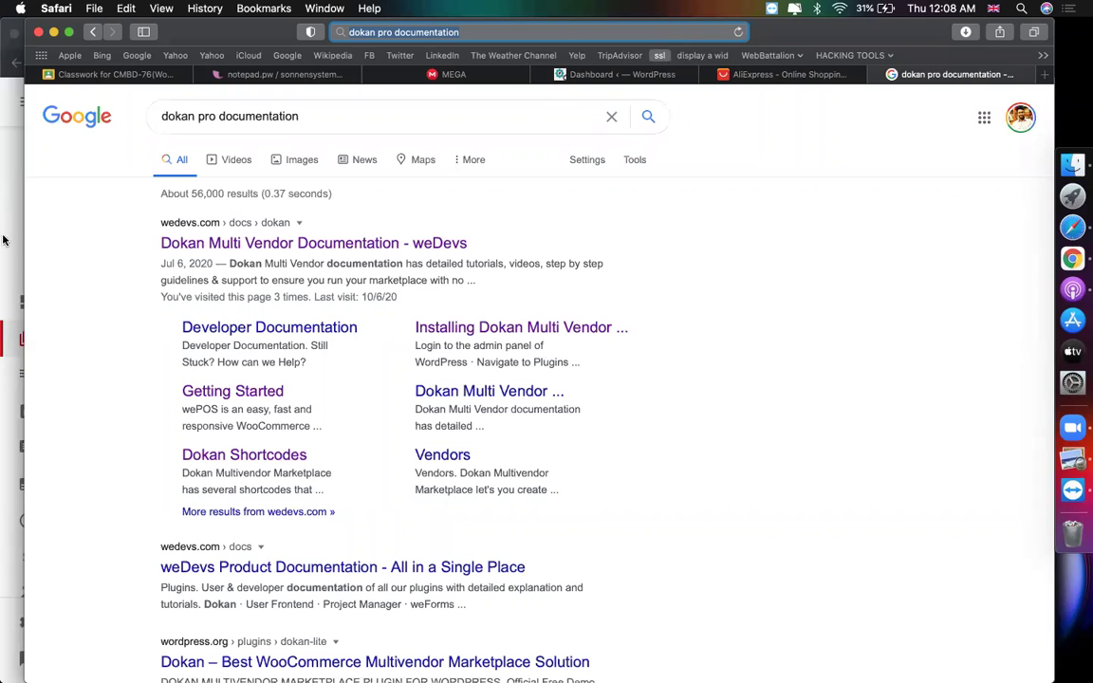
pyautogui.click(204, 245)
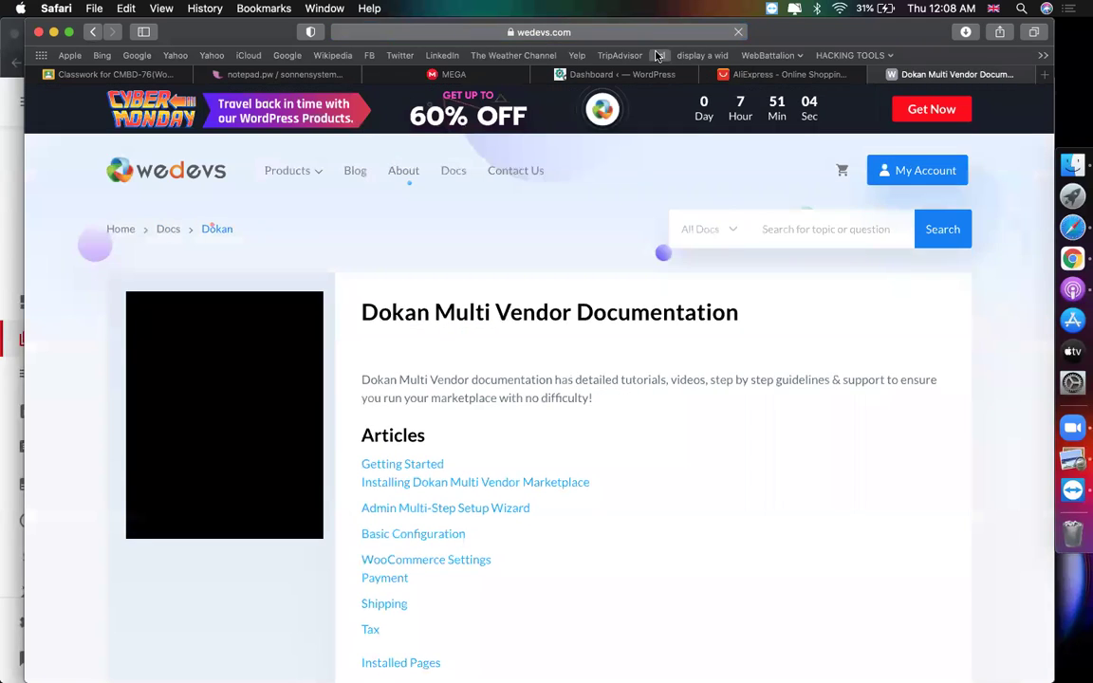
pyautogui.scroll(-3, 554, 389)
pyautogui.scroll(5, 554, 389)
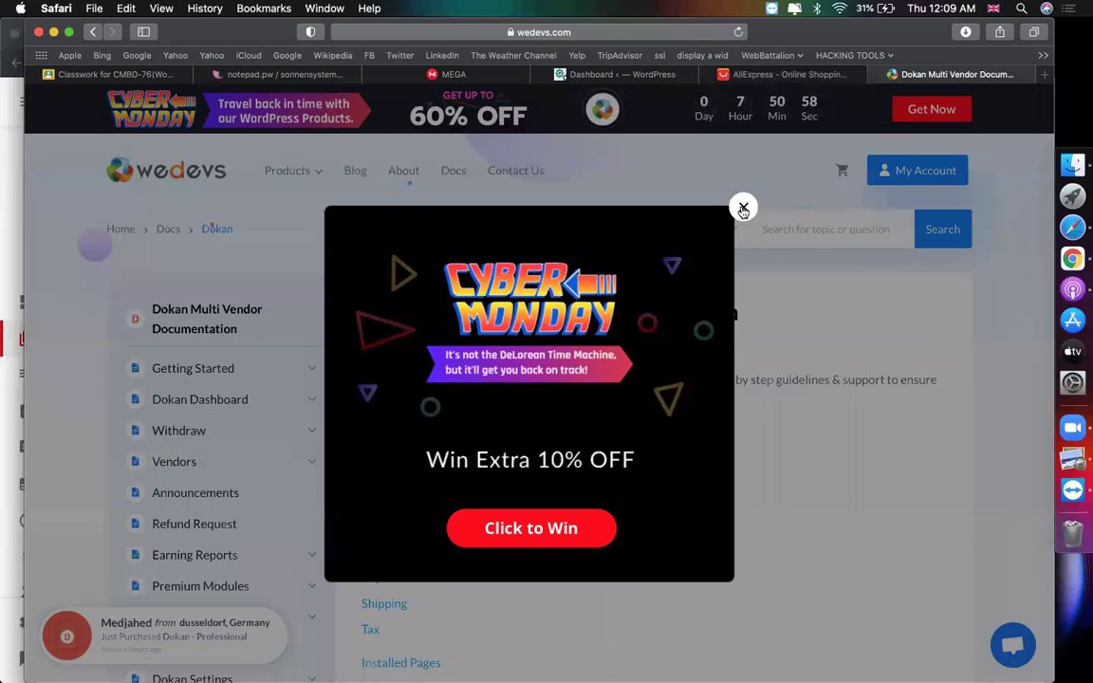
pyautogui.click(744, 207)
# Step: Return to the WordPress dashboard and open the plugin upload form for adding a new plugin
pyautogui.click(647, 76)
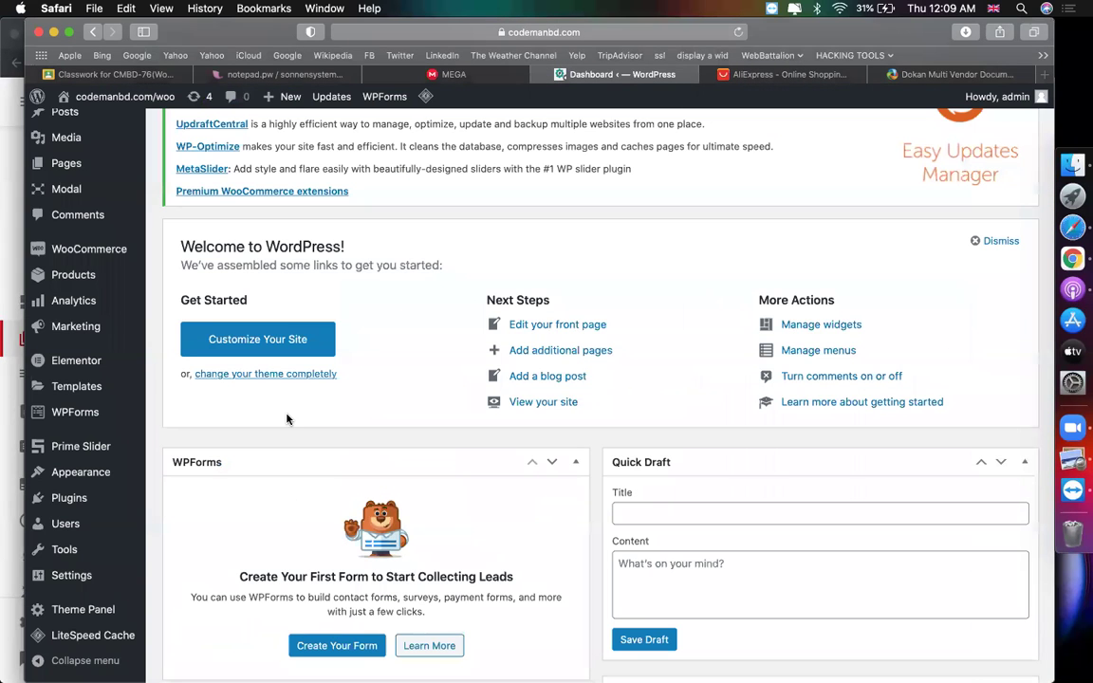
pyautogui.click(175, 521)
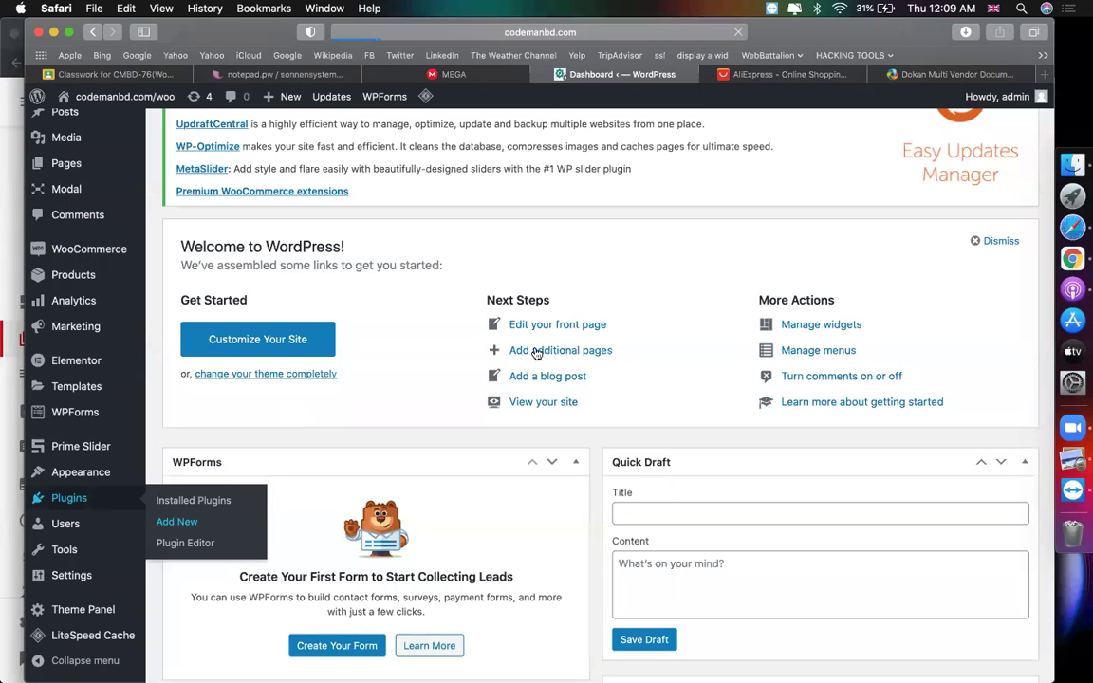
pyautogui.scroll(10, 659, 295)
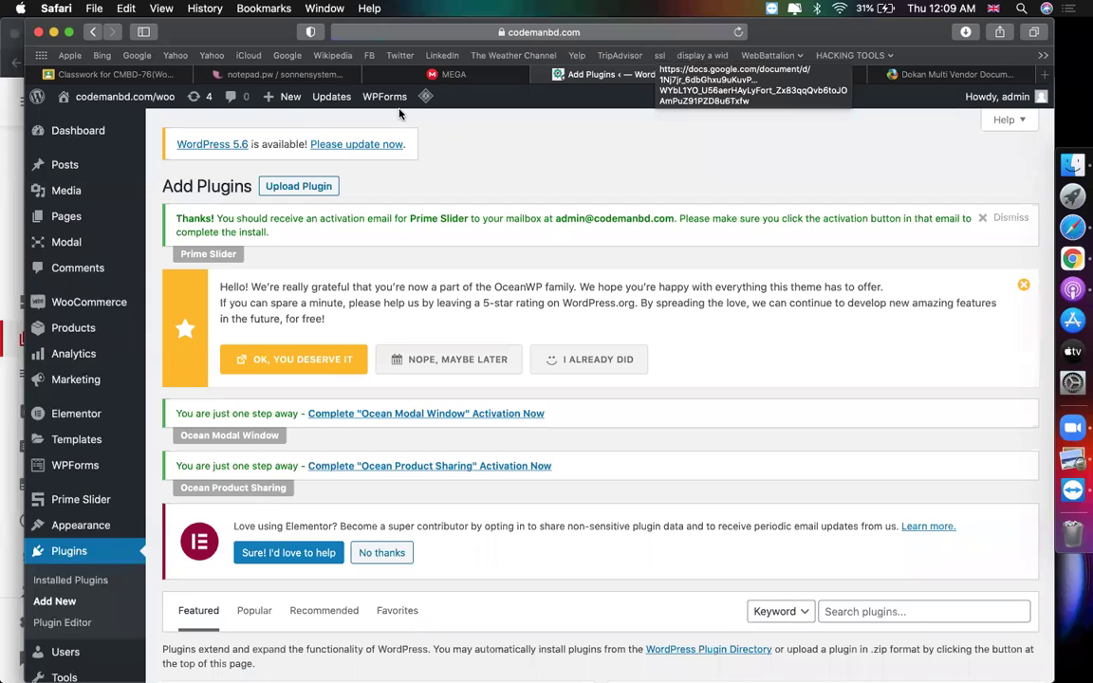
pyautogui.click(284, 184)
# Step: Install the plugin from dokan-pro.zip in the Downloads folder and activate it
pyautogui.scroll(-3, 464, 413)
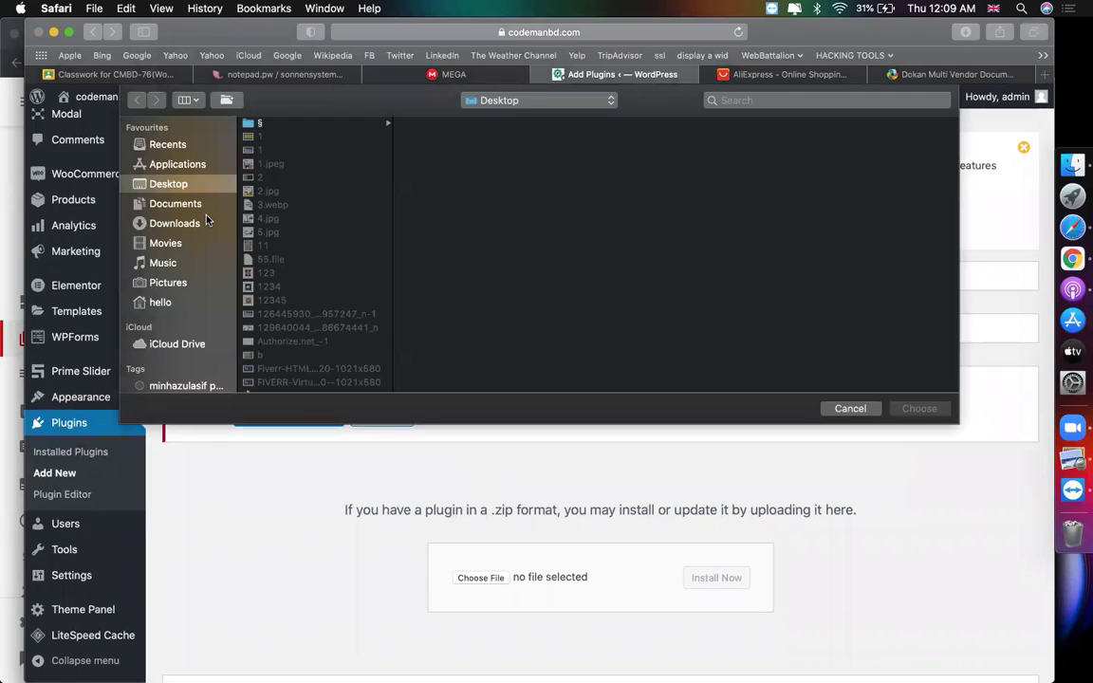
pyautogui.click(180, 223)
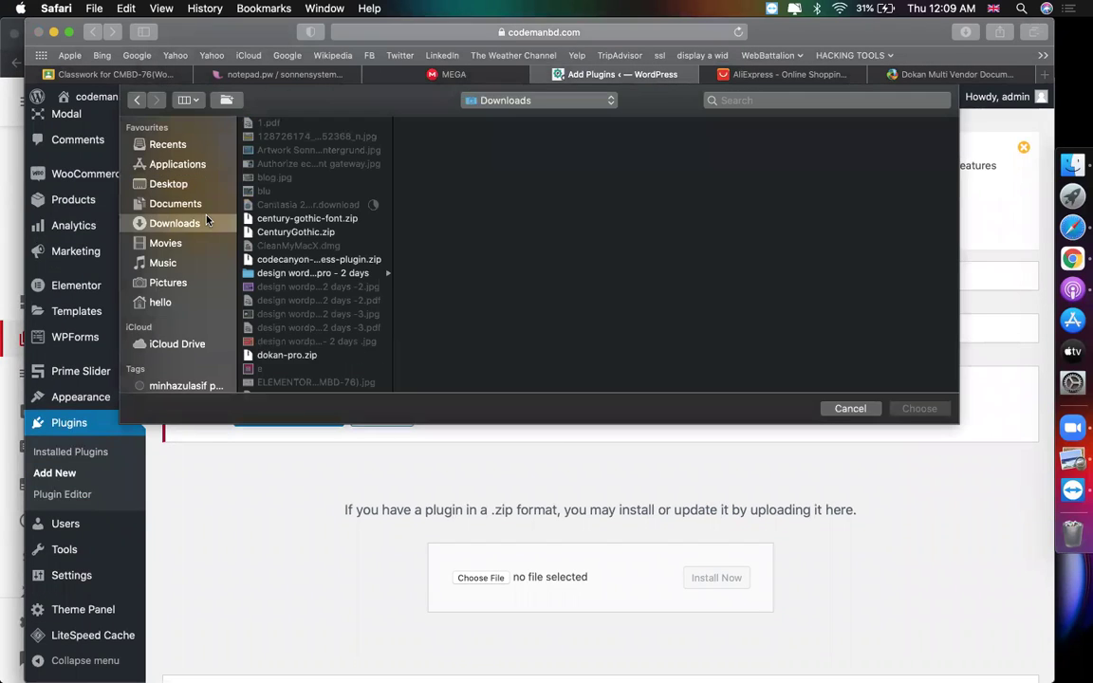
pyautogui.click(287, 355)
pyautogui.press('Return')
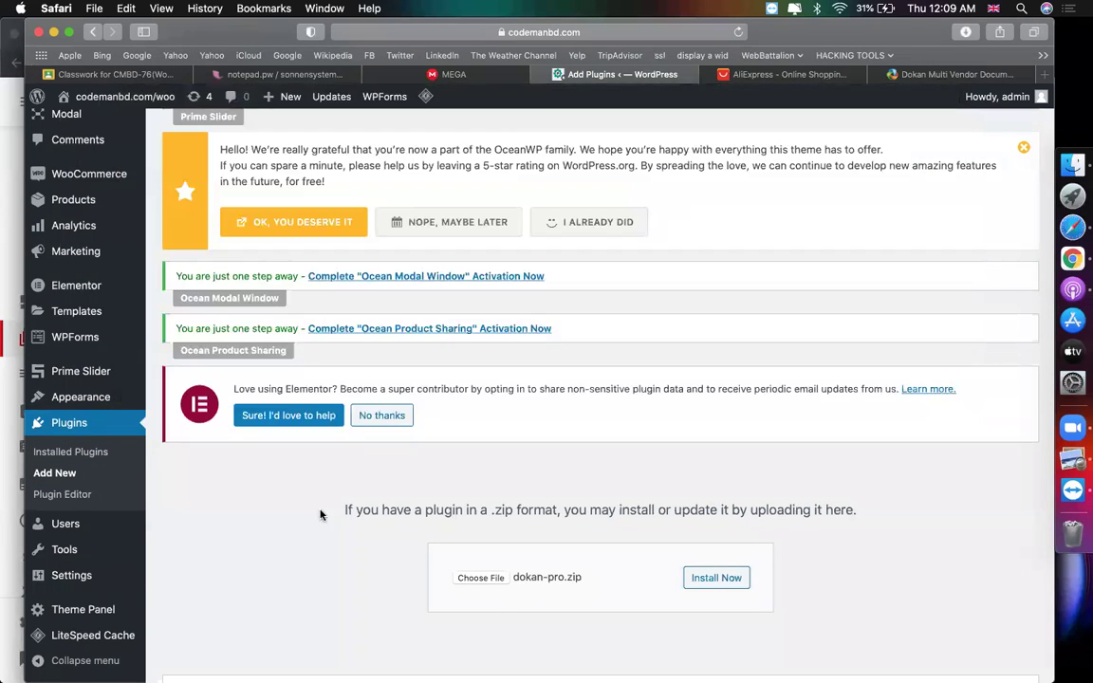
pyautogui.scroll(-3, 723, 482)
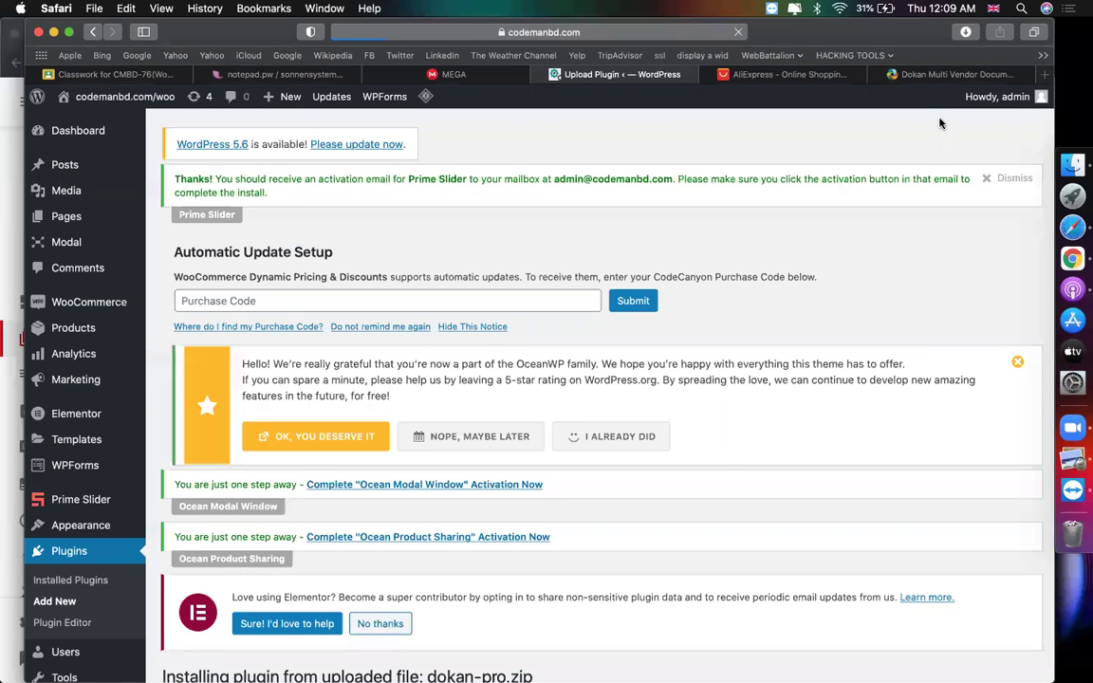
pyautogui.scroll(-3, 588, 284)
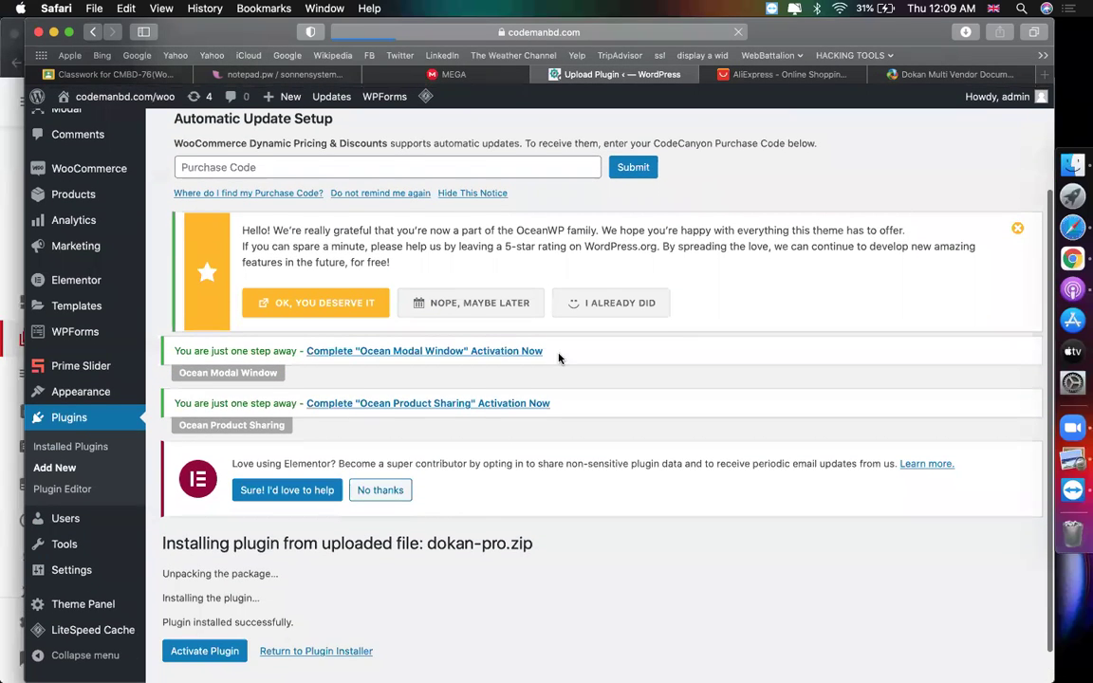
pyautogui.scroll(-1, 474, 427)
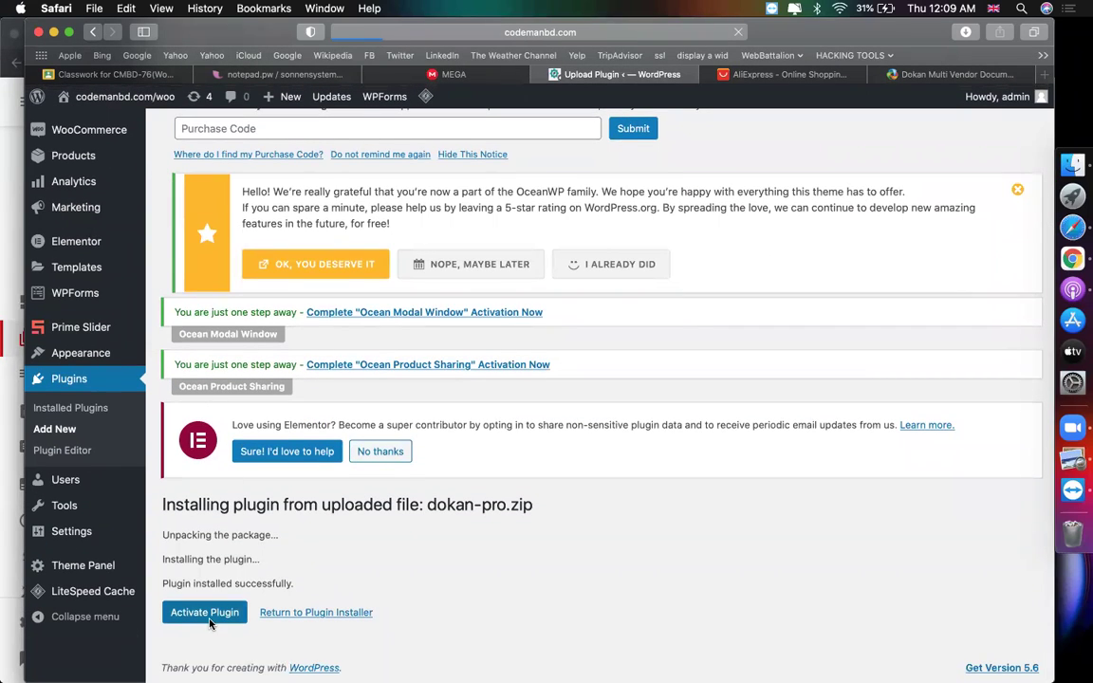
# Step: Open the "Installing Dokan Multi Vendor Marketplace" article in the weDevs documentation and read through its installation and upgrade instructions
pyautogui.click(907, 75)
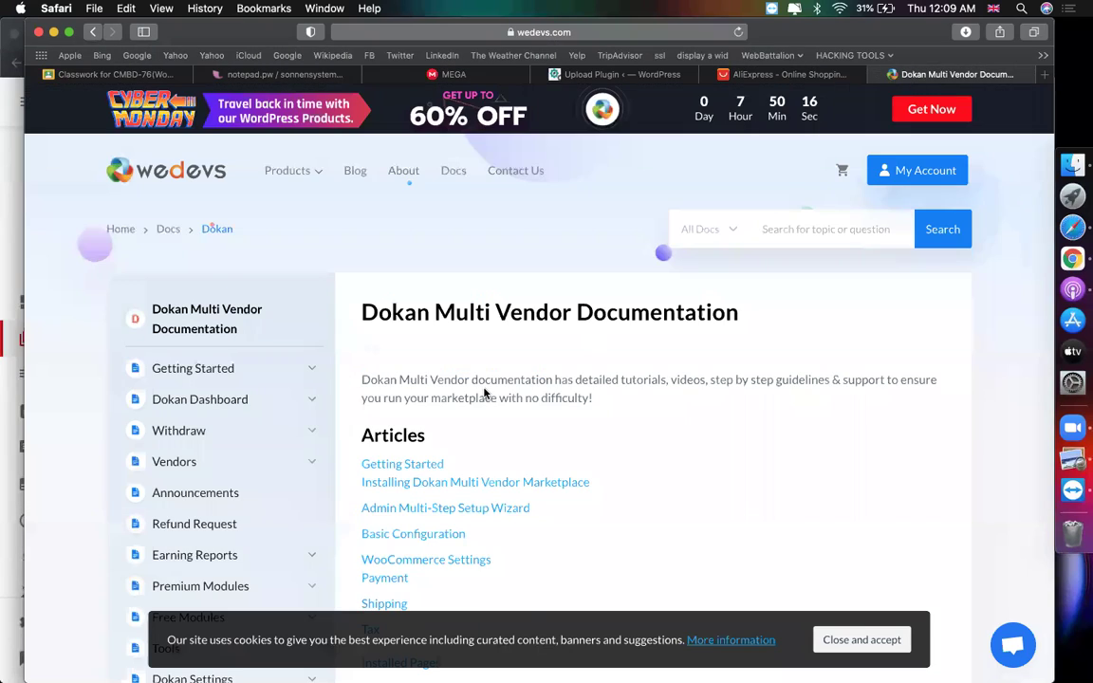
pyautogui.scroll(-3, 486, 390)
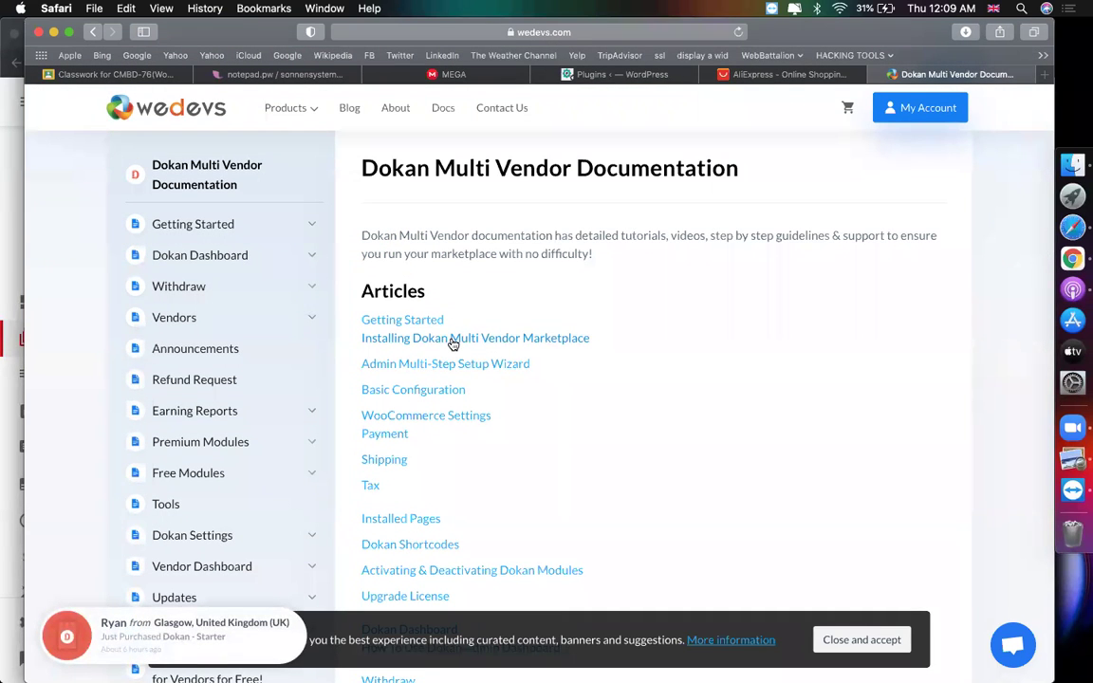
pyautogui.click(452, 343)
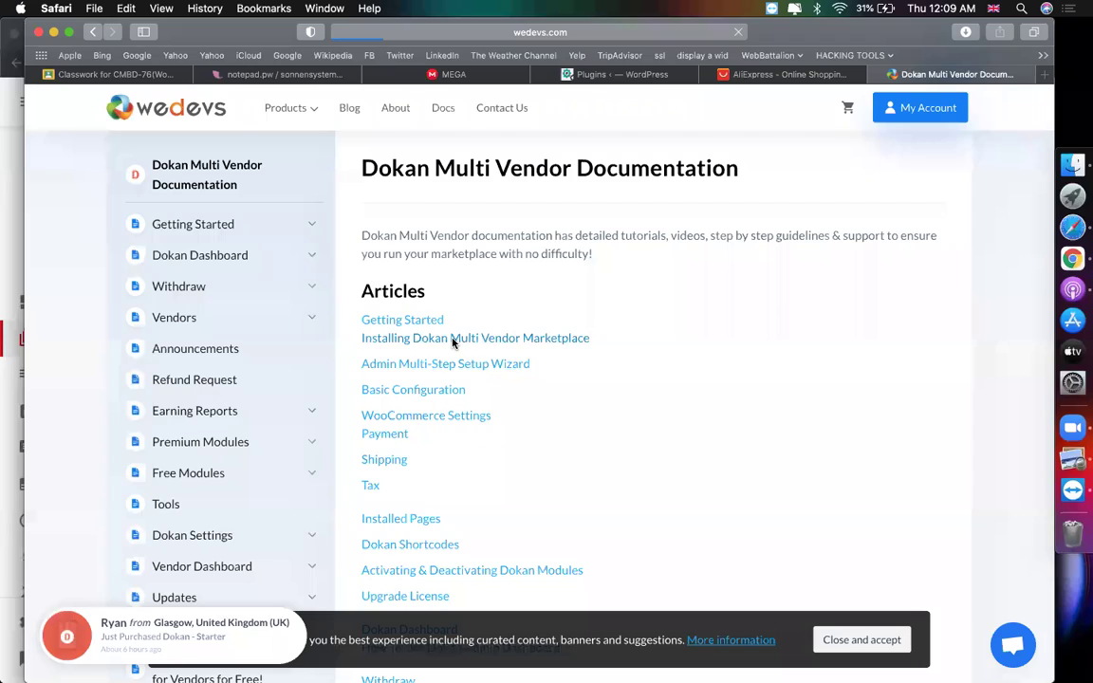
pyautogui.scroll(-5, 565, 368)
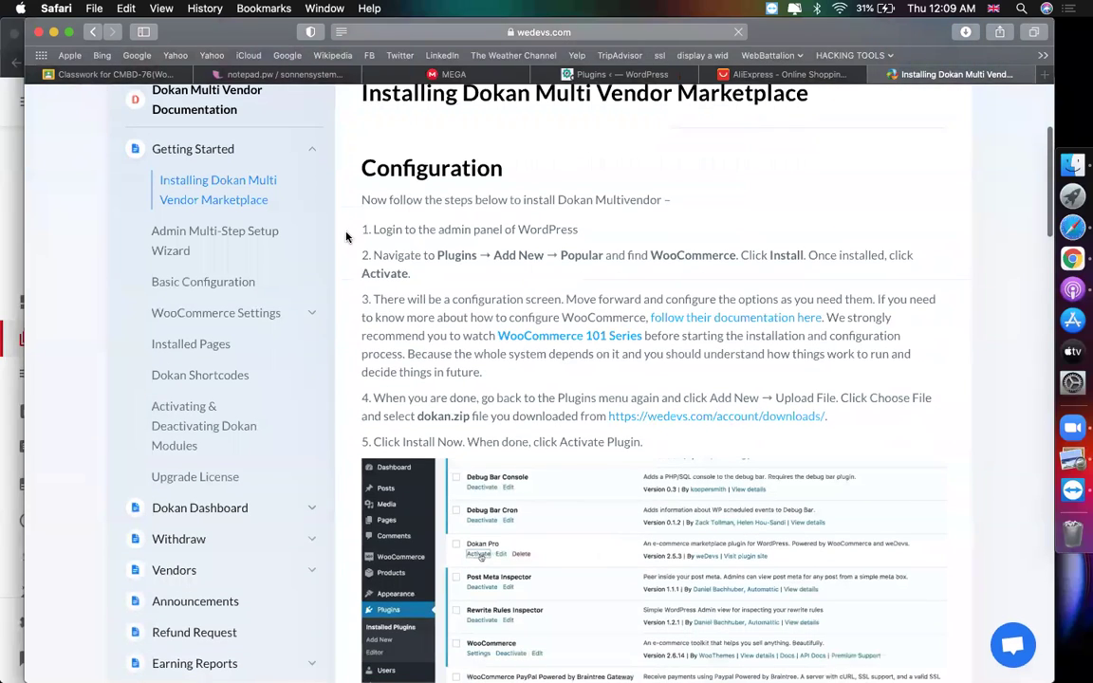
pyautogui.moveTo(545, 255); pyautogui.dragTo(774, 256)
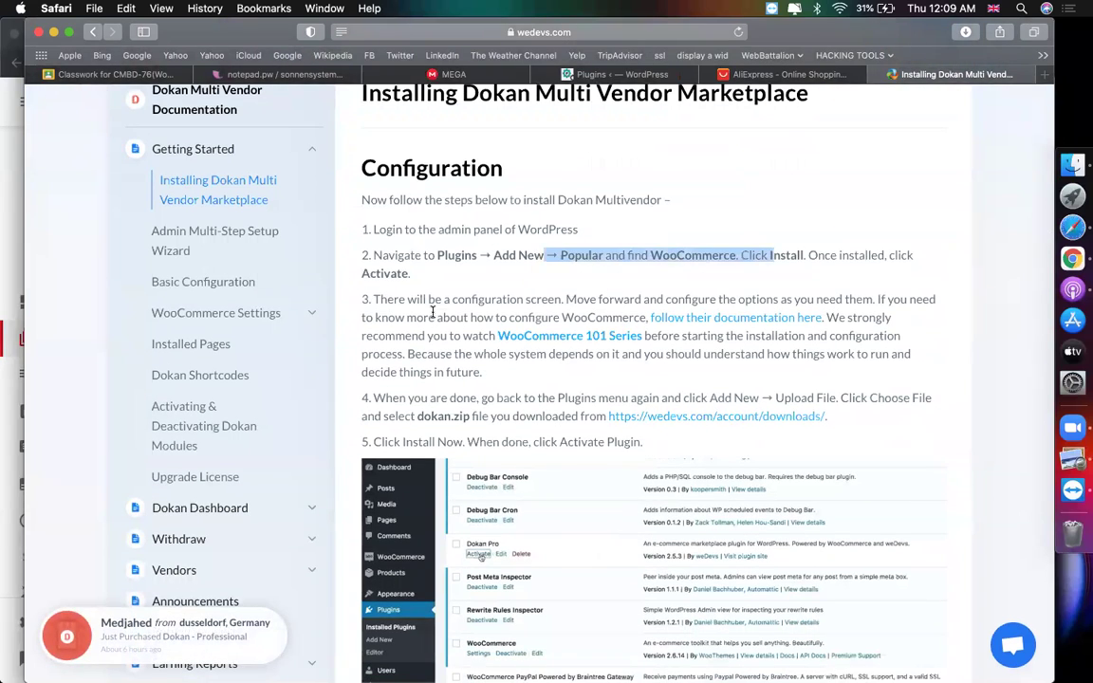
pyautogui.click(420, 341)
pyautogui.scroll(-5, 421, 341)
pyautogui.scroll(-5, 420, 341)
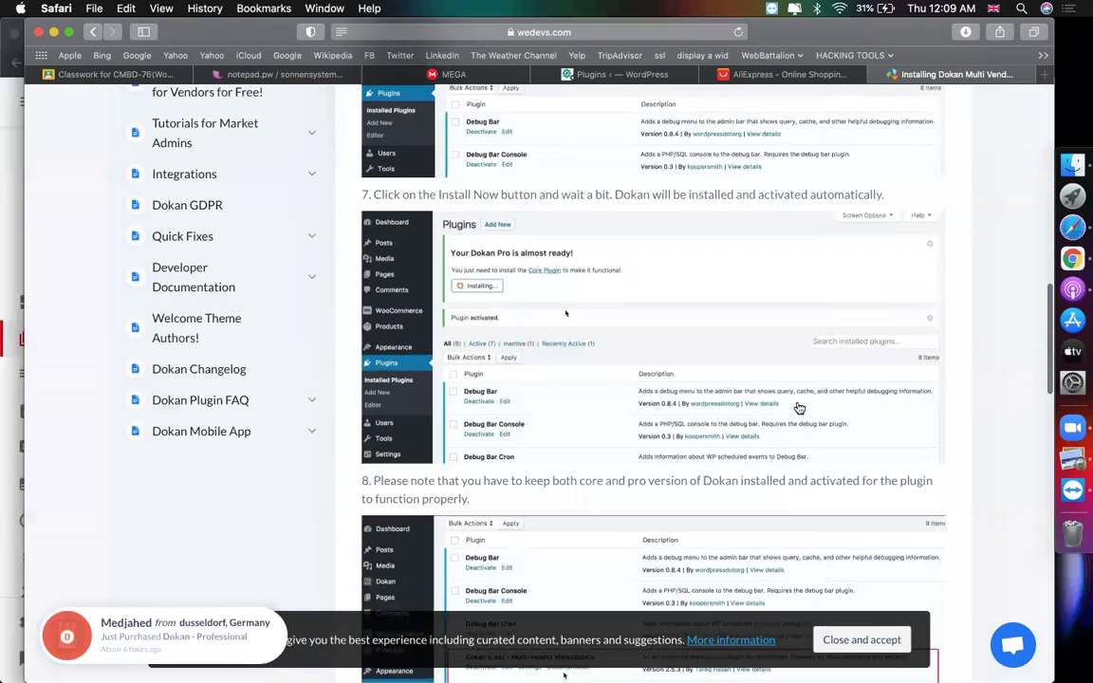
pyautogui.scroll(-5, 800, 408)
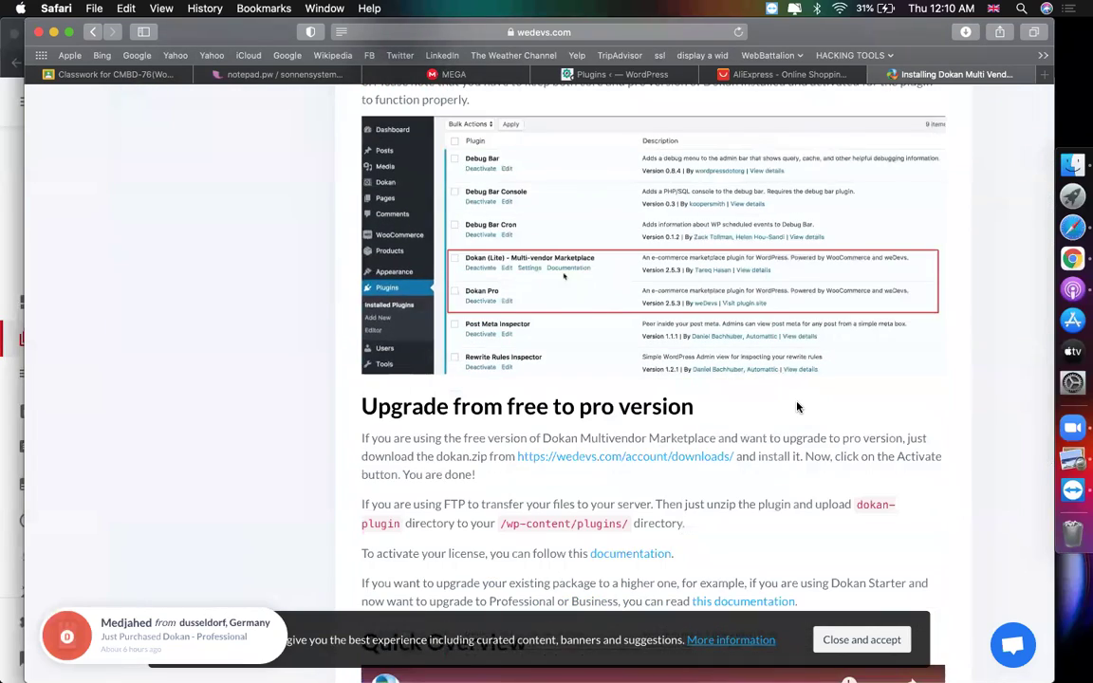
pyautogui.scroll(-5, 797, 406)
pyautogui.scroll(10, 796, 407)
pyautogui.scroll(15, 797, 407)
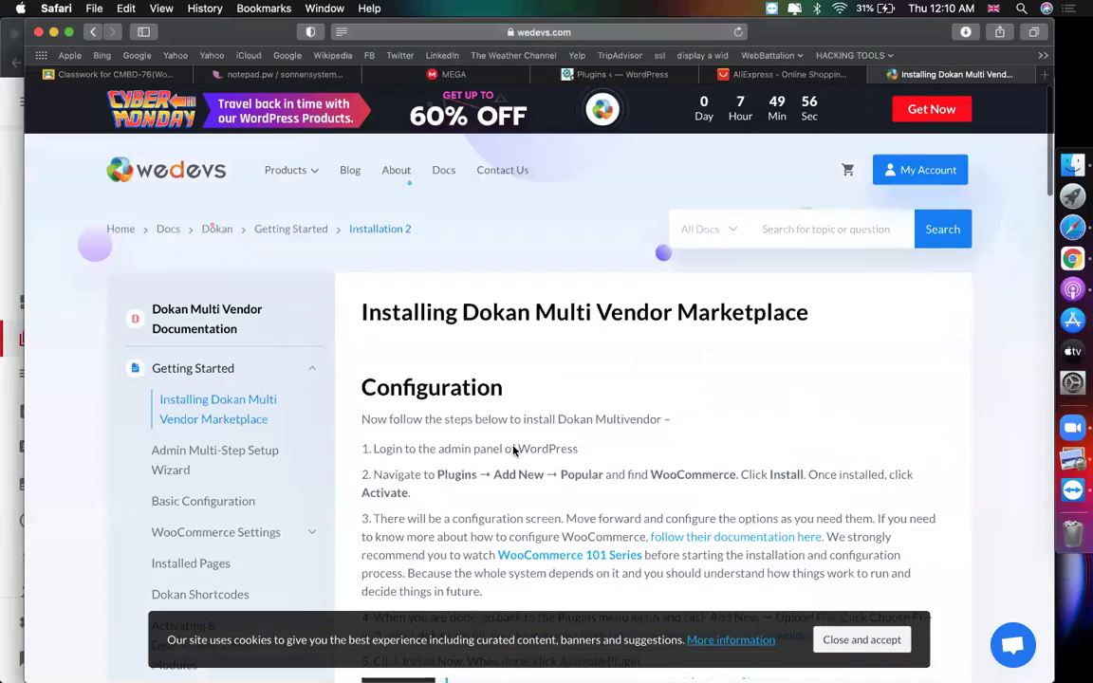
# Step: Open the "Admin Multi-Step Setup Wizard" article in the documentation and review its introduction to the Dokan wizard
pyautogui.scroll(-3, 513, 452)
pyautogui.click(227, 275)
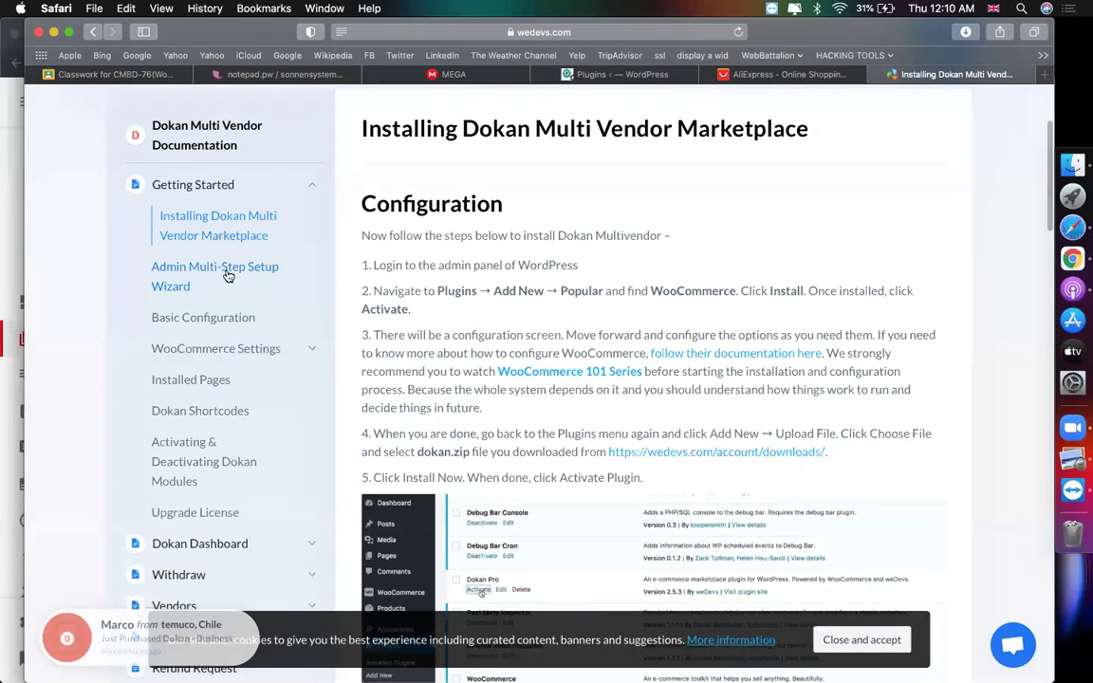
pyautogui.scroll(-10, 732, 410)
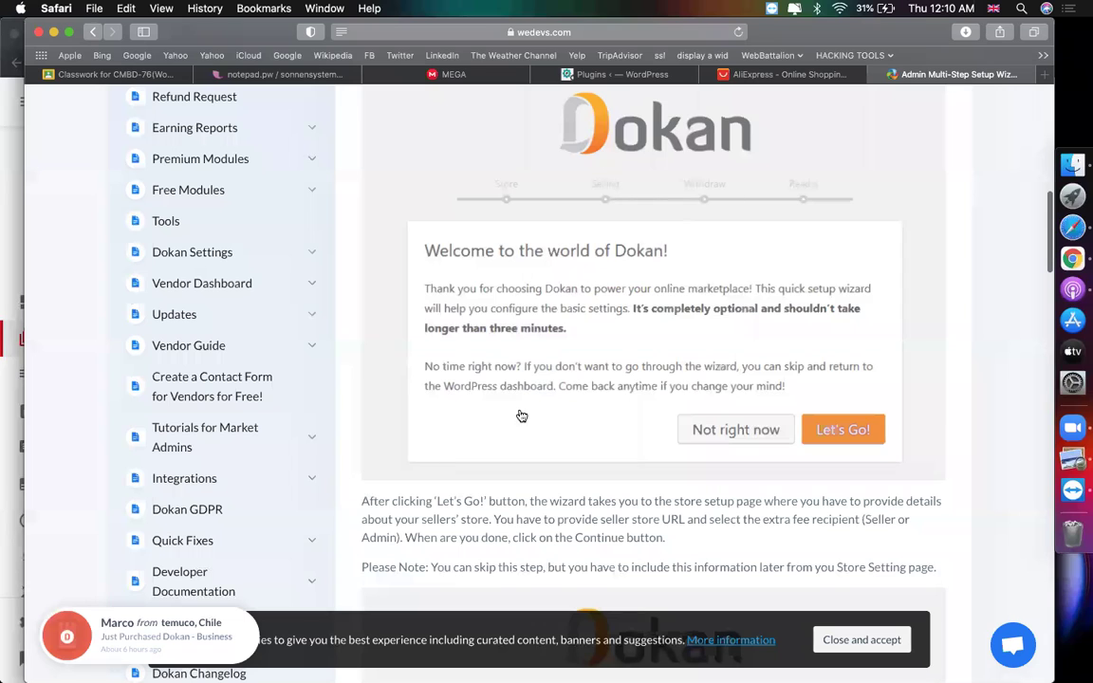
# Step: Return to the WordPress plugins page and install the core plugin required by Dokan Pro
pyautogui.click(617, 74)
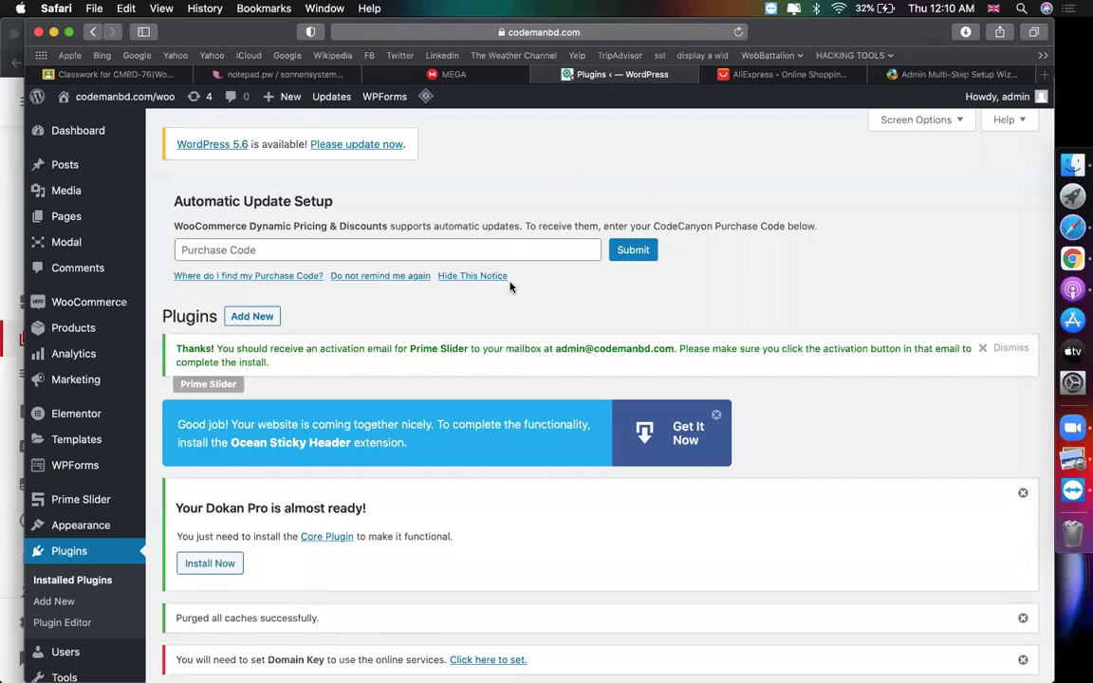
pyautogui.scroll(-4, 147, 387)
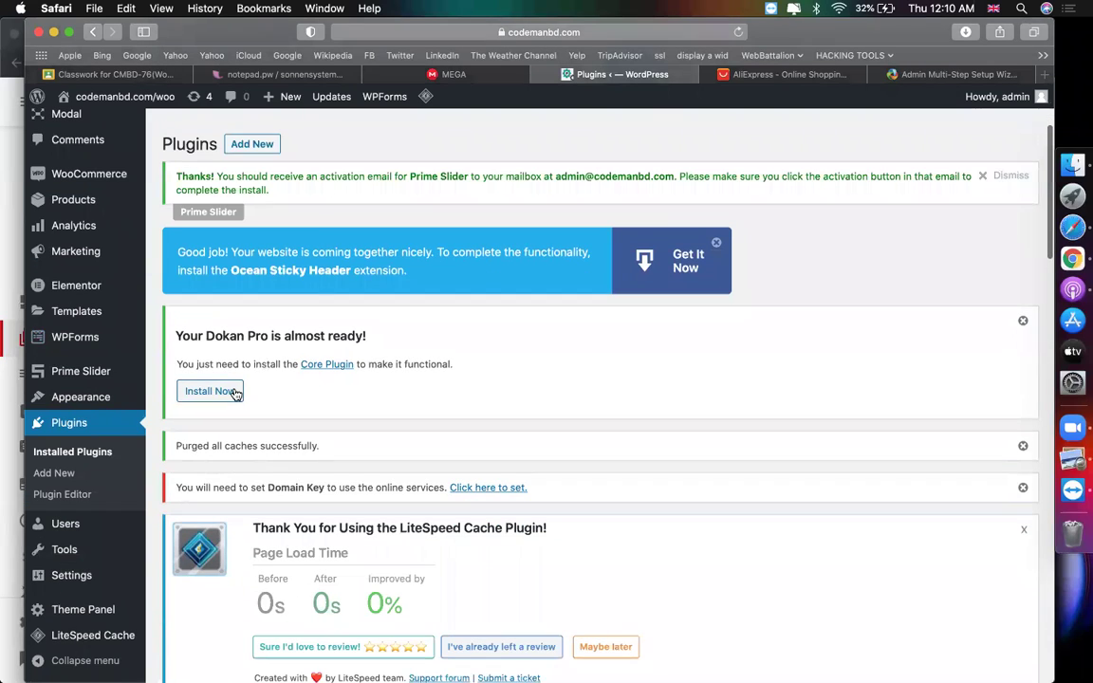
pyautogui.click(234, 392)
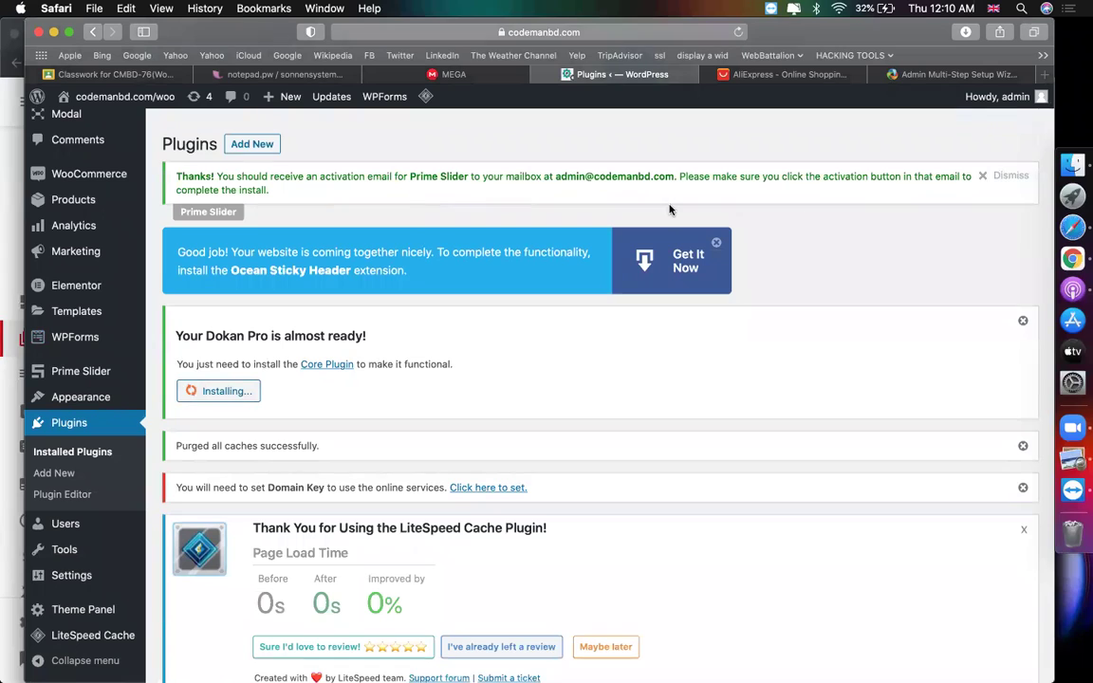
pyautogui.click(698, 254)
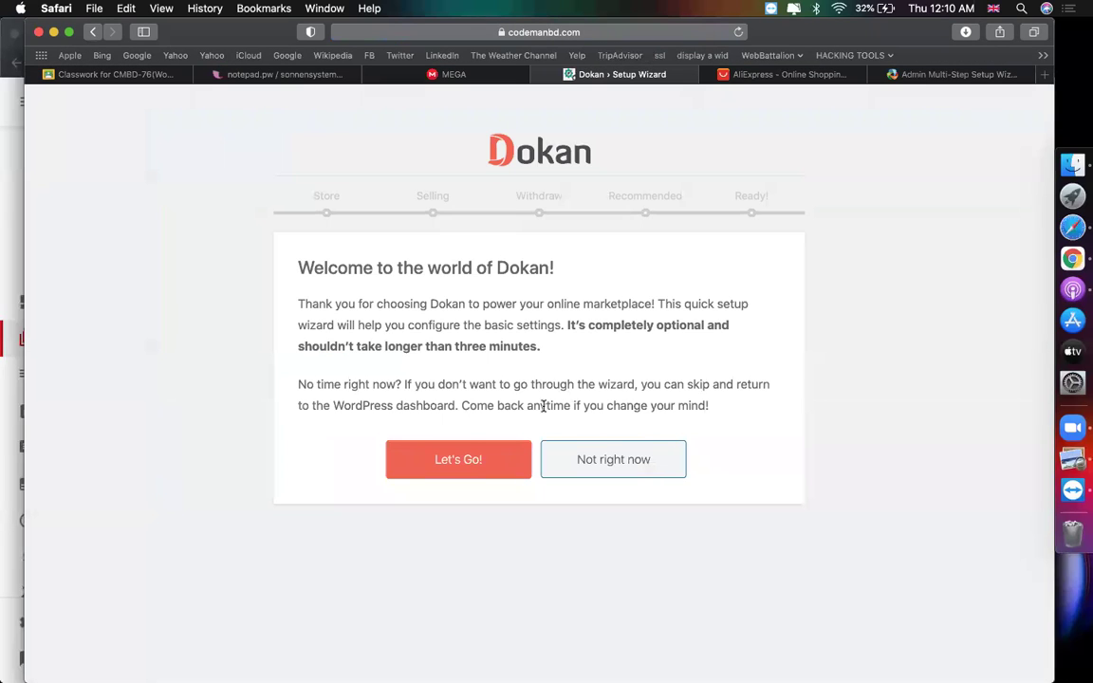
# Step: Check the setup wizard article once more, then return to the site and start the Dokan setup wizard
pyautogui.click(925, 74)
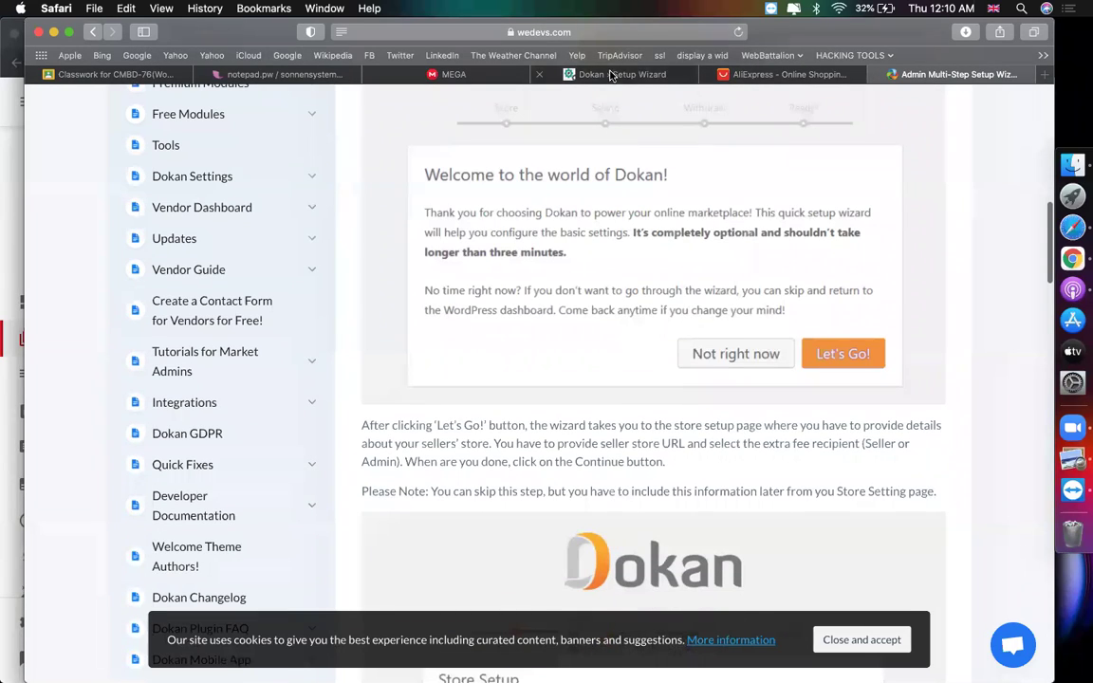
pyautogui.click(550, 73)
pyautogui.click(479, 456)
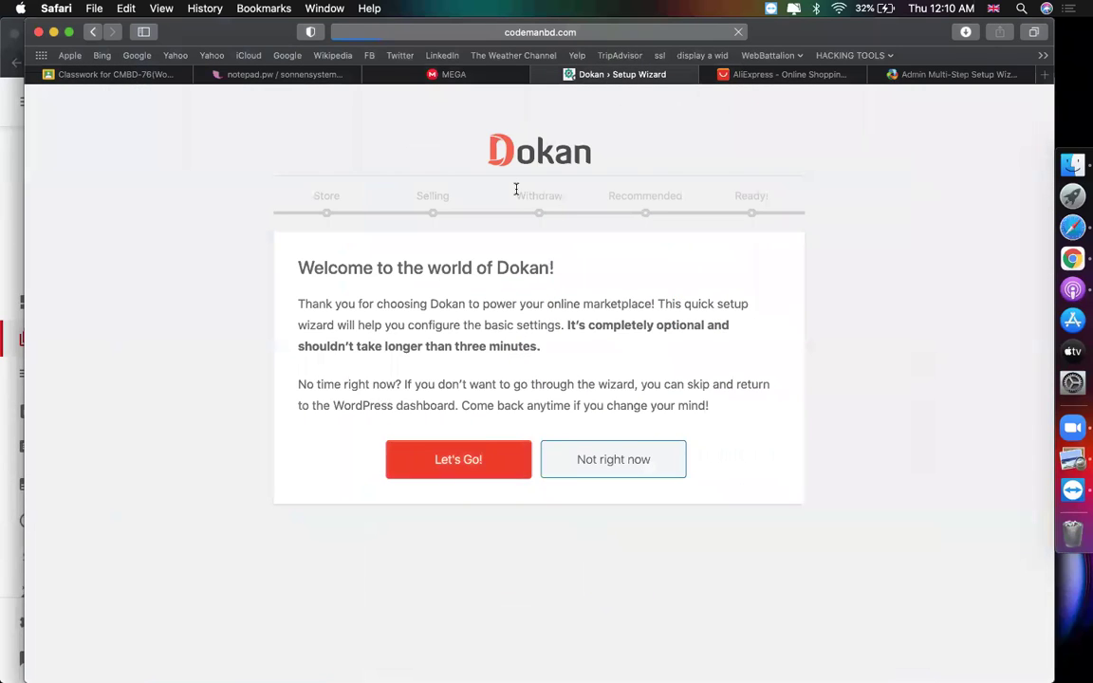
# Step: Set the Vendor Store URL to "codemanbd store" in the store setup and continue to the selling setup
pyautogui.click(664, 321)
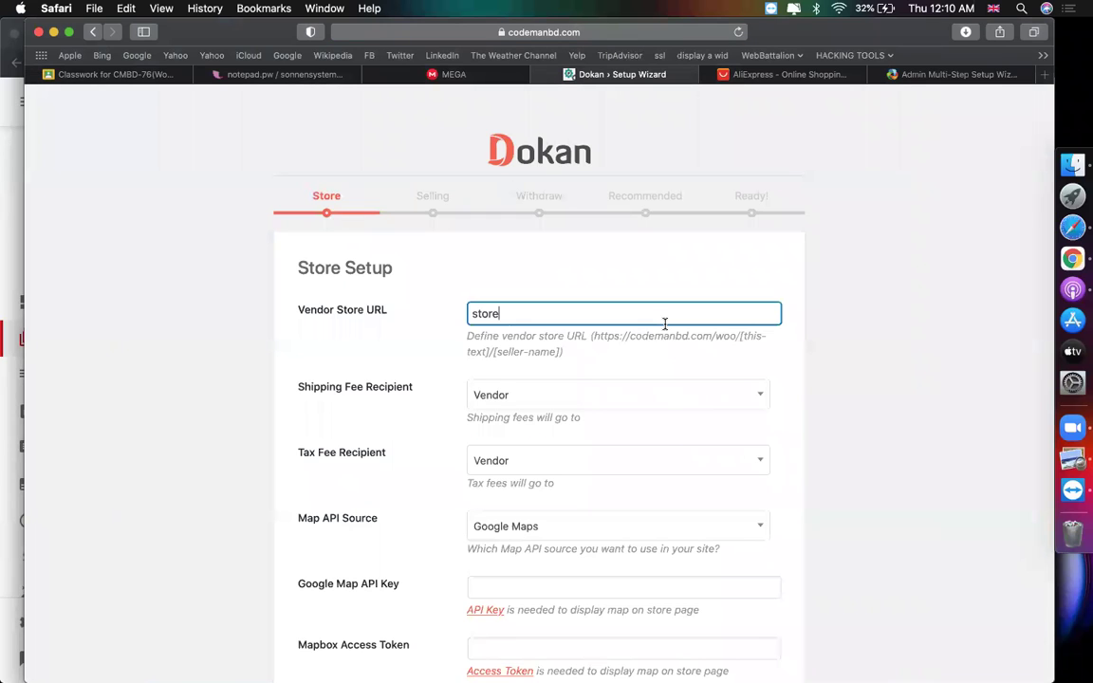
pyautogui.press('super+a')
pyautogui.write('codemanbd s')
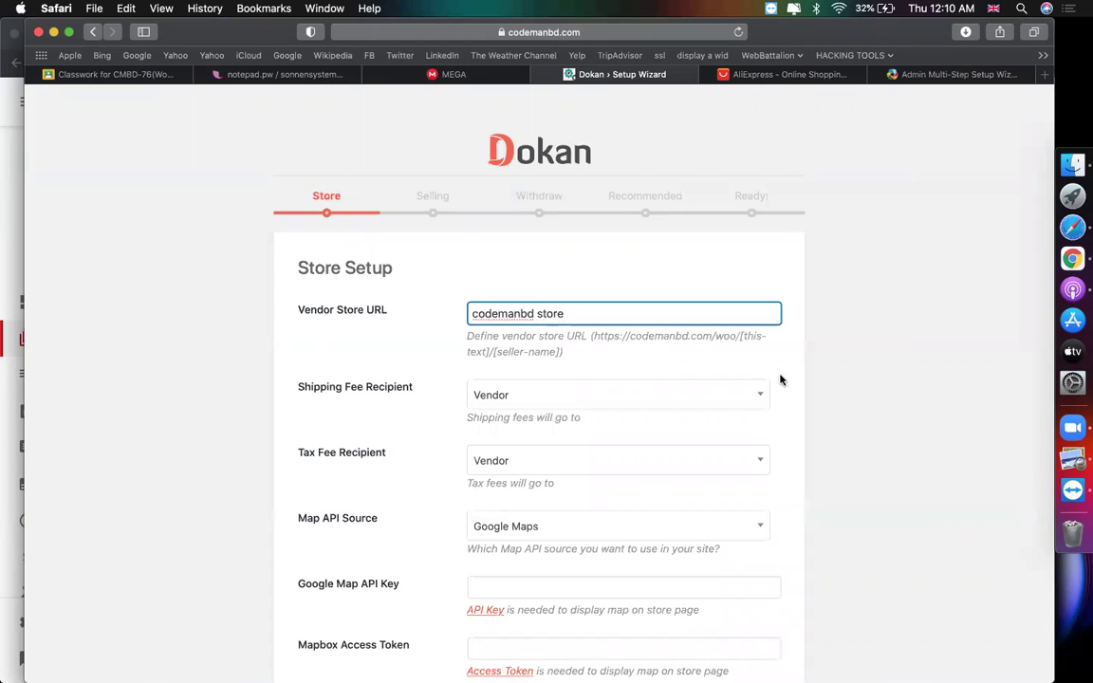
pyautogui.scroll(-2, 669, 315)
pyautogui.scroll(-3, 802, 436)
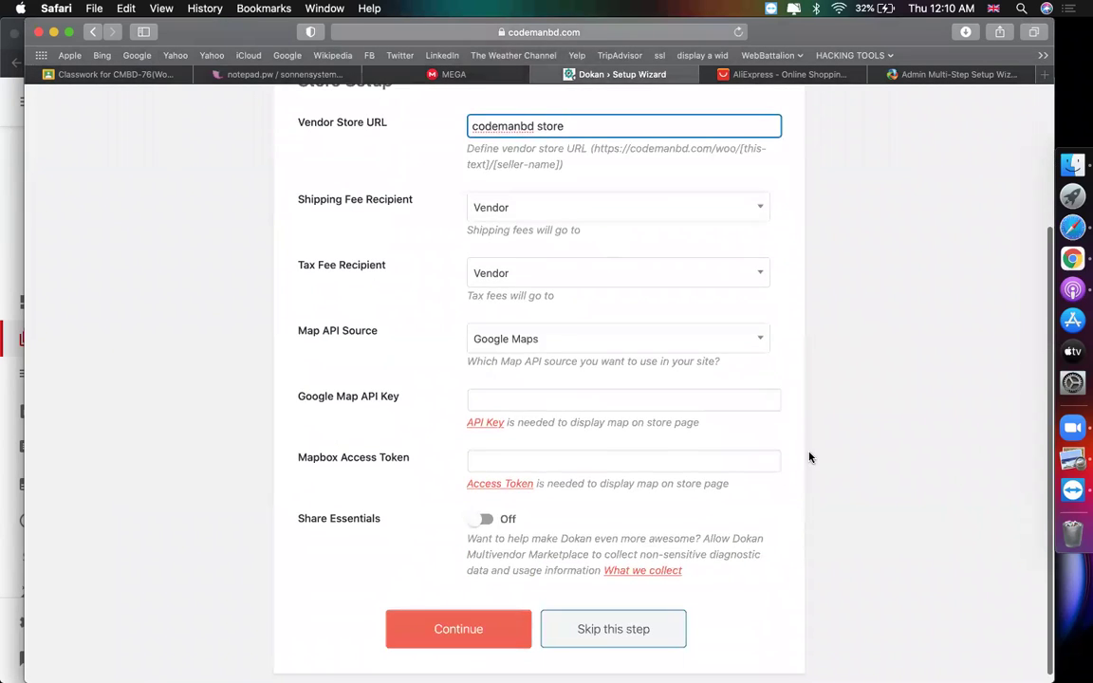
pyautogui.click(427, 618)
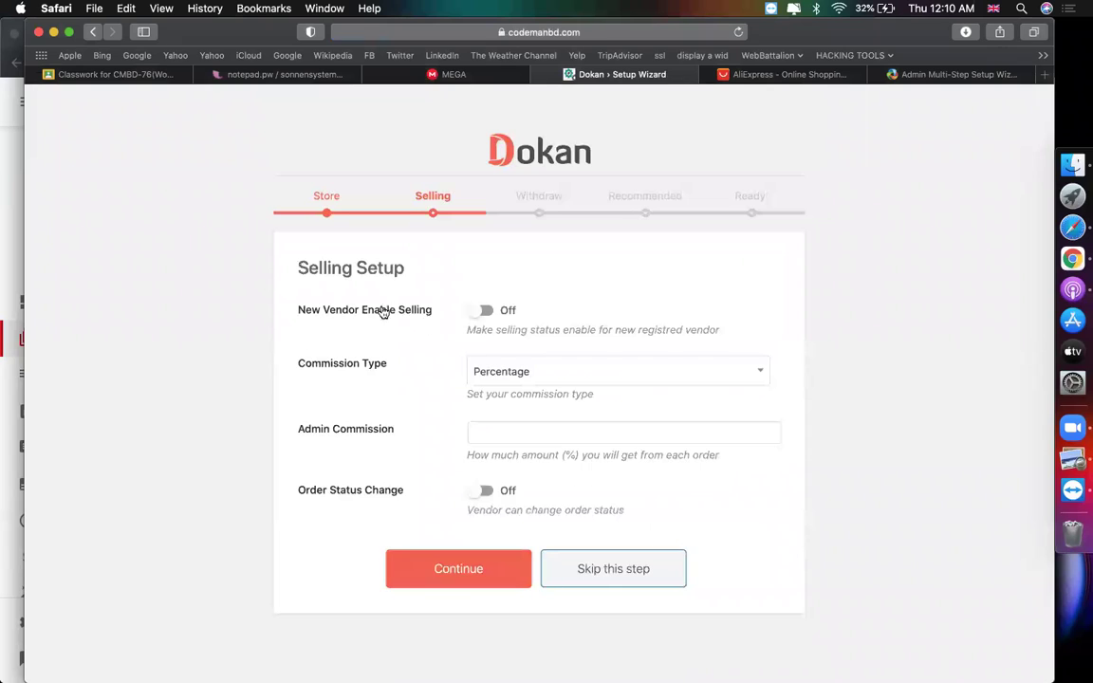
# Step: Enable selling for newly registered vendors in the selling setup
pyautogui.moveTo(305, 310); pyautogui.dragTo(422, 313)
pyautogui.click(486, 311)
pyautogui.click(613, 304)
# Step: Set the admin commission to 25 percent, allow vendors to change order status, and continue to the withdraw setup
pyautogui.click(544, 431)
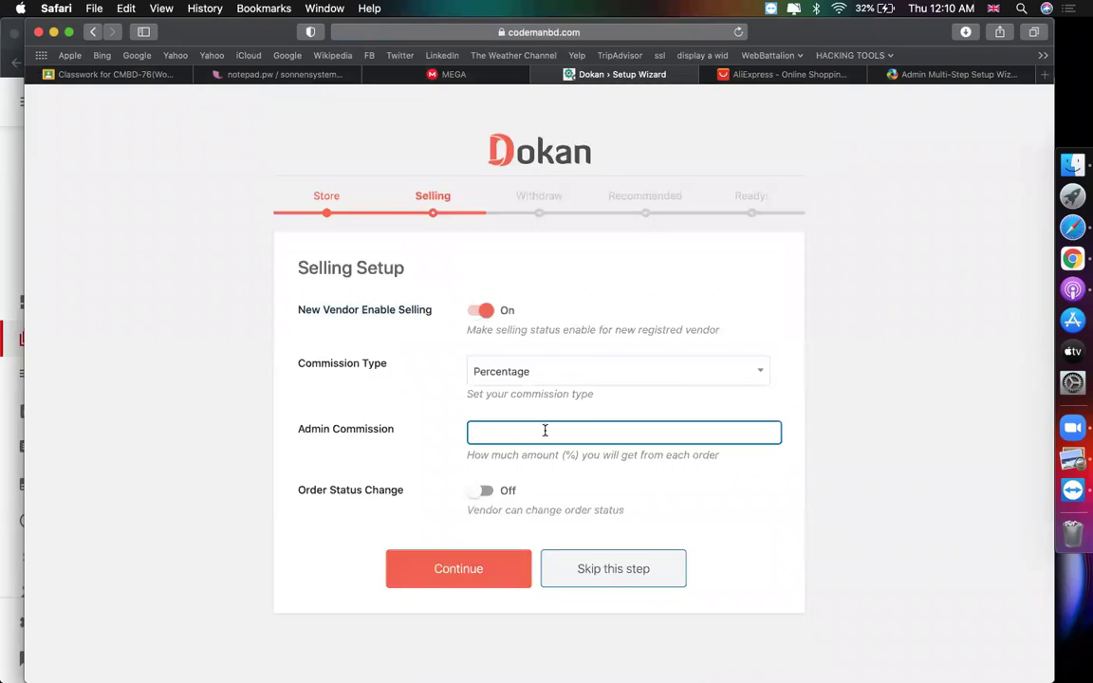
pyautogui.write('25')
pyautogui.click(831, 417)
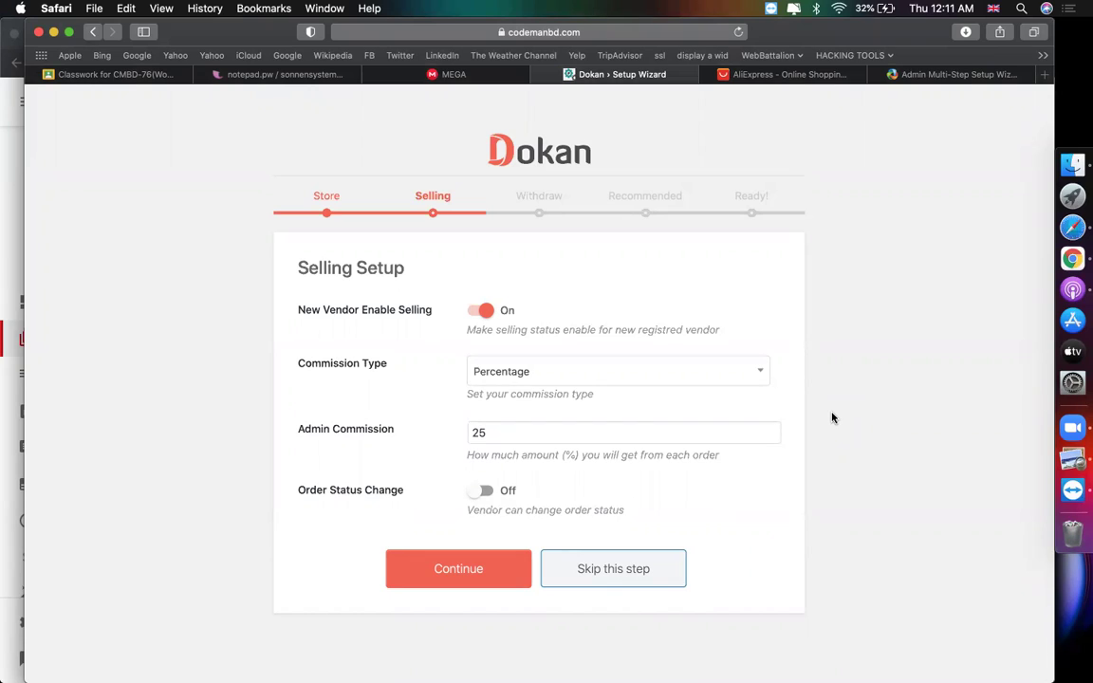
pyautogui.click(489, 492)
pyautogui.click(444, 570)
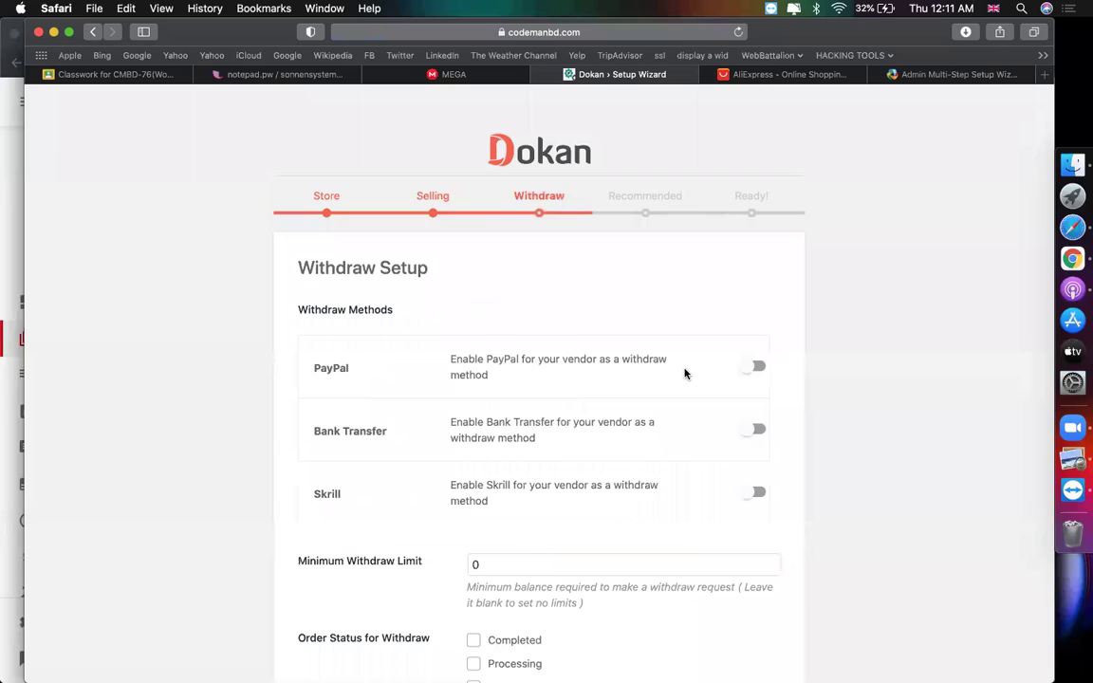
# Step: Enable PayPal as a withdraw method for vendors
pyautogui.scroll(-2, 682, 373)
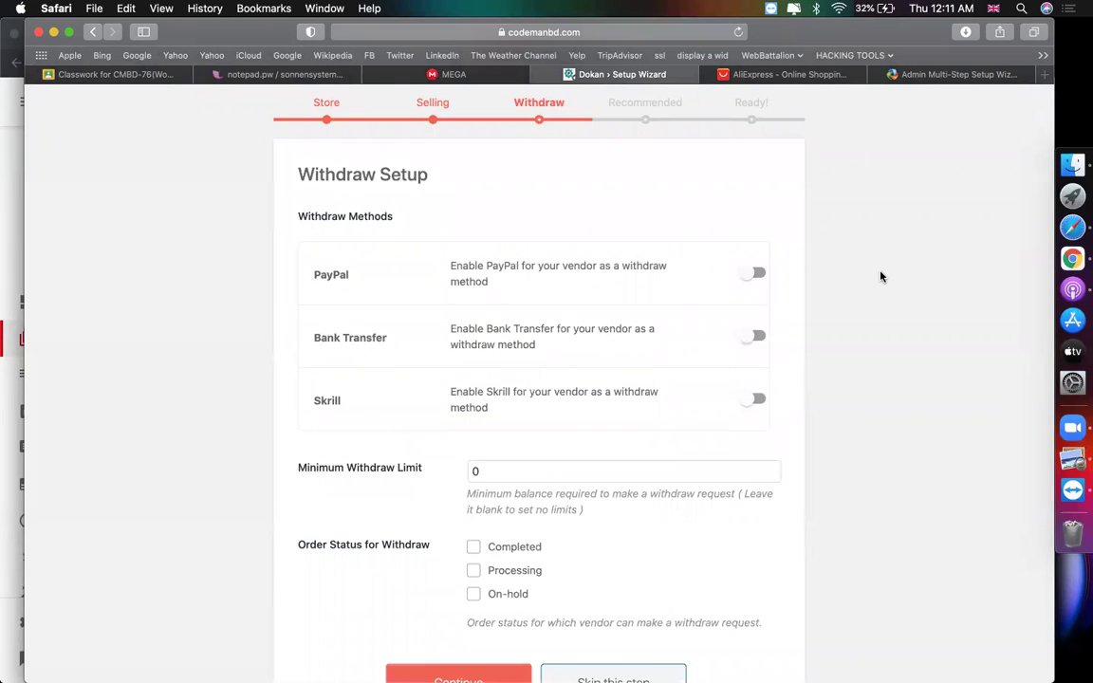
pyautogui.click(751, 273)
pyautogui.click(753, 402)
pyautogui.click(754, 273)
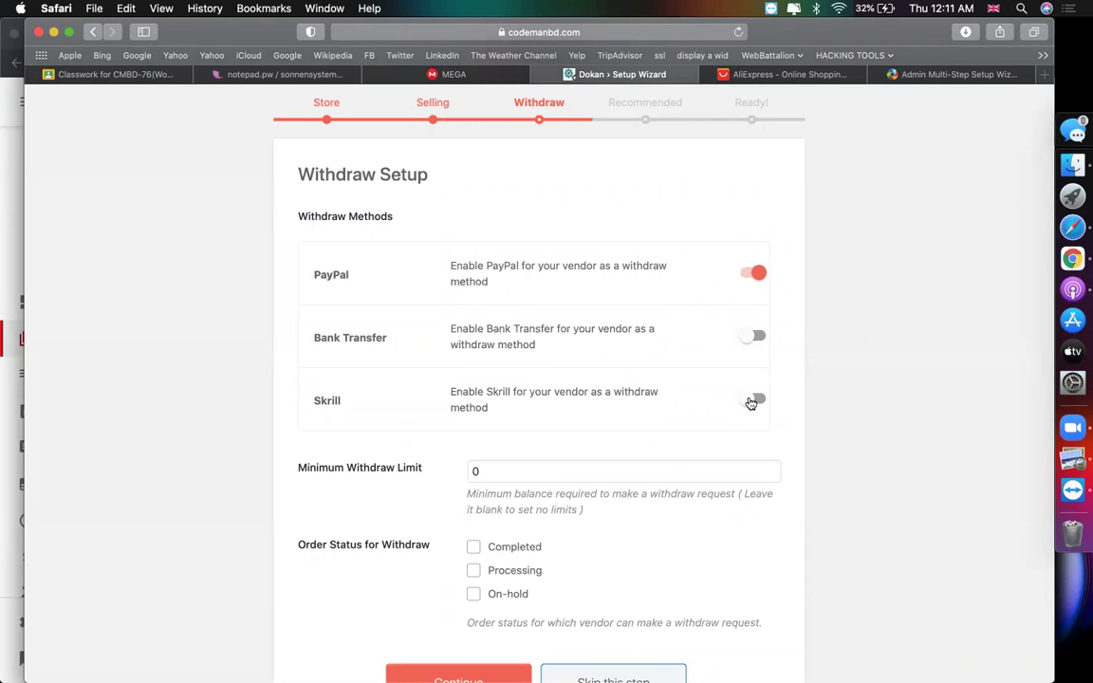
# Step: Set the Minimum Withdraw Limit to 500
pyautogui.scroll(-2, 863, 327)
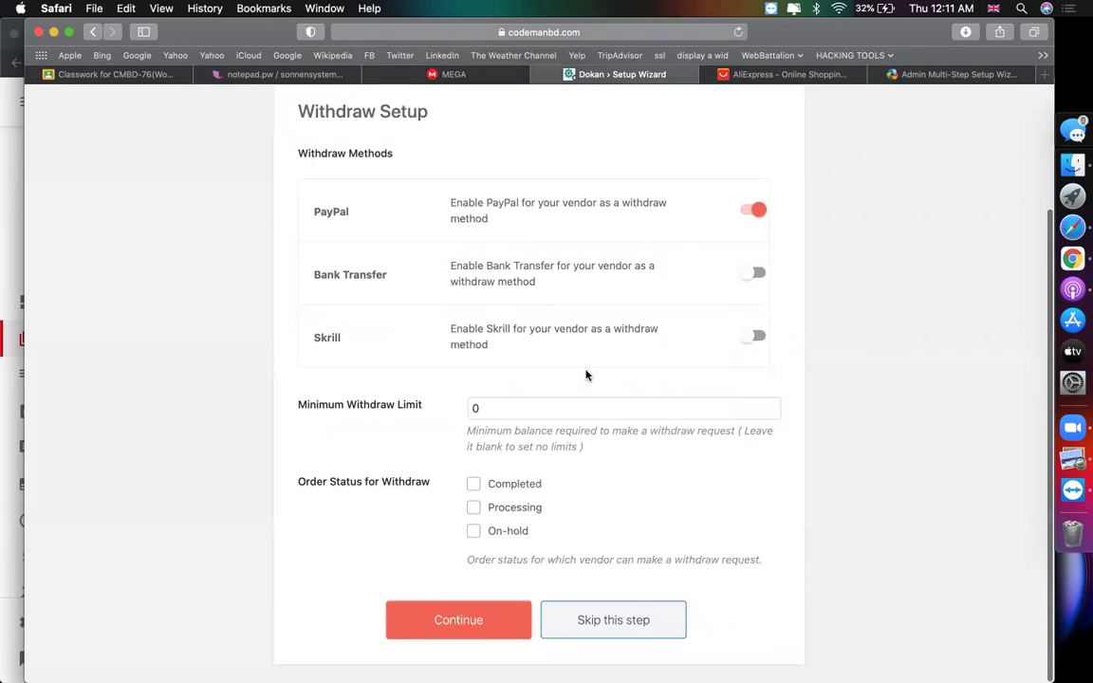
pyautogui.click(517, 406)
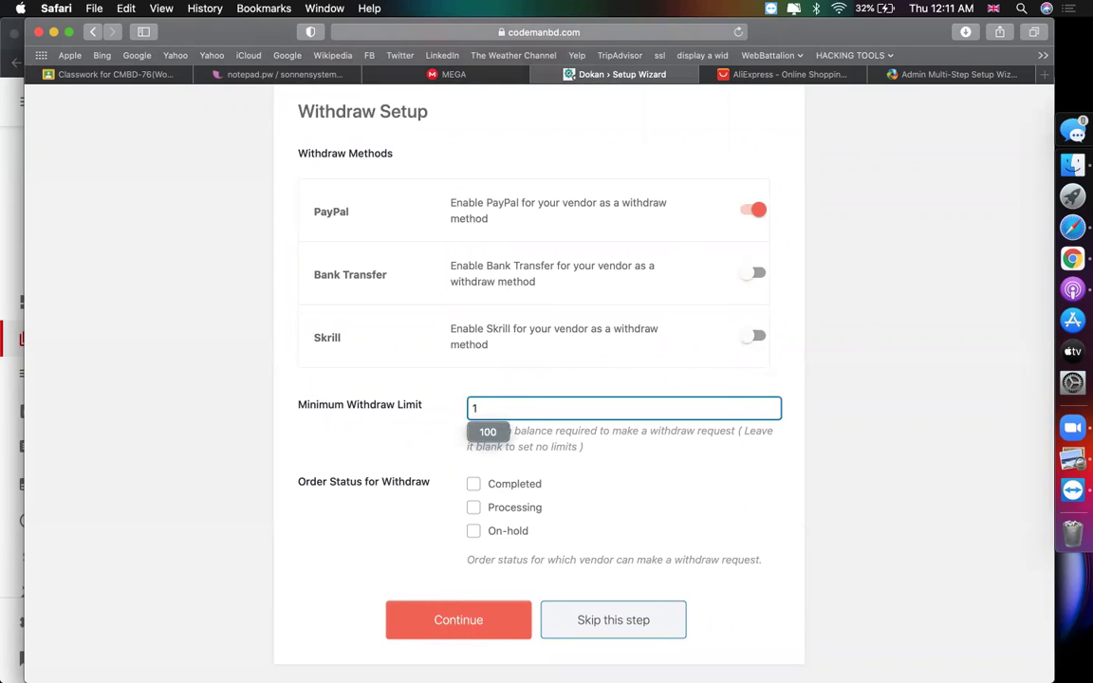
pyautogui.write('10')
pyautogui.press('BackSpace')
pyautogui.press('BackSpace')
pyautogui.write('500')
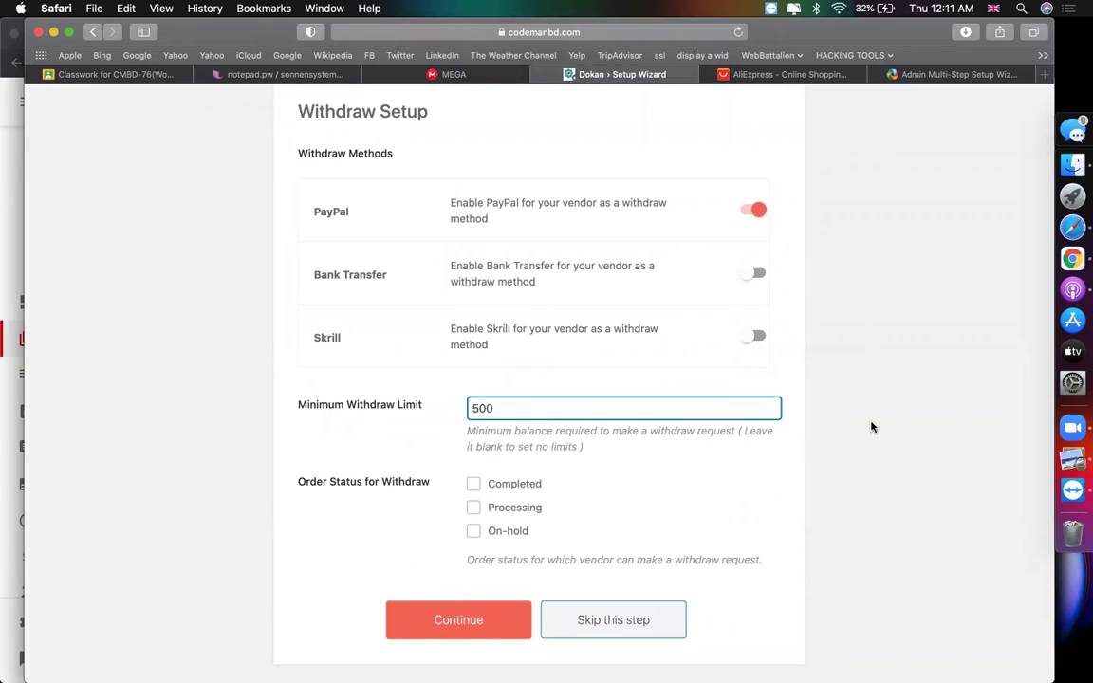
pyautogui.click(872, 427)
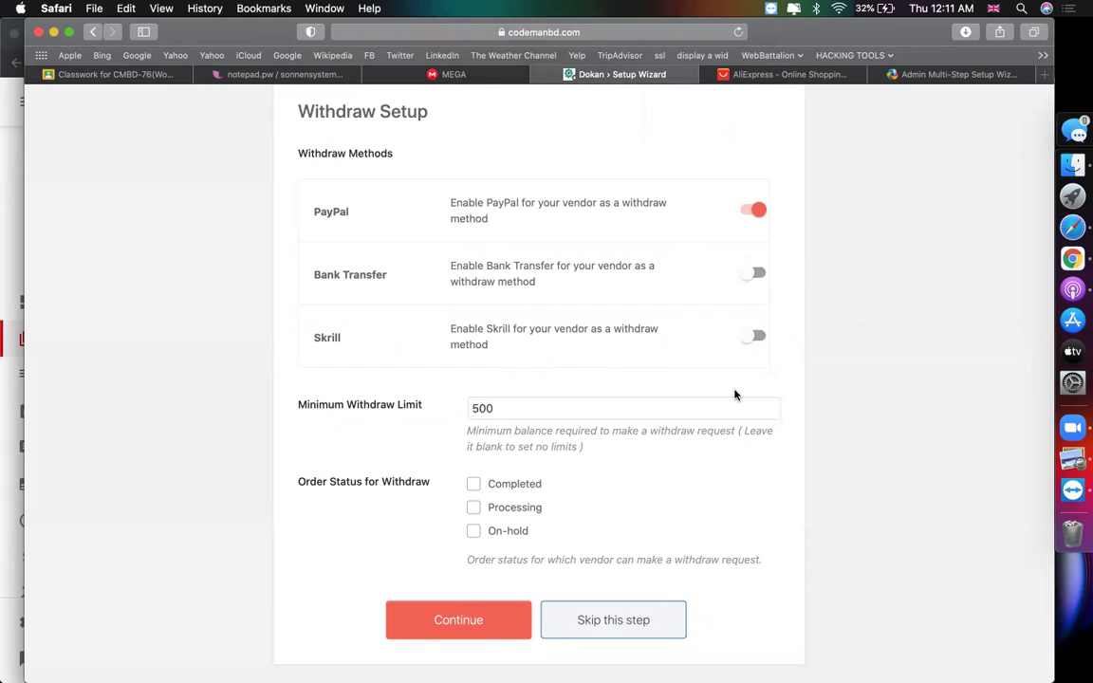
pyautogui.doubleClick(602, 409)
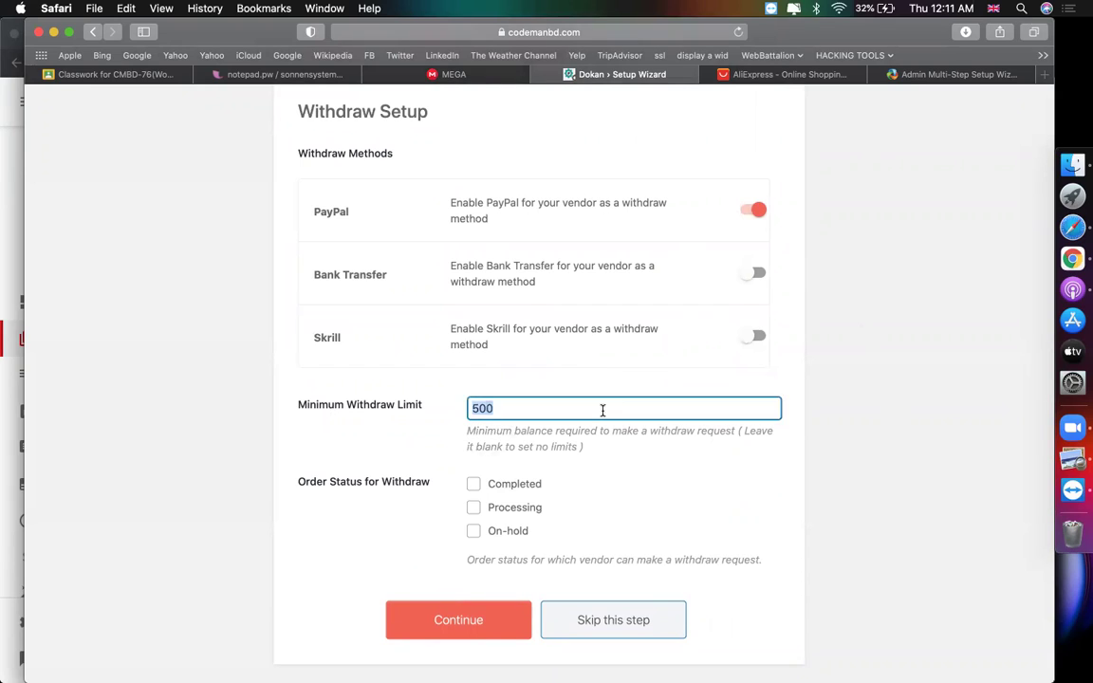
pyautogui.click(385, 451)
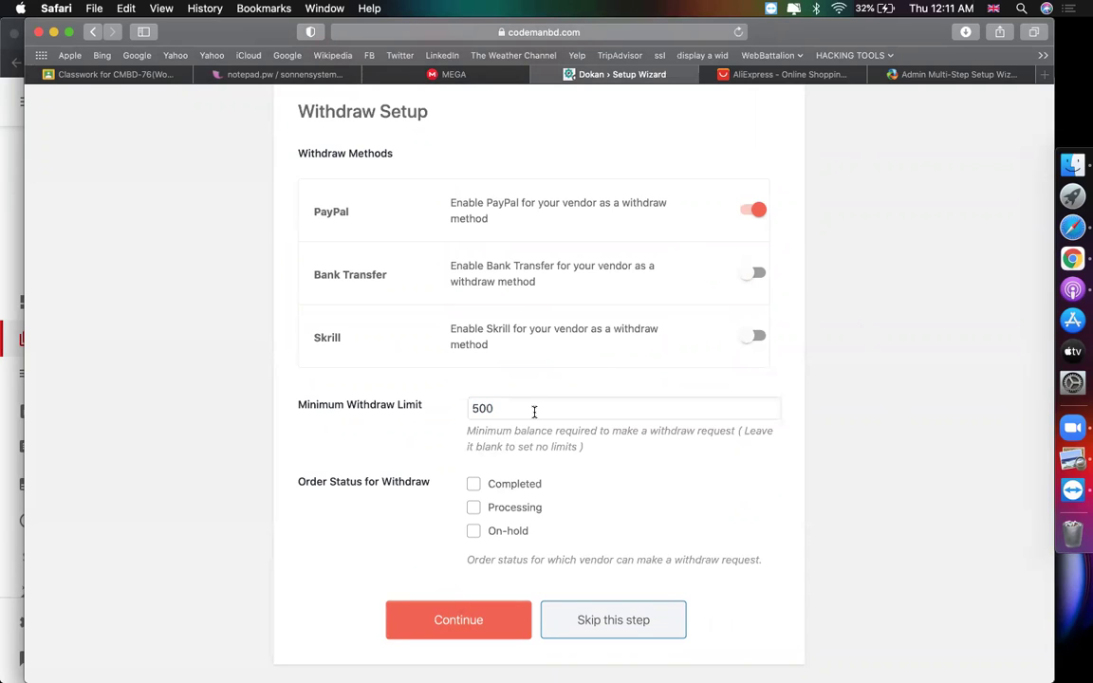
pyautogui.moveTo(287, 481); pyautogui.dragTo(442, 481)
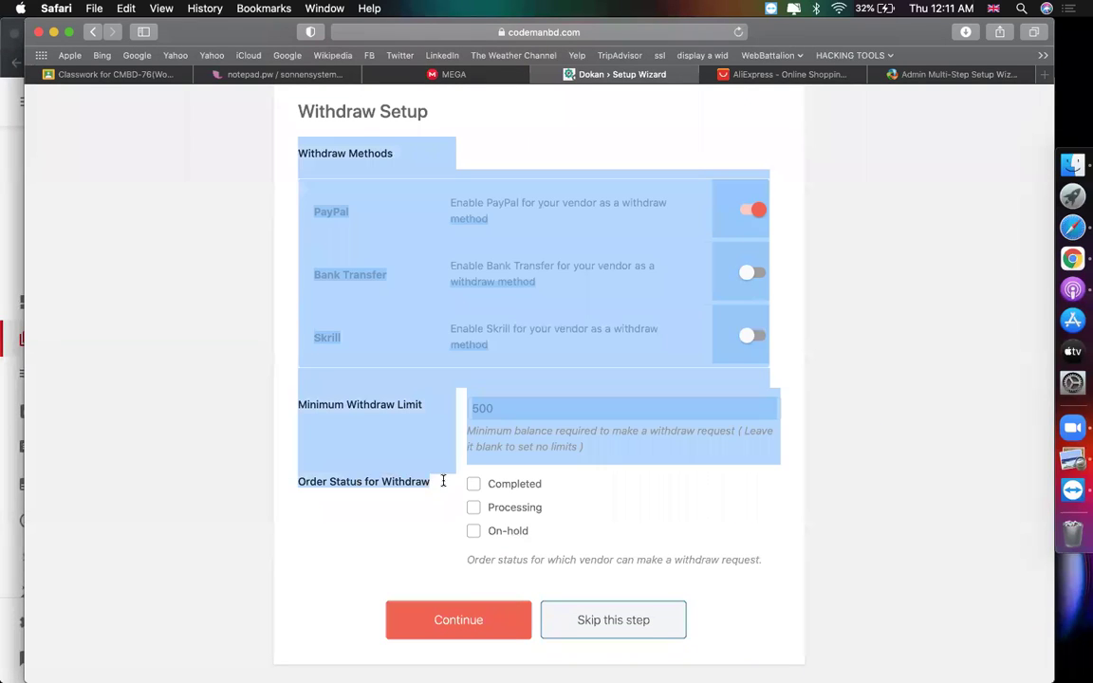
pyautogui.click(363, 553)
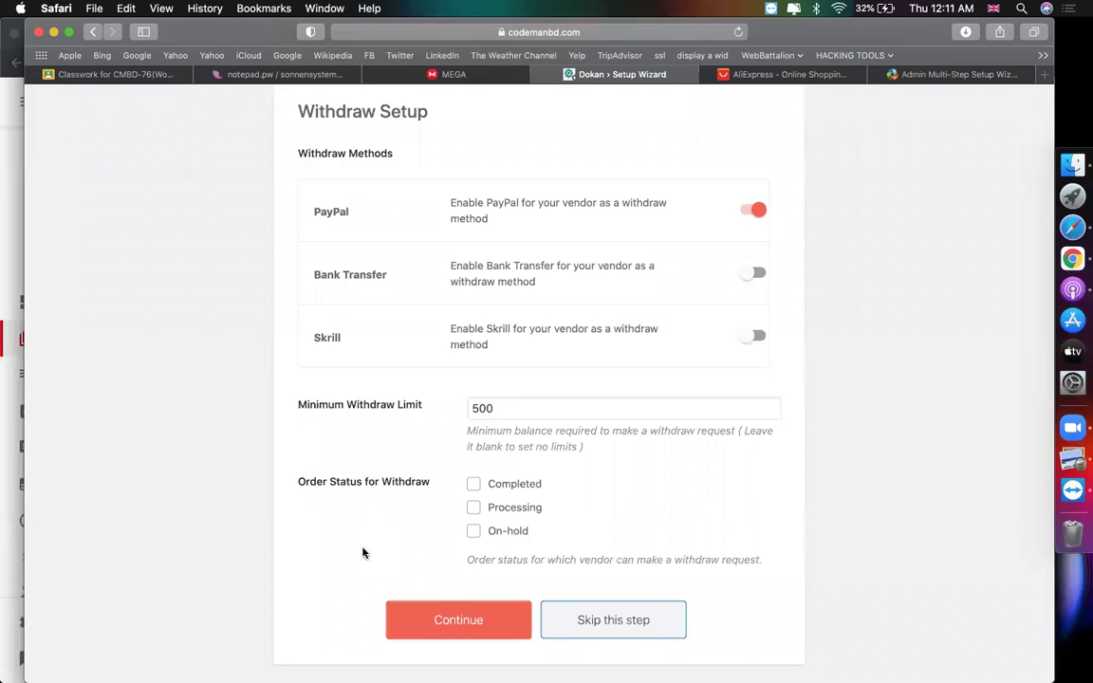
# Step: Allow withdraw requests for Completed and Processing orders, and continue past the withdraw setup
pyautogui.click(474, 485)
pyautogui.click(474, 509)
pyautogui.doubleClick(494, 408)
pyautogui.click(406, 474)
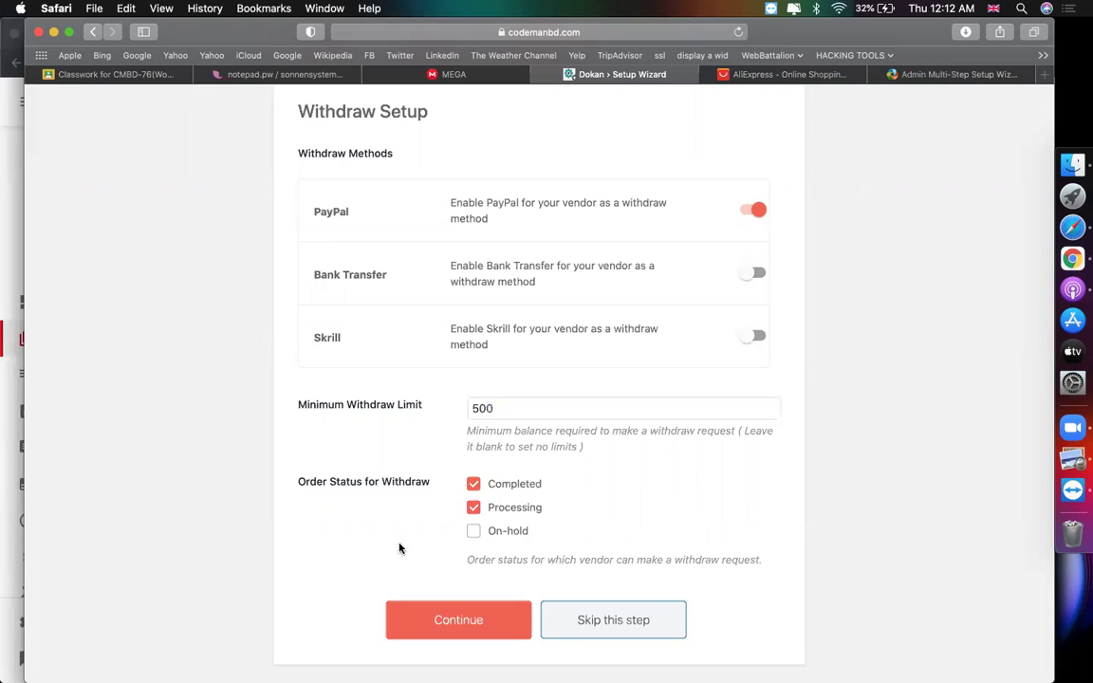
pyautogui.click(532, 507)
pyautogui.click(443, 620)
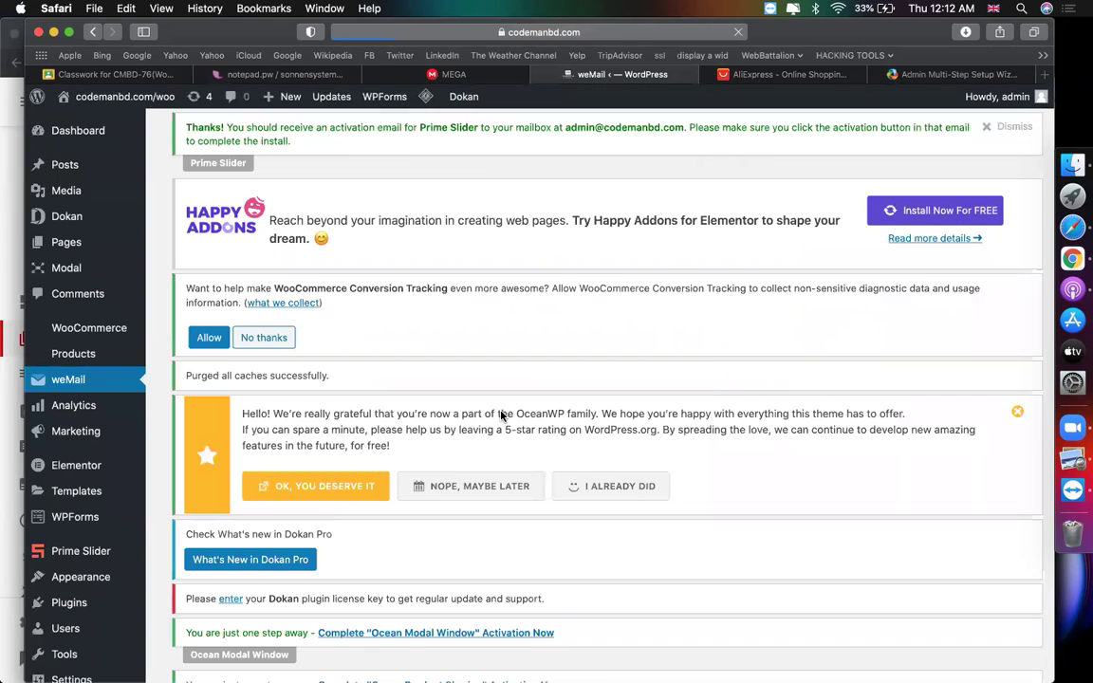
# Step: Look through the Admin Multi-Step Setup Wizard article in the weDevs documentation down to its final stage
pyautogui.click(916, 75)
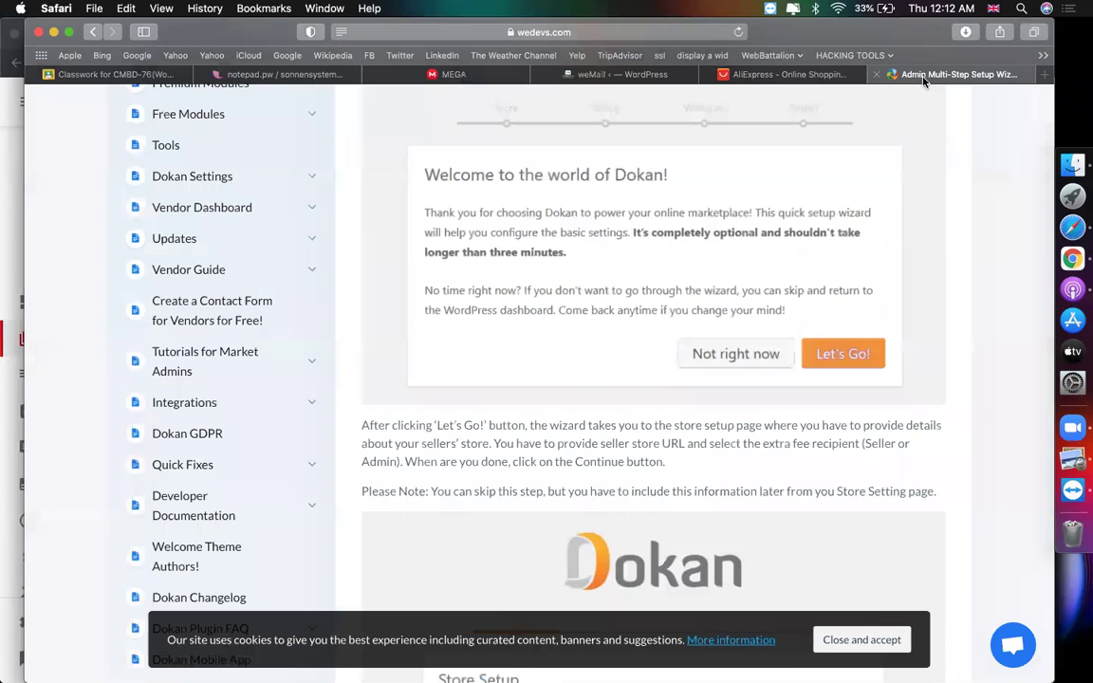
pyautogui.scroll(-15, 667, 384)
pyautogui.scroll(-15, 669, 387)
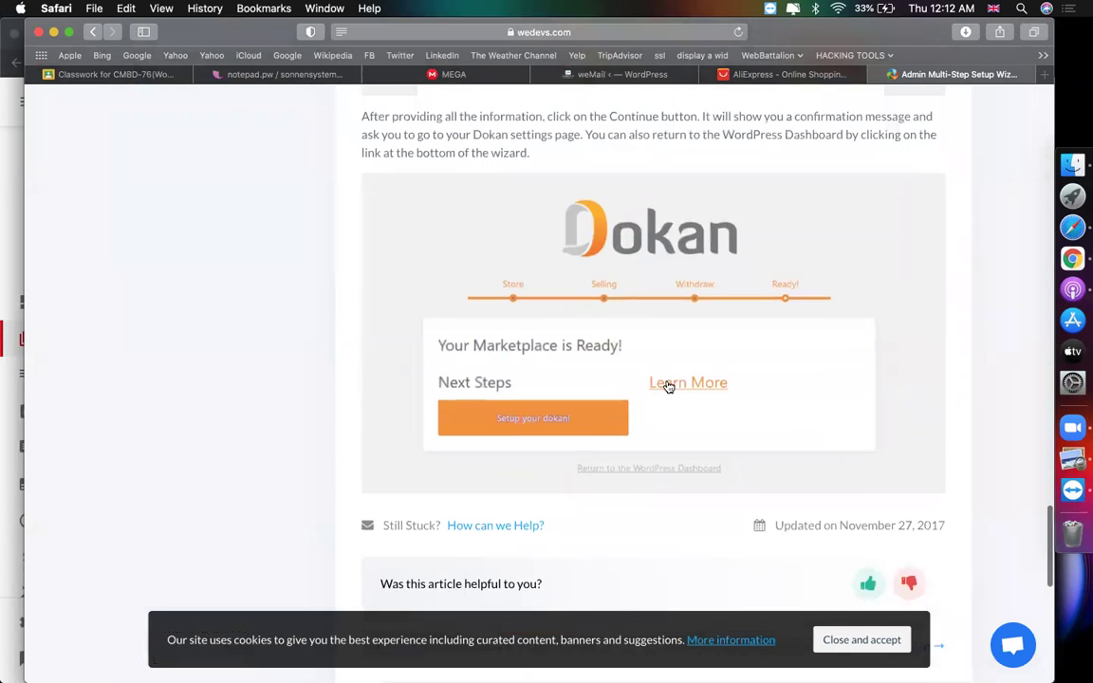
pyautogui.scroll(20, 668, 387)
pyautogui.scroll(20, 669, 387)
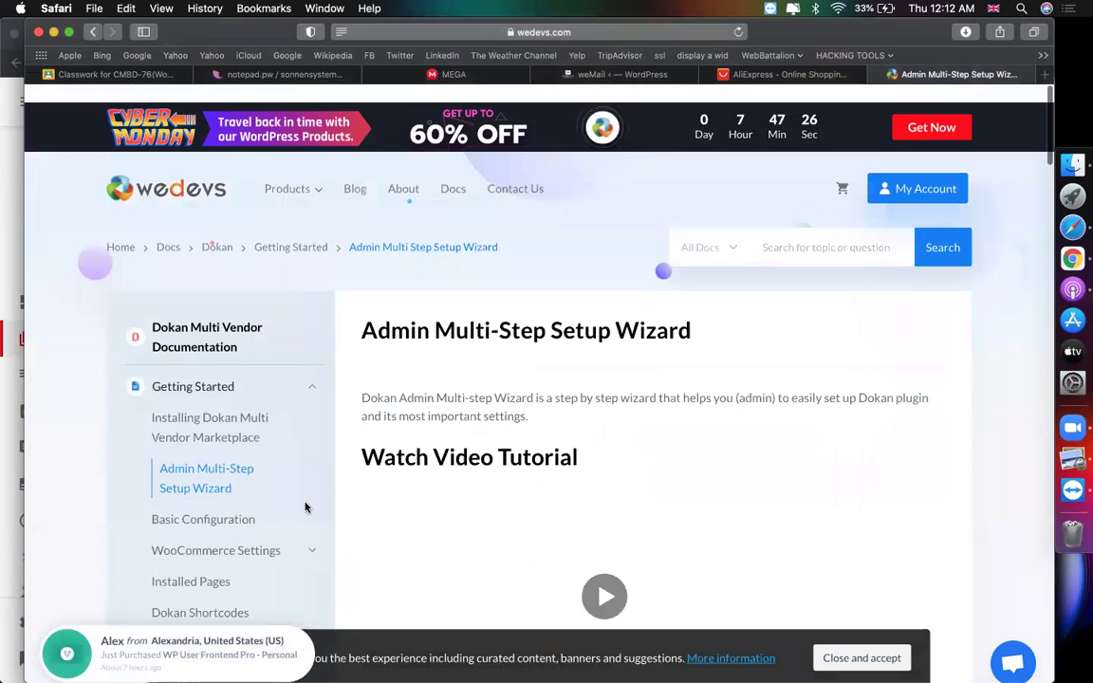
# Step: Open the Basic Configuration article and read the instructions for enabling the vendor registration form
pyautogui.scroll(-2, 264, 512)
pyautogui.click(211, 398)
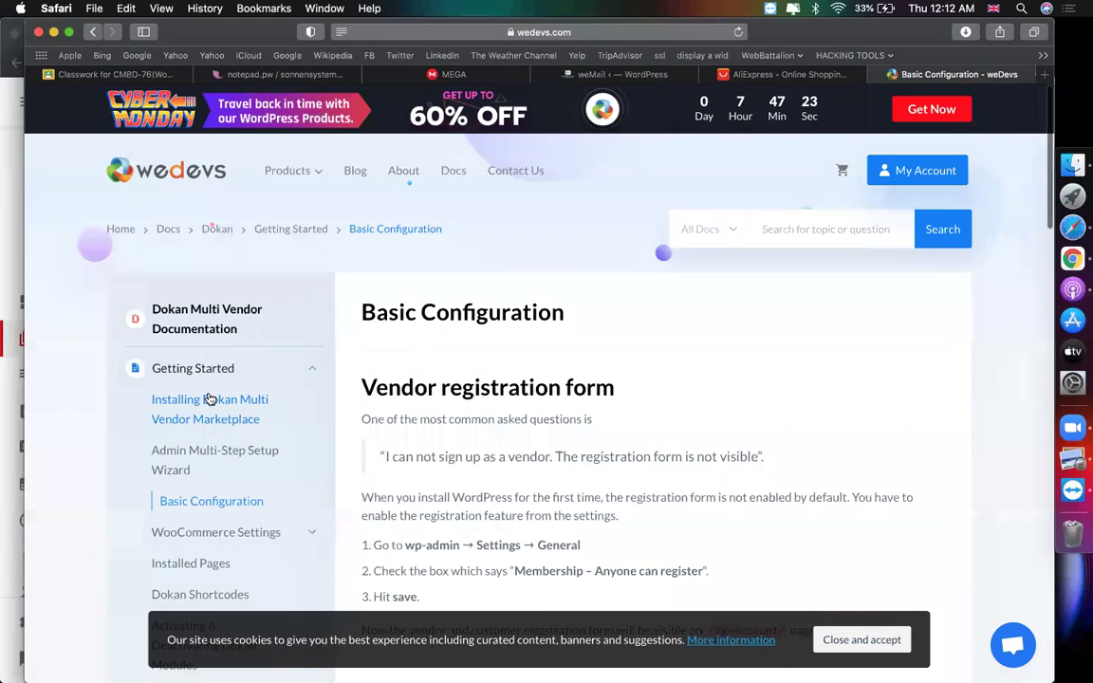
pyautogui.scroll(-3, 540, 408)
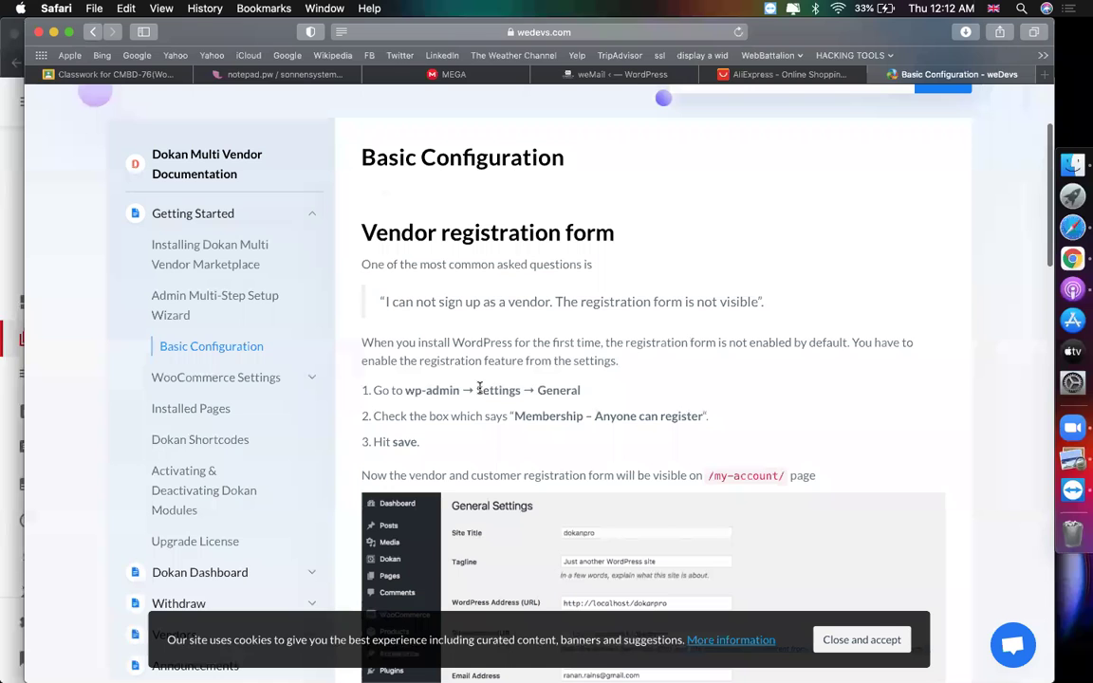
pyautogui.moveTo(477, 390); pyautogui.dragTo(581, 390)
pyautogui.click(544, 415)
pyautogui.moveTo(514, 415); pyautogui.dragTo(736, 414)
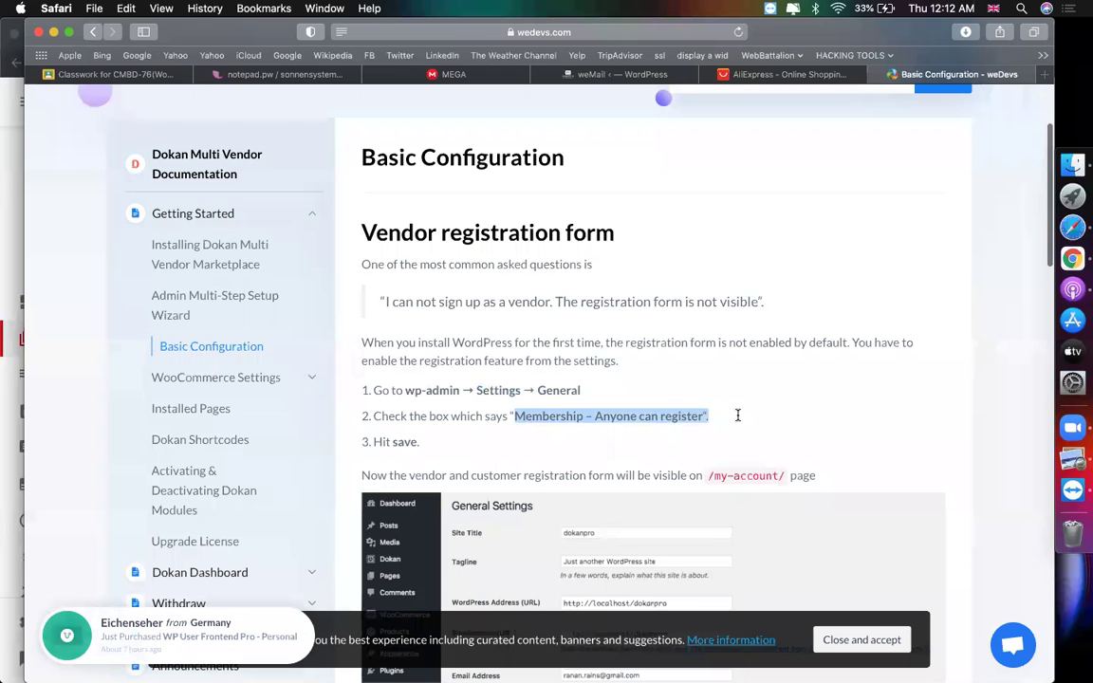
# Step: Return to the WordPress admin, allow anyone to register under Membership in the General Settings, and save the changes
pyautogui.click(585, 75)
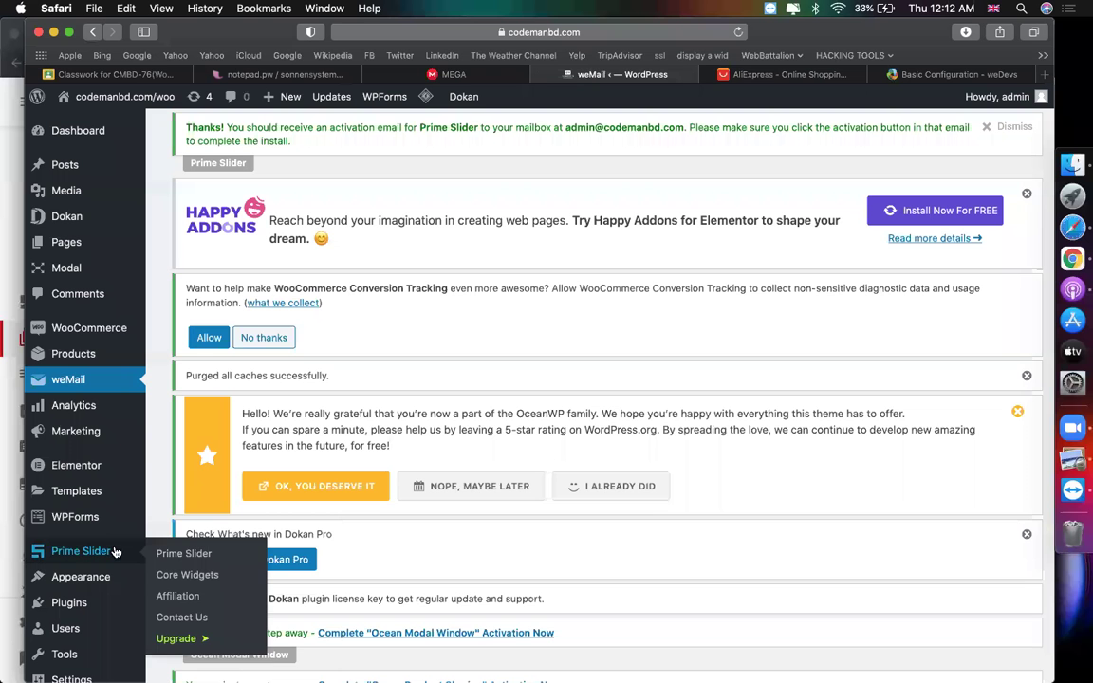
pyautogui.scroll(-5, 94, 524)
pyautogui.moveTo(85, 575)
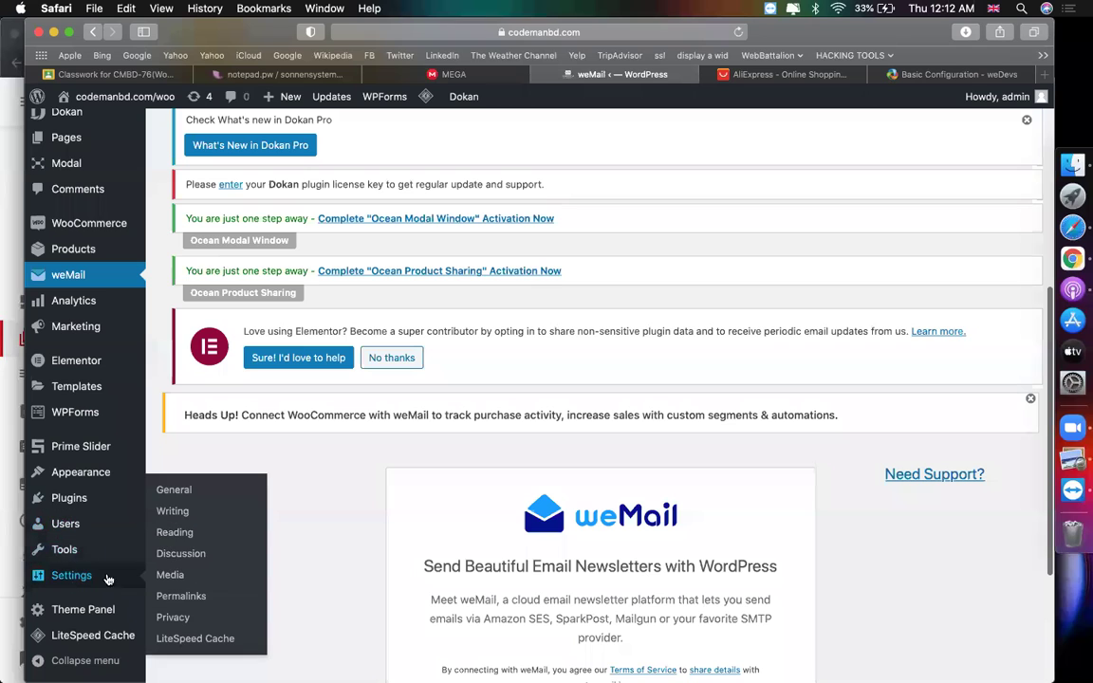
pyautogui.click(163, 491)
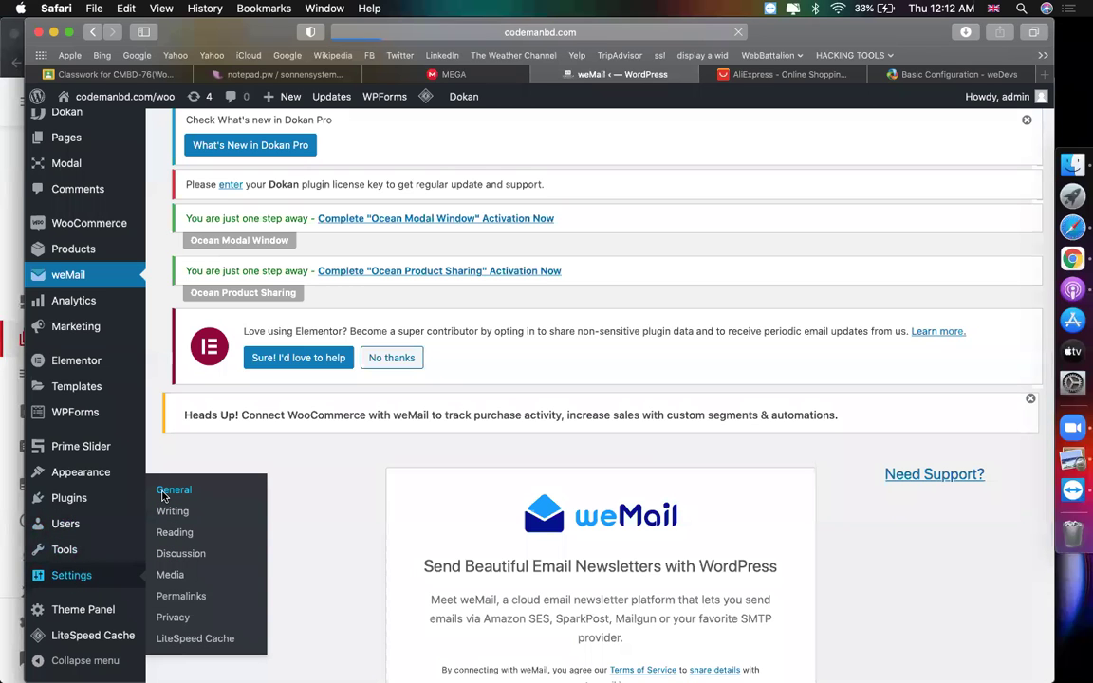
pyautogui.scroll(-15, 679, 468)
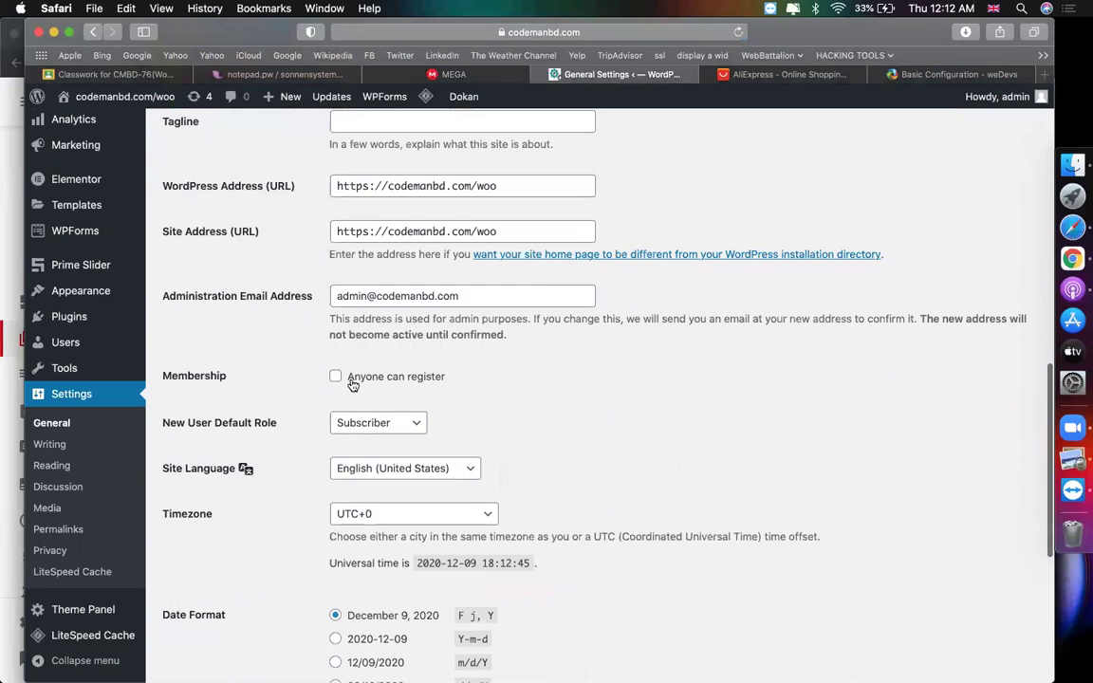
pyautogui.scroll(-10, 569, 370)
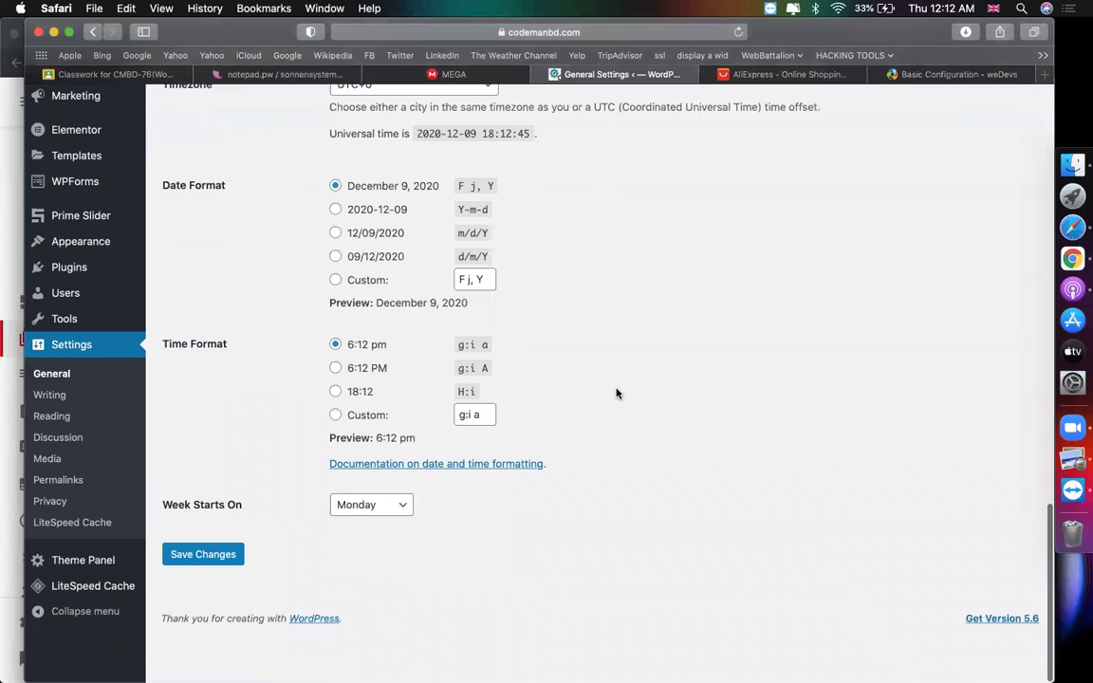
pyautogui.click(215, 534)
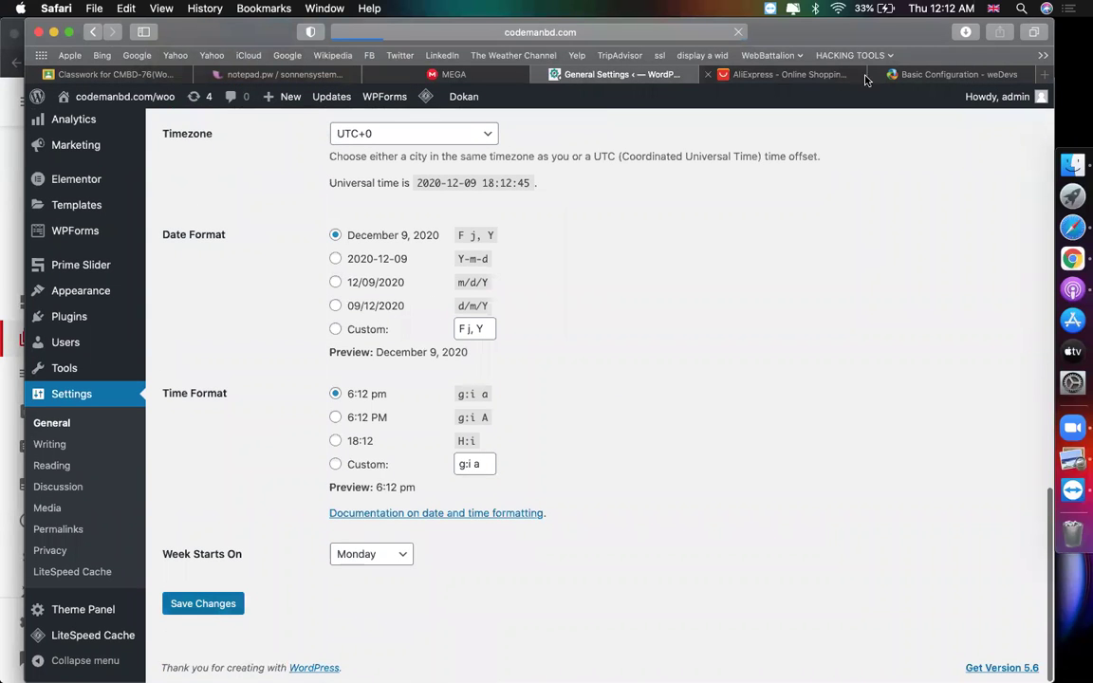
# Step: Read the permalink setup instructions in the Basic Configuration article of the weDevs documentation
pyautogui.click(948, 74)
pyautogui.scroll(-4, 379, 249)
pyautogui.scroll(-5, 380, 249)
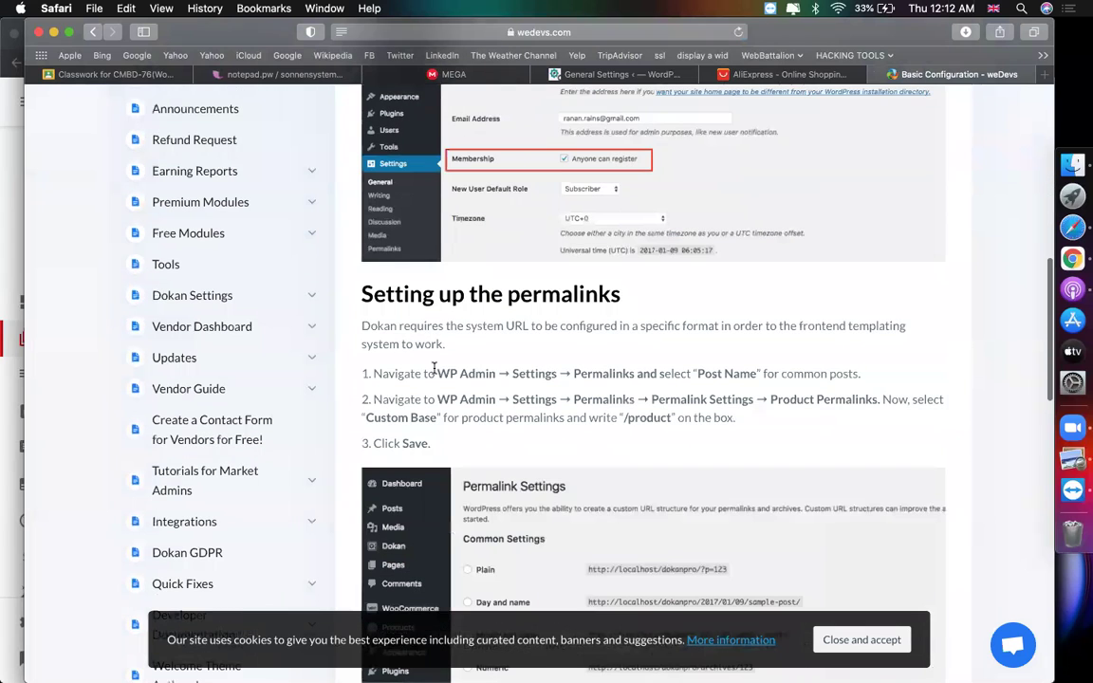
pyautogui.moveTo(435, 373); pyautogui.dragTo(793, 373)
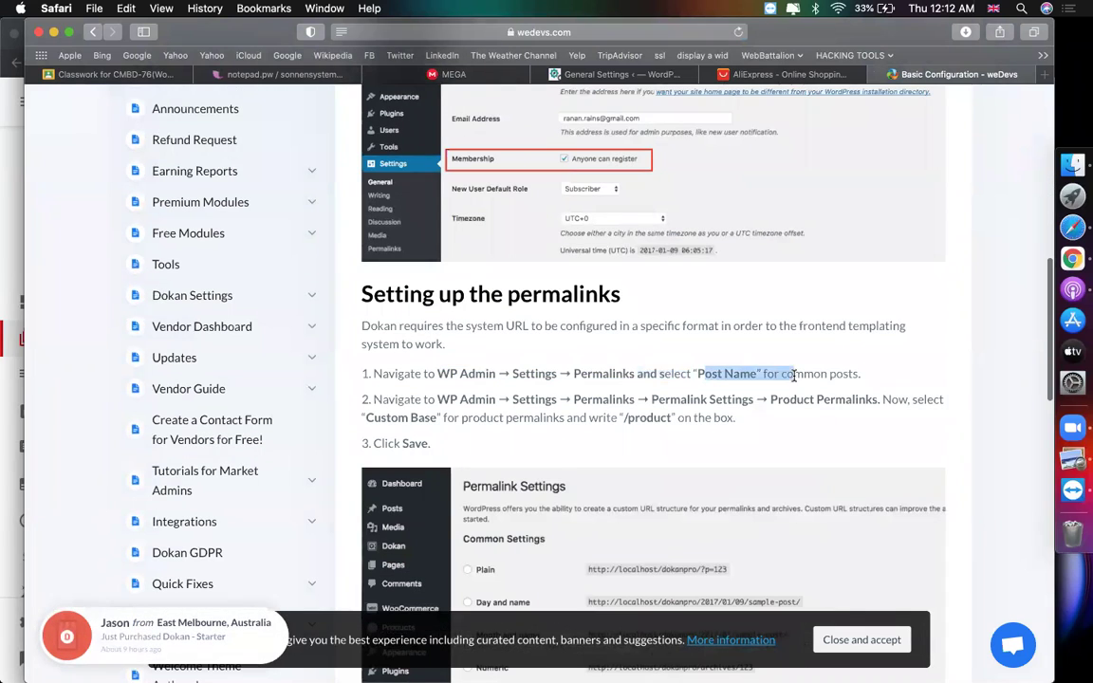
pyautogui.moveTo(439, 399); pyautogui.dragTo(816, 399)
pyautogui.scroll(-10, 816, 396)
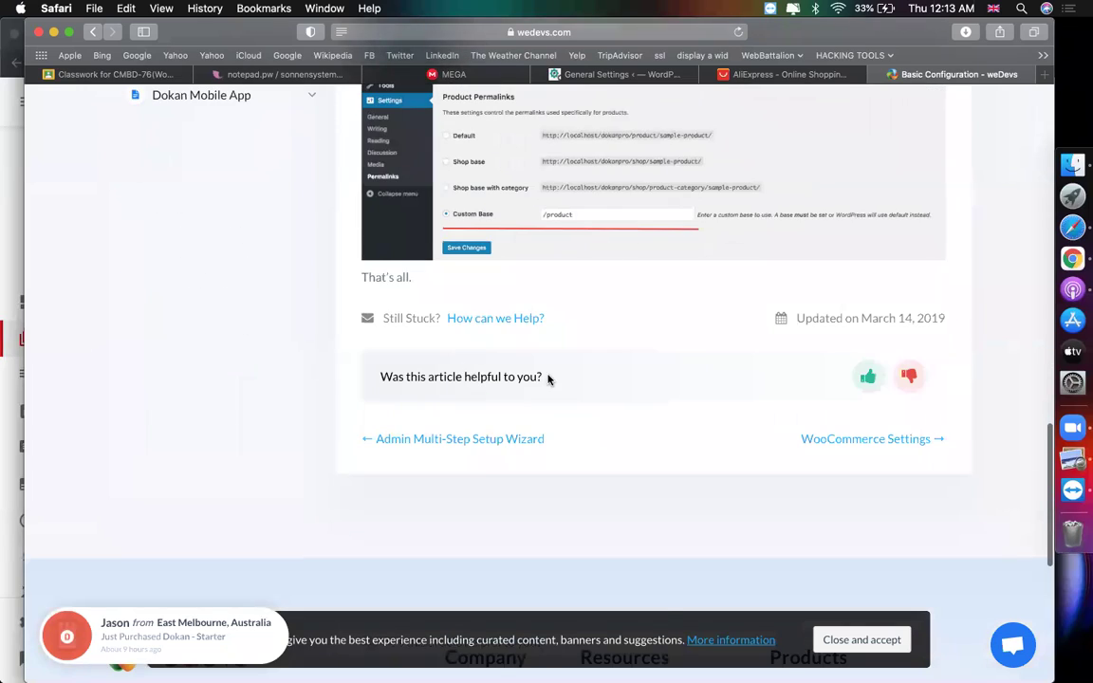
pyautogui.scroll(-1, 549, 379)
# Step: Examine the WooCommerce Settings documentation, including its Payment and Shipping articles
pyautogui.scroll(20, 549, 378)
pyautogui.scroll(-1, 347, 422)
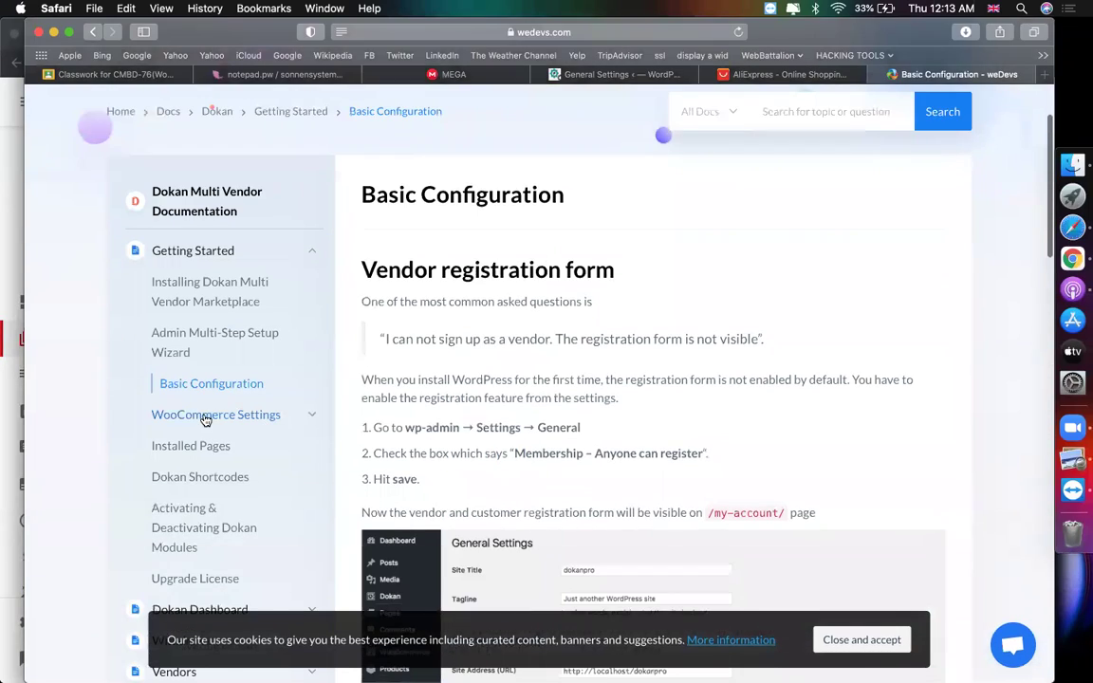
pyautogui.click(208, 418)
pyautogui.scroll(-4, 600, 401)
pyautogui.scroll(-6, 600, 401)
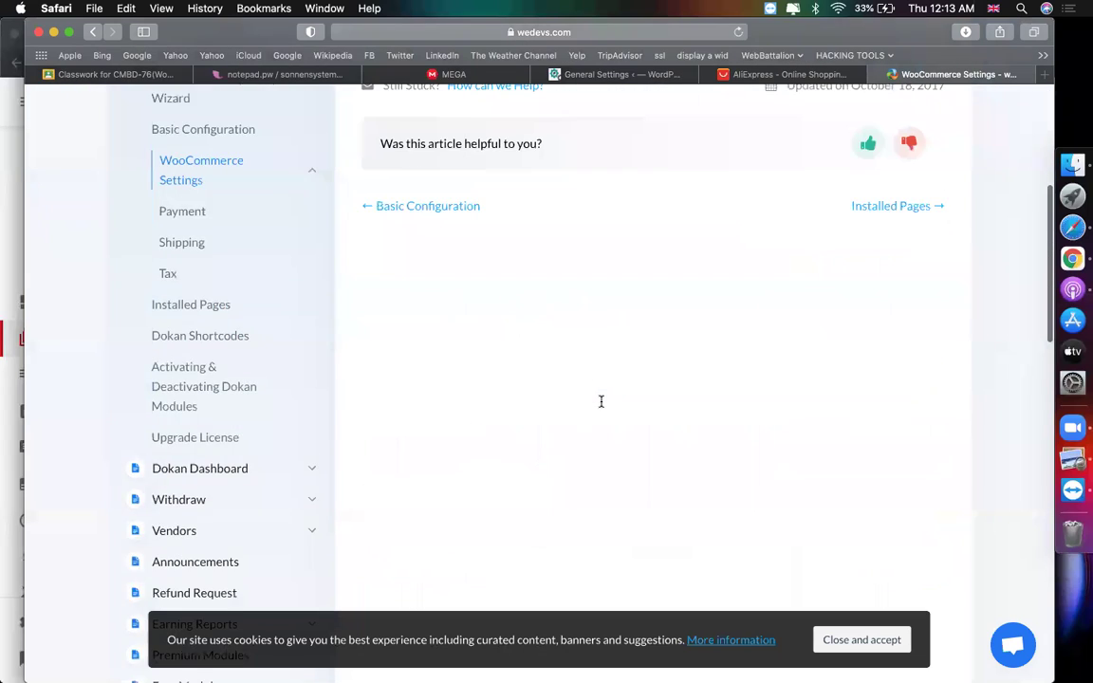
pyautogui.scroll(4, 601, 401)
pyautogui.click(182, 371)
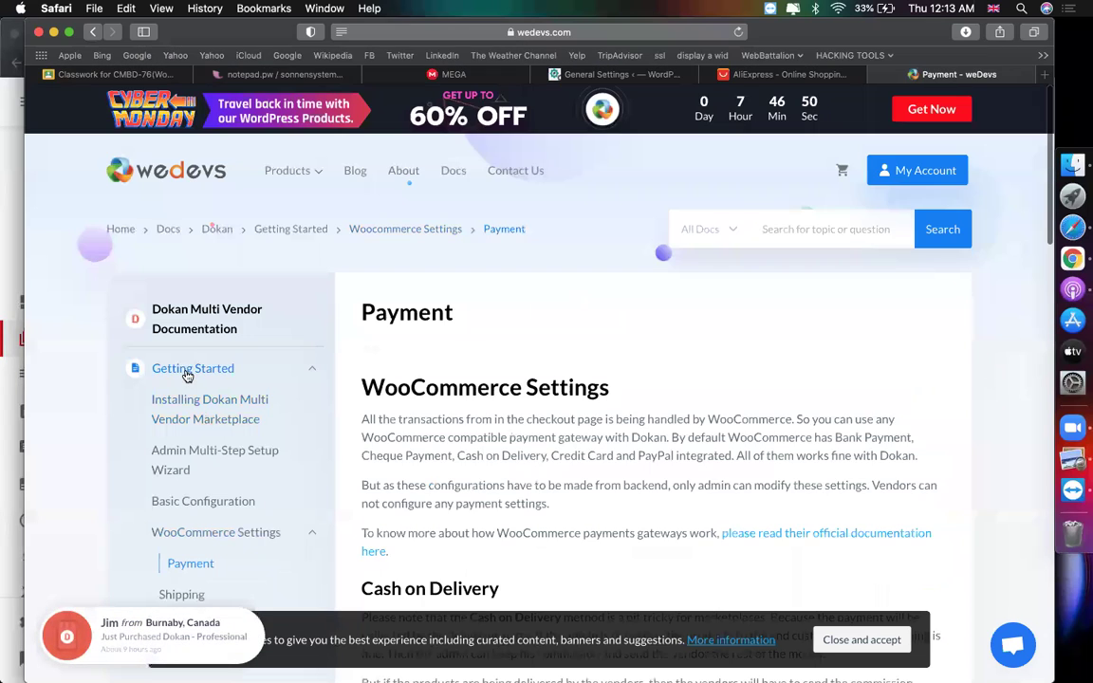
pyautogui.scroll(-5, 522, 412)
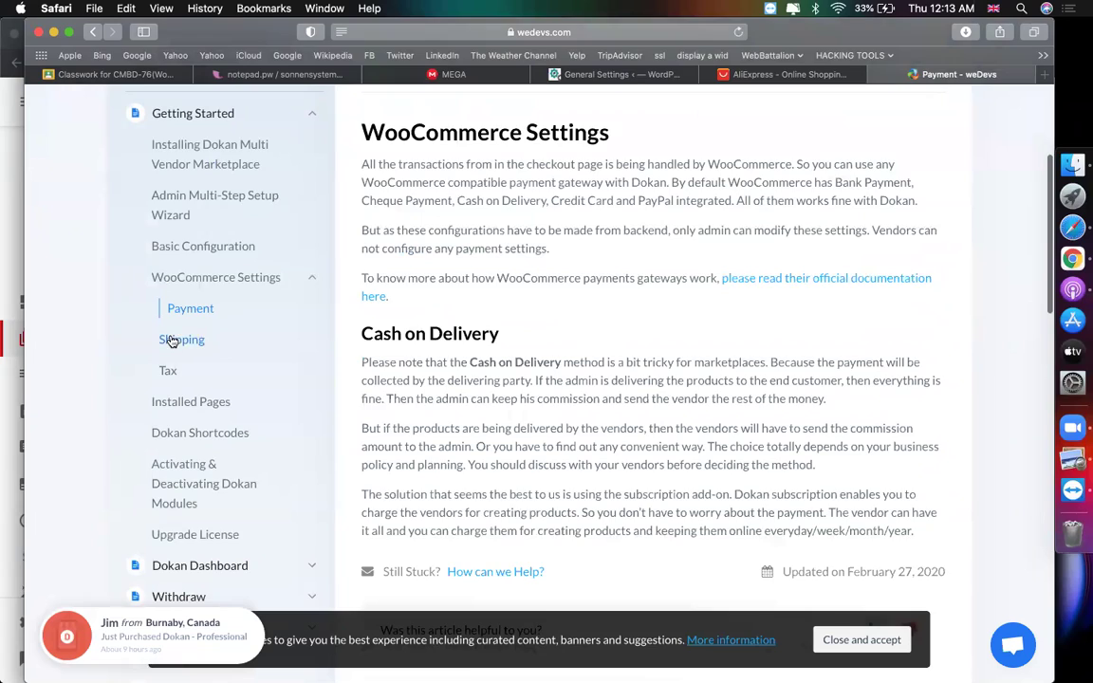
pyautogui.click(181, 339)
pyautogui.scroll(-5, 474, 418)
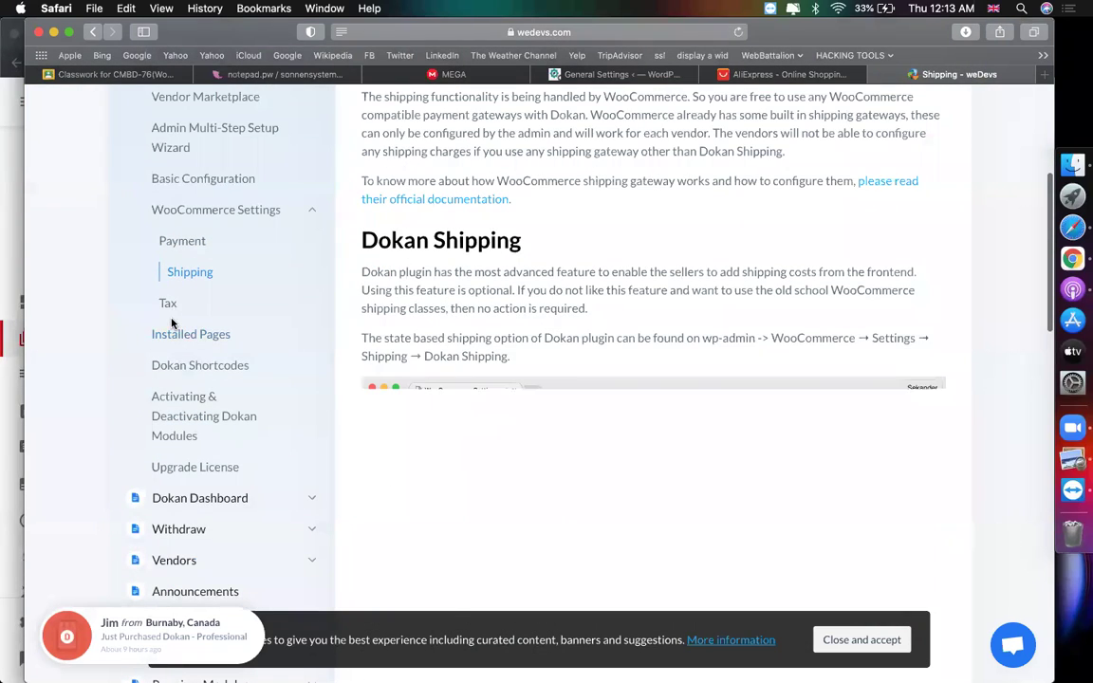
# Step: Review the Tax article on enabling taxes and configuring standard rates in WooCommerce
pyautogui.click(168, 305)
pyautogui.scroll(-3, 428, 389)
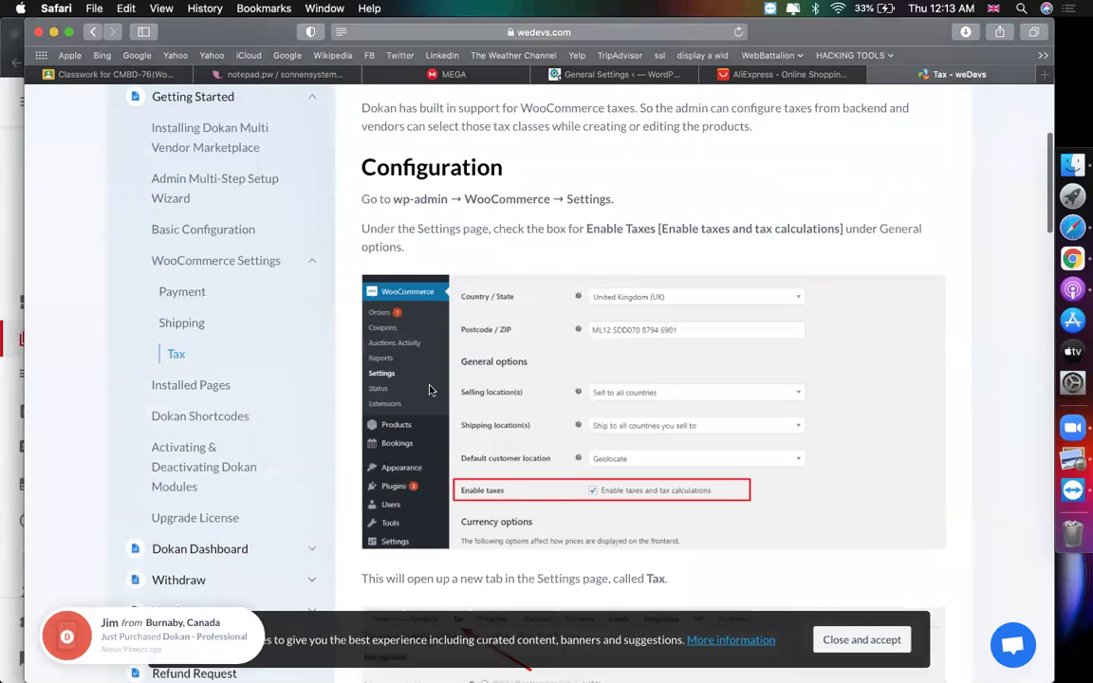
pyautogui.scroll(-2, 547, 438)
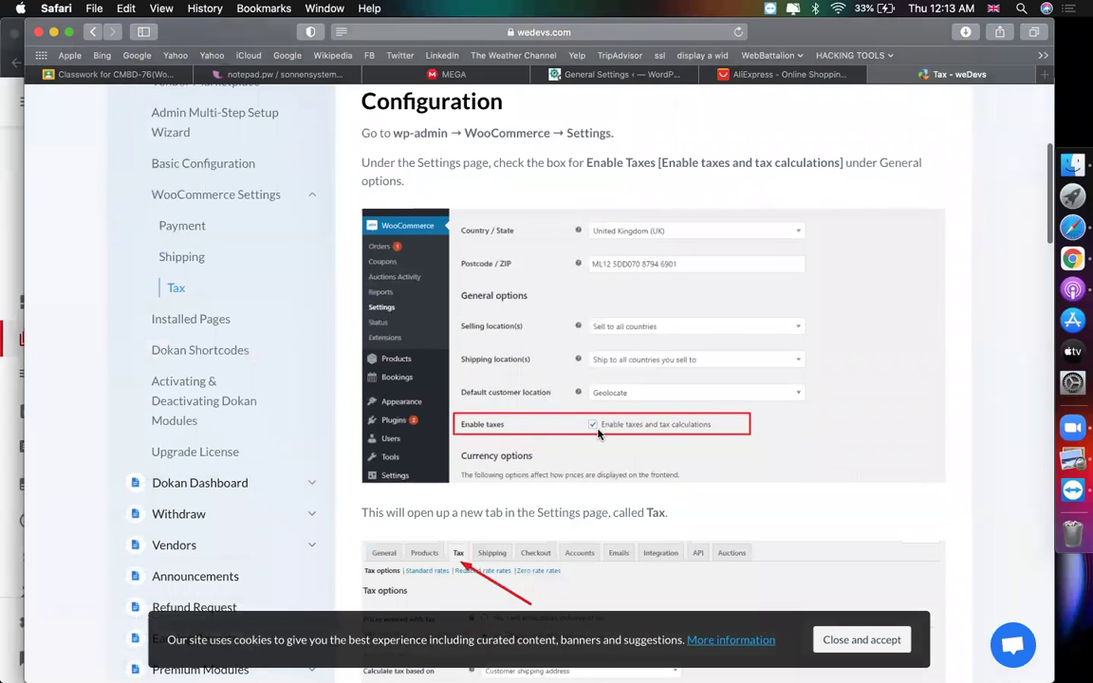
pyautogui.scroll(-4, 599, 434)
pyautogui.scroll(-10, 514, 433)
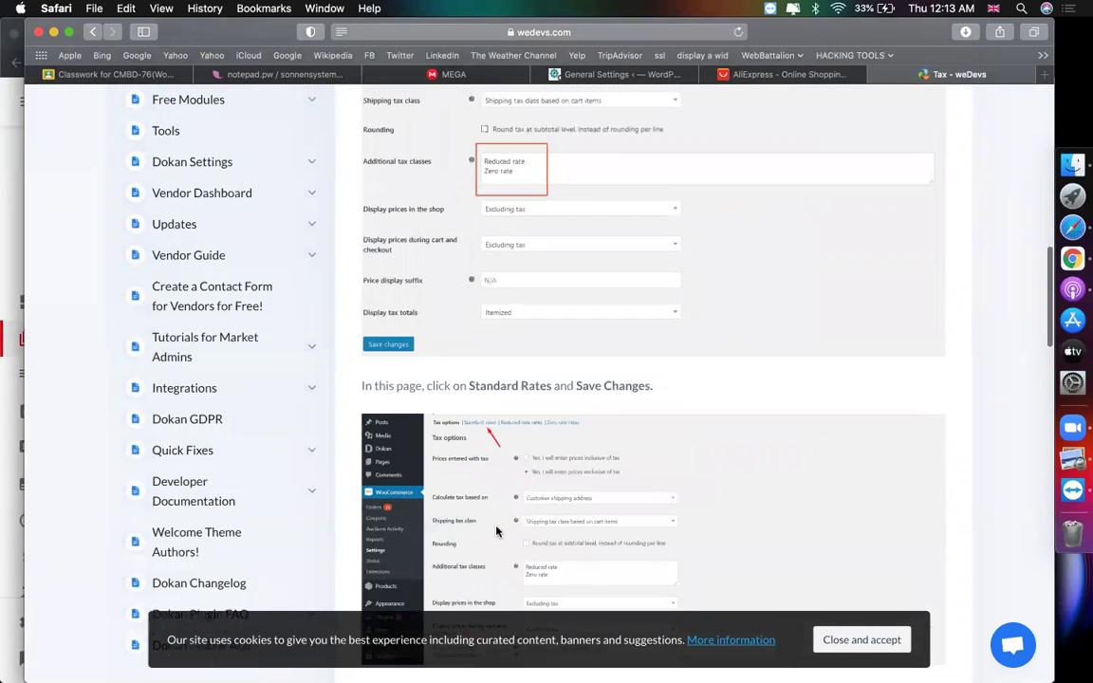
pyautogui.scroll(-8, 580, 394)
pyautogui.scroll(20, 581, 395)
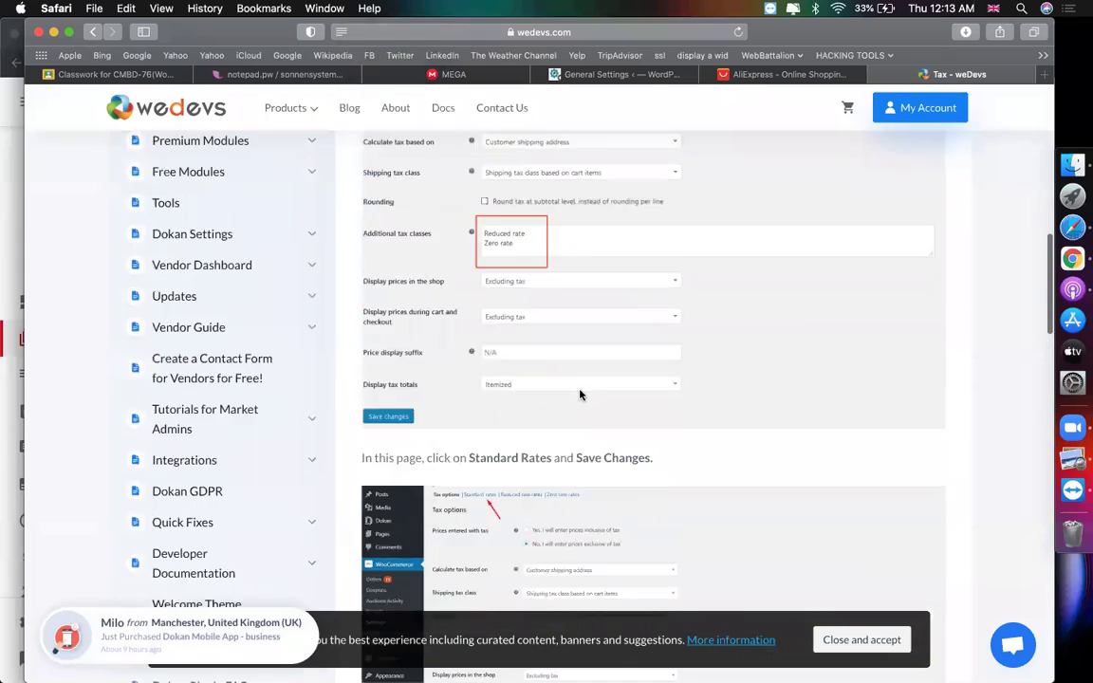
# Step: Open the Installed Pages article and examine the Dashboard page's shortcode in the page list
pyautogui.scroll(3, 581, 395)
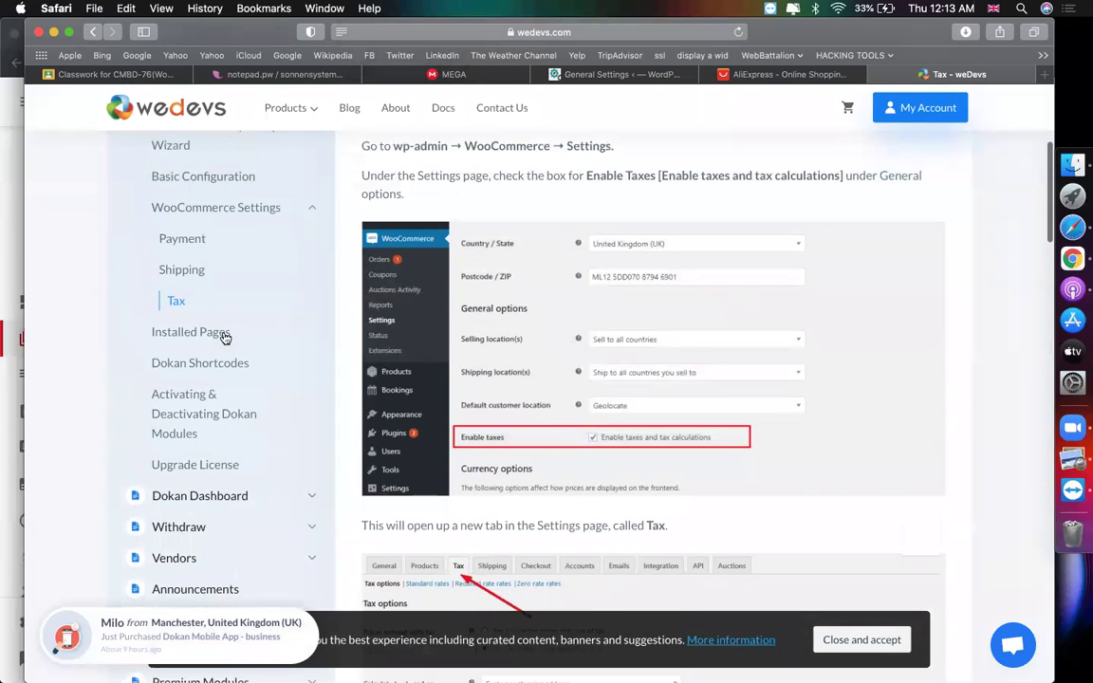
pyautogui.click(222, 338)
pyautogui.scroll(-5, 549, 410)
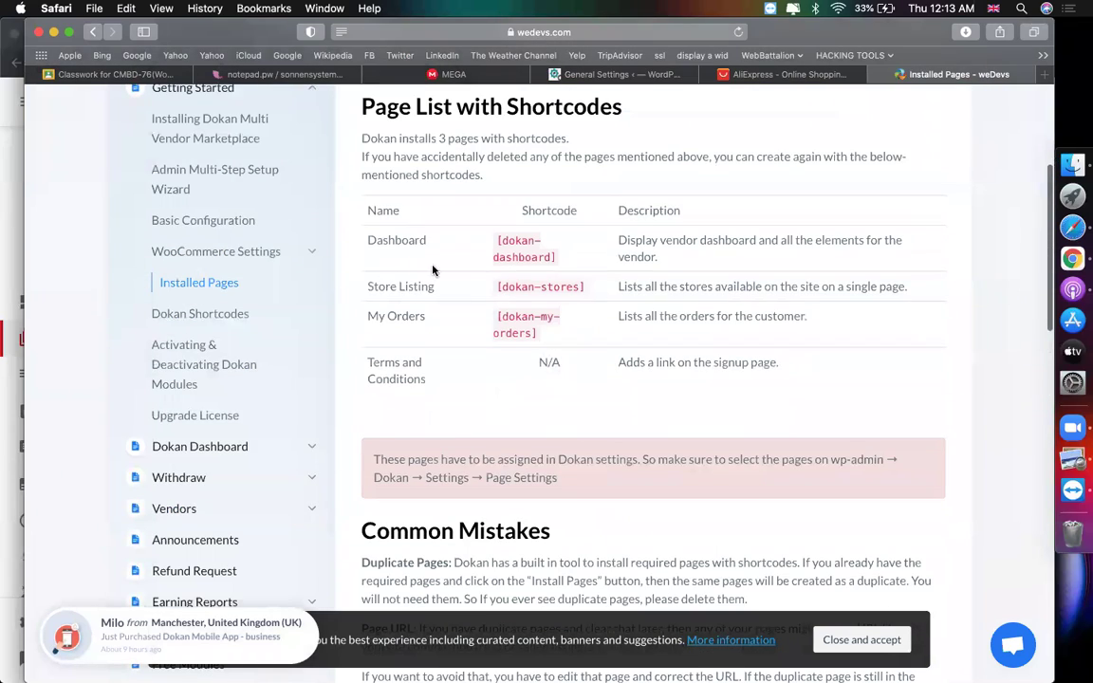
pyautogui.moveTo(427, 245); pyautogui.dragTo(368, 242)
pyautogui.moveTo(558, 251)
pyautogui.mouseDown()
pyautogui.moveTo(511, 256)
pyautogui.moveTo(493, 242)
pyautogui.moveTo(556, 254)
pyautogui.mouseUp()
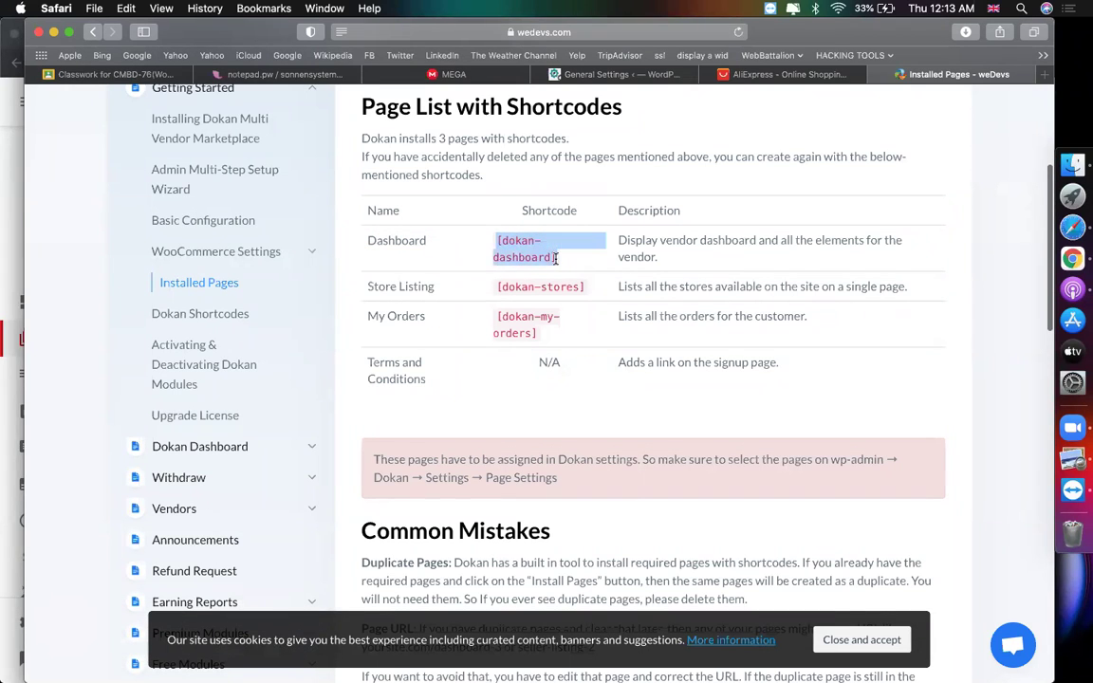
# Step: Switch to the WordPress admin, look over the Dokan dashboard, and open Dokan's Page Settings
pyautogui.click(616, 75)
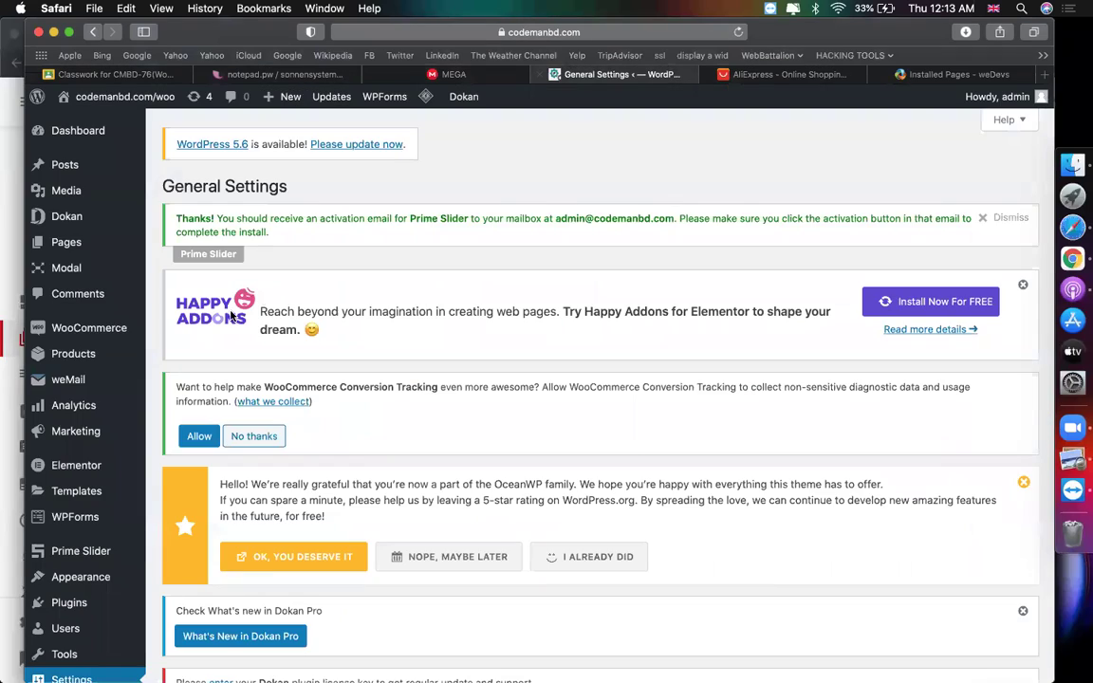
pyautogui.moveTo(90, 219)
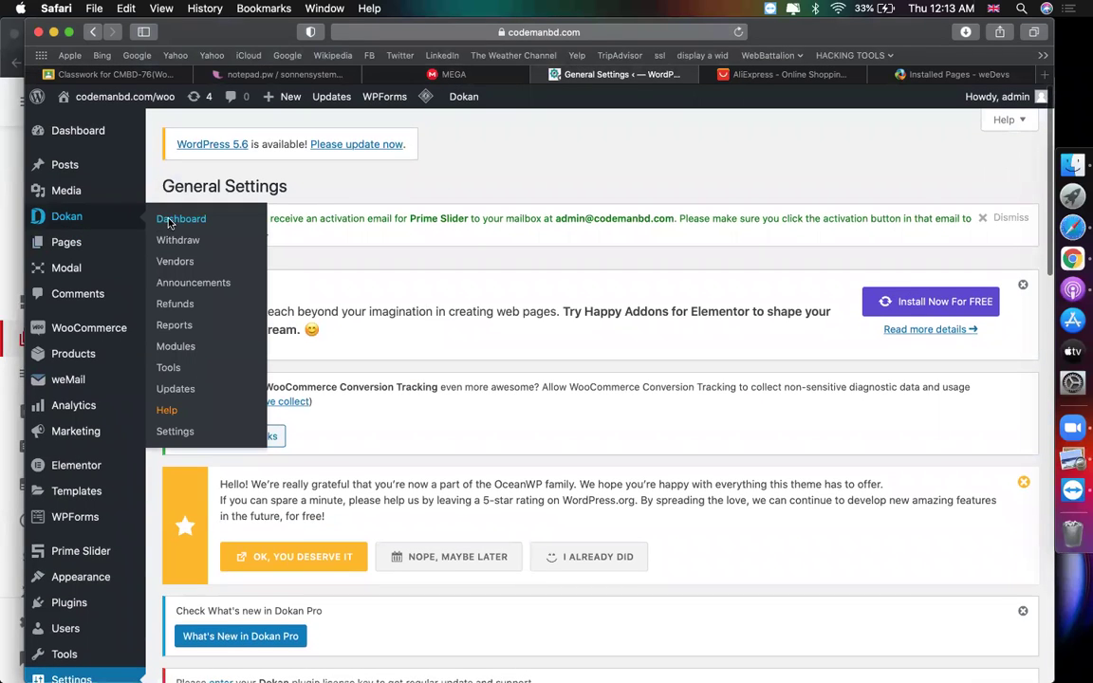
pyautogui.click(169, 220)
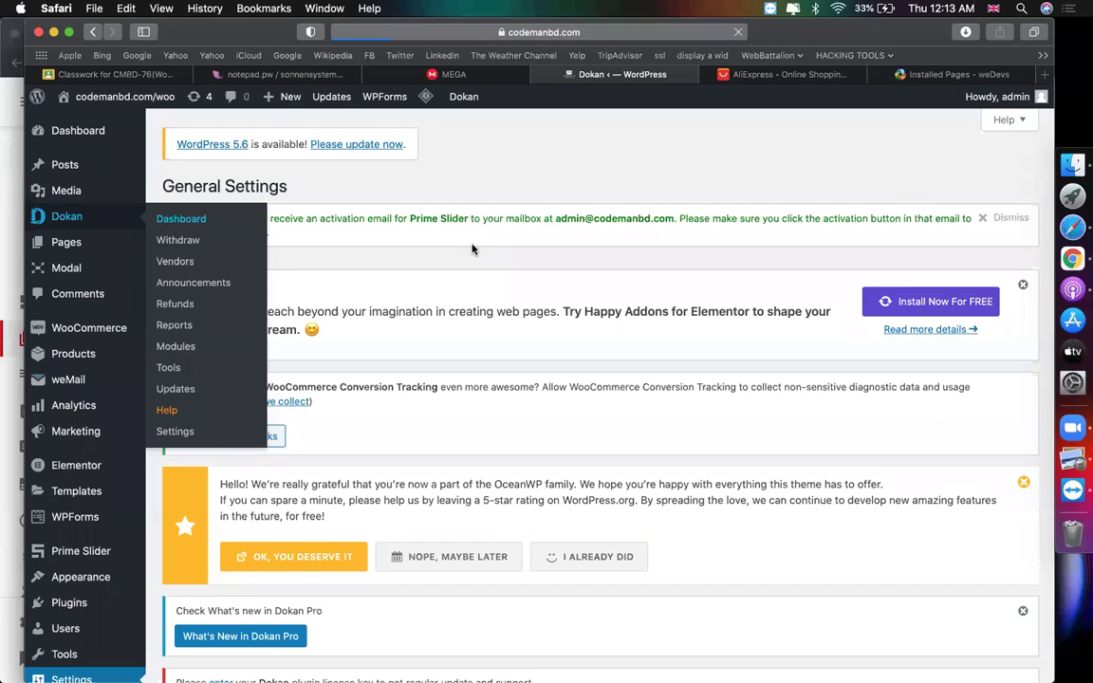
pyautogui.scroll(-5, 500, 372)
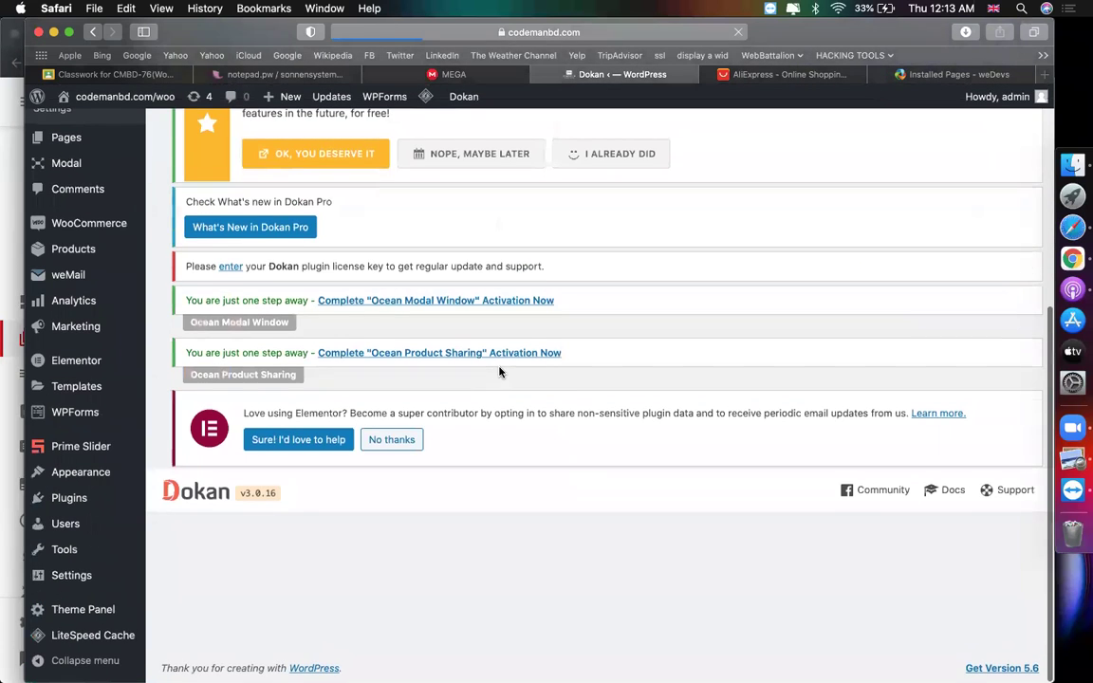
pyautogui.scroll(-5, 500, 371)
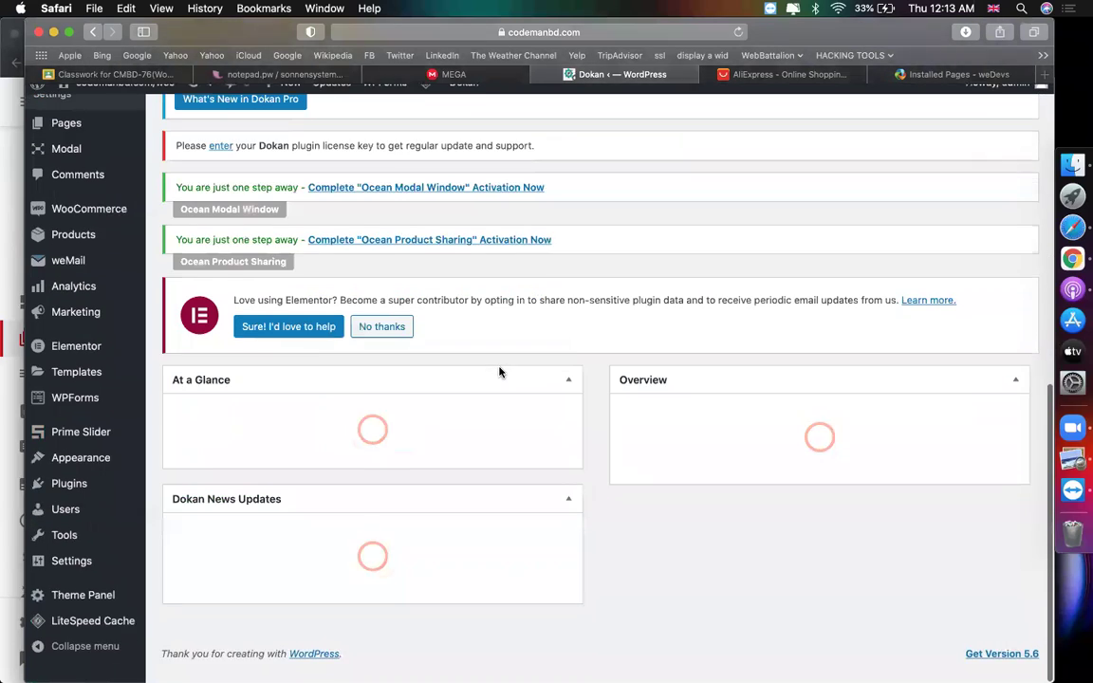
pyautogui.scroll(10, 251, 298)
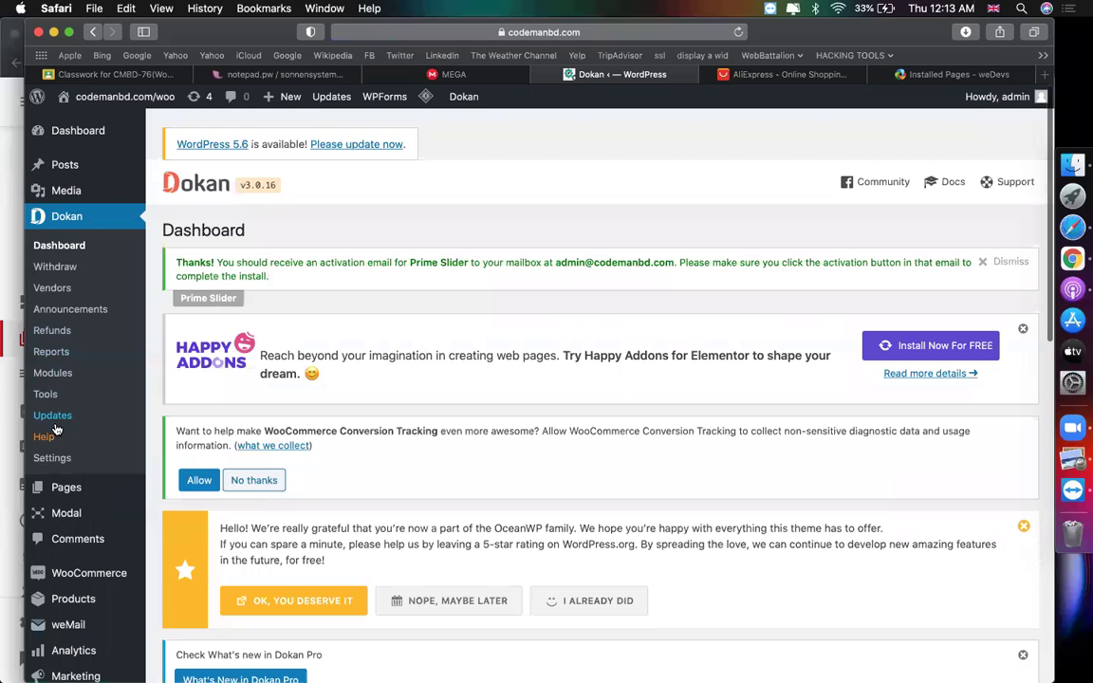
pyautogui.click(52, 457)
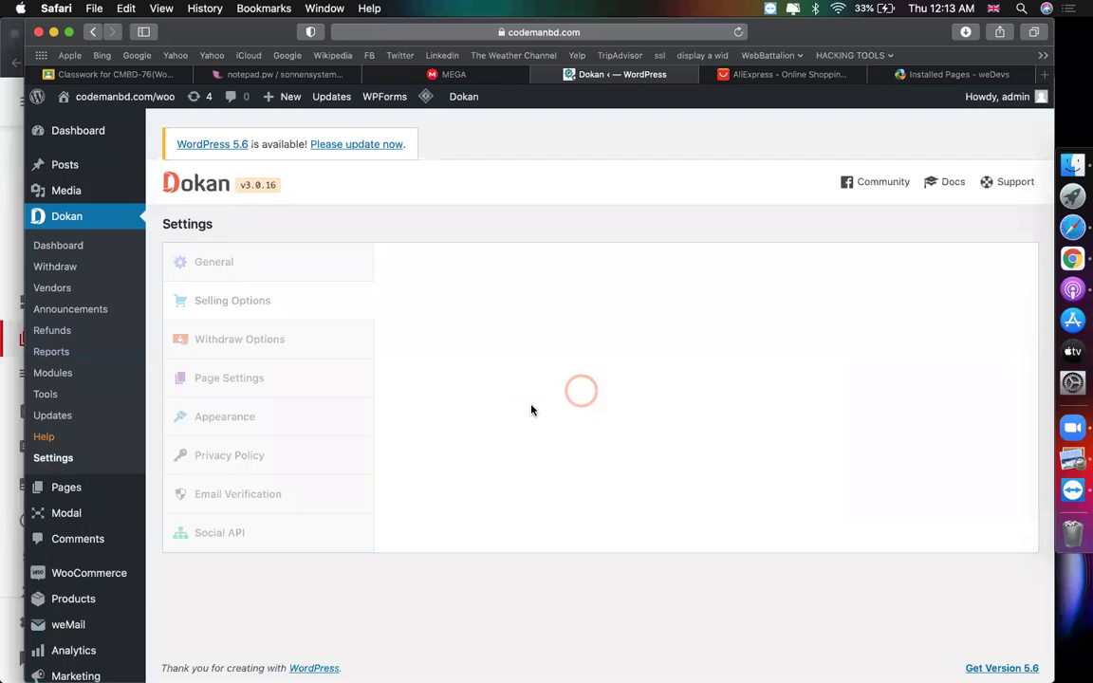
pyautogui.click(298, 387)
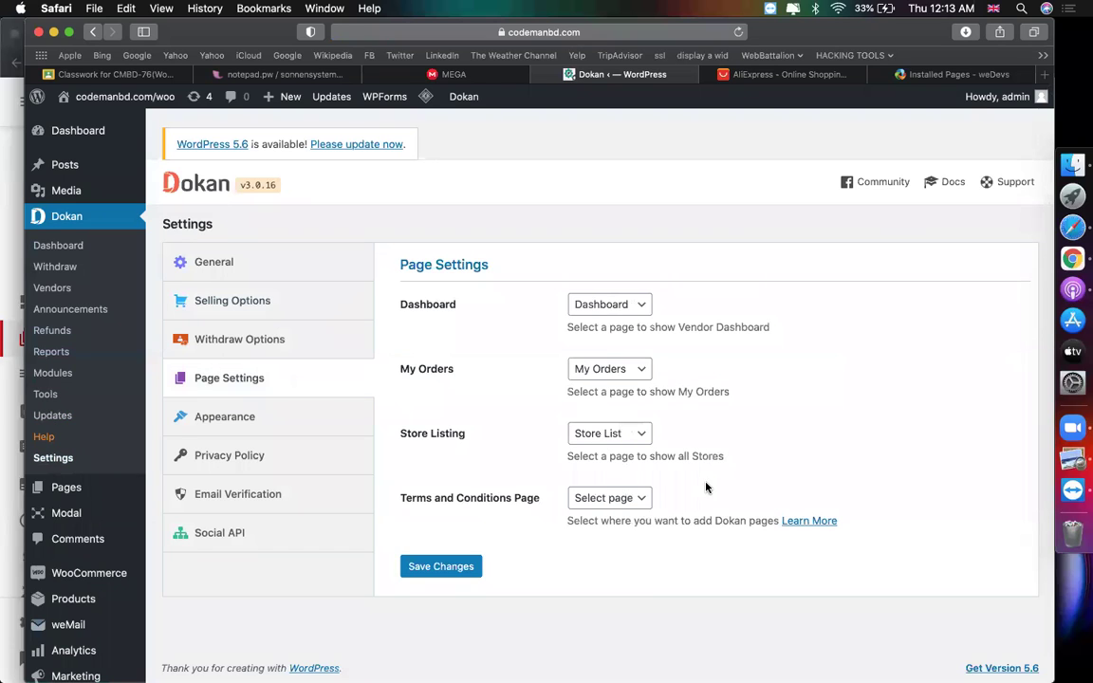
# Step: Check the Dokan page assignments, keeping Dashboard, My Orders and Store List, and save the page settings
pyautogui.click(581, 304)
pyautogui.click(613, 306)
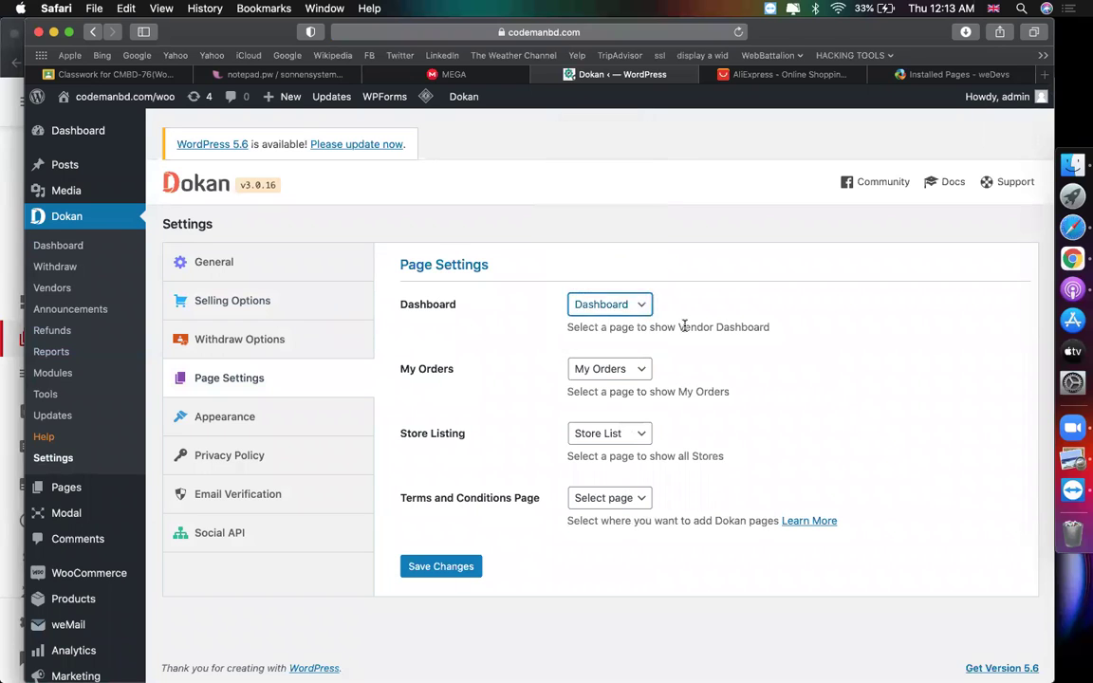
pyautogui.click(574, 369)
pyautogui.click(738, 365)
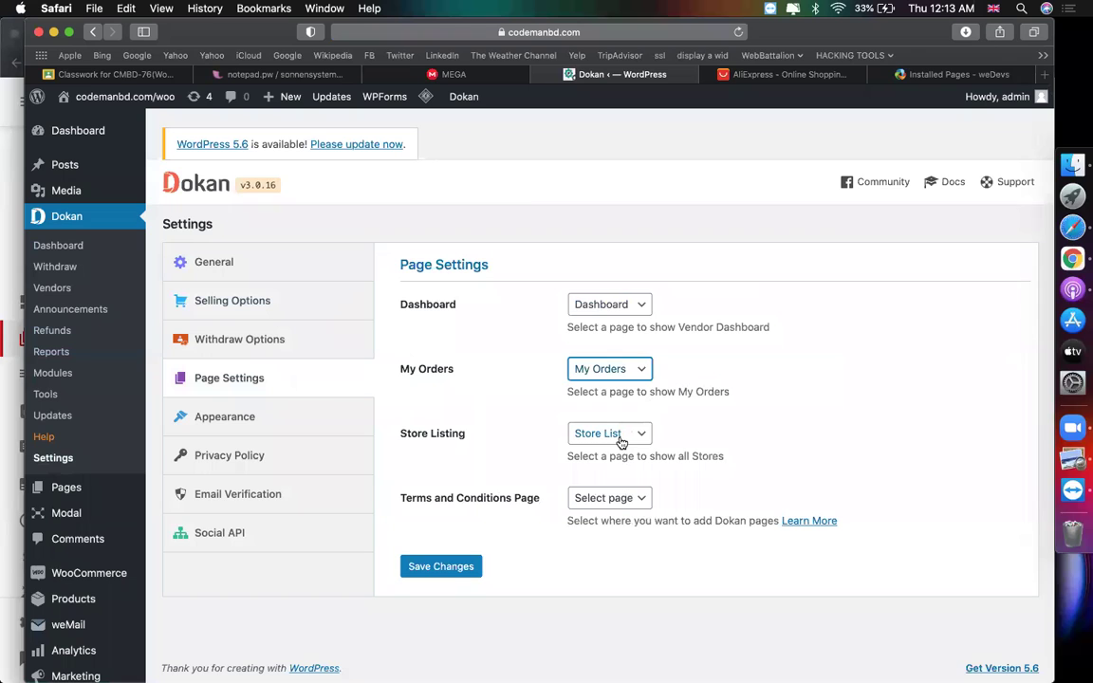
pyautogui.click(620, 442)
pyautogui.click(710, 447)
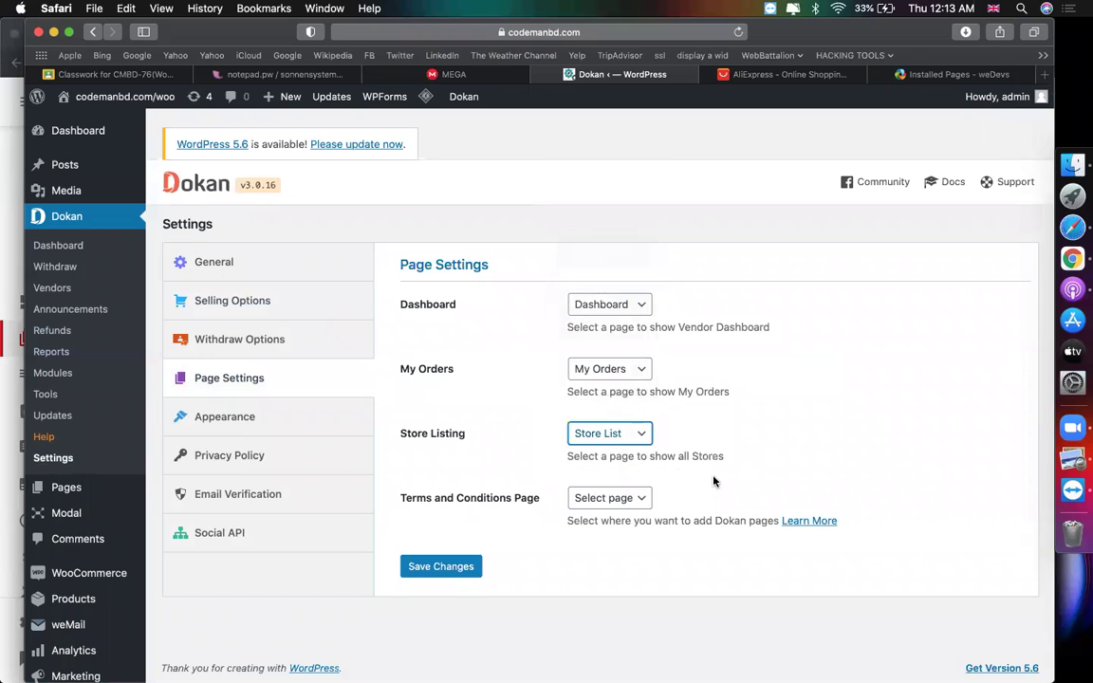
pyautogui.click(454, 567)
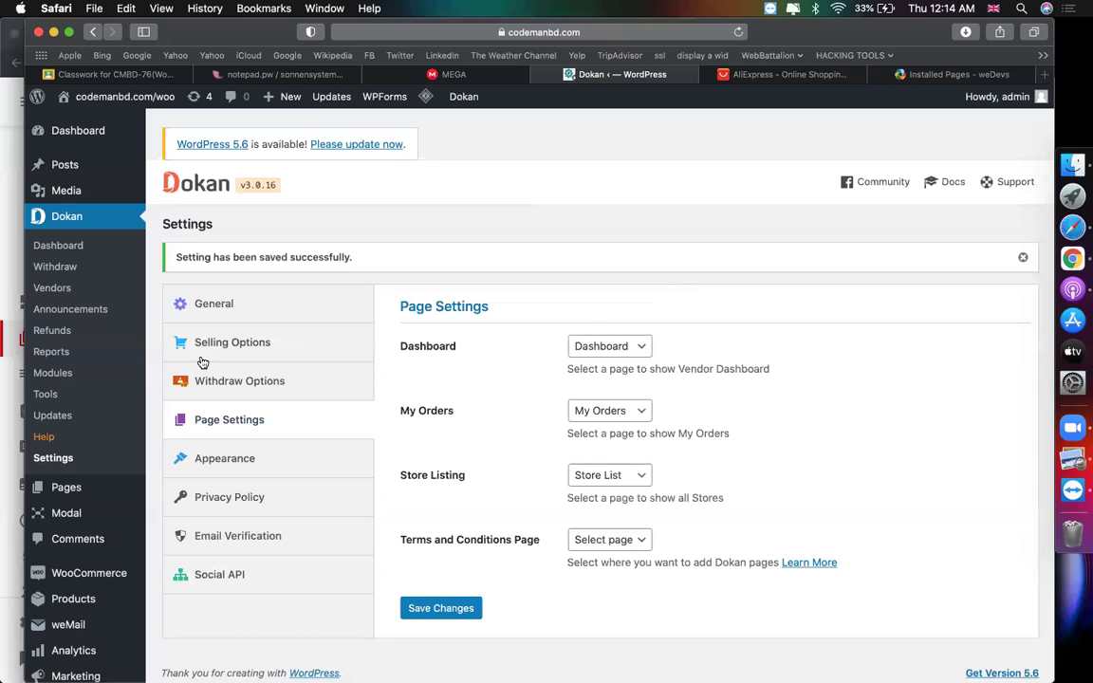
# Step: Review the commission and vendor capability settings in Dokan's Selling Options
pyautogui.click(254, 342)
pyautogui.scroll(-2, 776, 356)
pyautogui.click(605, 329)
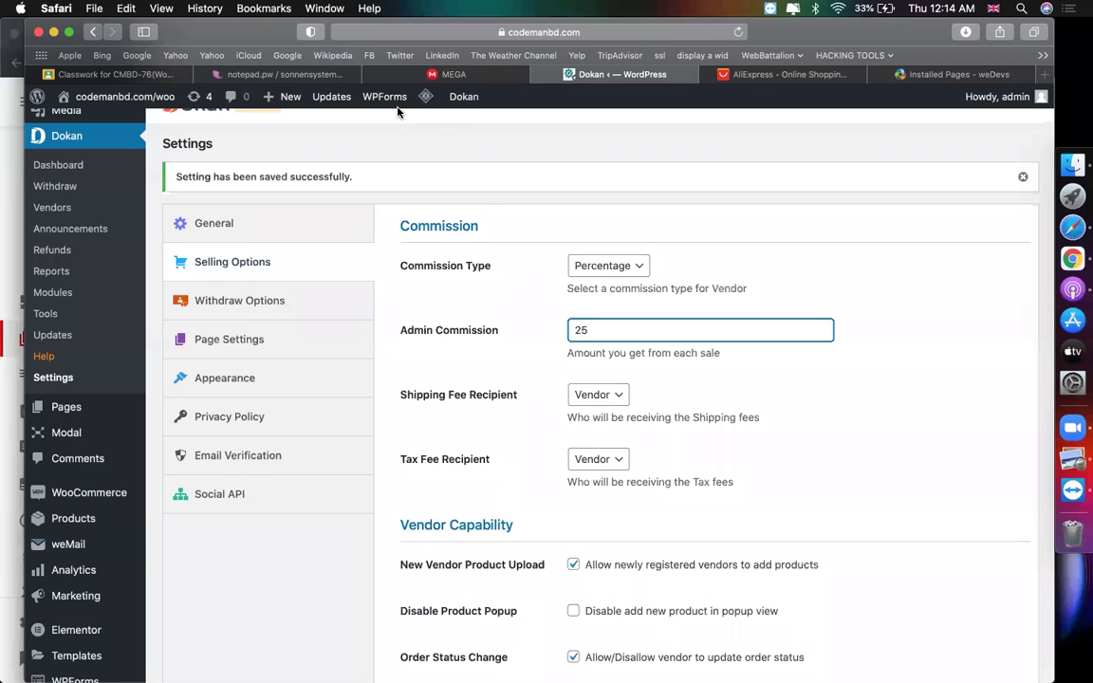
pyautogui.scroll(-5, 837, 410)
pyautogui.scroll(6, 836, 410)
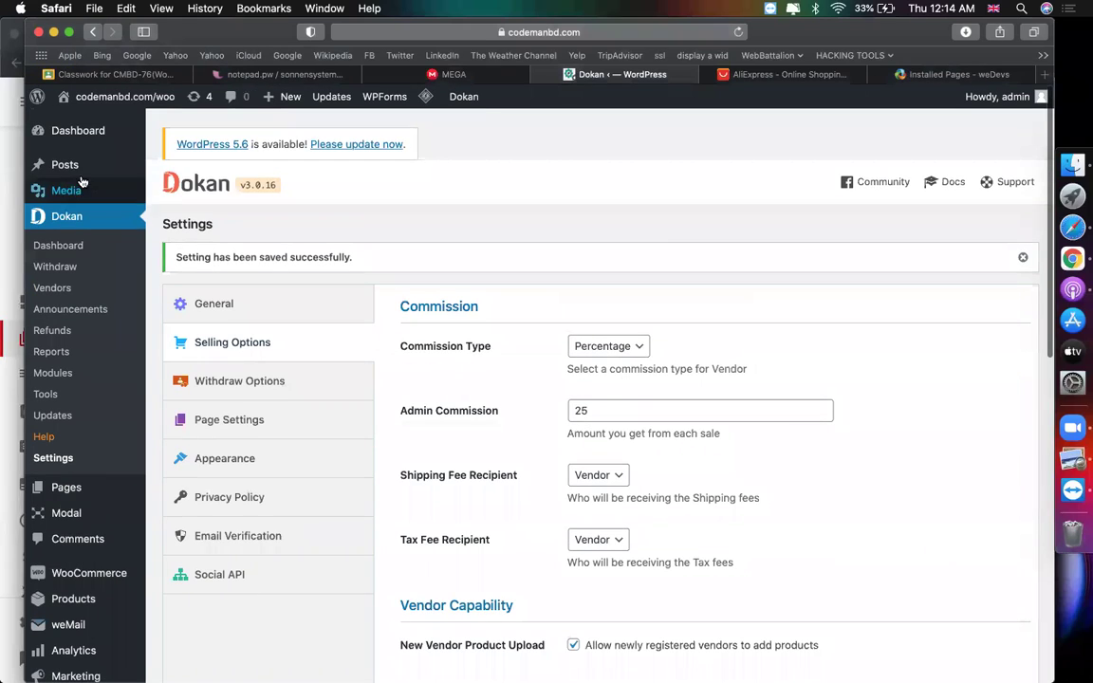
# Step: Find the Dashboard page among all WordPress pages and view it in a new browser tab
pyautogui.moveTo(78, 486)
pyautogui.click(165, 493)
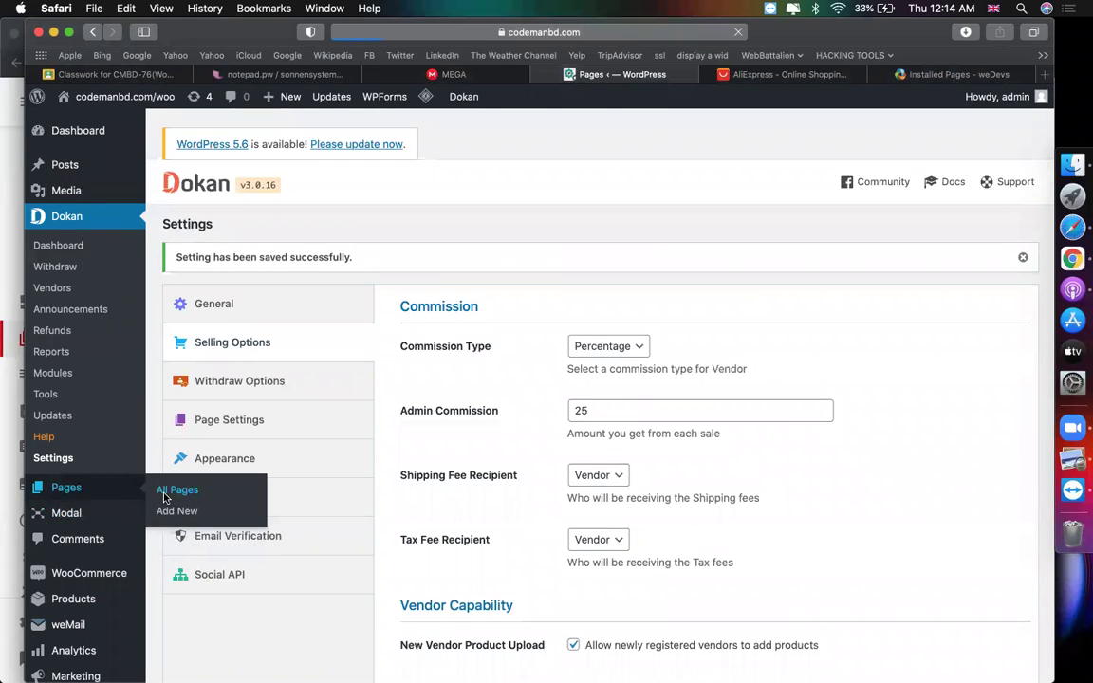
pyautogui.scroll(-4, 545, 492)
pyautogui.scroll(-5, 543, 495)
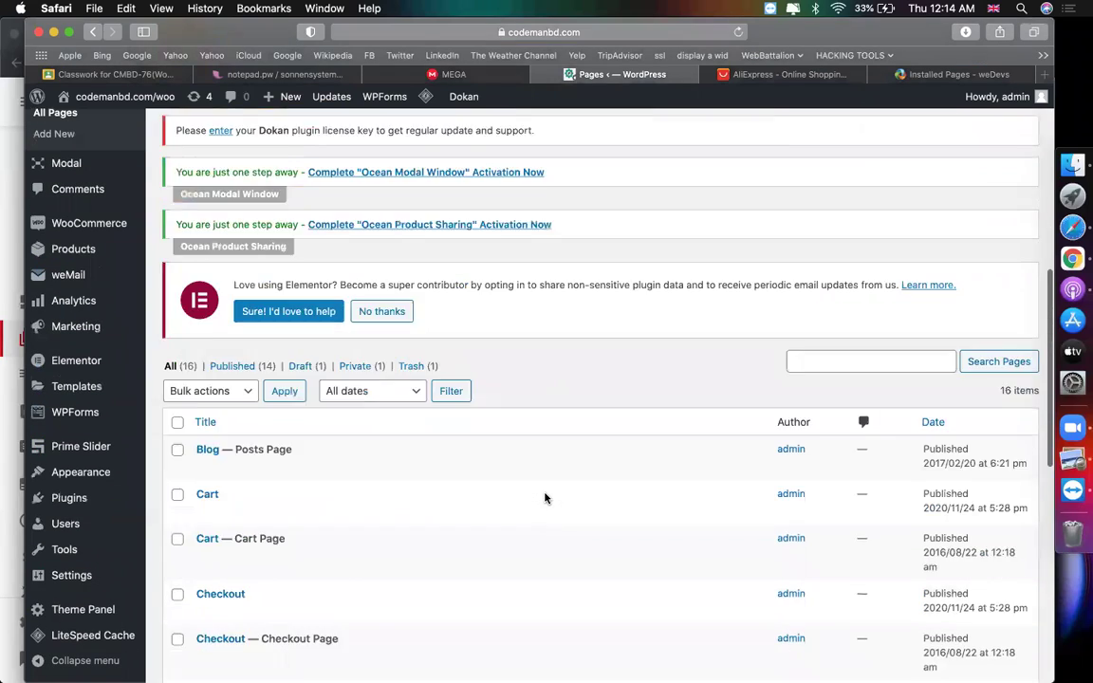
pyautogui.scroll(-1, 559, 426)
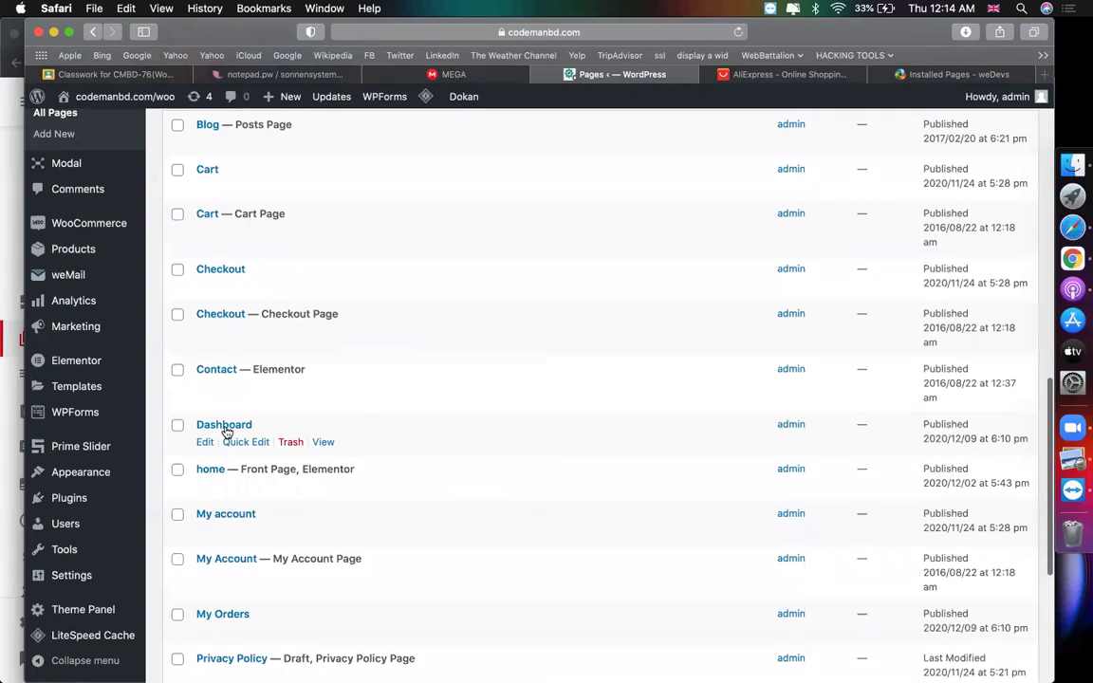
pyautogui.rightClick(323, 443)
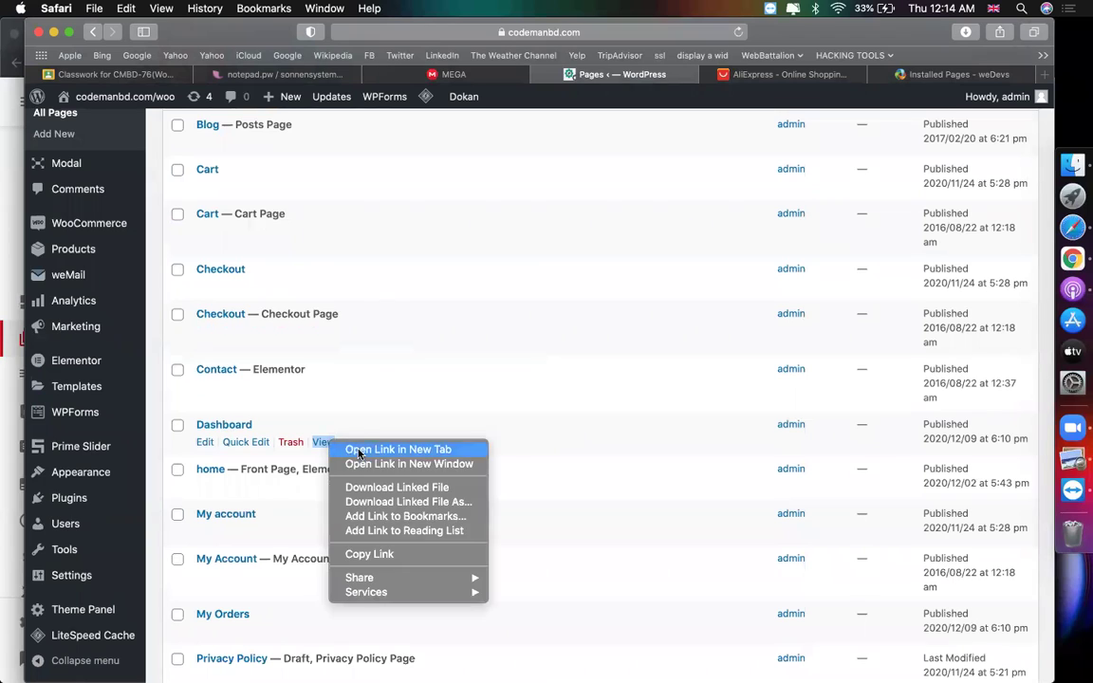
pyautogui.click(359, 450)
pyautogui.click(717, 76)
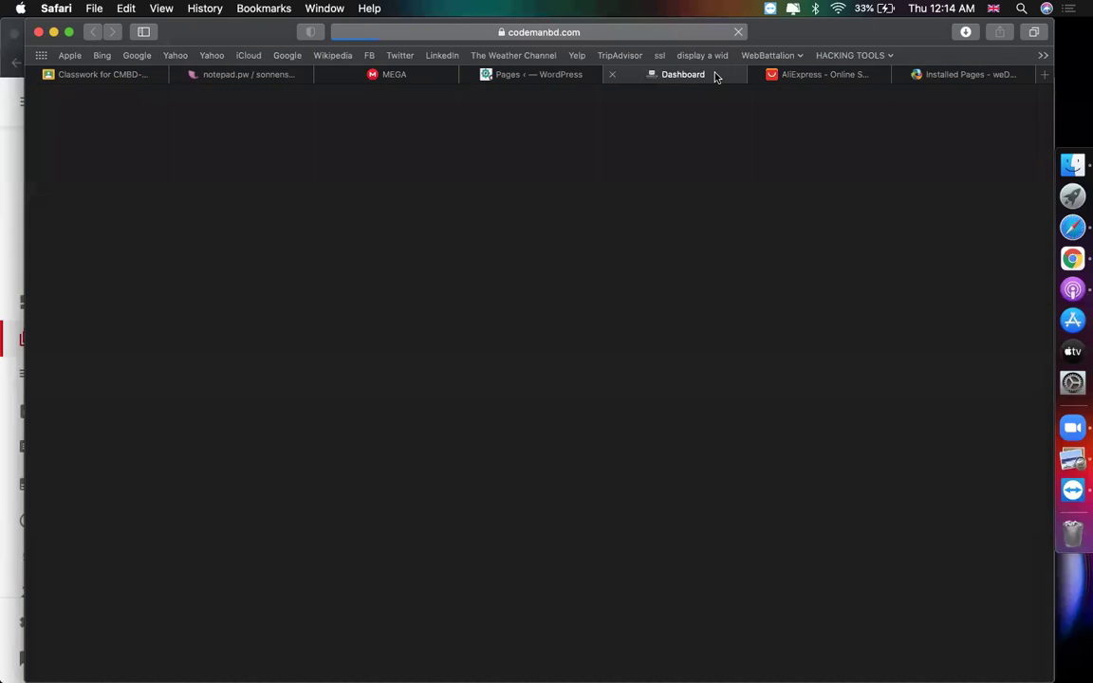
# Step: Examine the vendor dashboard's overview widgets and its Products list
pyautogui.scroll(-3, 664, 201)
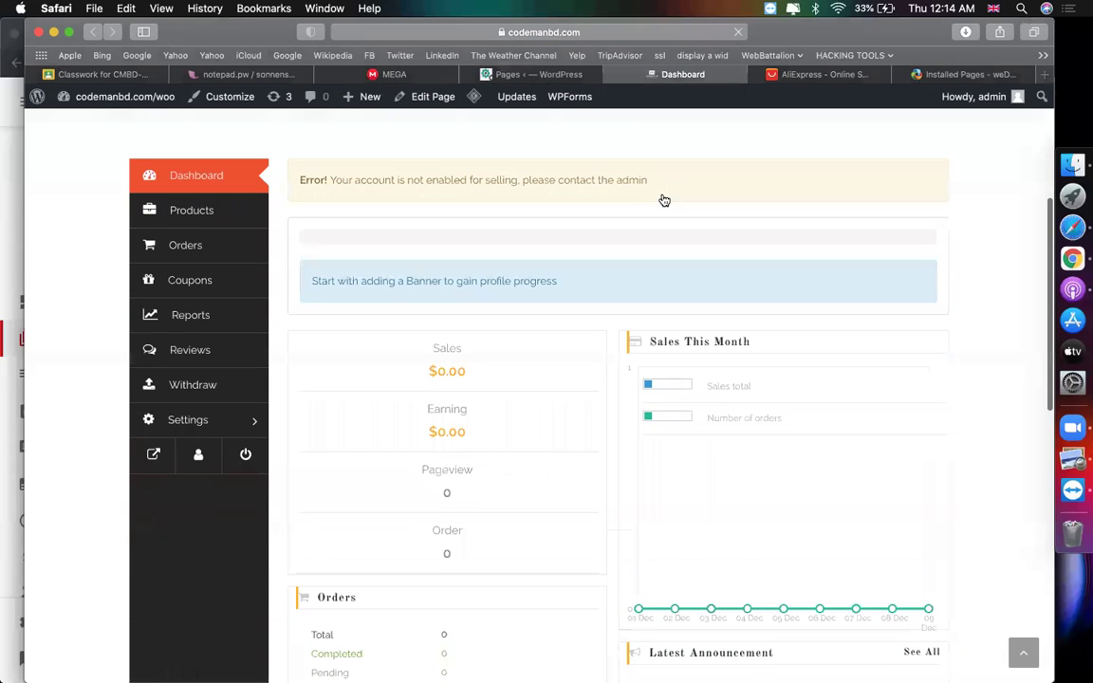
pyautogui.scroll(-6, 322, 353)
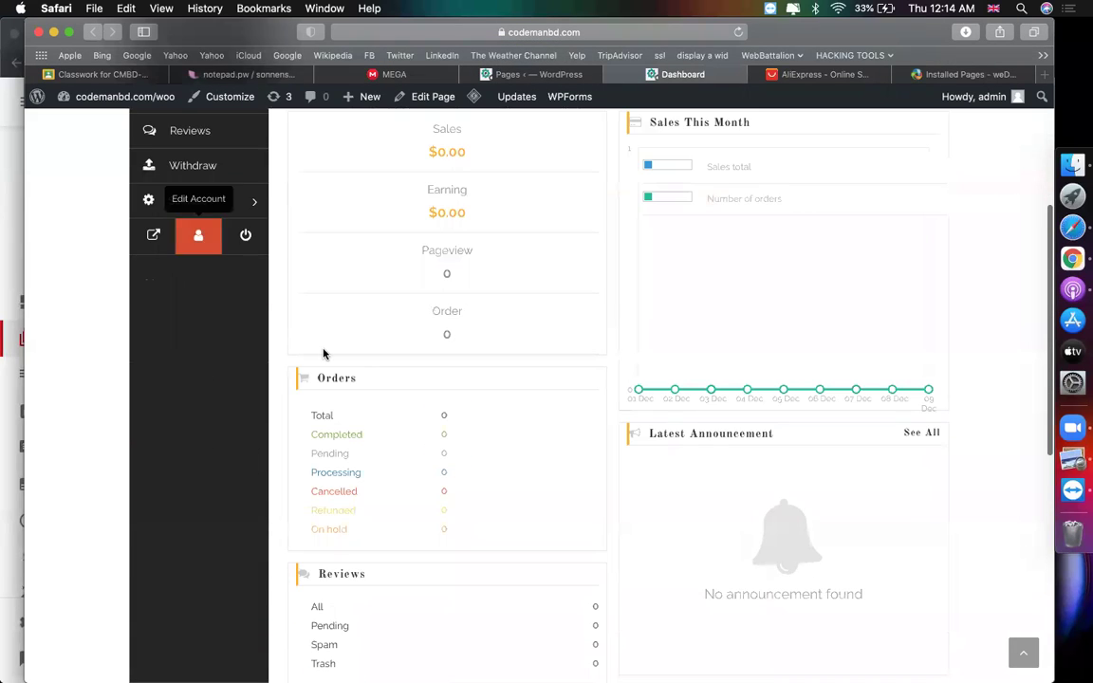
pyautogui.scroll(6, 322, 353)
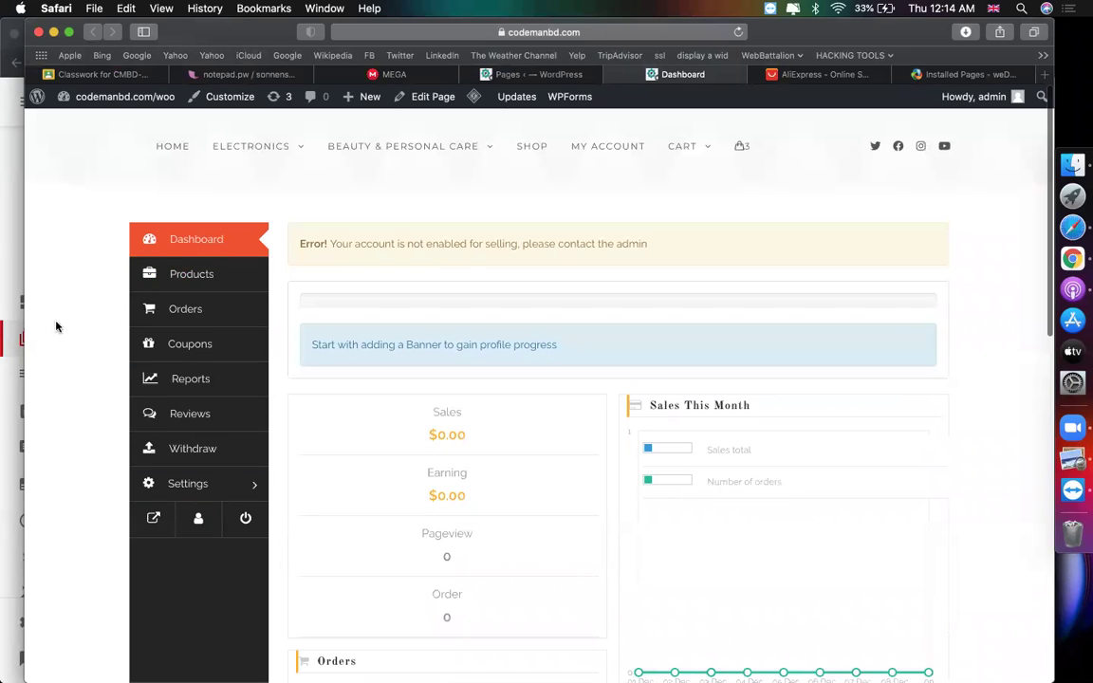
pyautogui.click(170, 285)
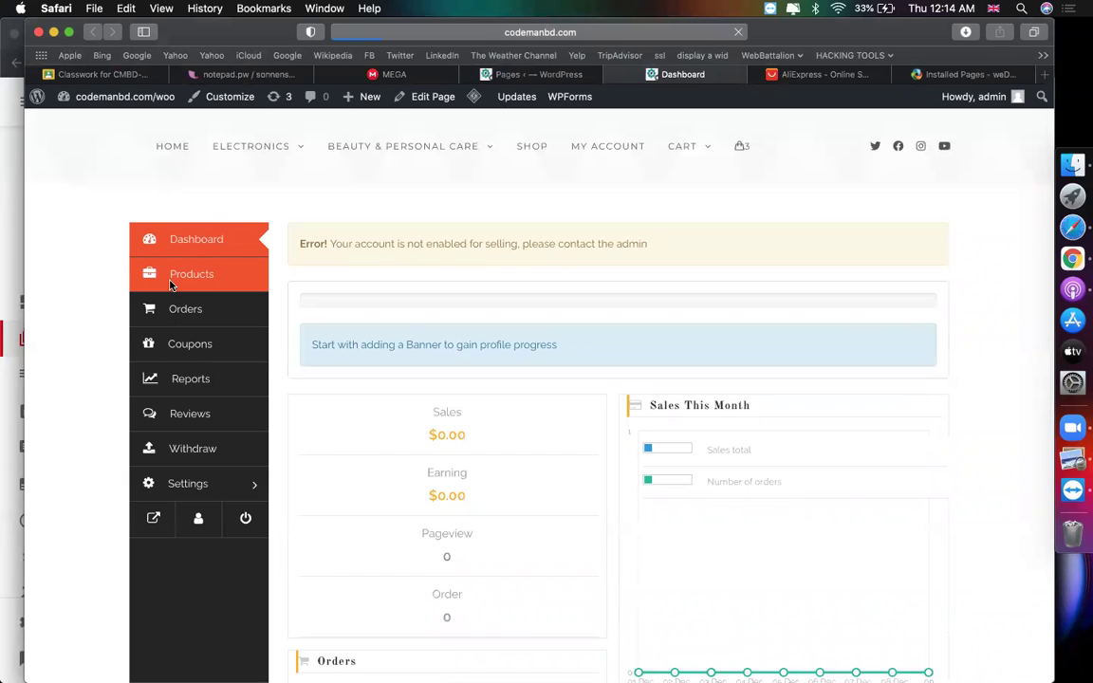
pyautogui.scroll(-5, 371, 289)
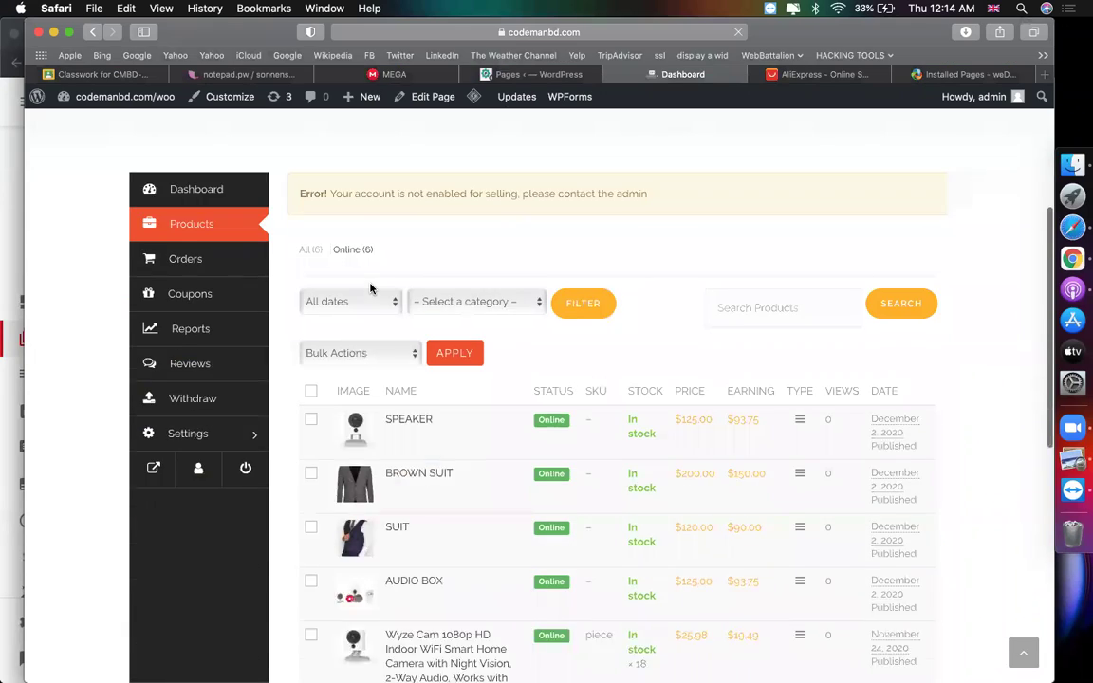
# Step: Examine the vendor dashboard's Orders section and open its Withdraw section
pyautogui.click(192, 202)
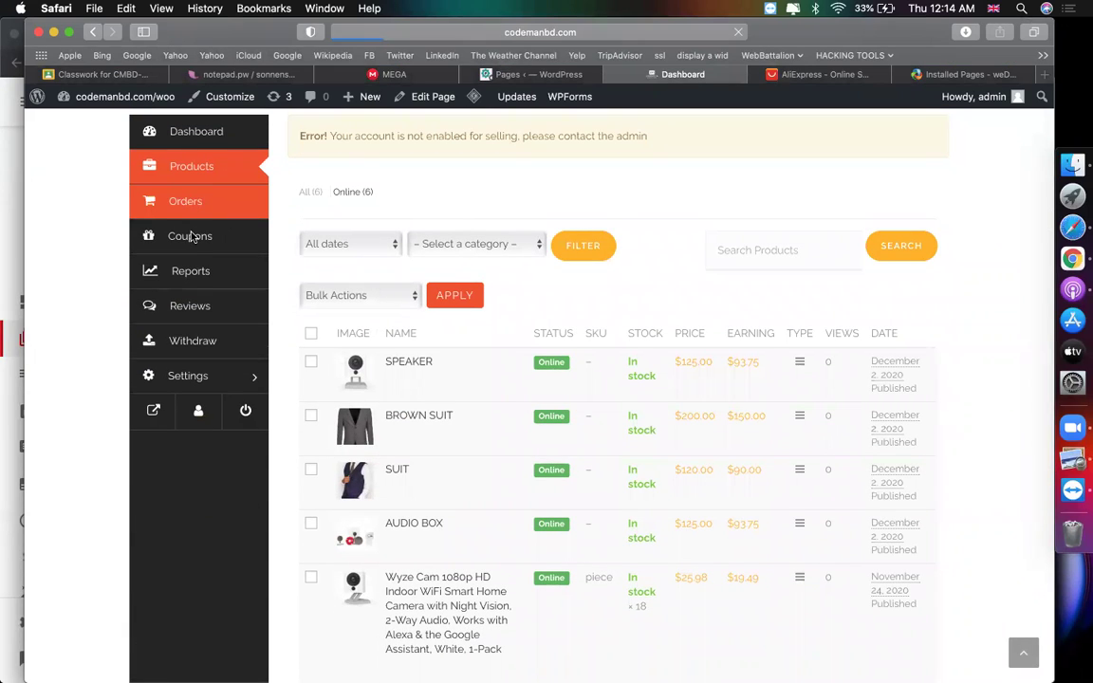
pyautogui.scroll(-5, 214, 384)
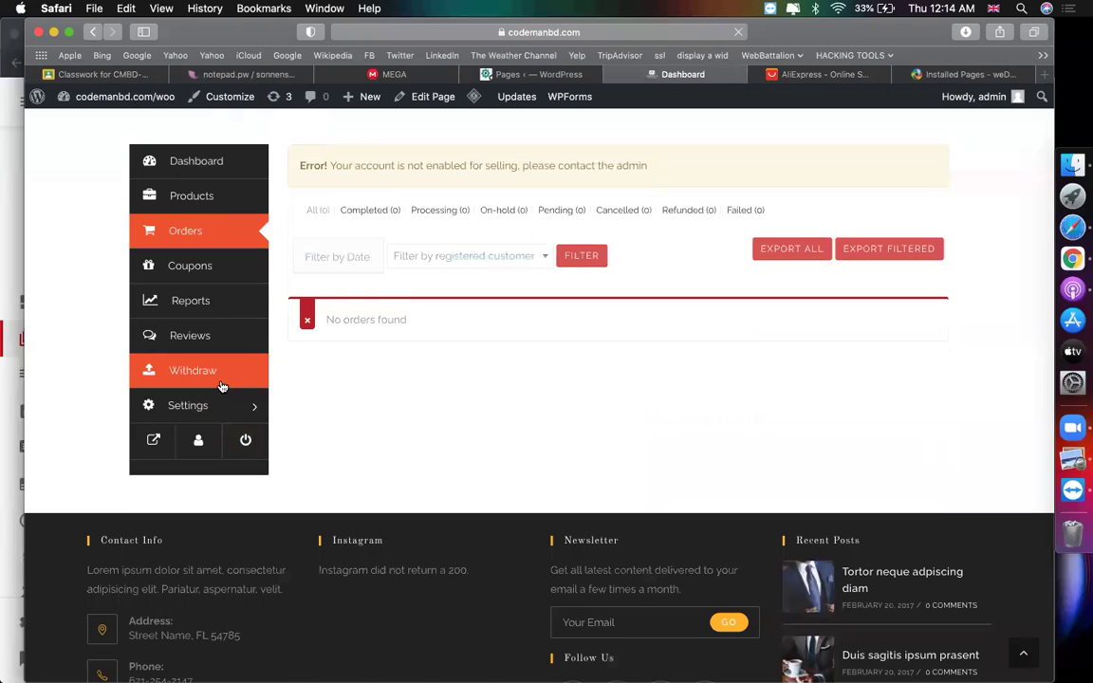
pyautogui.scroll(-3, 221, 386)
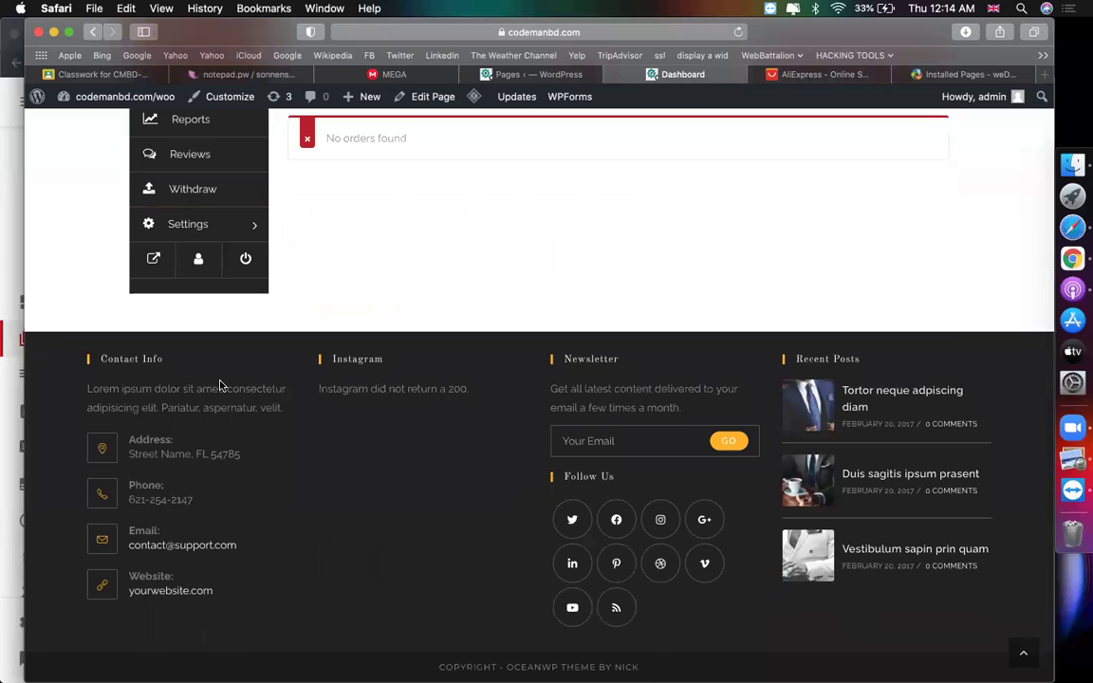
pyautogui.scroll(3, 477, 387)
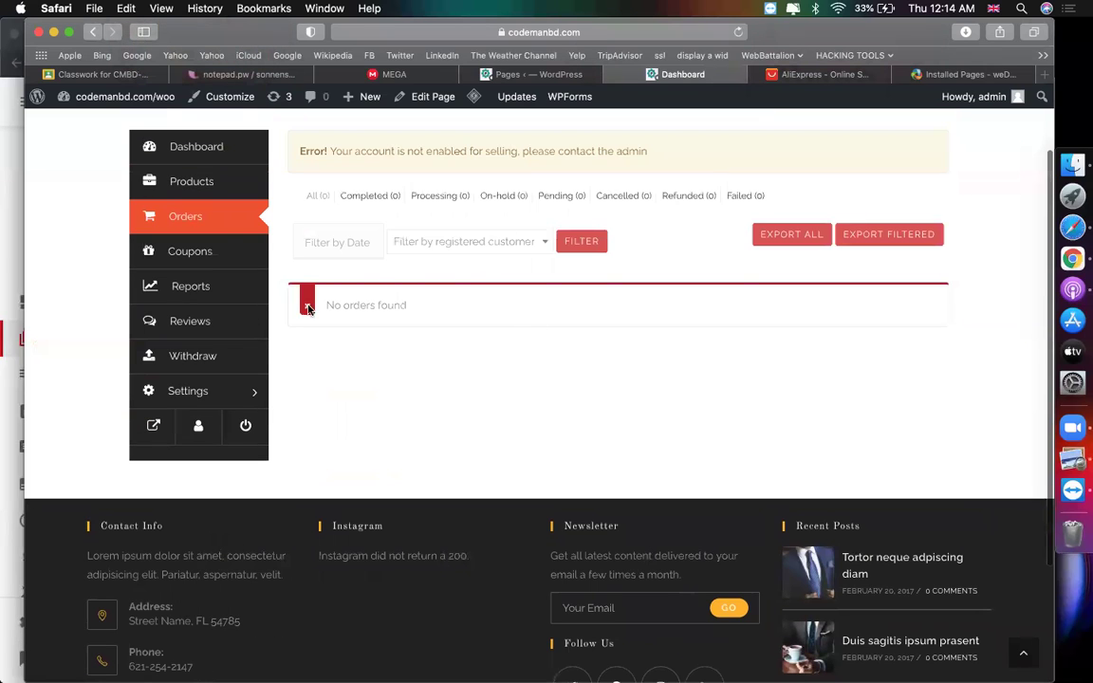
pyautogui.click(180, 359)
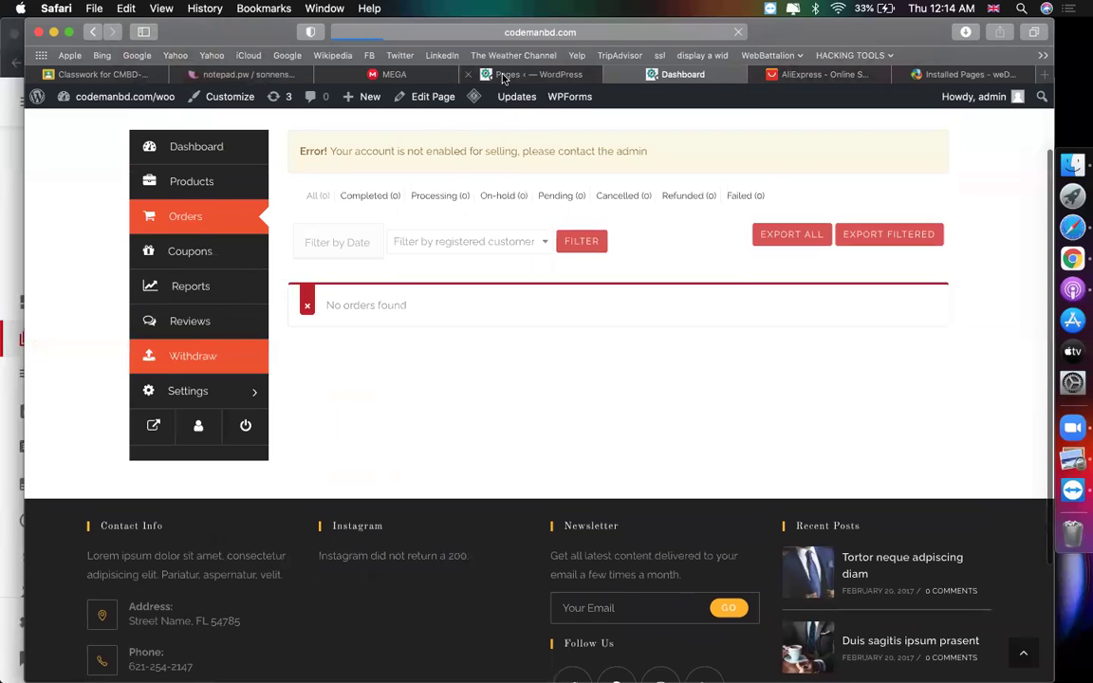
# Step: Look at the WordPress Pages screen and the vendor's Withdraw page, and return to the vendor's Orders section
pyautogui.click(506, 75)
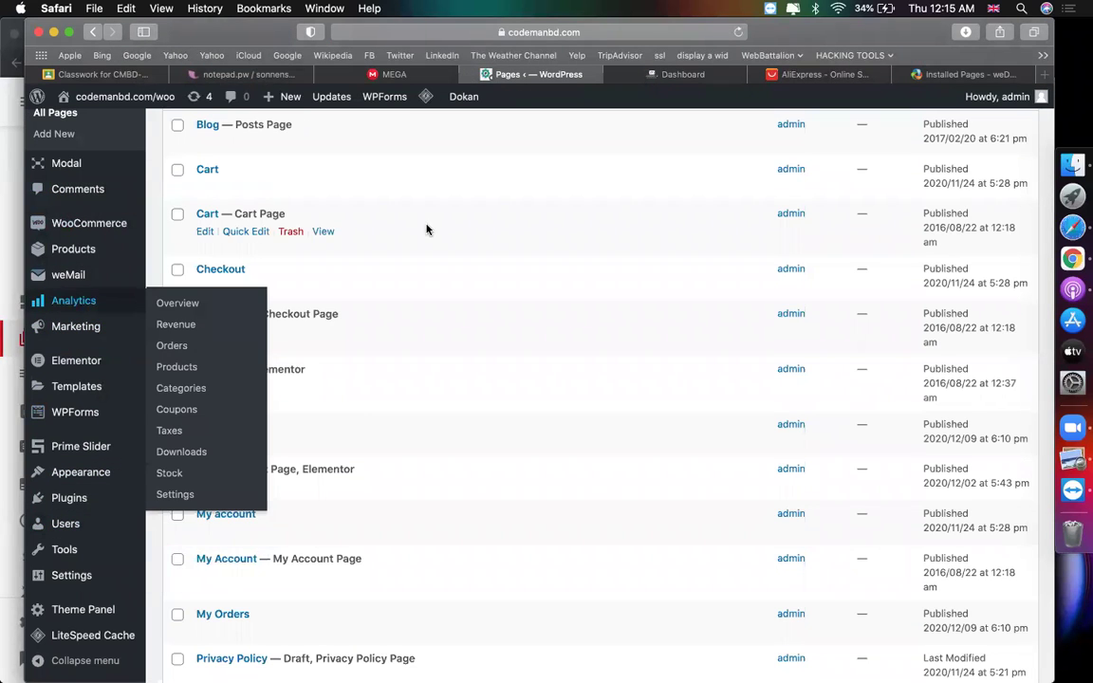
pyautogui.scroll(5, 427, 228)
pyautogui.scroll(6, 427, 228)
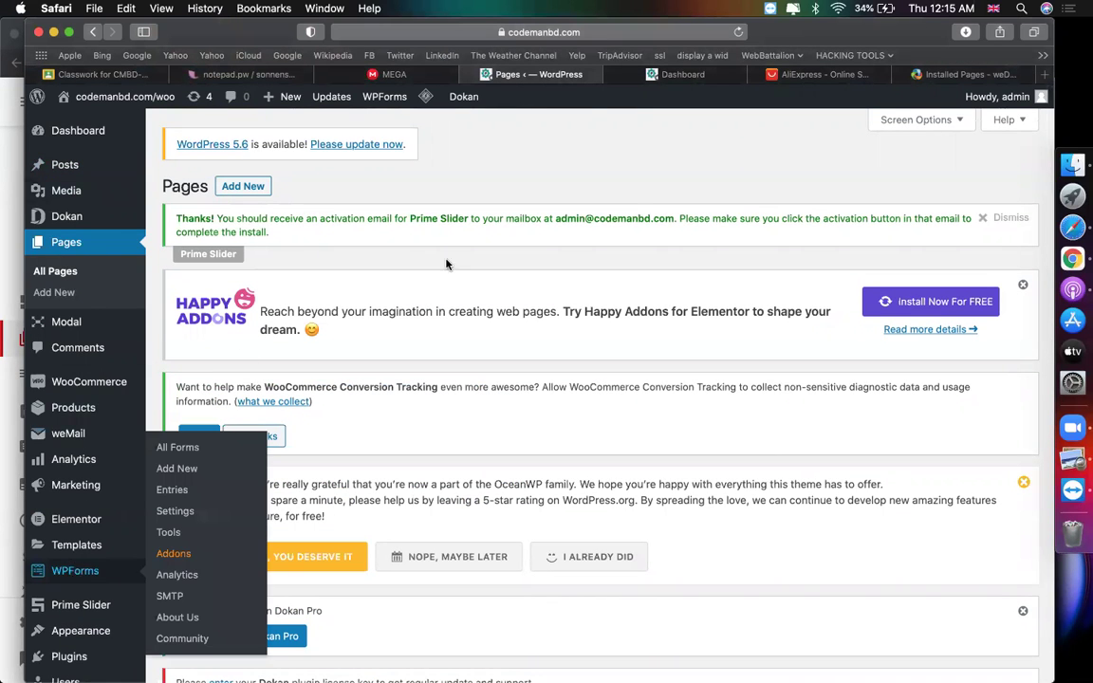
pyautogui.click(651, 76)
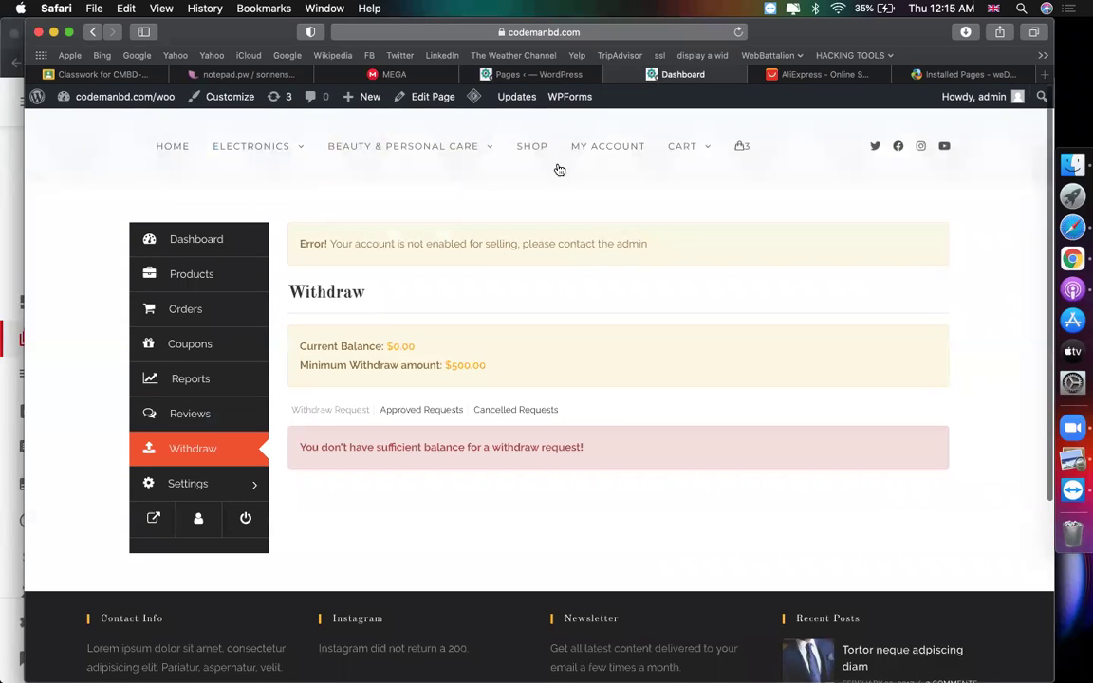
pyautogui.click(533, 76)
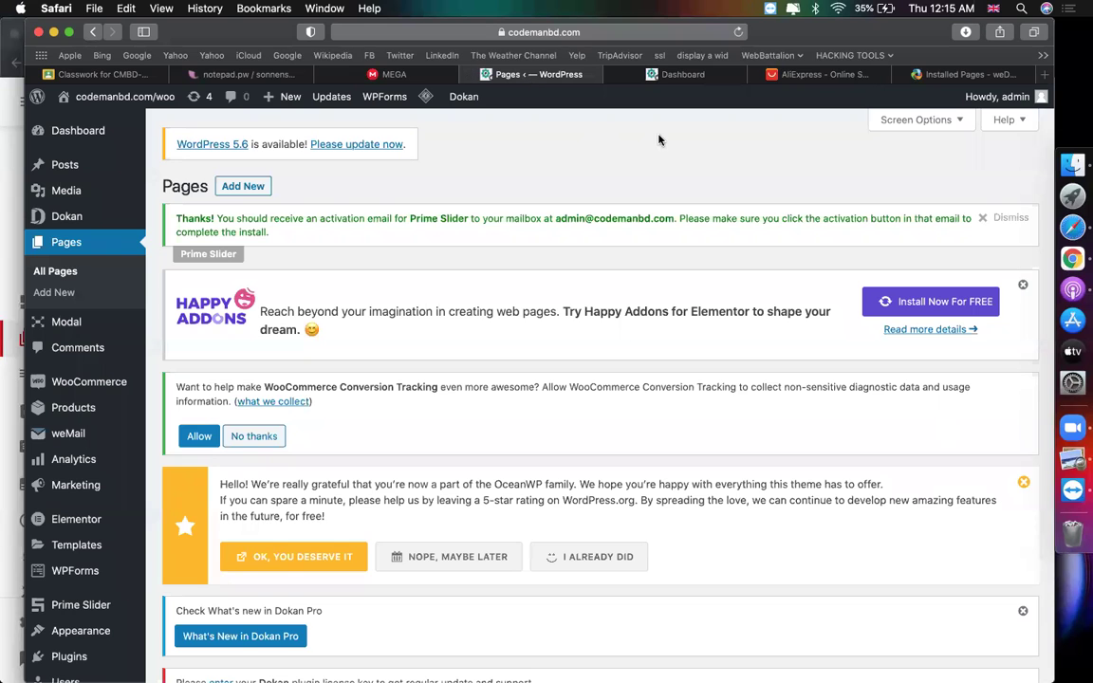
pyautogui.click(675, 75)
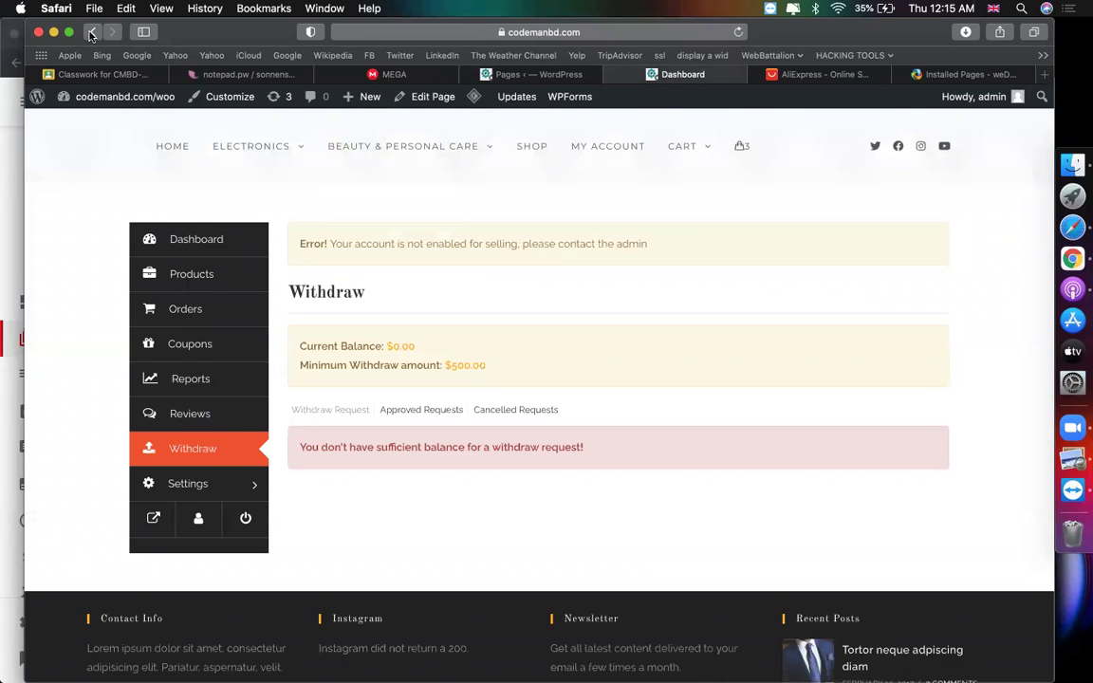
pyautogui.click(92, 32)
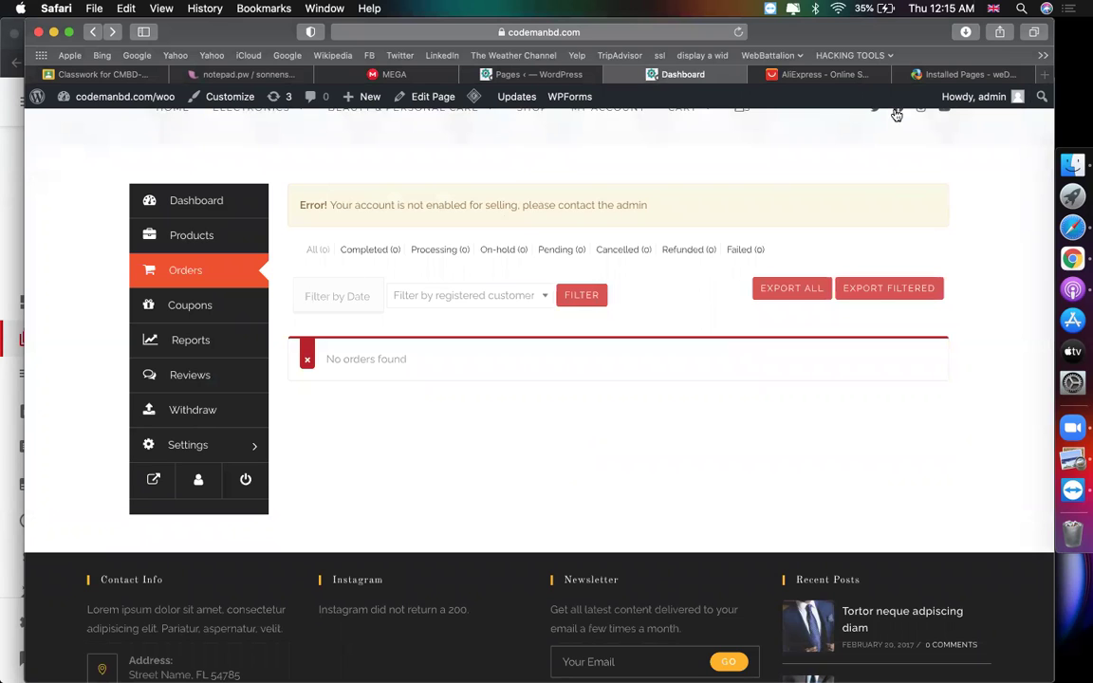
# Step: Review the shortcode page list and the Common Mistakes section in Dokan's Installed Pages documentation
pyautogui.click(958, 75)
pyautogui.scroll(-2, 442, 273)
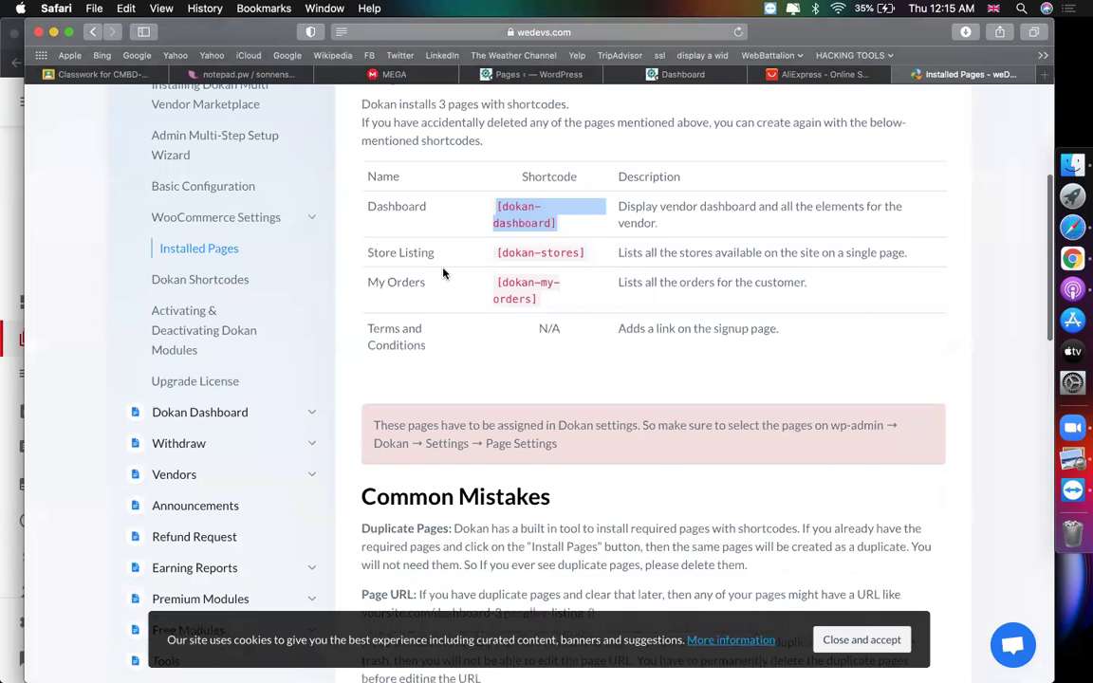
pyautogui.scroll(-5, 478, 371)
pyautogui.scroll(6, 531, 341)
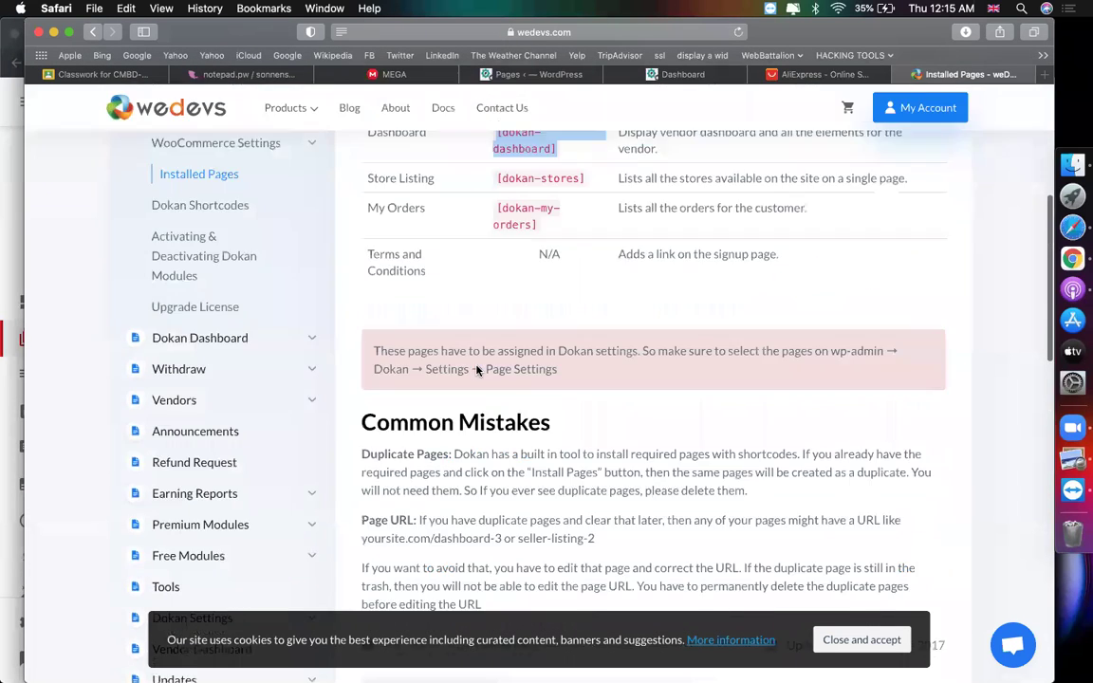
pyautogui.click(932, 371)
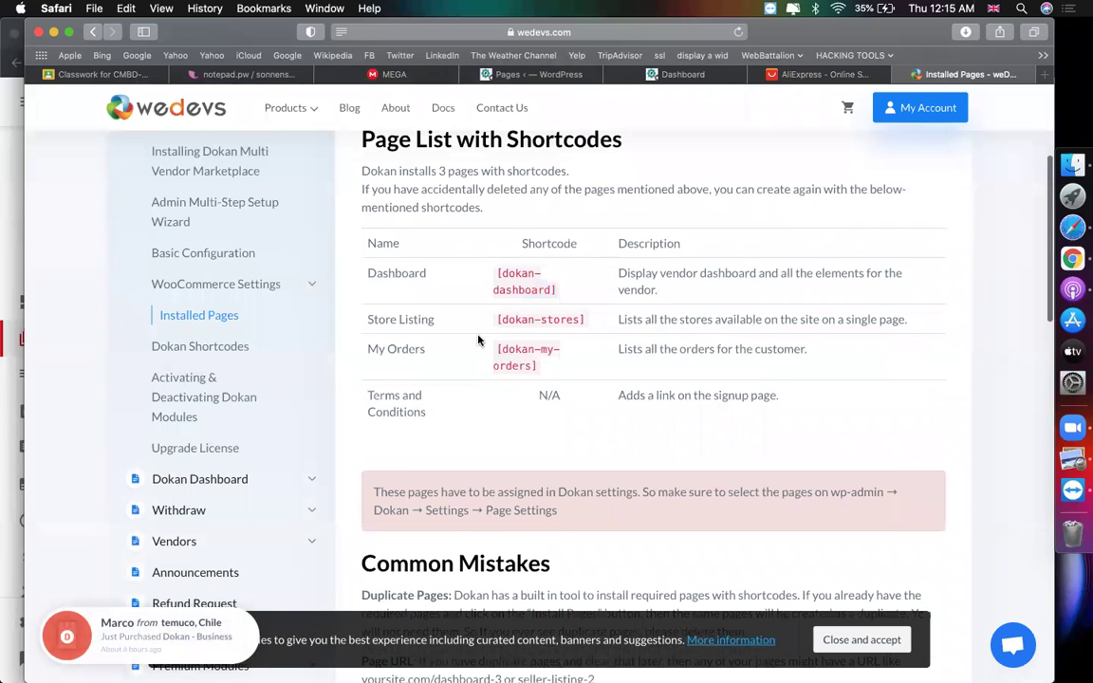
# Step: Open the Dokan Shortcodes documentation, review the shortcode table, and copy the [dokan-customer-migration] shortcode for Become a Vendor
pyautogui.click(174, 353)
pyautogui.scroll(-3, 481, 441)
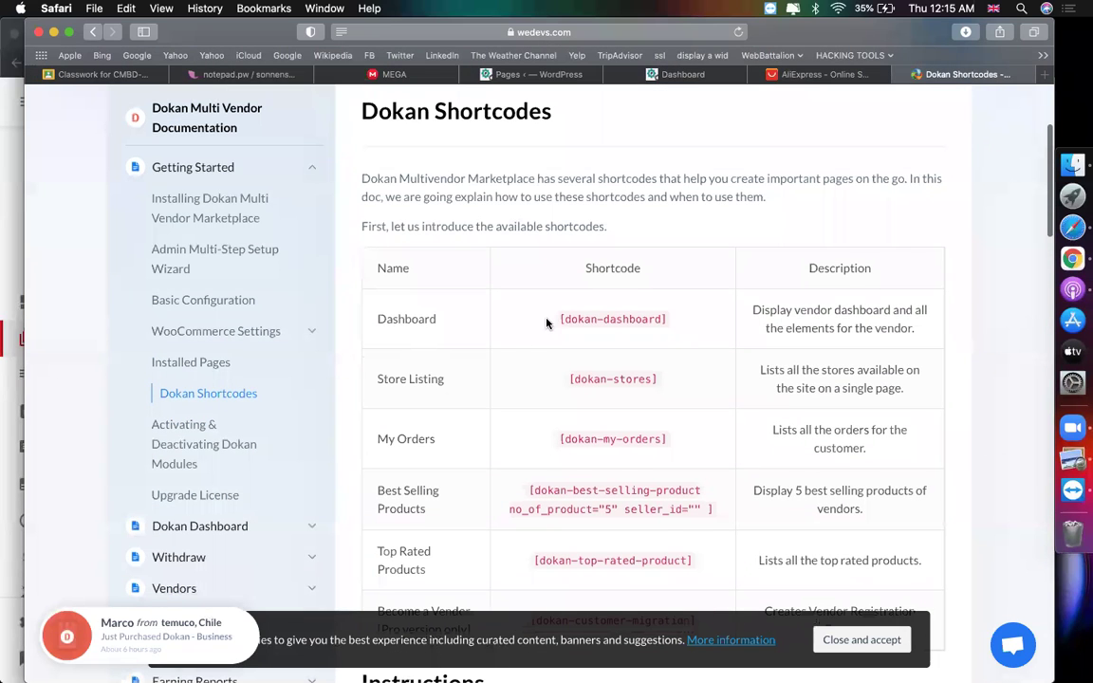
pyautogui.moveTo(547, 324); pyautogui.dragTo(677, 320)
pyautogui.moveTo(564, 380); pyautogui.dragTo(668, 384)
pyautogui.moveTo(555, 439); pyautogui.dragTo(664, 438)
pyautogui.scroll(-2, 664, 438)
pyautogui.scroll(-3, 662, 438)
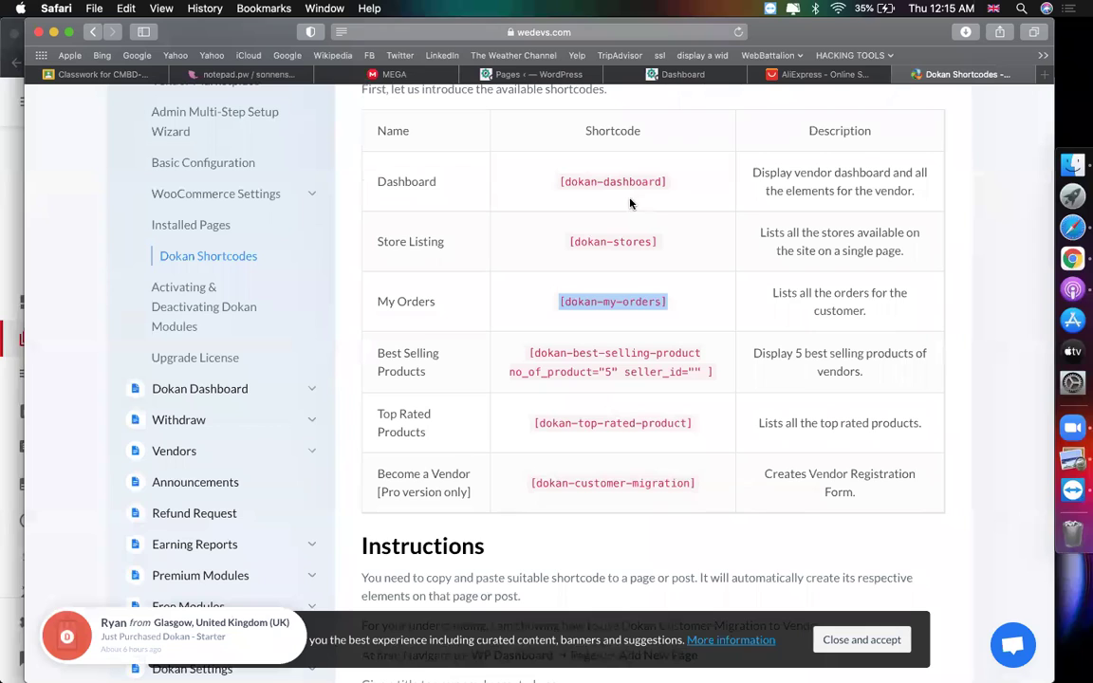
pyautogui.moveTo(702, 483); pyautogui.dragTo(538, 476)
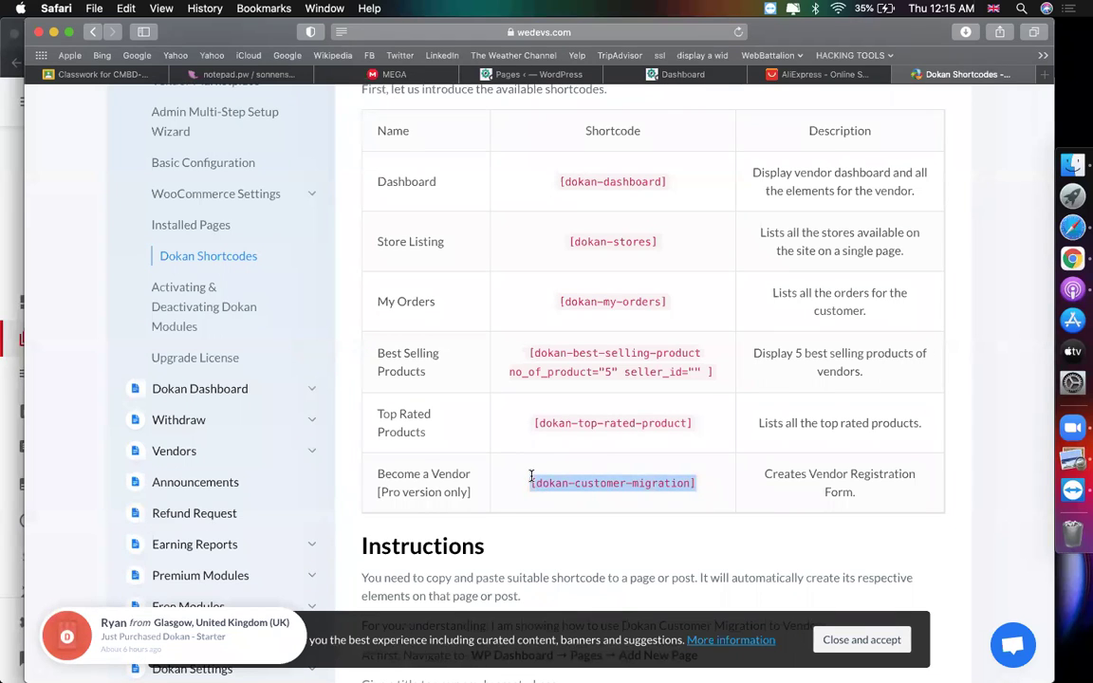
# Step: Create a new WordPress page titled "become a vendor"
pyautogui.click(538, 74)
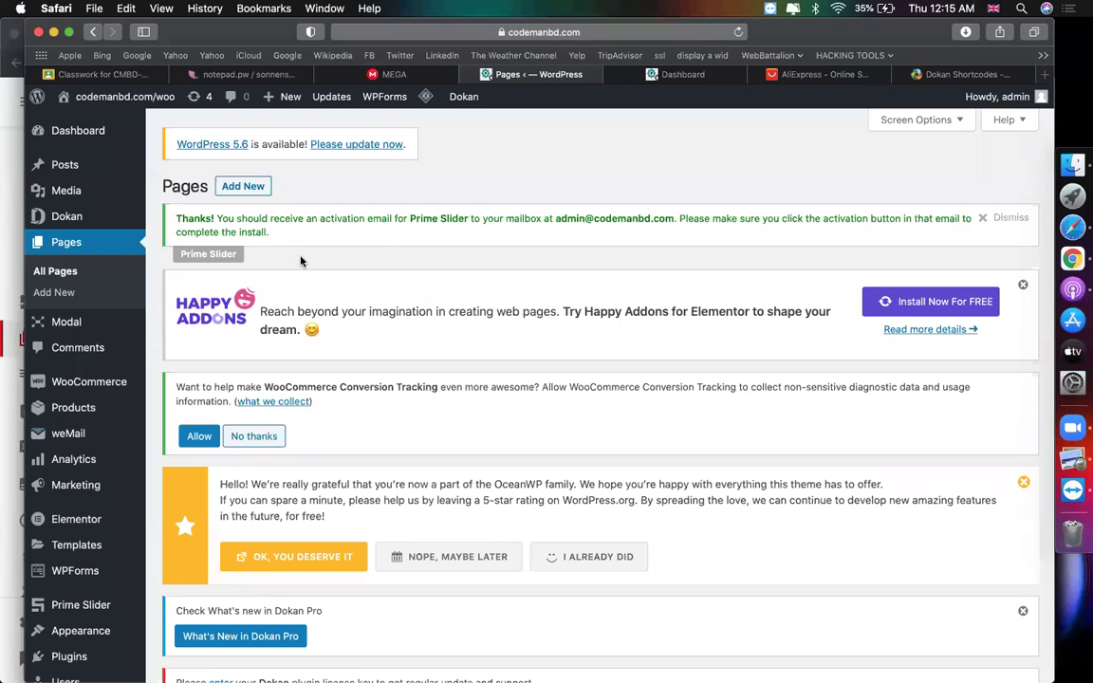
pyautogui.click(243, 186)
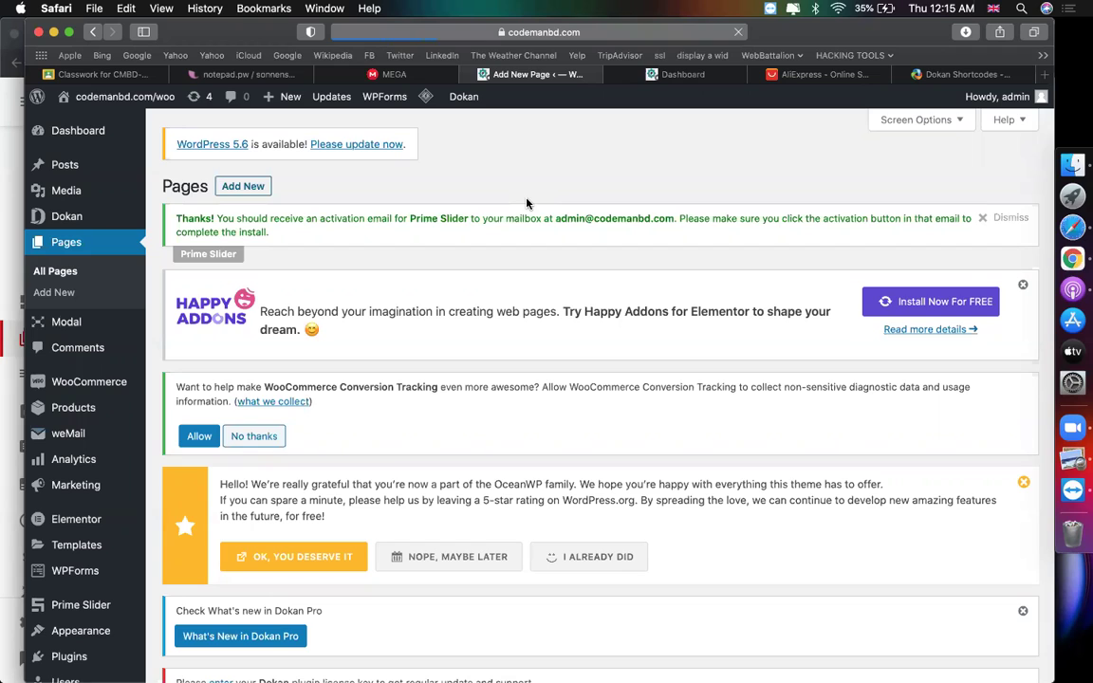
pyautogui.write('be')
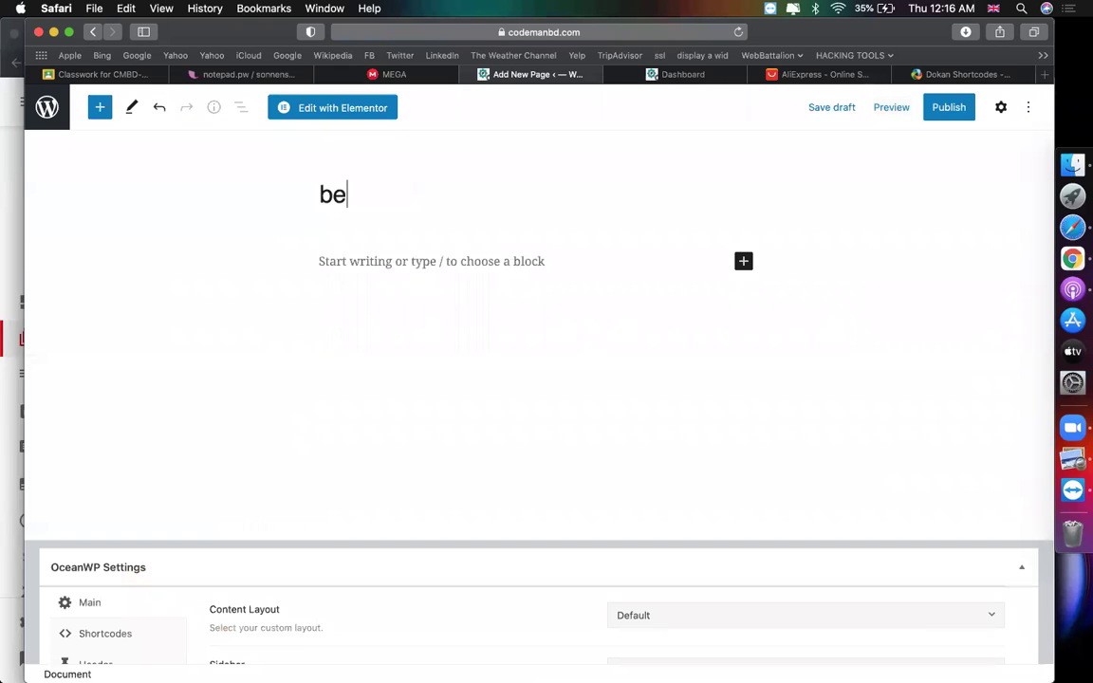
pyautogui.write('come a vendor')
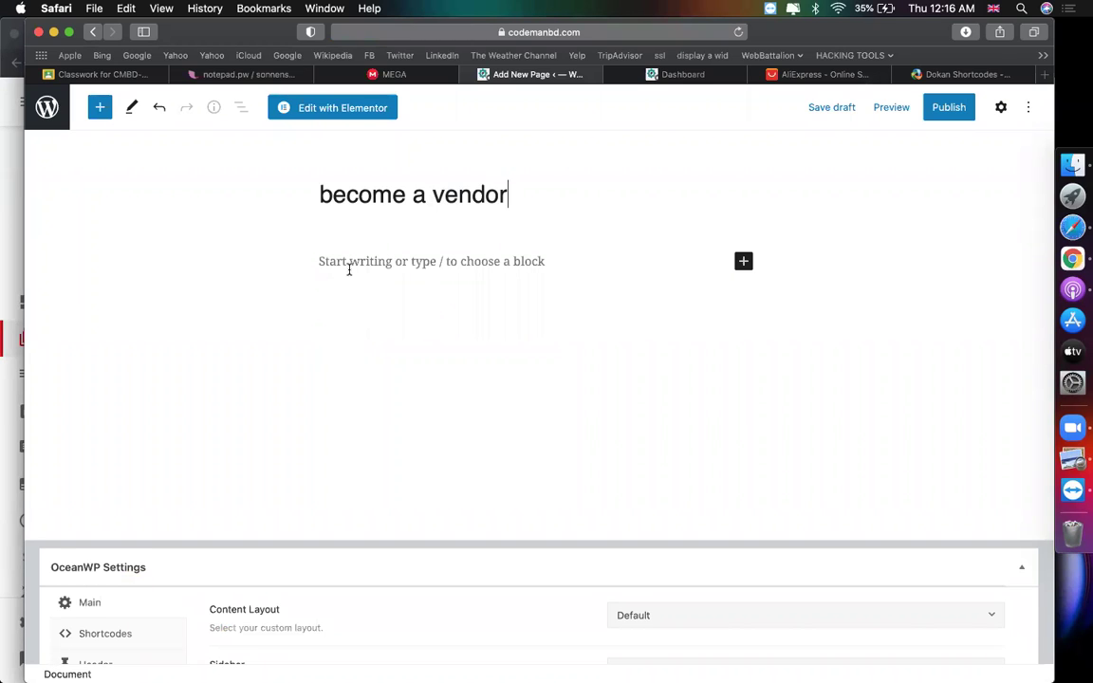
# Step: Insert the [dokan-customer-migration] shortcode as the page's content and publish the page
pyautogui.click(349, 270)
pyautogui.write('[dokan-customer-migration]')
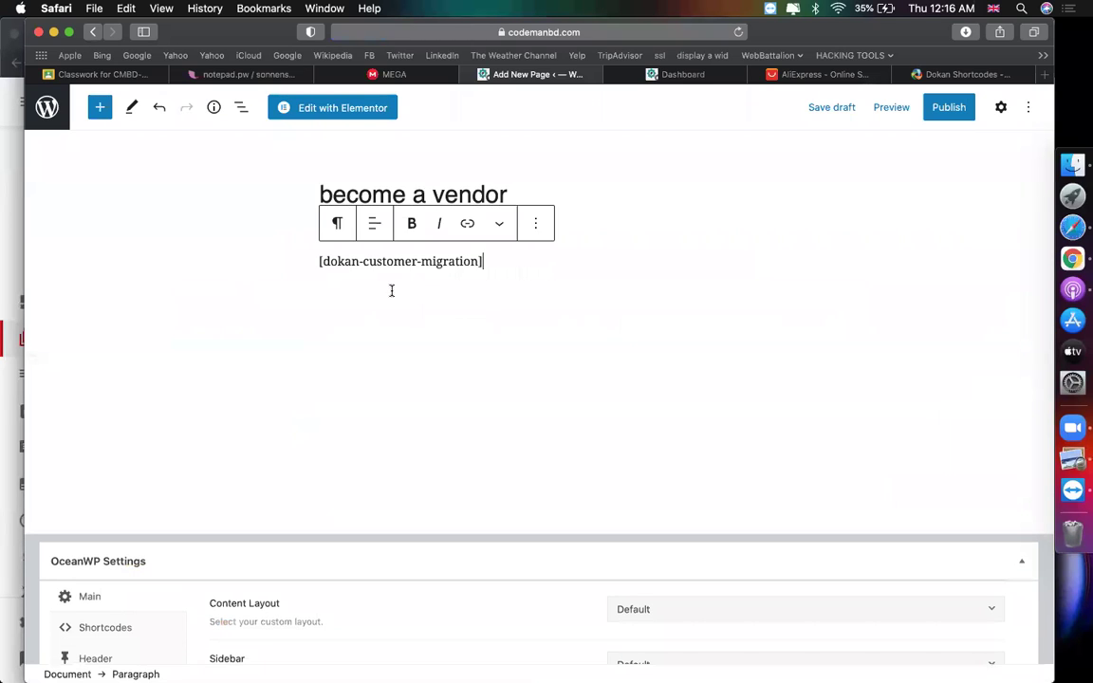
pyautogui.click(961, 112)
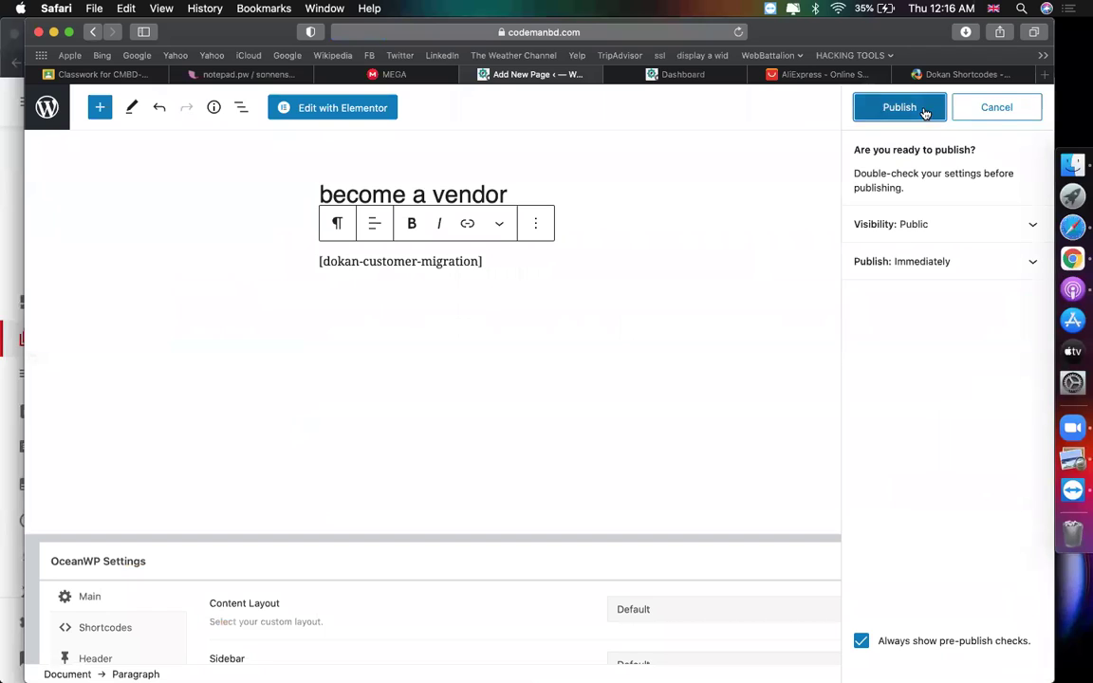
pyautogui.click(926, 112)
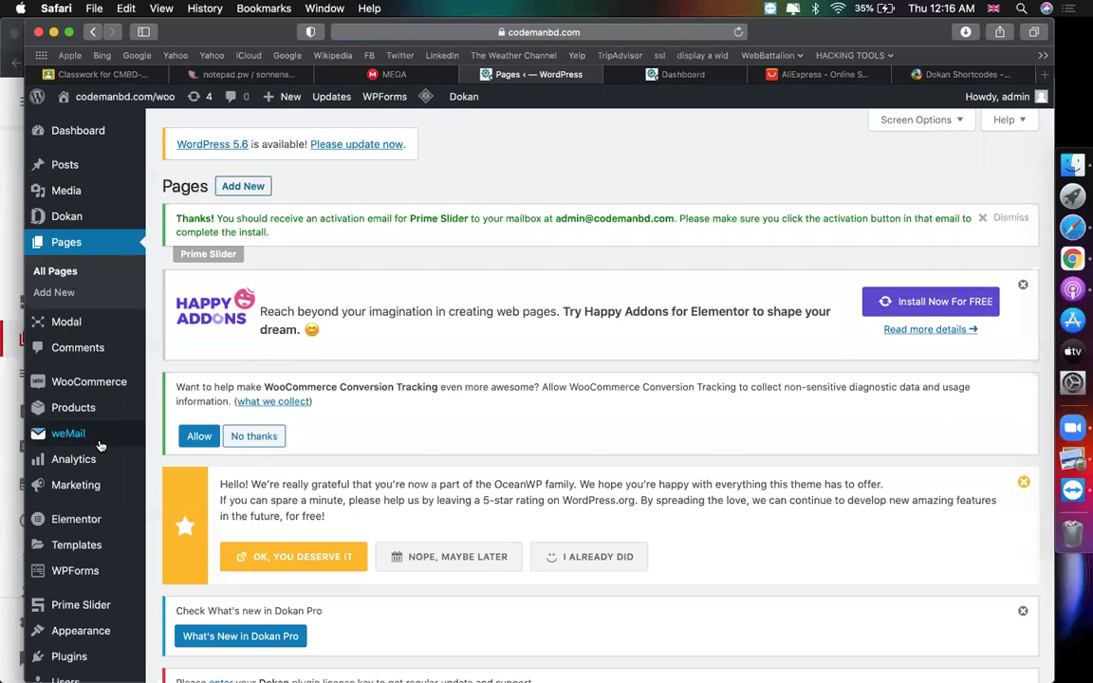
# Step: Open the WordPress Menus screen for editing the site's navigation
pyautogui.scroll(-4, 140, 453)
pyautogui.moveTo(94, 444)
pyautogui.moveTo(94, 478)
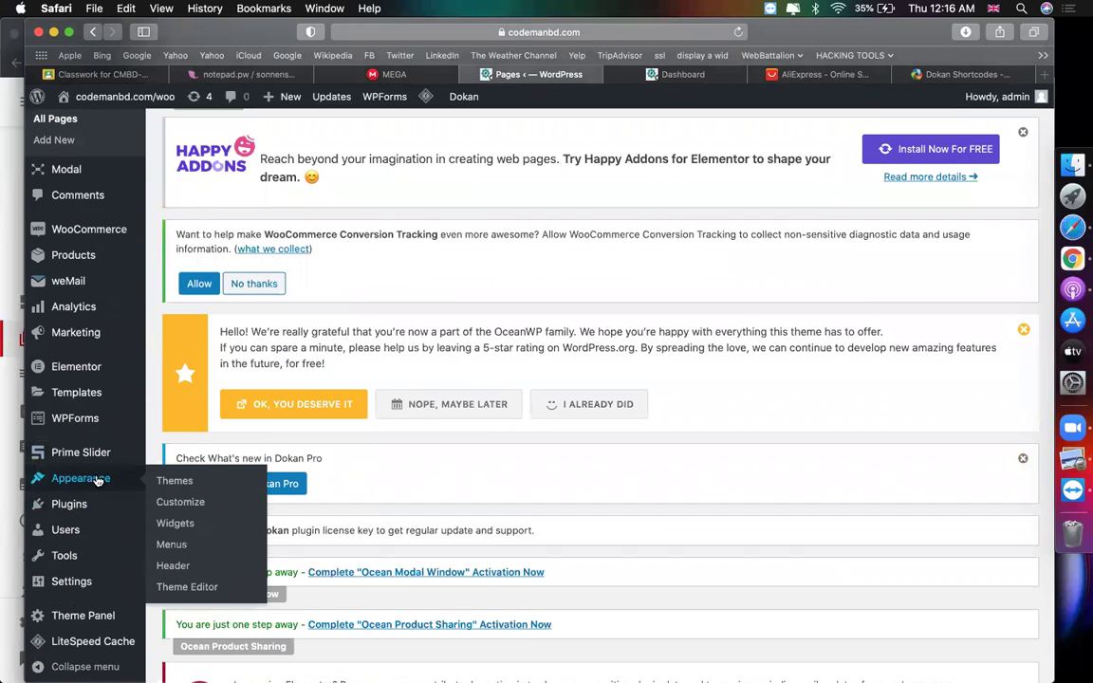
pyautogui.click(171, 544)
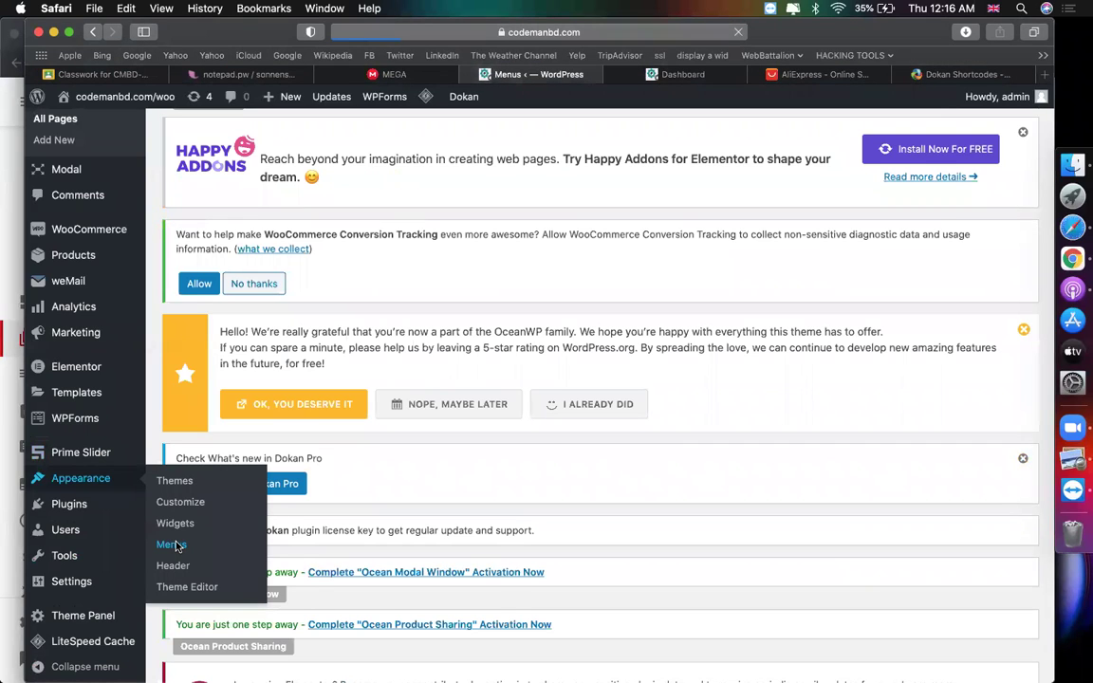
pyautogui.click(172, 544)
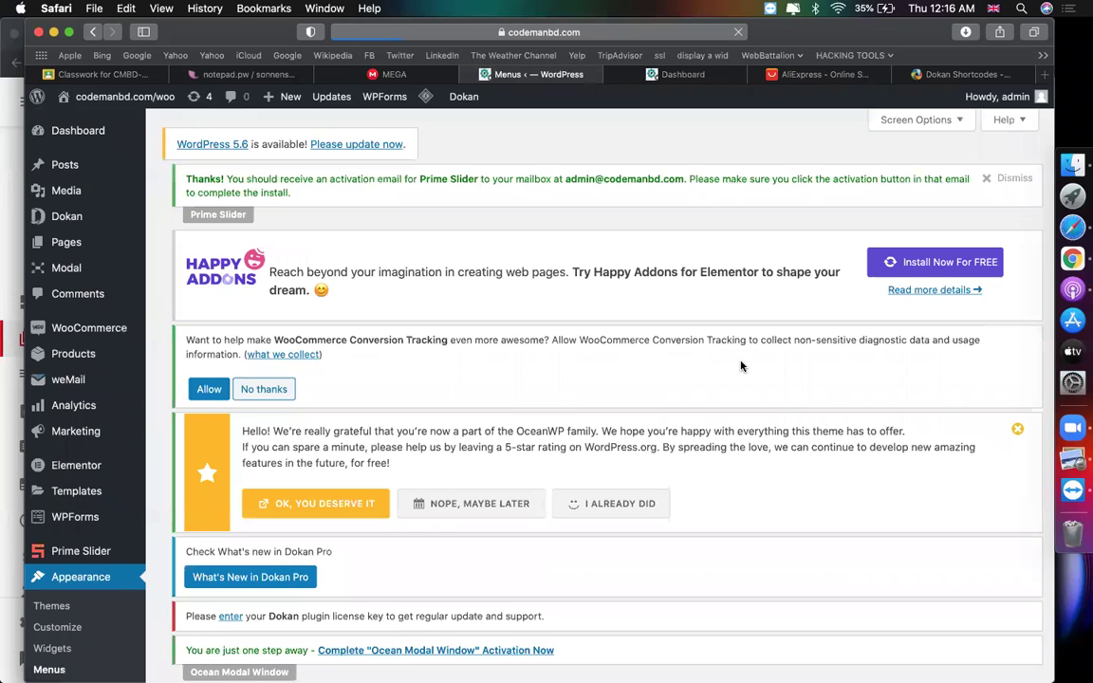
# Step: Add the "become a vendor" page to the Main Menu and save the menu
pyautogui.scroll(-5, 620, 362)
pyautogui.scroll(-10, 620, 361)
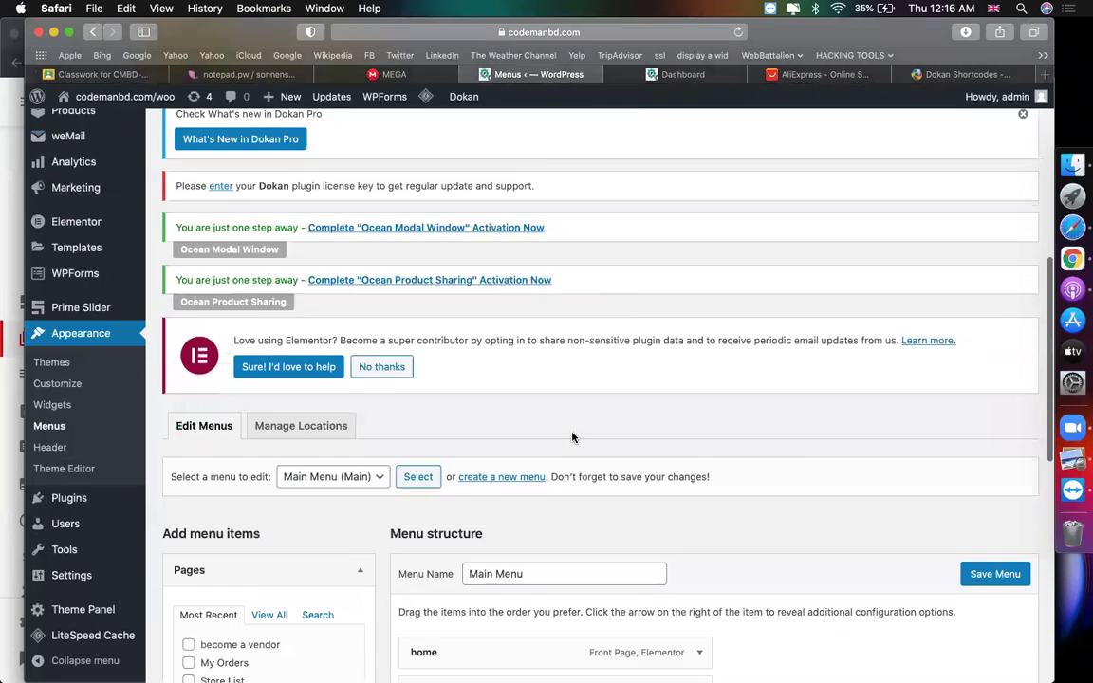
pyautogui.scroll(-3, 600, 363)
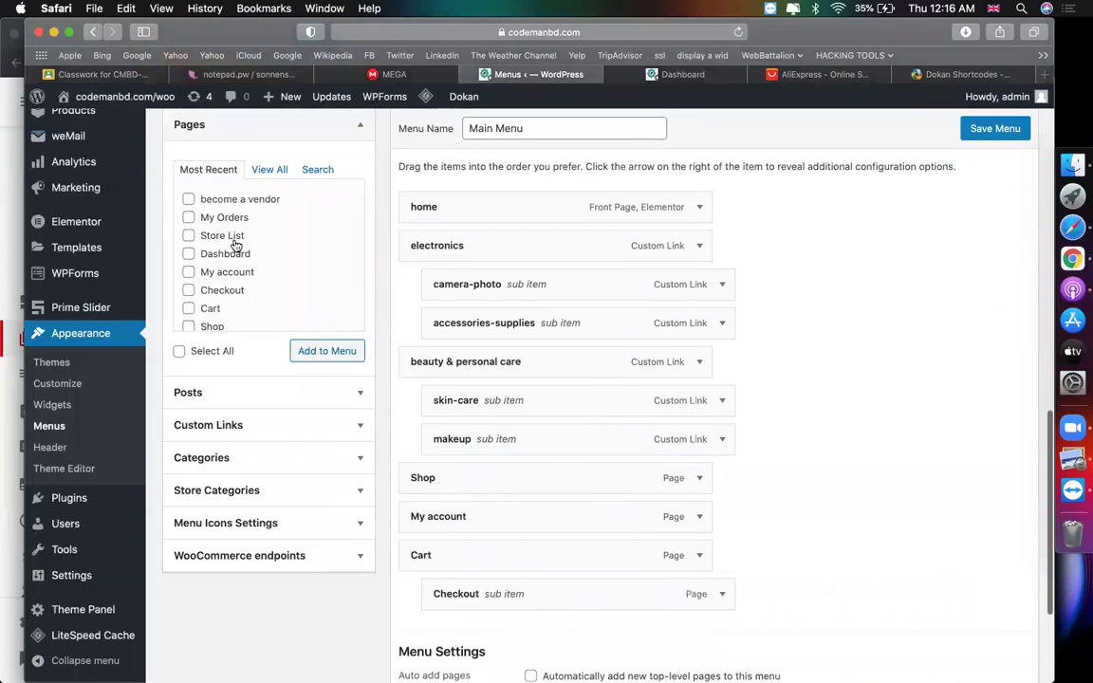
pyautogui.click(209, 217)
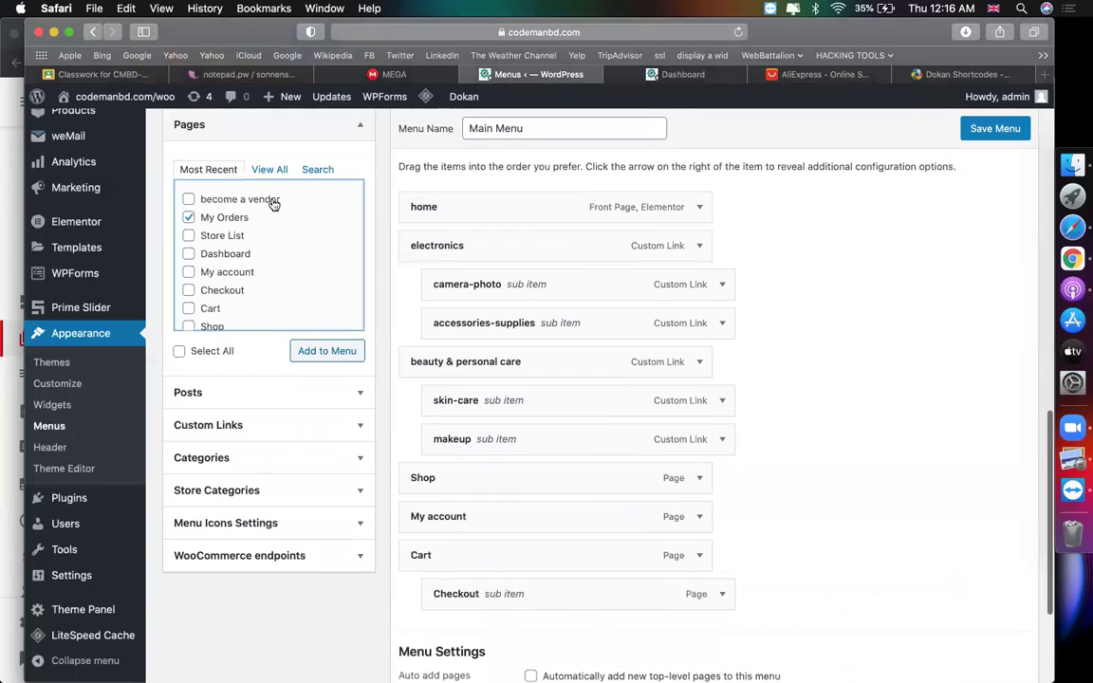
pyautogui.click(218, 218)
pyautogui.click(313, 359)
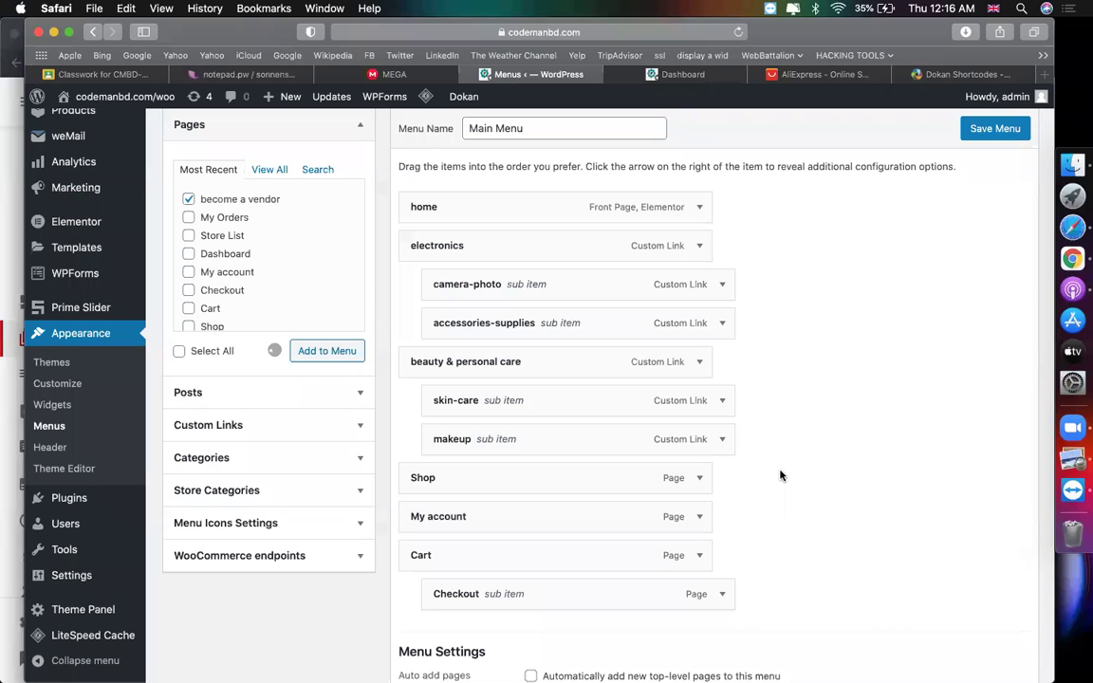
pyautogui.click(976, 128)
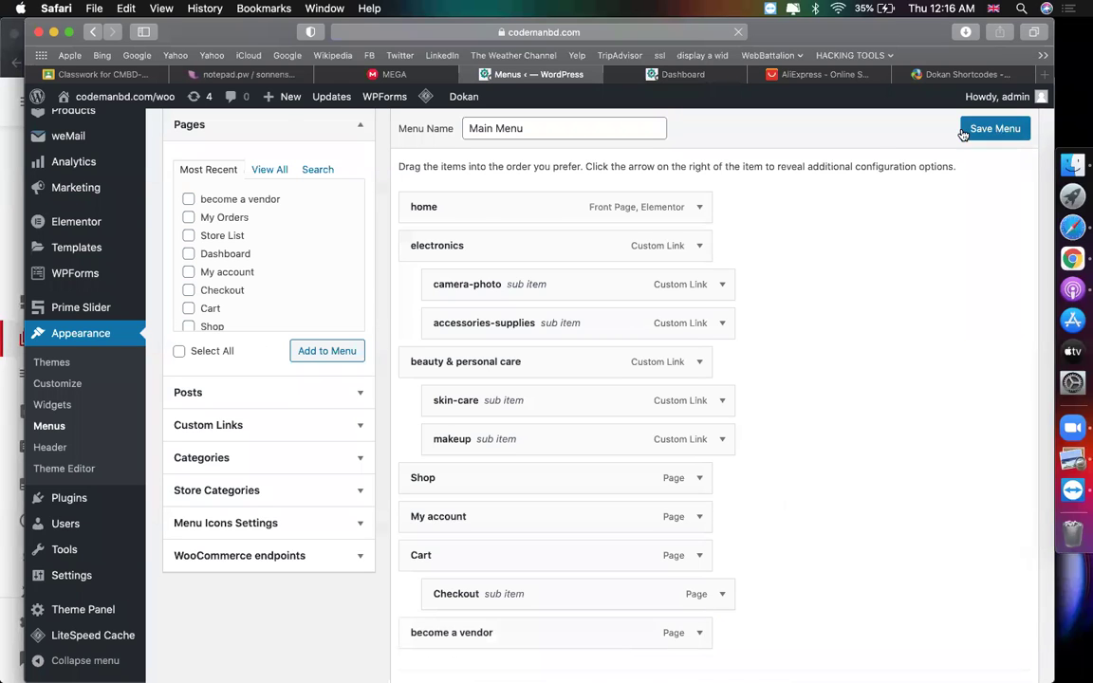
# Step: Open the site's front end in a new browser tab and switch to it
pyautogui.click(697, 78)
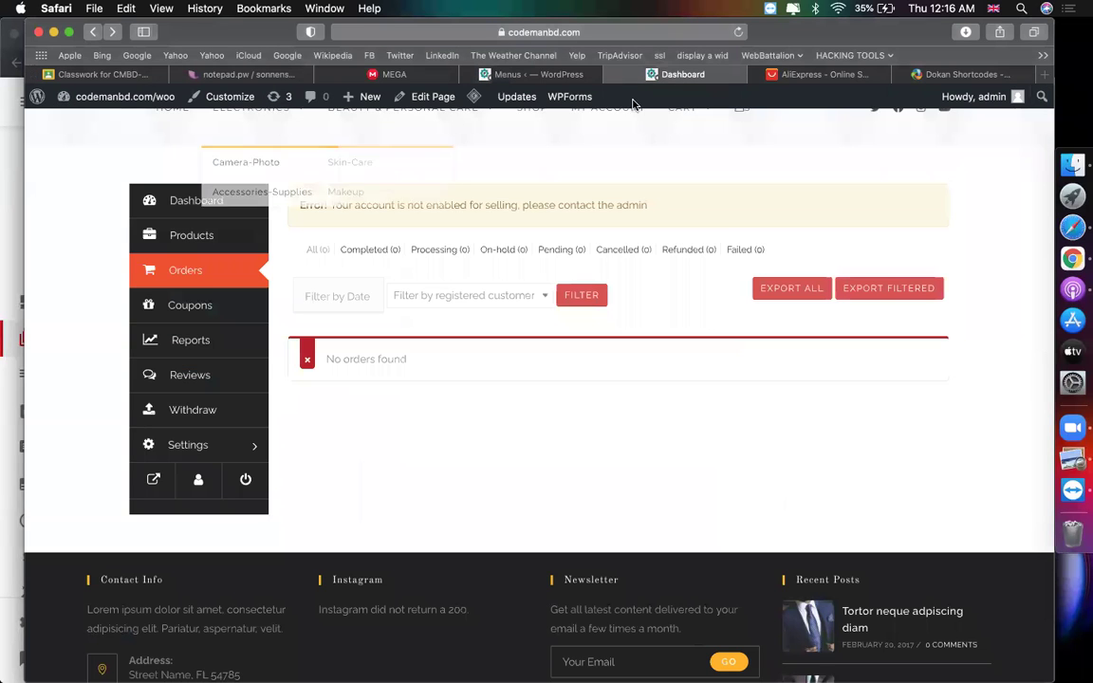
pyautogui.click(551, 75)
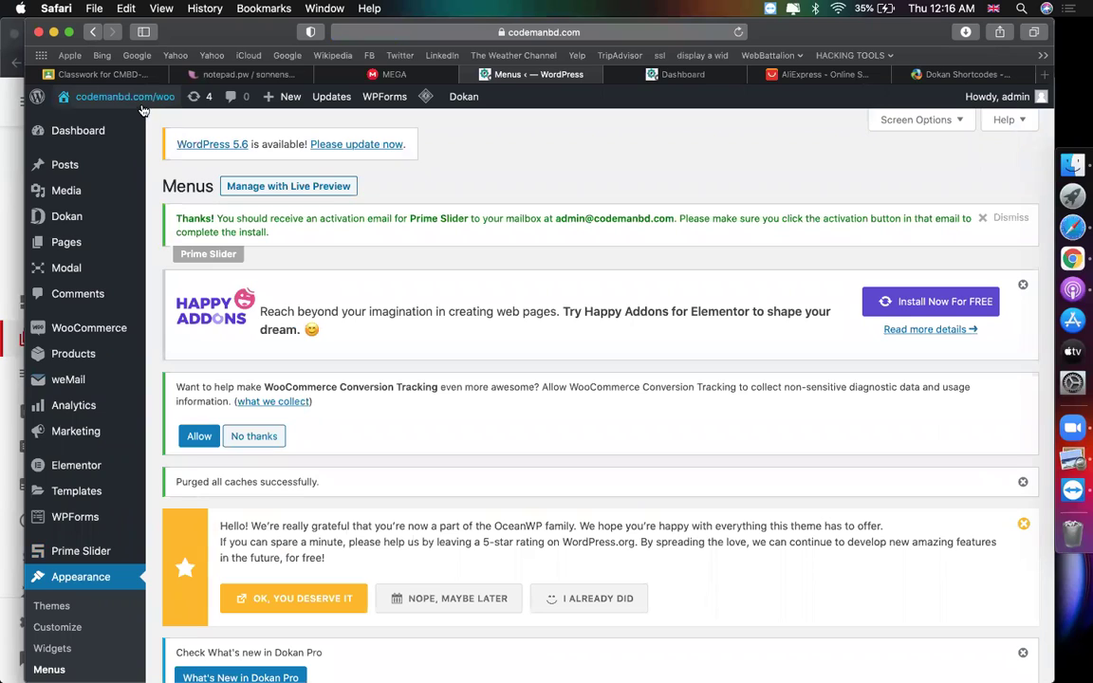
pyautogui.moveTo(124, 99)
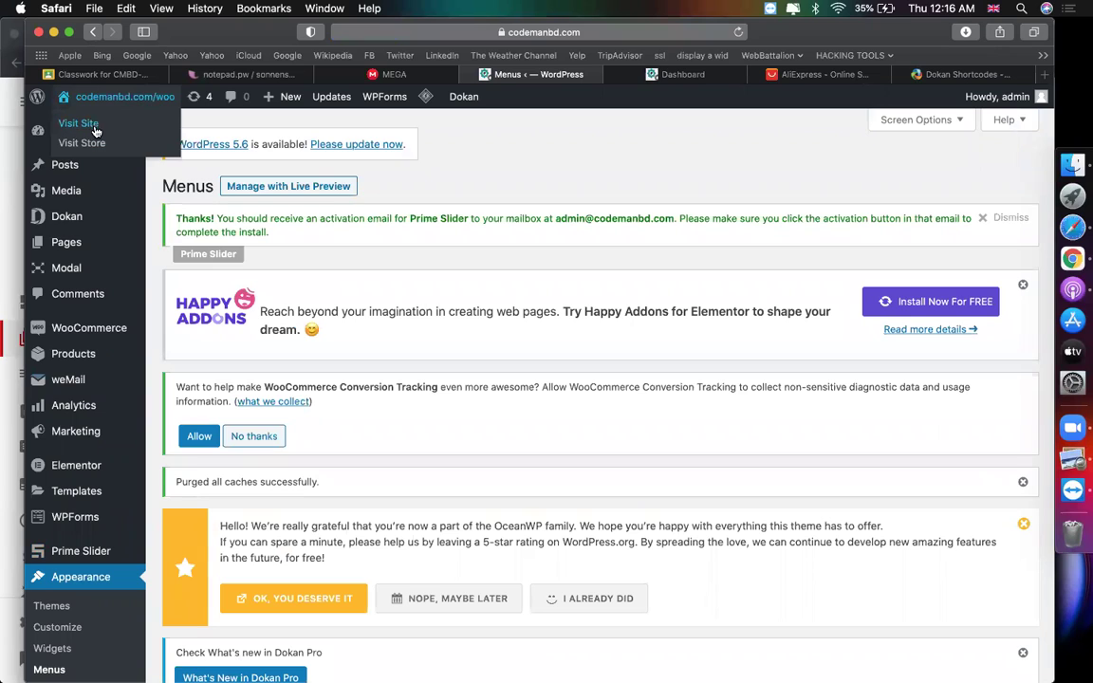
pyautogui.rightClick(95, 132)
pyautogui.click(106, 134)
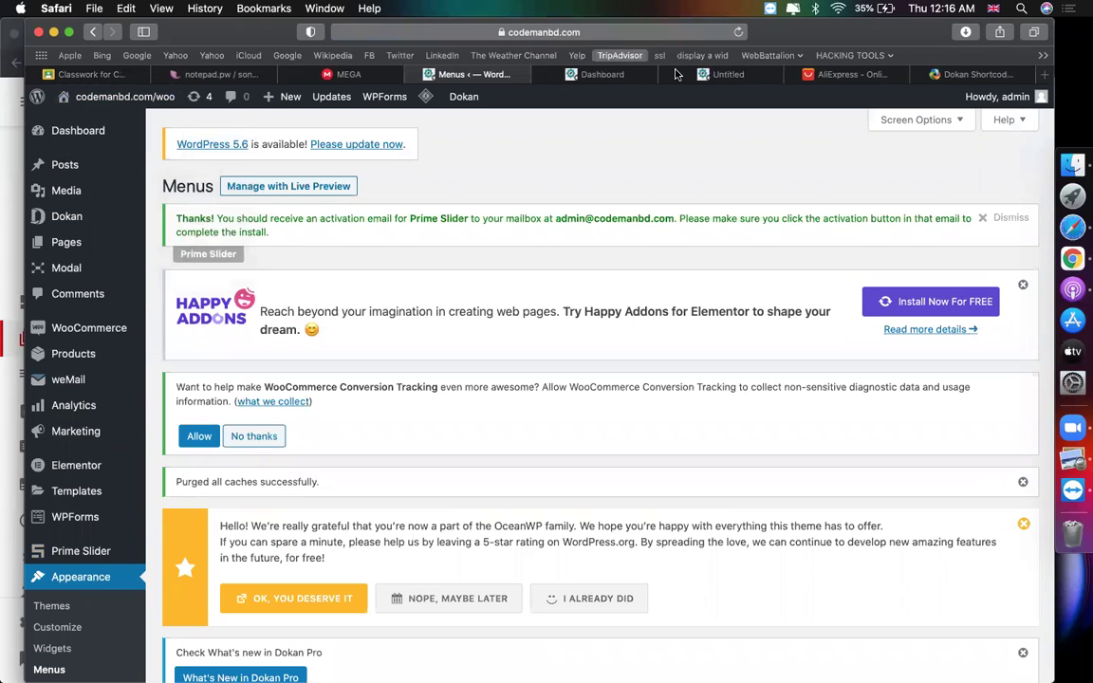
pyautogui.click(713, 76)
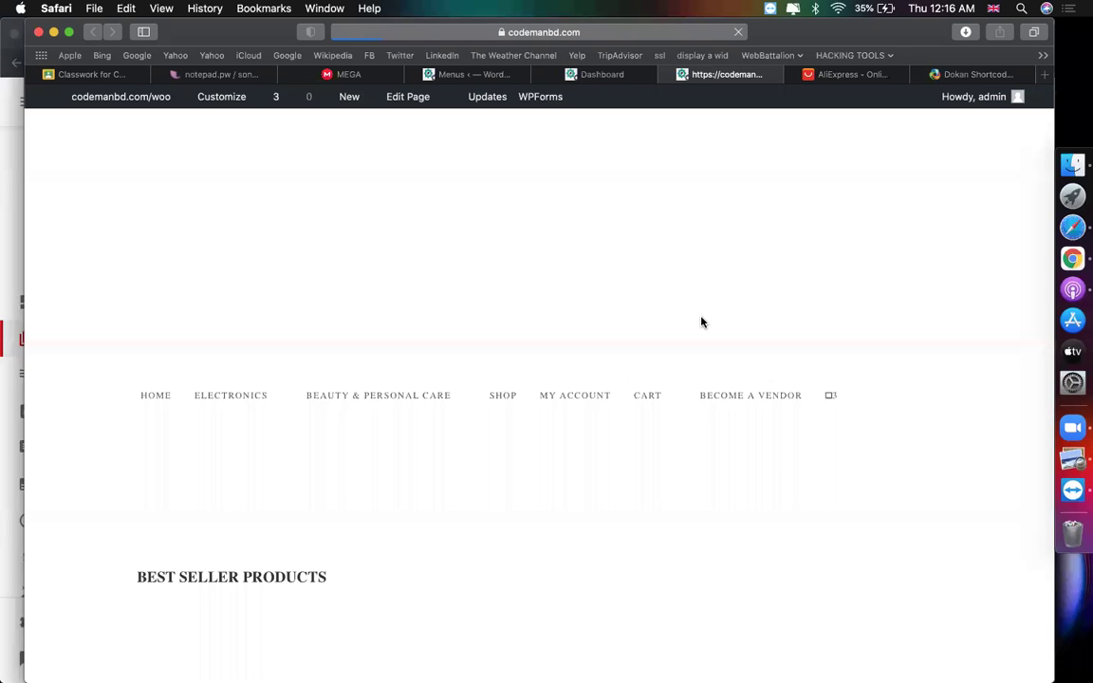
# Step: Look over the home page and open the Become a Vendor page from its navigation menu
pyautogui.scroll(-5, 795, 375)
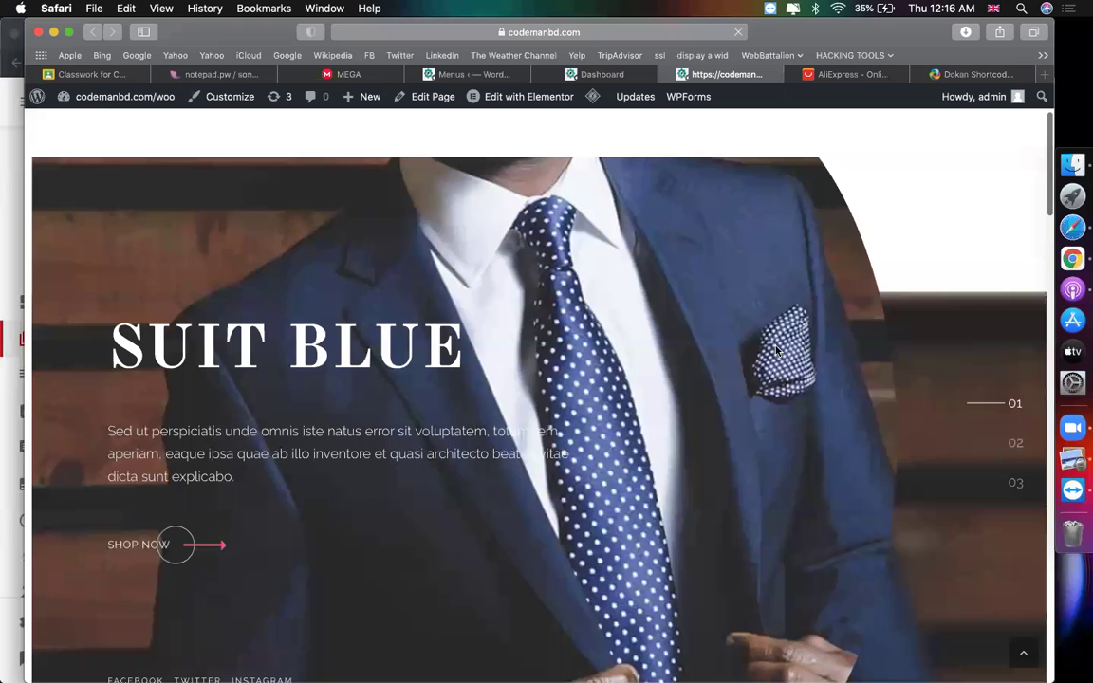
pyautogui.scroll(2, 739, 392)
pyautogui.scroll(-10, 740, 392)
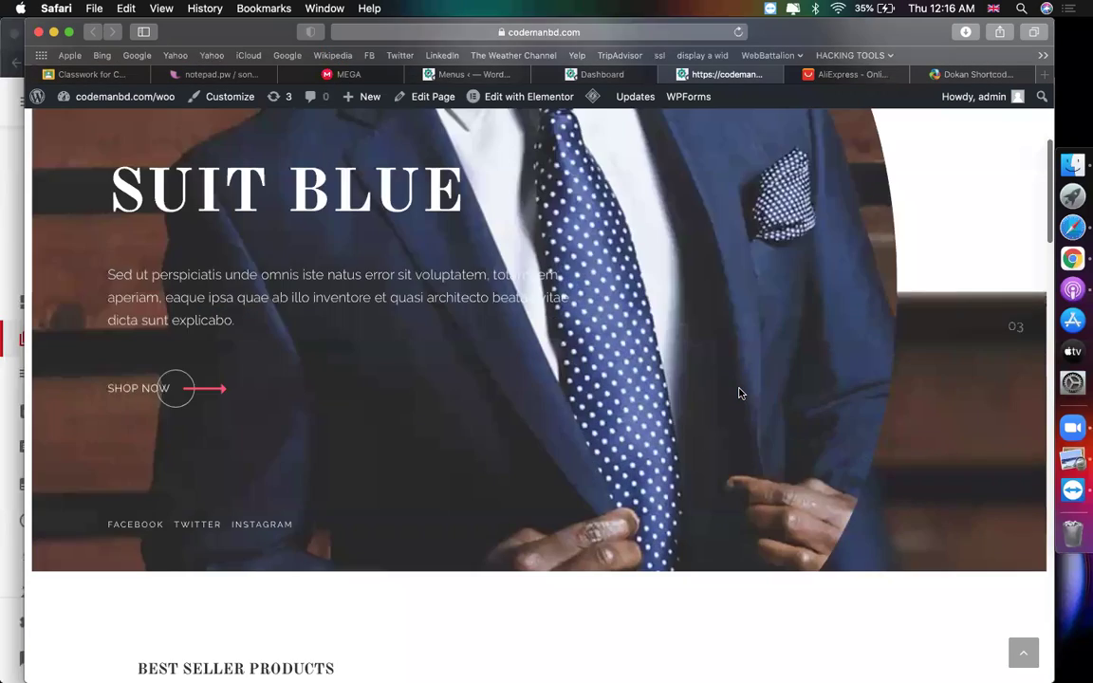
pyautogui.scroll(-6, 739, 393)
pyautogui.scroll(15, 740, 392)
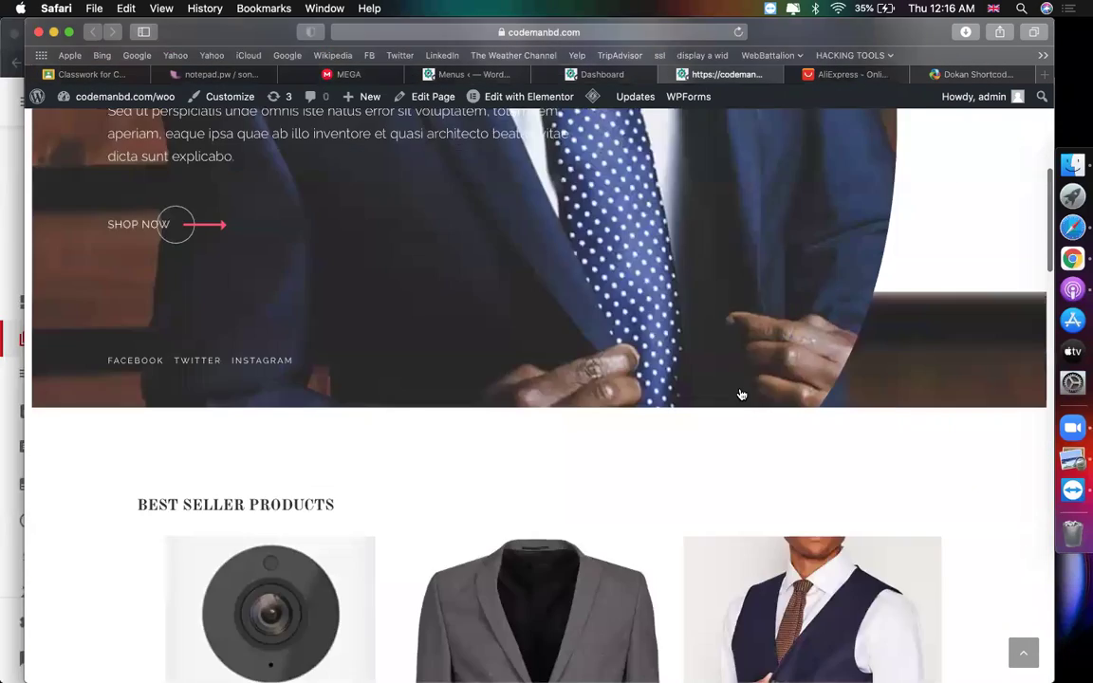
pyautogui.click(771, 224)
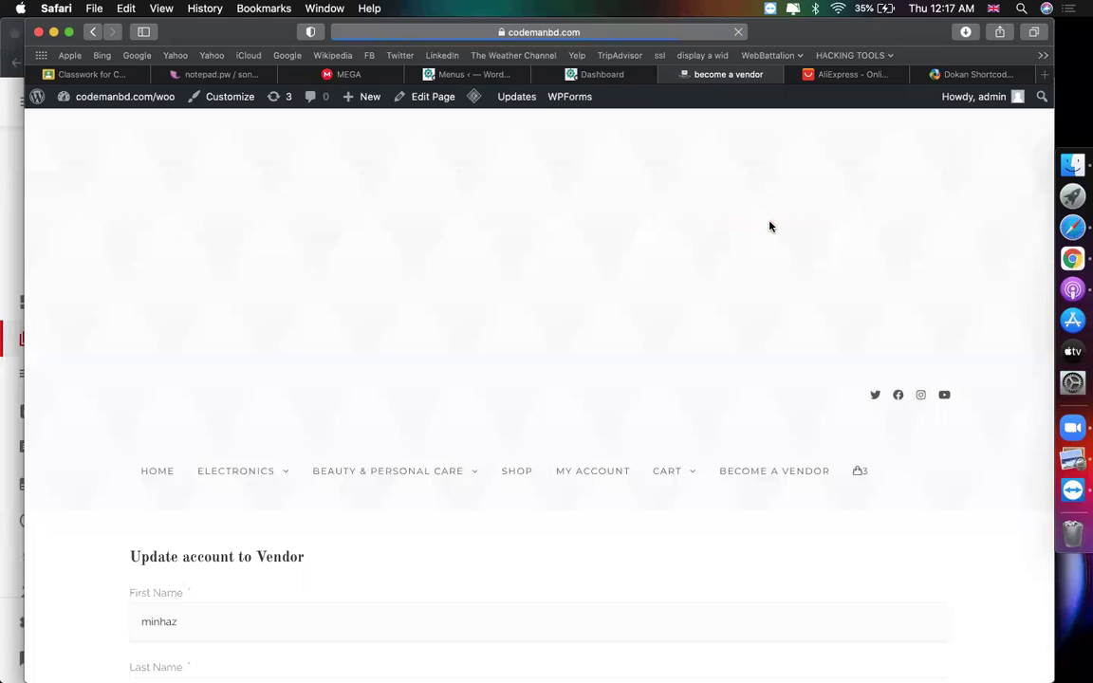
pyautogui.scroll(-4, 695, 341)
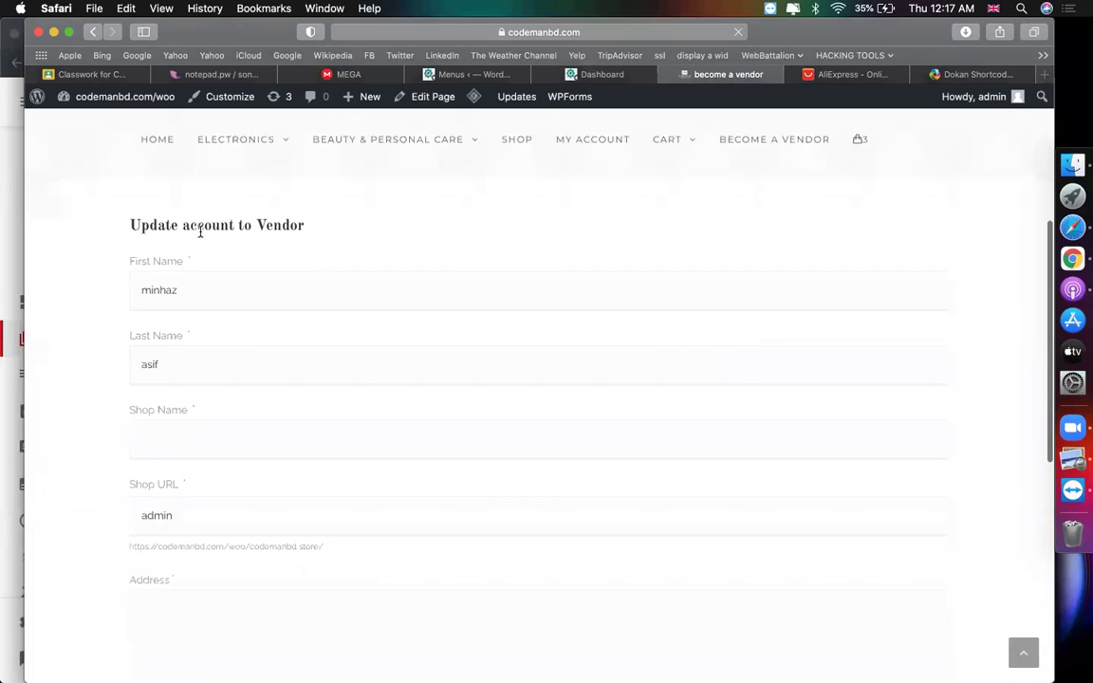
# Step: Fill in the vendor form's shop name as GAUSIA SHOP and its shop URL as gausia-shop-
pyautogui.click(303, 432)
pyautogui.scroll(-6, 304, 431)
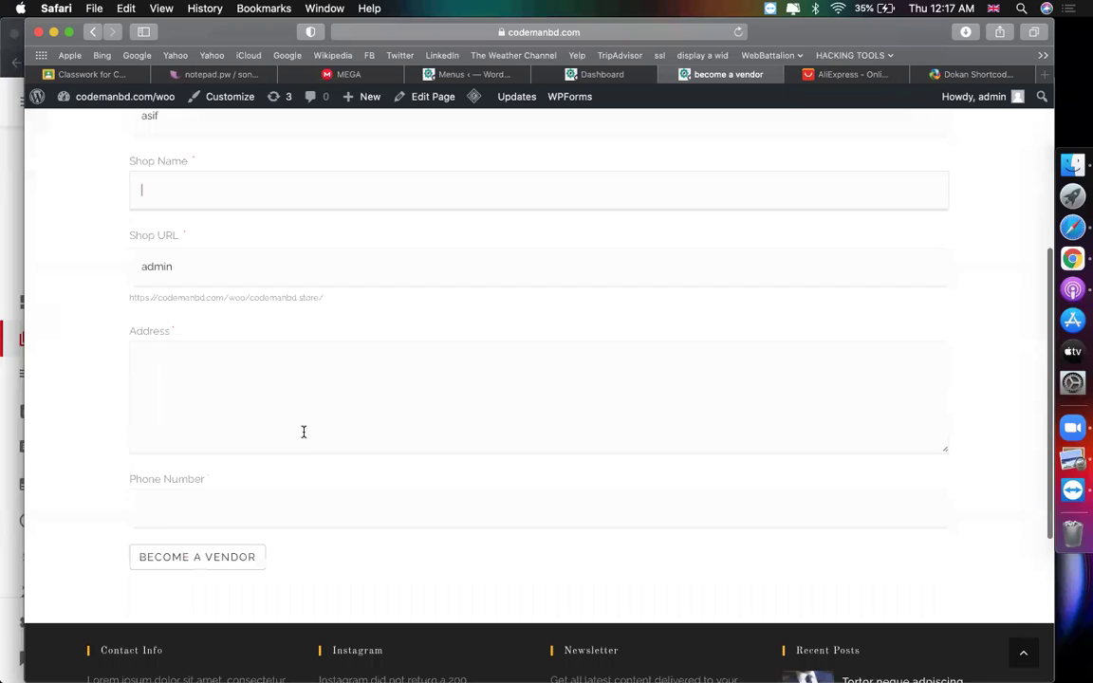
pyautogui.write('gausa')
pyautogui.press('super+a')
pyautogui.write('G')
pyautogui.scroll(3, 306, 482)
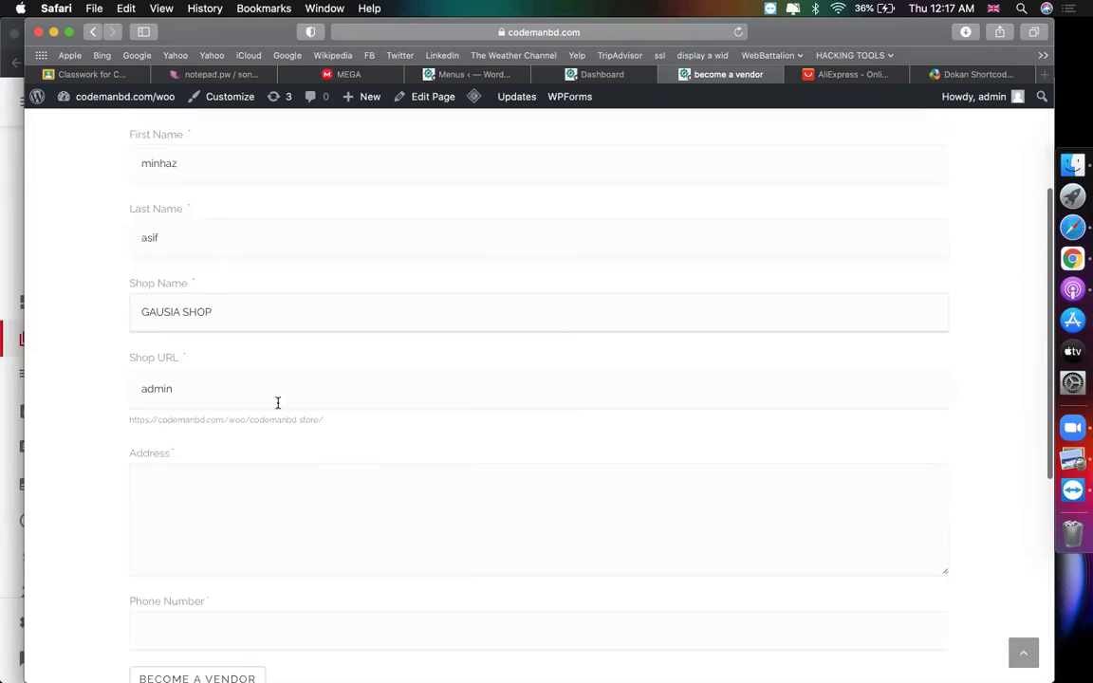
pyautogui.click(269, 395)
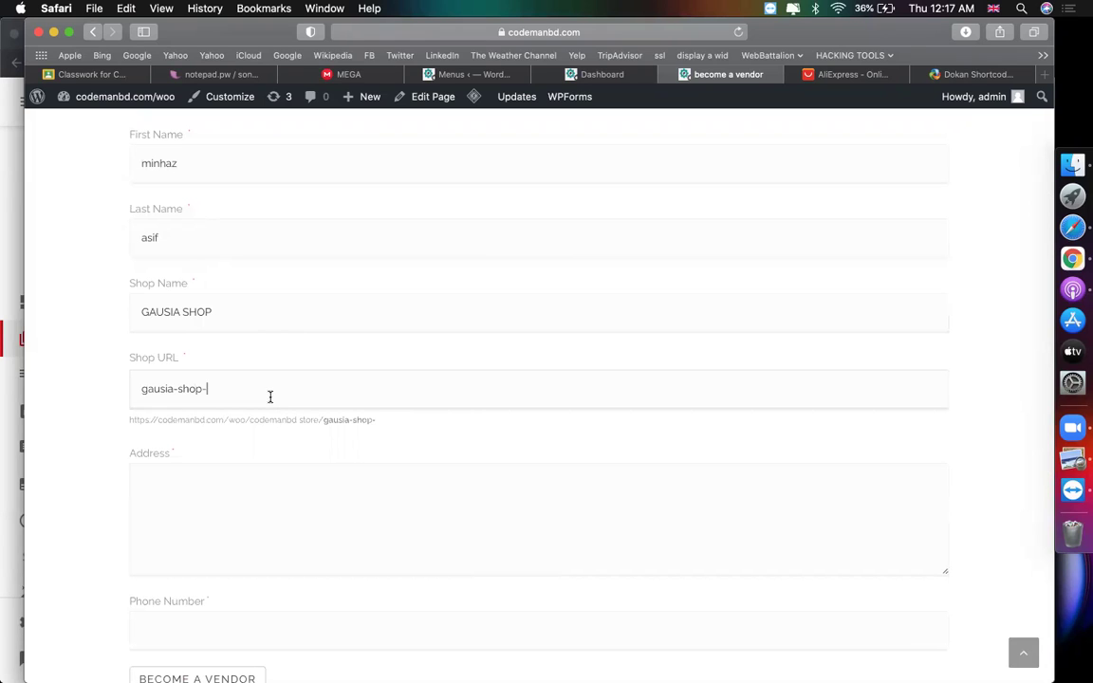
pyautogui.click(246, 482)
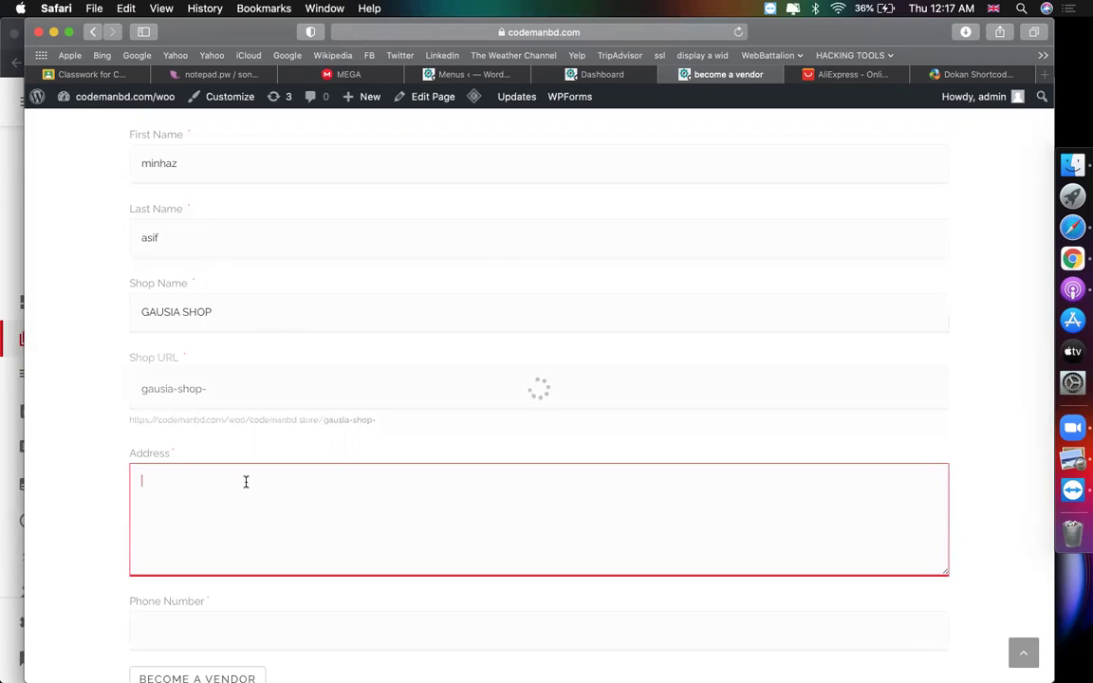
# Step: Enter the vendor's address and phone number, and submit the Become a Vendor form
pyautogui.write('NEW MARKET, DHAKA')
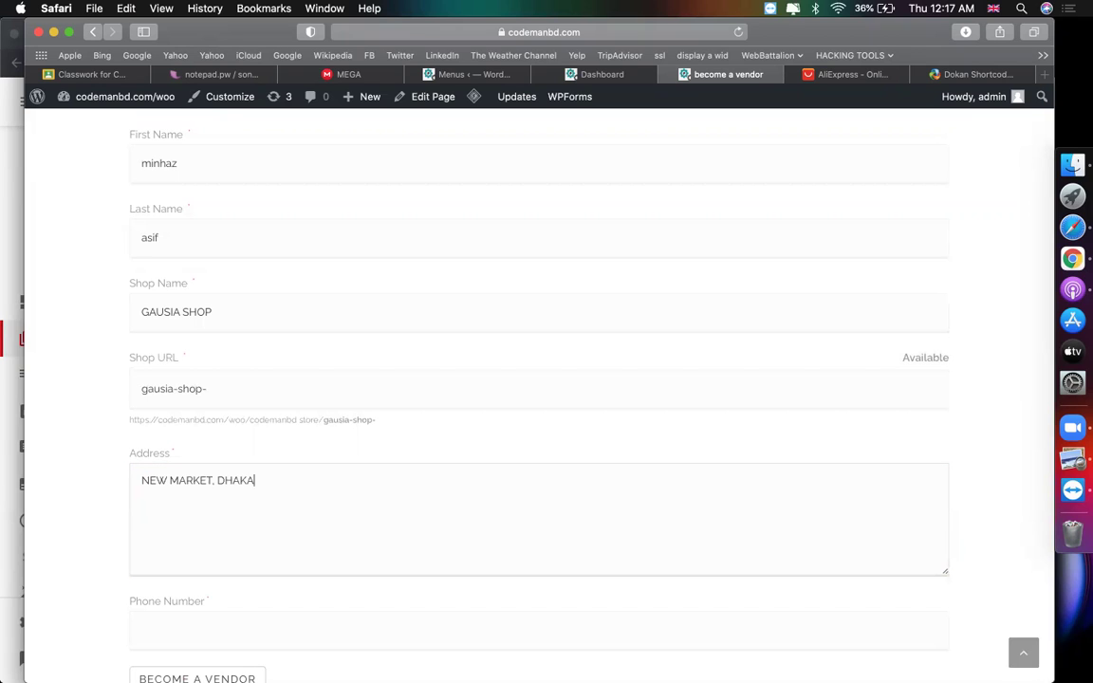
pyautogui.scroll(-4, 246, 482)
pyautogui.click(169, 446)
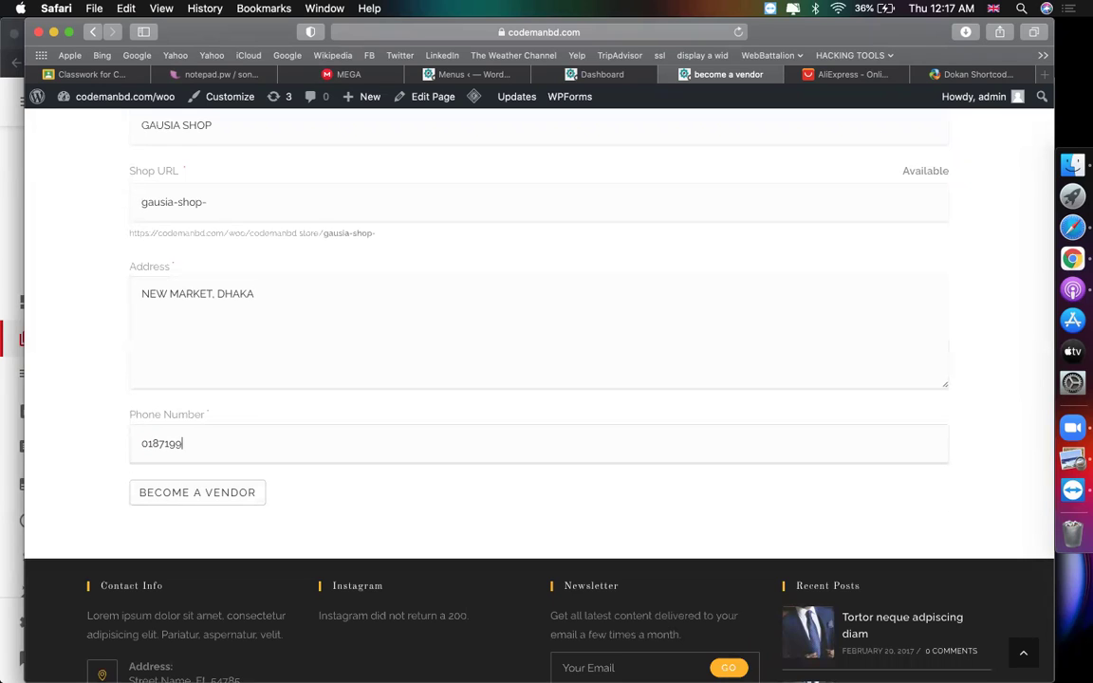
pyautogui.click(194, 490)
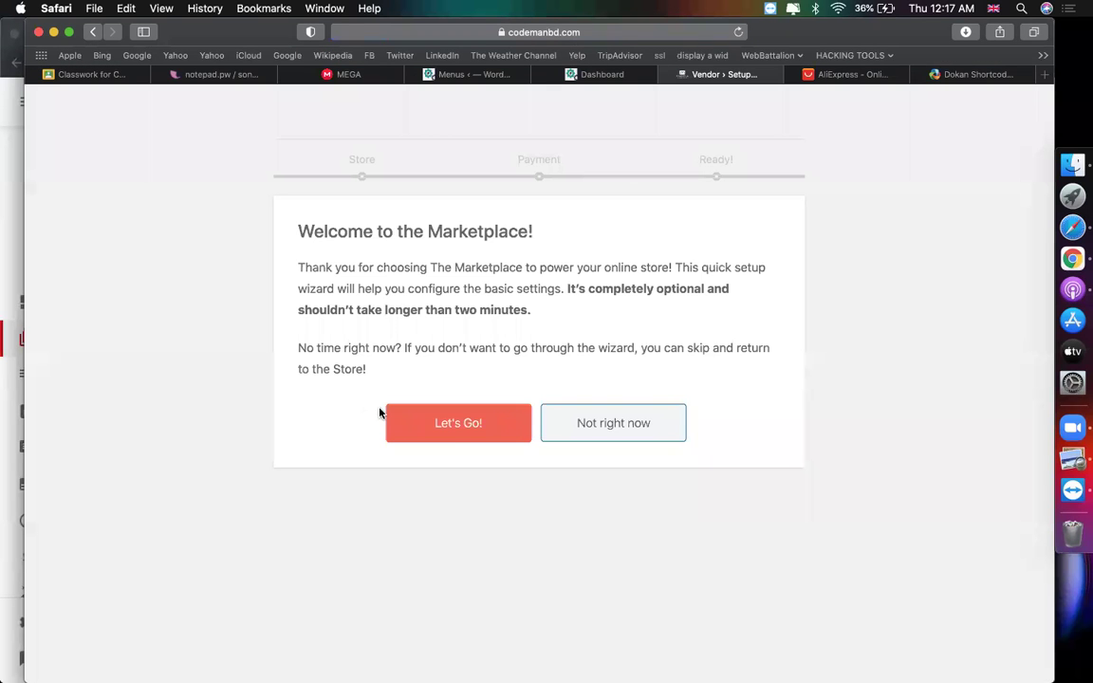
# Step: Start the vendor setup wizard and set the store's country to Bangladesh
pyautogui.click(458, 438)
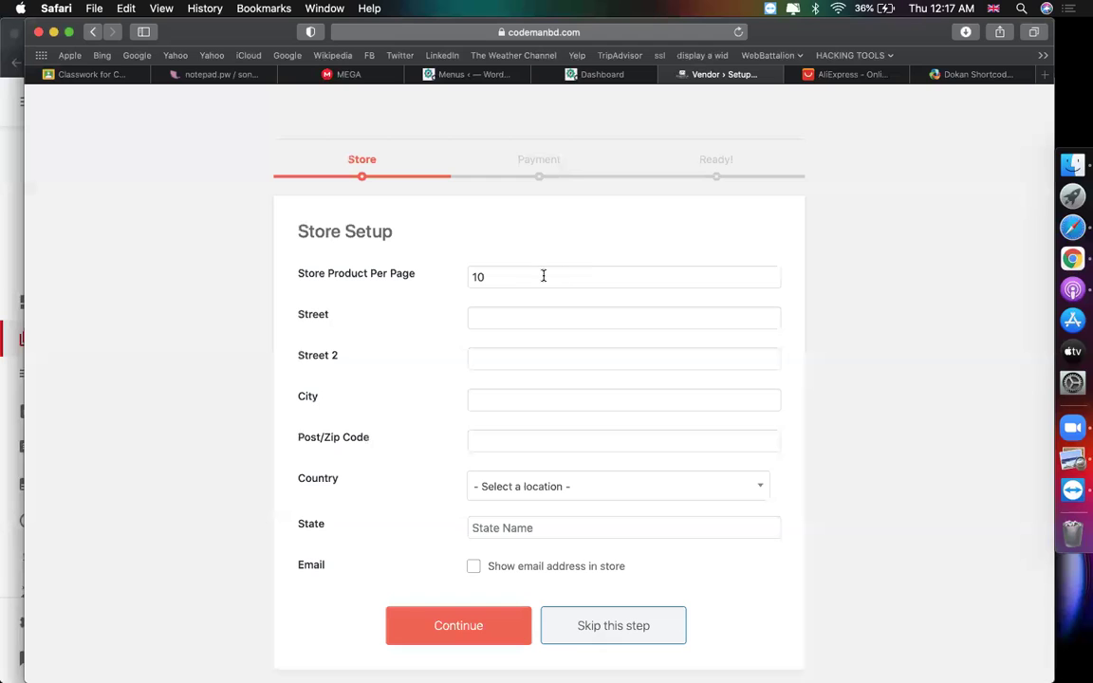
pyautogui.click(543, 275)
pyautogui.scroll(-1, 585, 319)
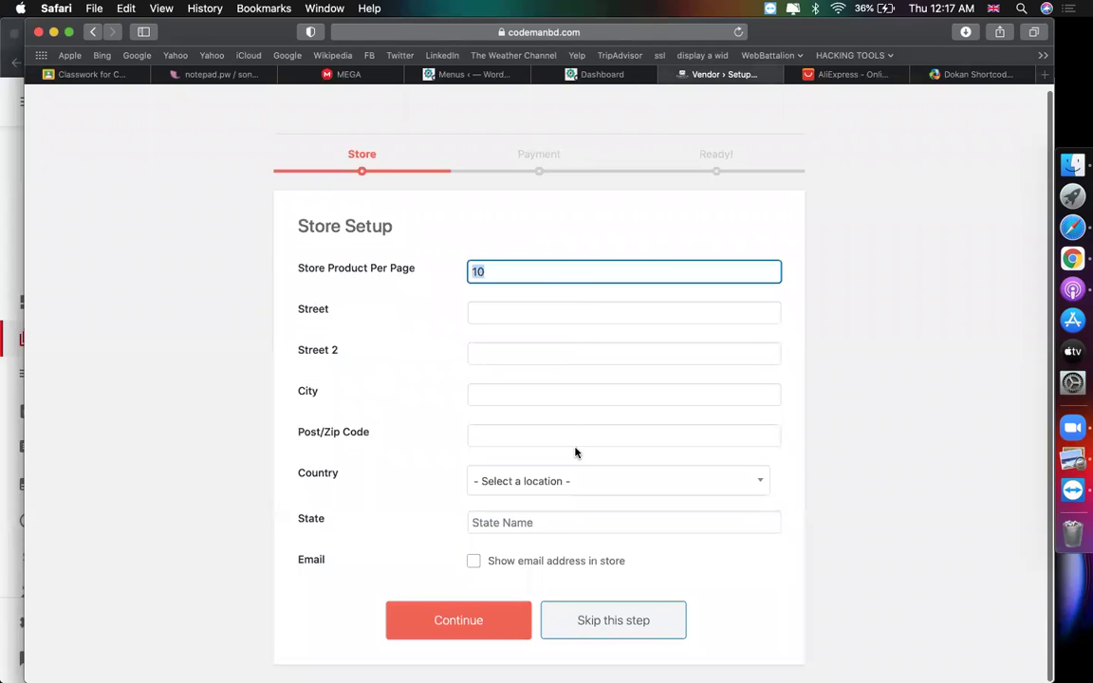
pyautogui.click(530, 480)
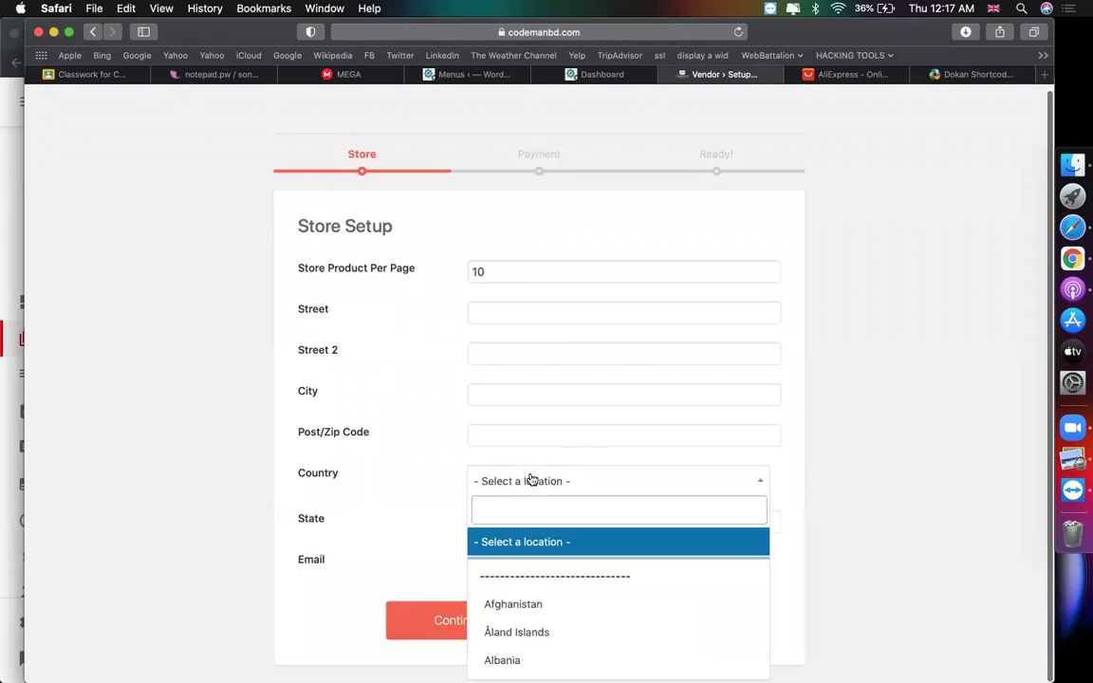
pyautogui.write('BAN')
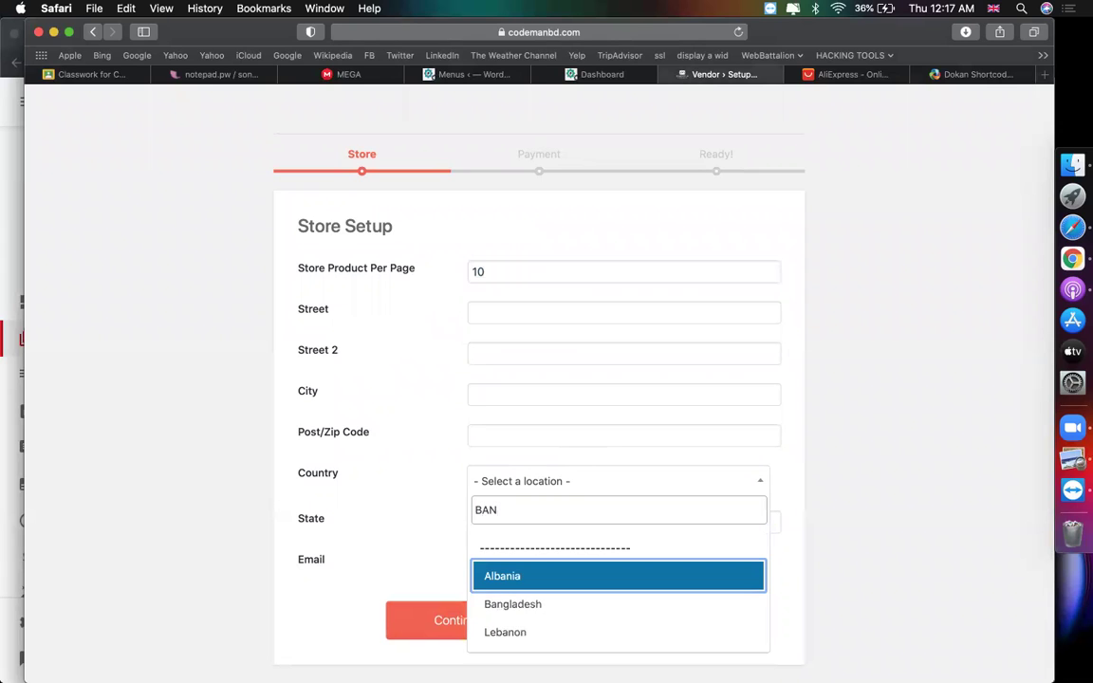
pyautogui.press('Down')
pyautogui.press('Return')
# Step: Set the store's state to Dhaka and enable showing the email address in the store
pyautogui.click(559, 526)
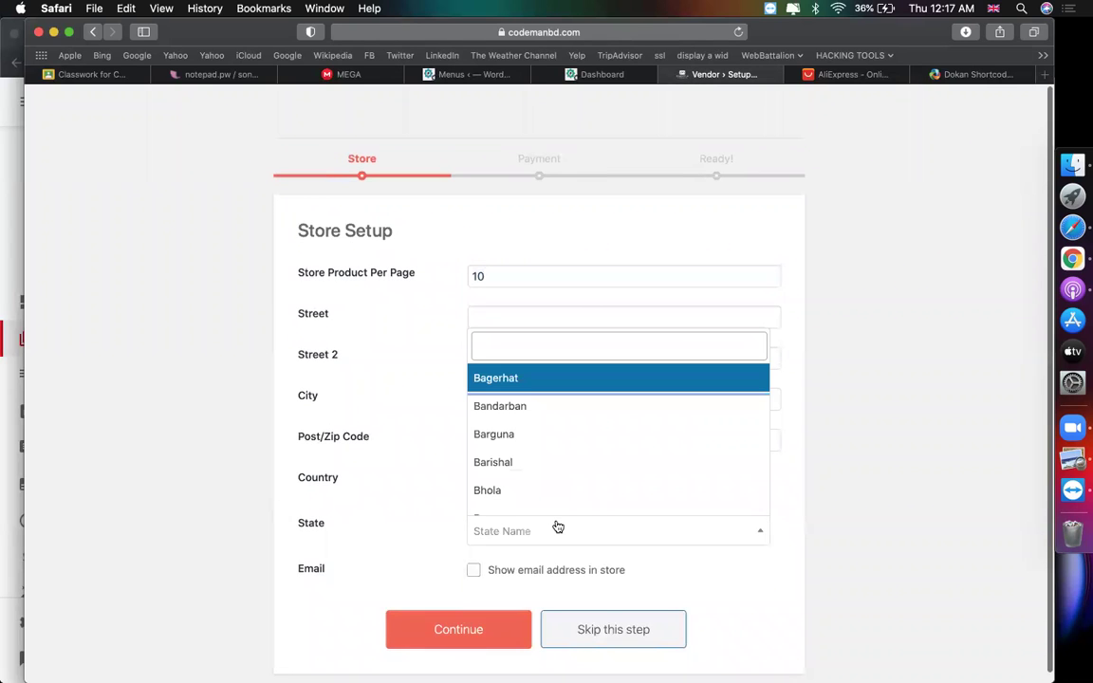
pyautogui.write('DHA')
pyautogui.press('Return')
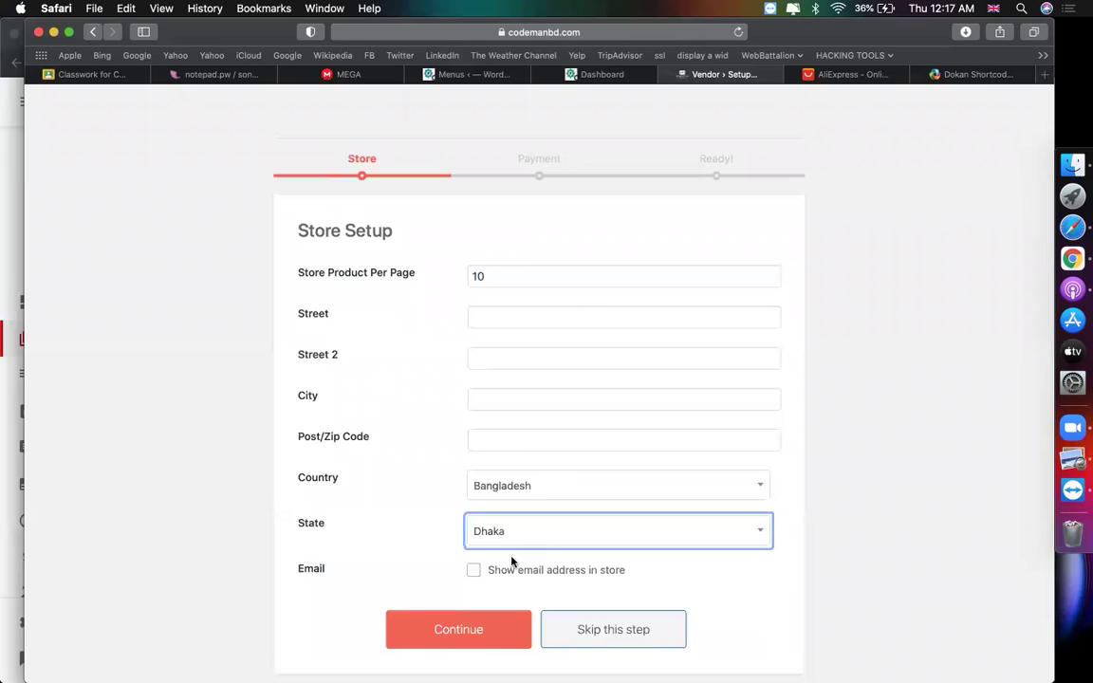
pyautogui.scroll(-1, 508, 567)
pyautogui.click(476, 560)
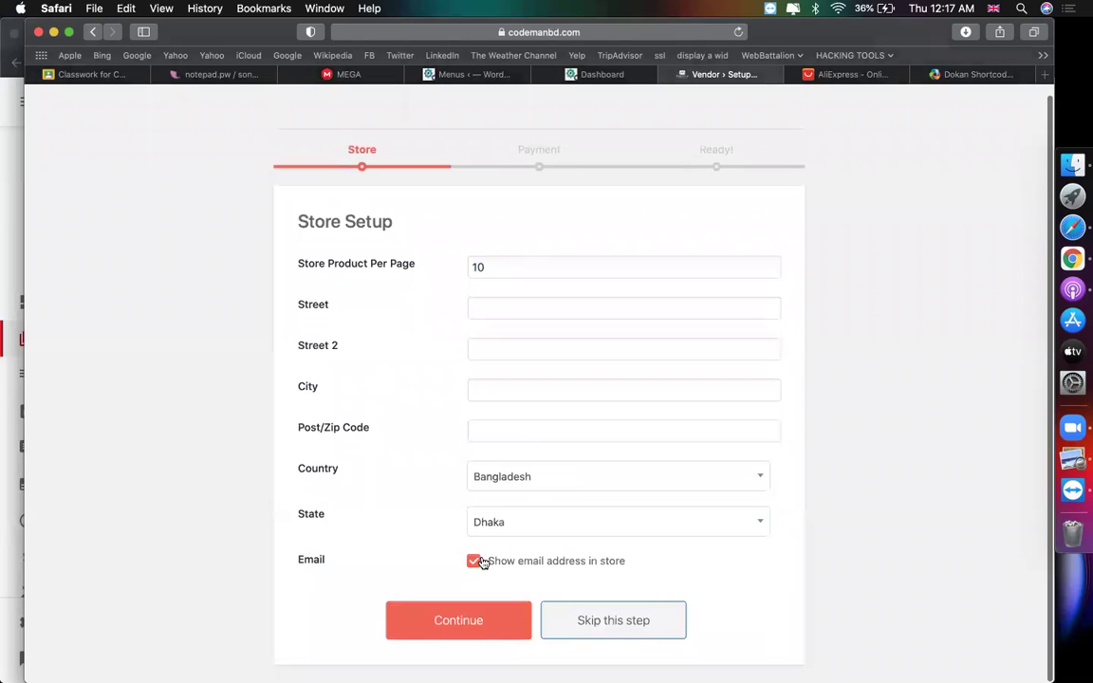
# Step: Fill in the store's street, city and postal code in Store Setup
pyautogui.click(501, 304)
pyautogui.write('GAUSIA, DHAKA')
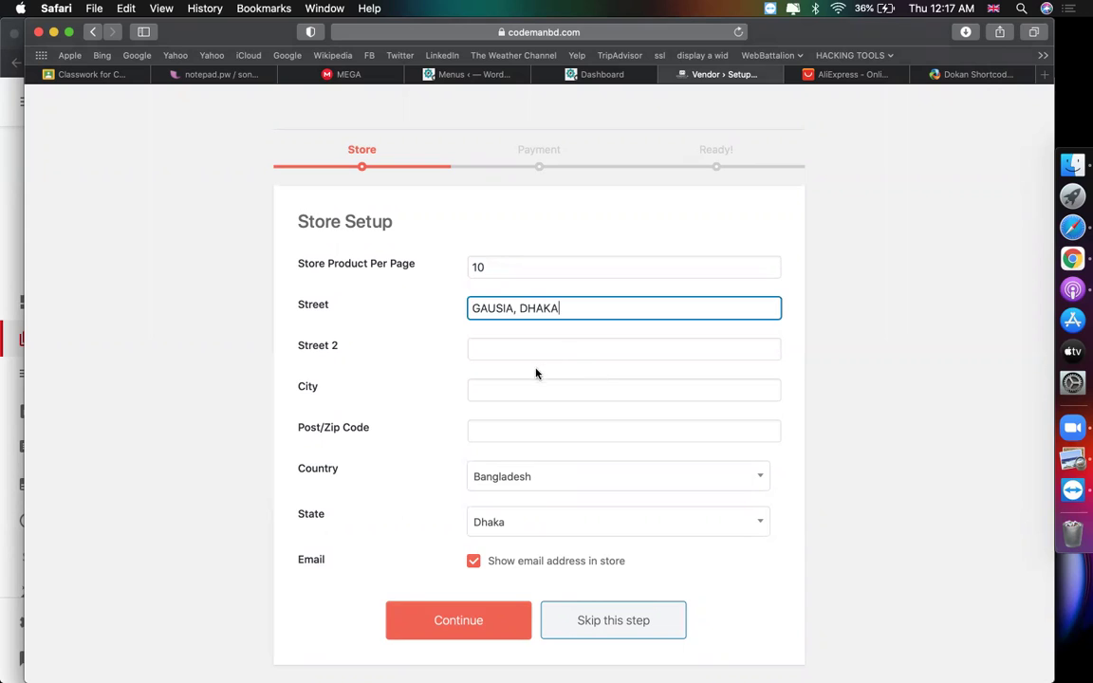
pyautogui.click(531, 294)
pyautogui.doubleClick(530, 295)
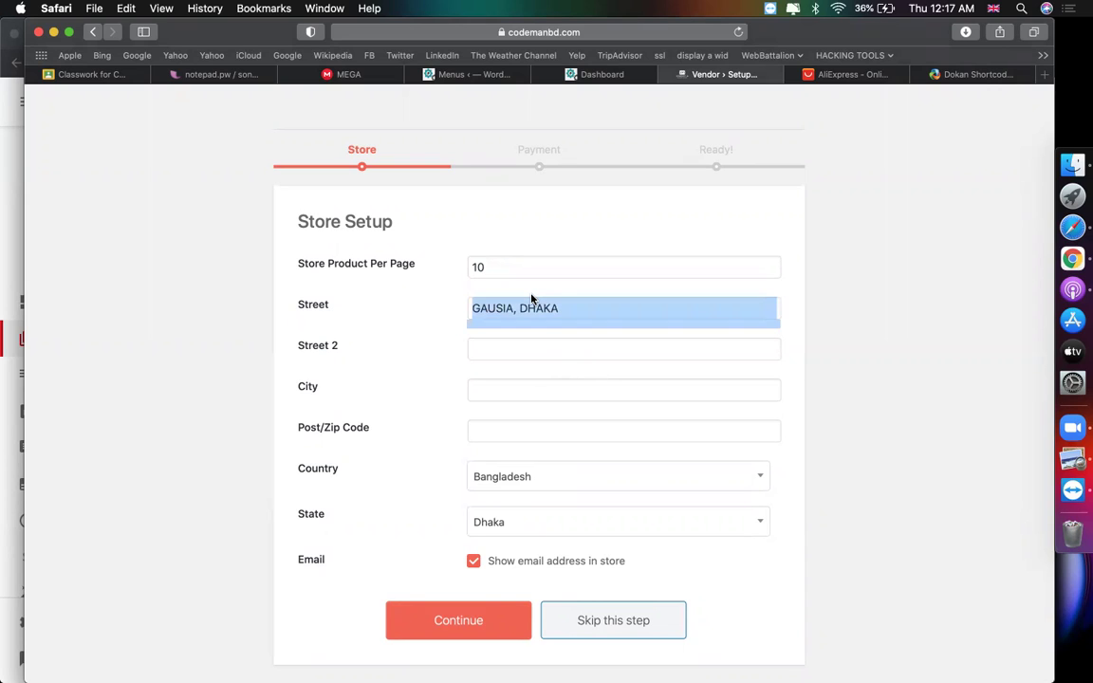
pyautogui.click(517, 388)
pyautogui.write('DHAKA')
pyautogui.press('Tab')
pyautogui.write('1209')
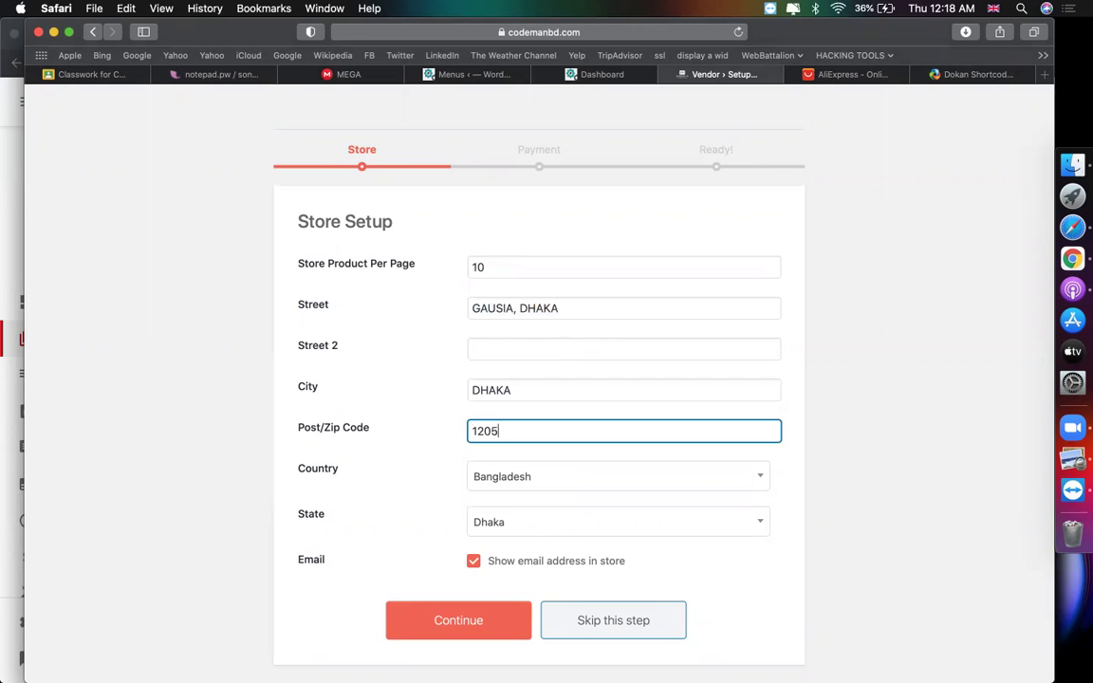
# Step: Continue through the remaining setup wizard pages and open the store dashboard
pyautogui.click(421, 631)
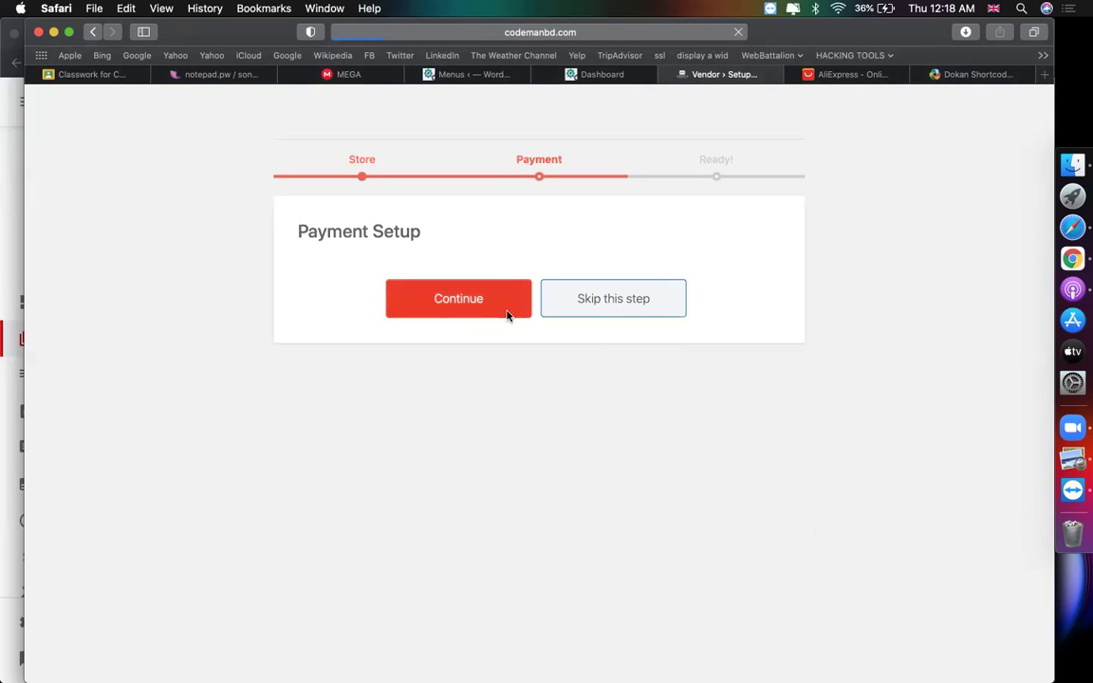
pyautogui.click(562, 366)
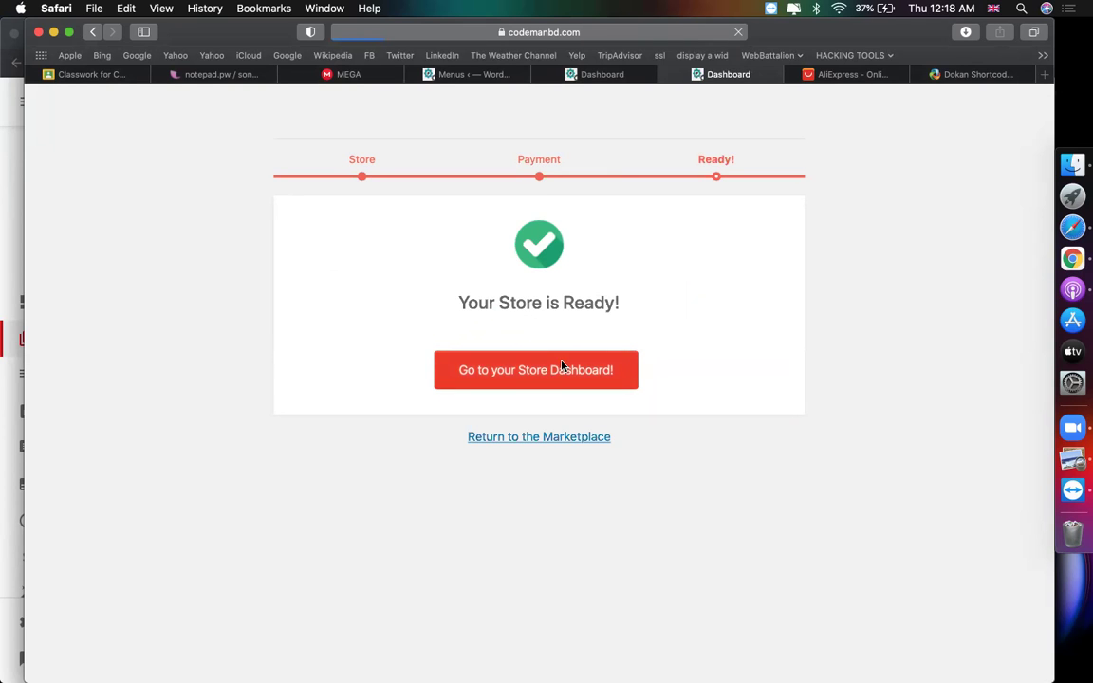
pyautogui.scroll(-5, 562, 366)
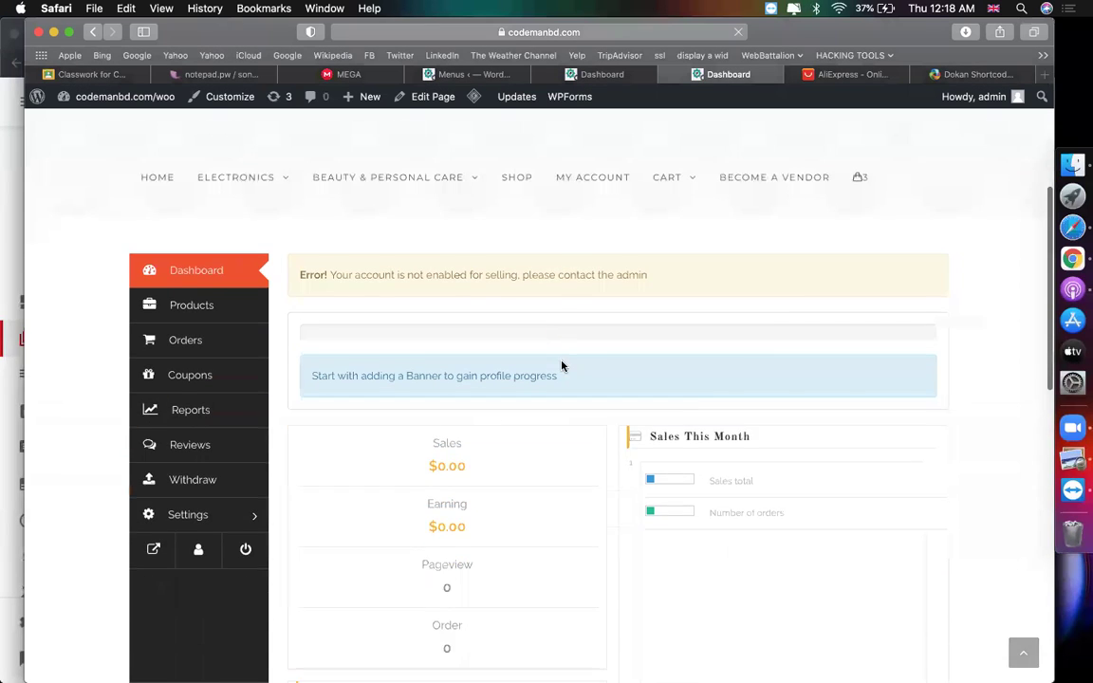
# Step: Open the vendor dashboard's Products section and look through the product list
pyautogui.click(227, 275)
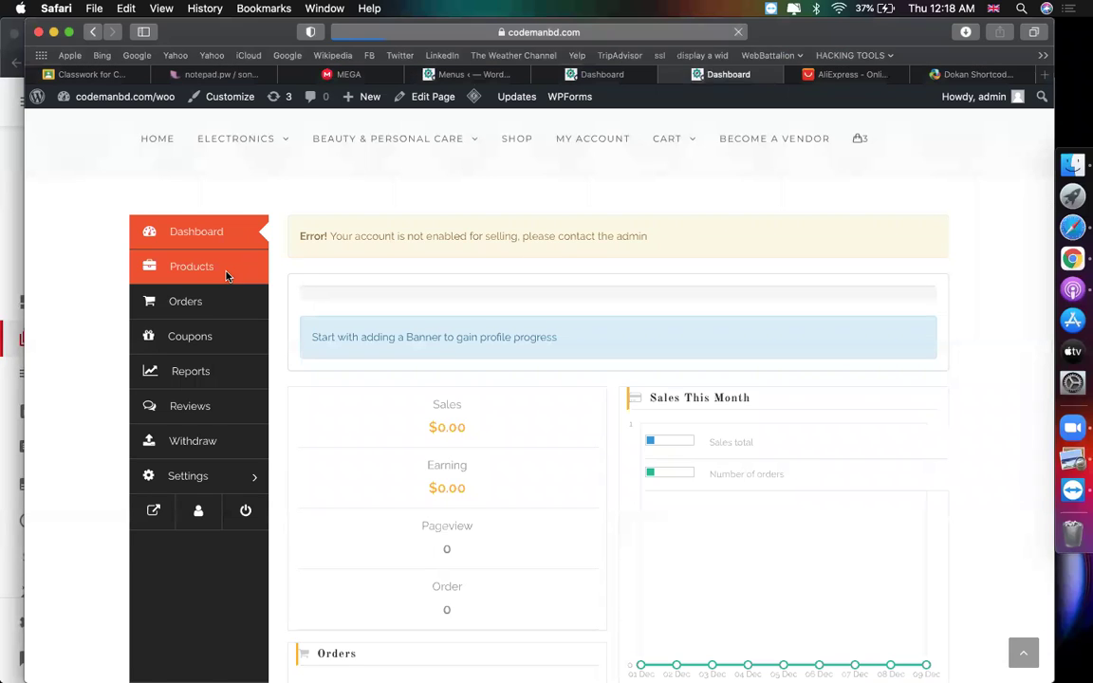
pyautogui.scroll(-5, 449, 350)
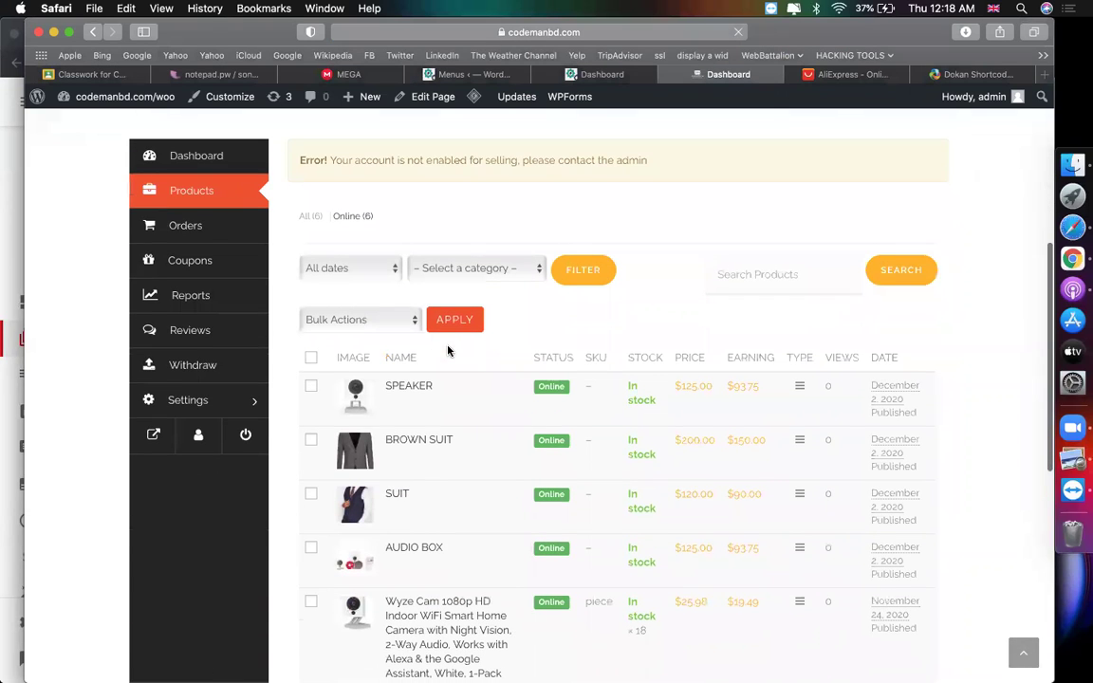
pyautogui.scroll(-2, 609, 309)
pyautogui.scroll(-10, 776, 517)
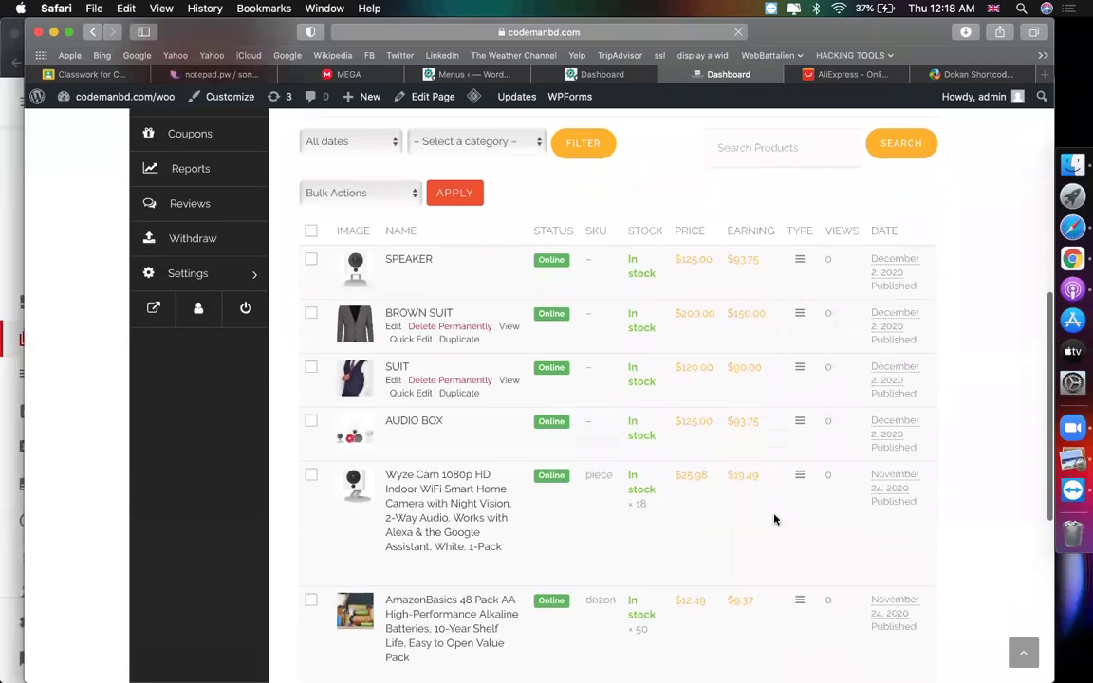
pyautogui.scroll(15, 601, 534)
pyautogui.scroll(-3, 601, 534)
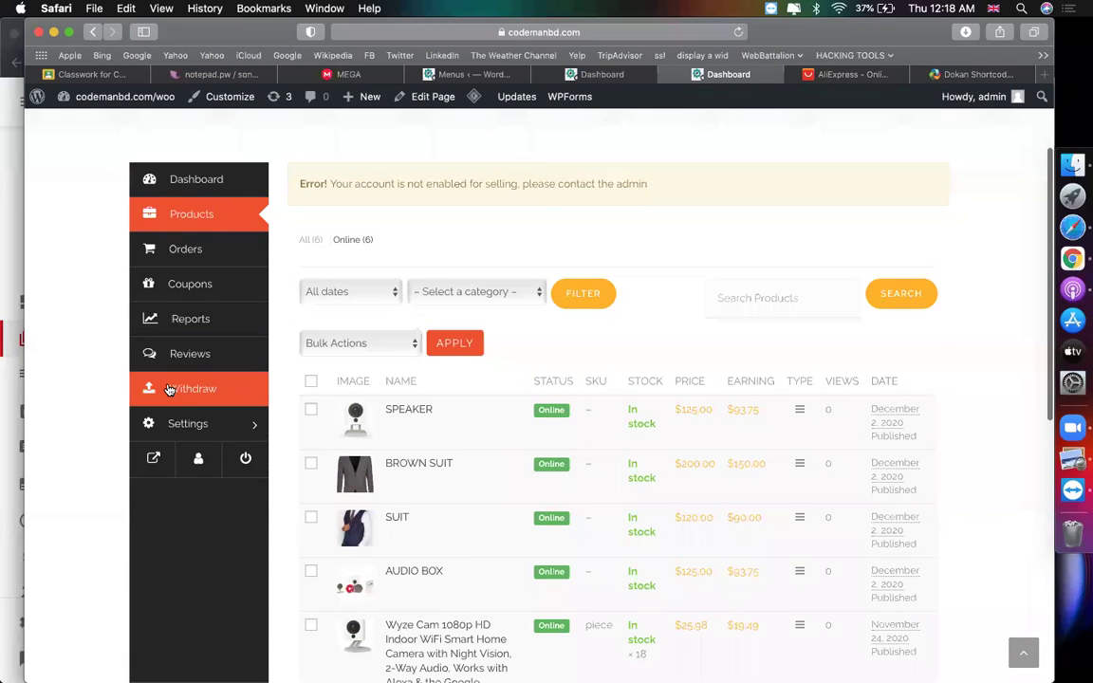
# Step: Open the vendor dashboard's Orders section and examine its order list and filters
pyautogui.click(211, 249)
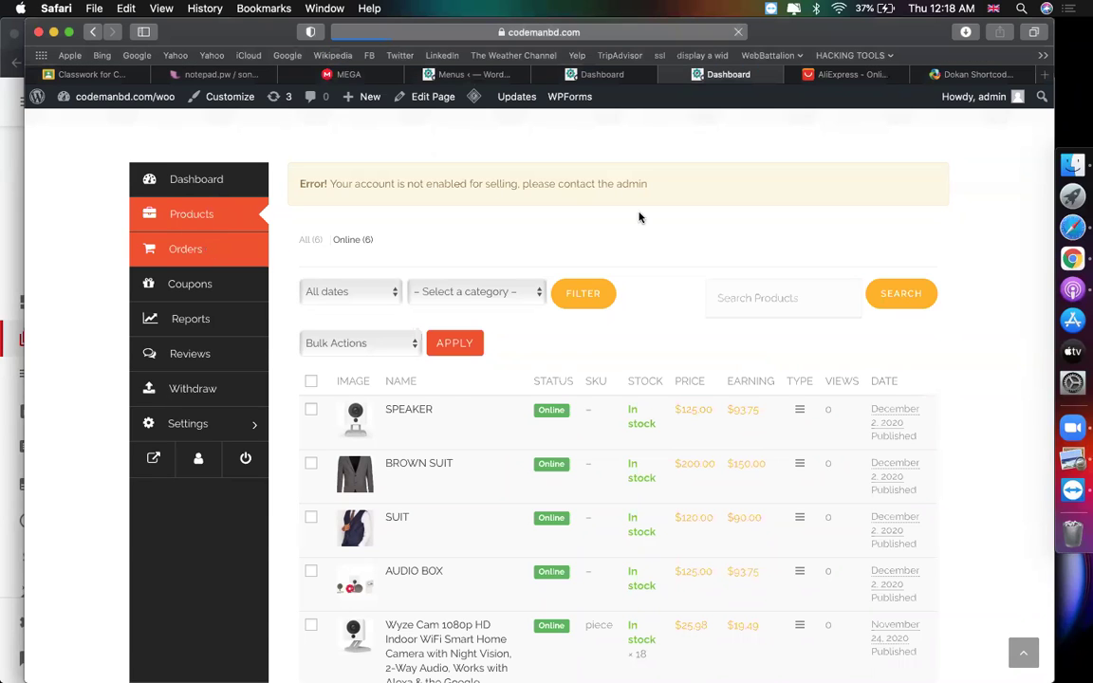
pyautogui.scroll(-5, 542, 354)
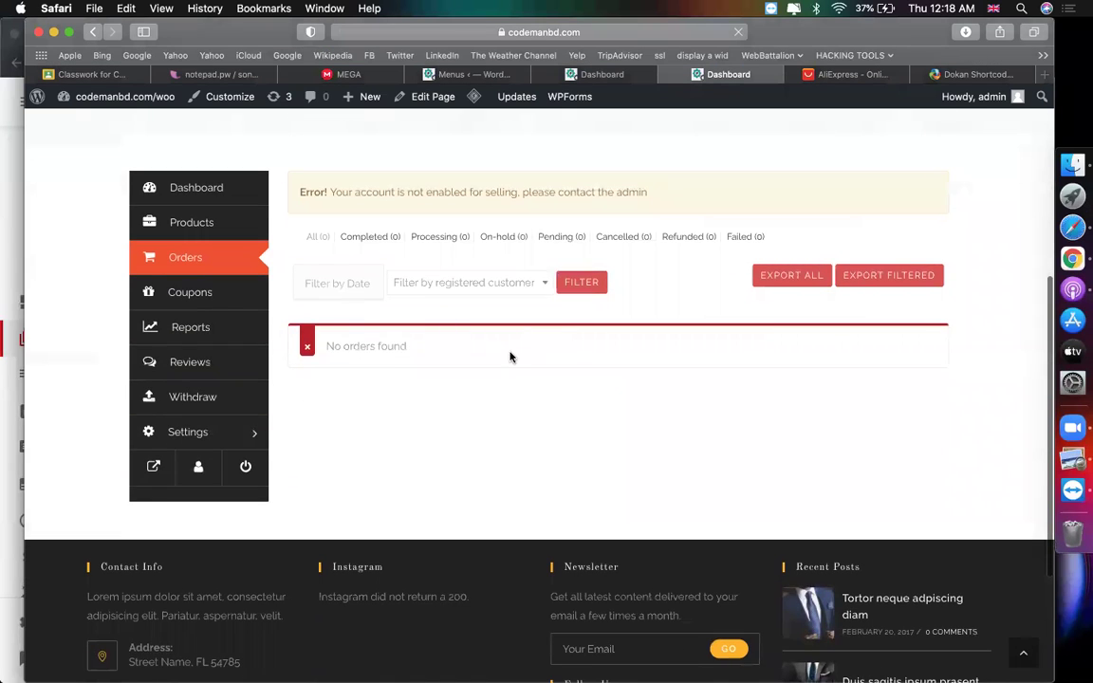
pyautogui.scroll(-4, 664, 266)
pyautogui.scroll(5, 542, 260)
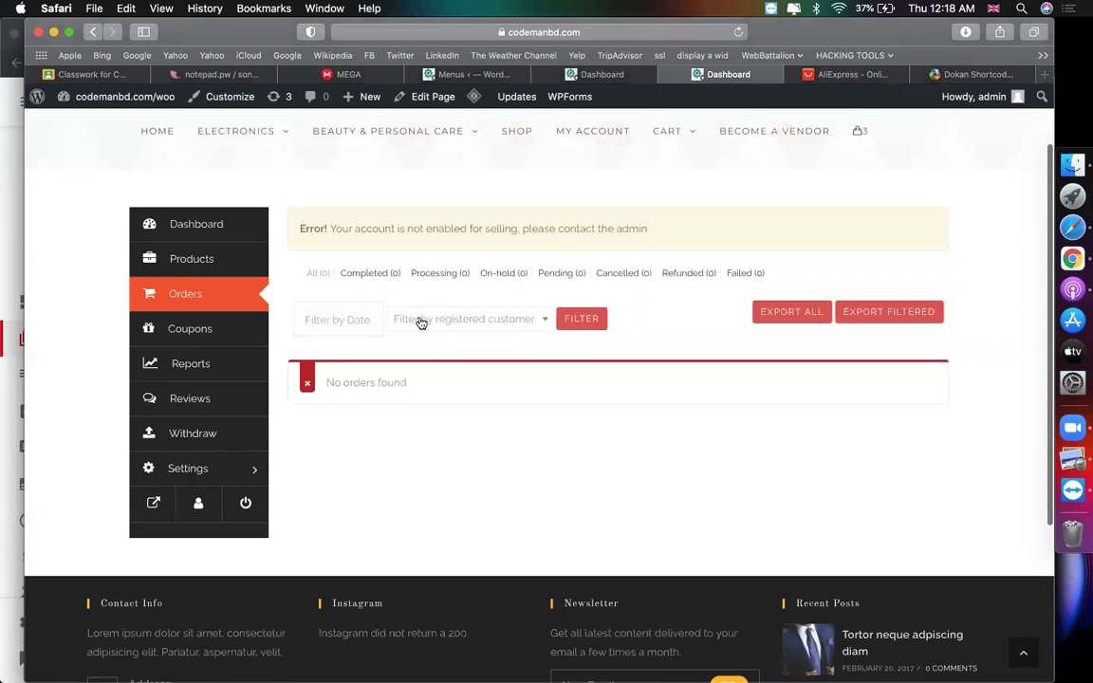
pyautogui.scroll(2, 419, 317)
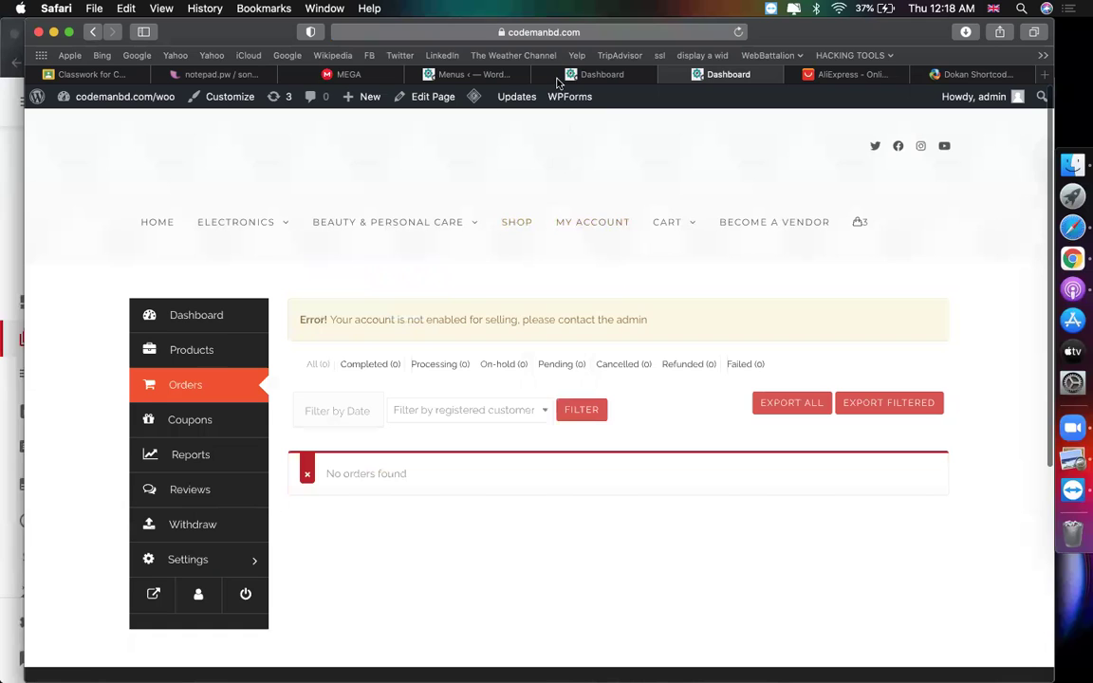
# Step: Open the site's front end in a new browser tab from the WordPress admin and switch to it
pyautogui.click(460, 75)
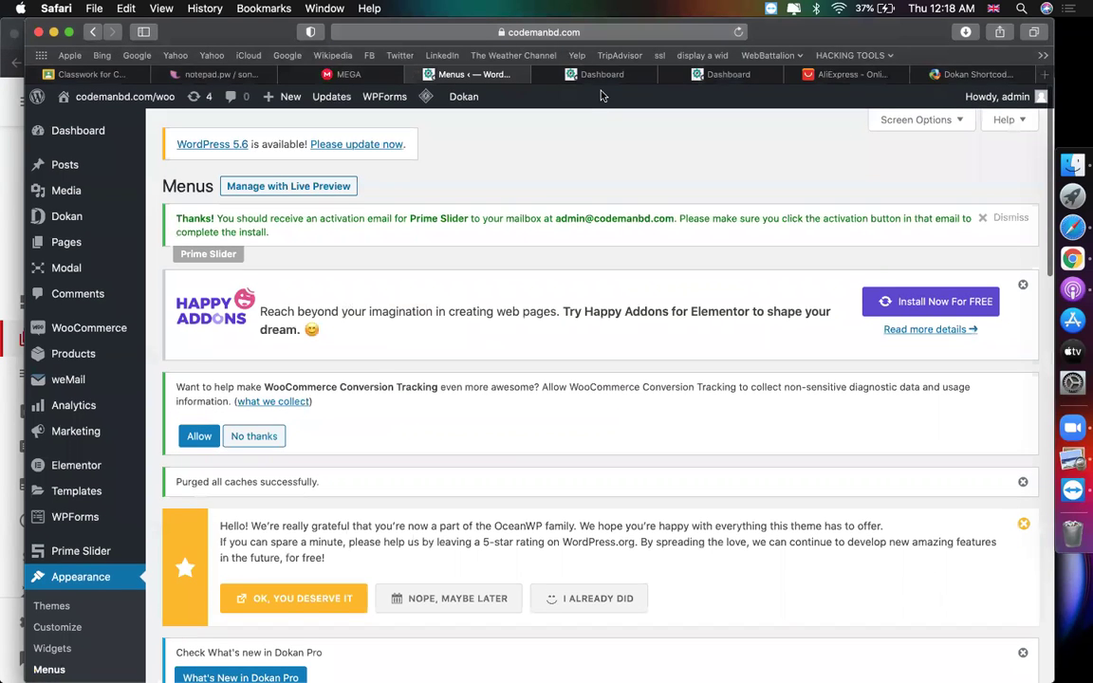
pyautogui.click(592, 75)
pyautogui.scroll(1, 225, 218)
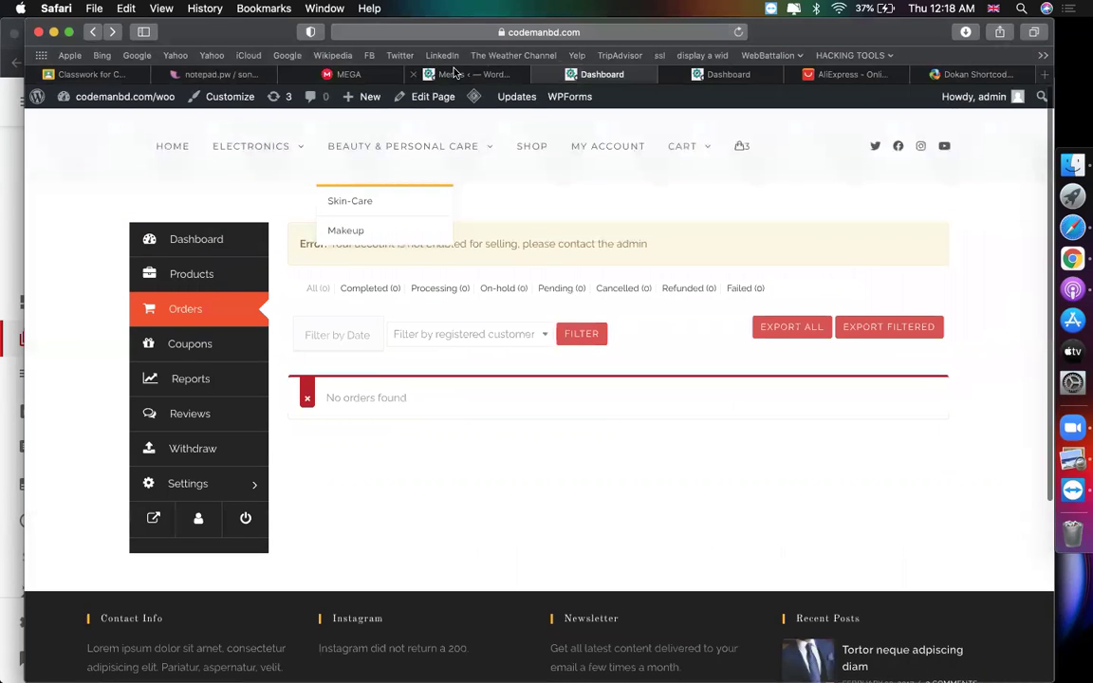
pyautogui.click(457, 71)
pyautogui.moveTo(122, 101)
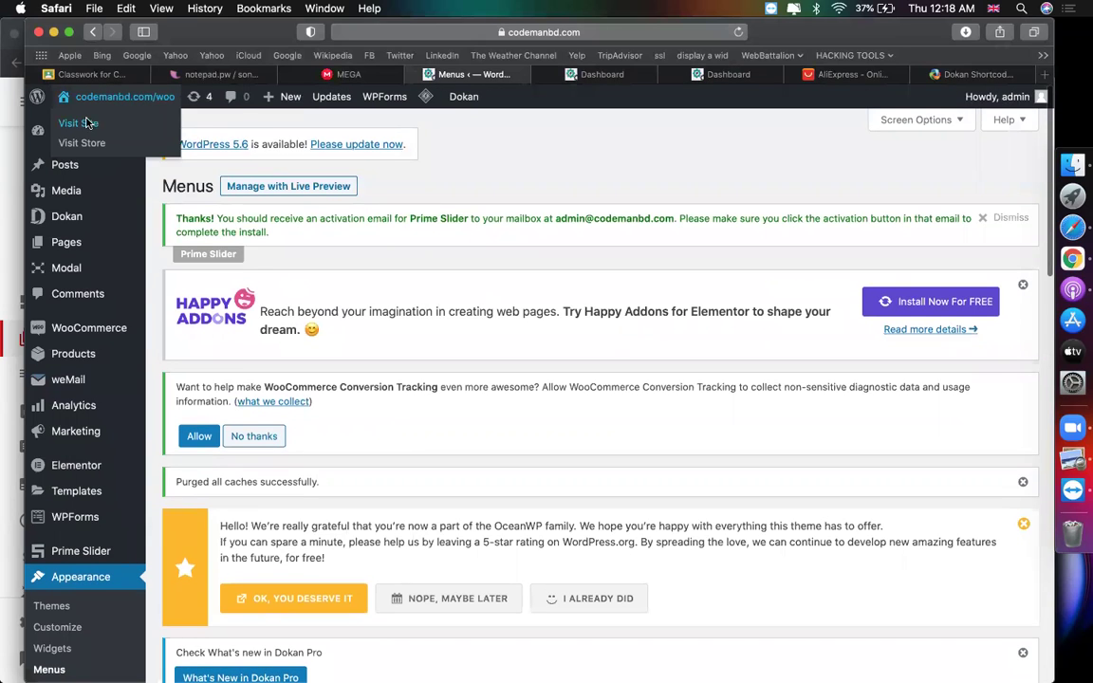
pyautogui.rightClick(87, 123)
pyautogui.click(114, 120)
pyautogui.click(746, 78)
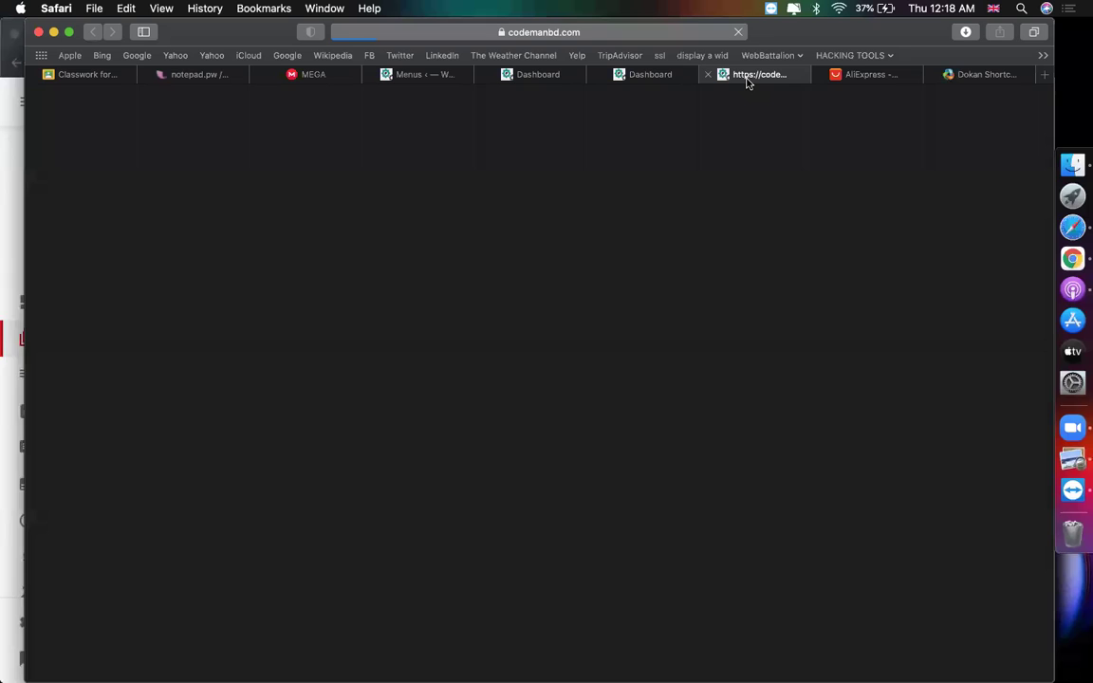
# Step: Open the SPEAKER product from the home page and add a quantity of 2 to the cart
pyautogui.scroll(-10, 518, 322)
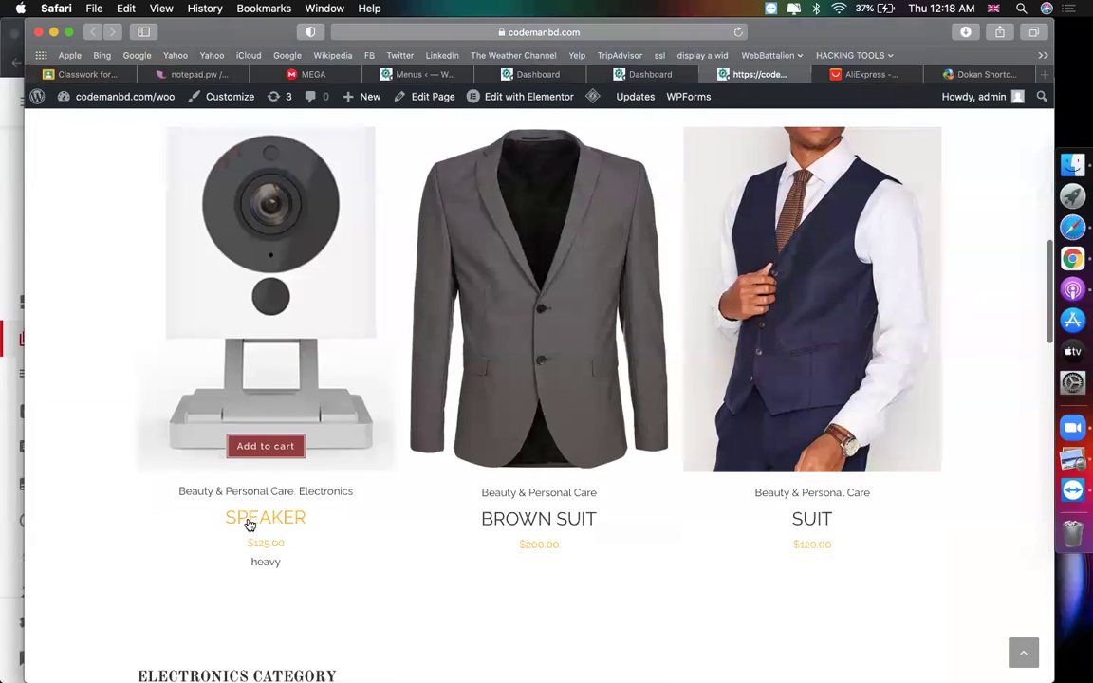
pyautogui.click(249, 524)
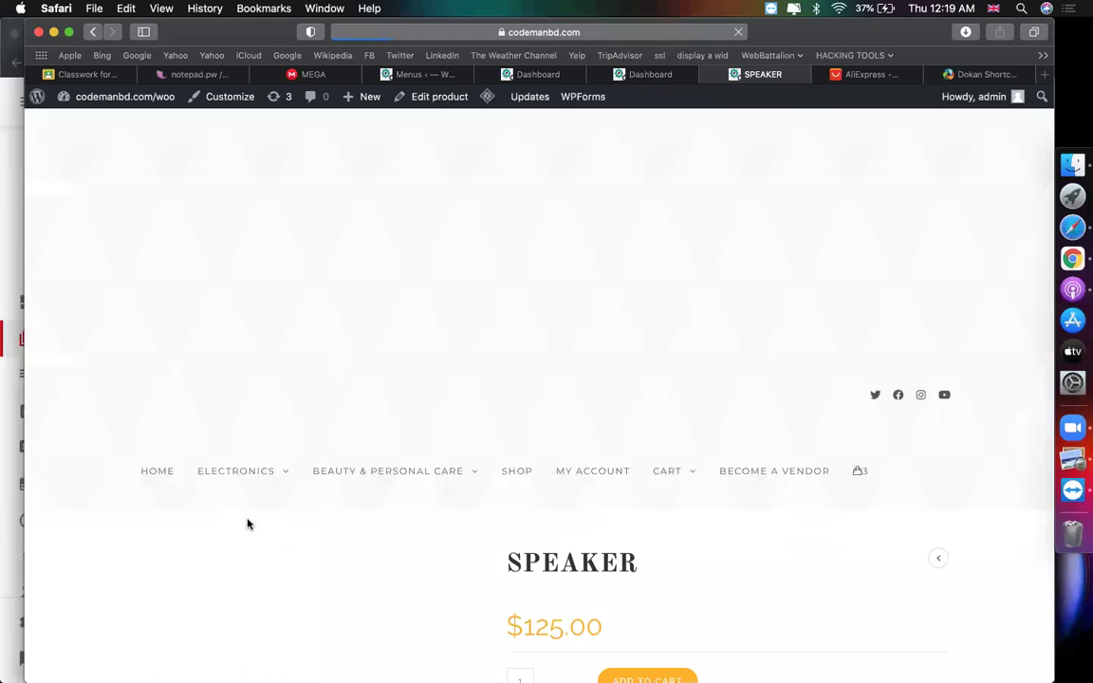
pyautogui.scroll(-3, 363, 512)
pyautogui.click(573, 441)
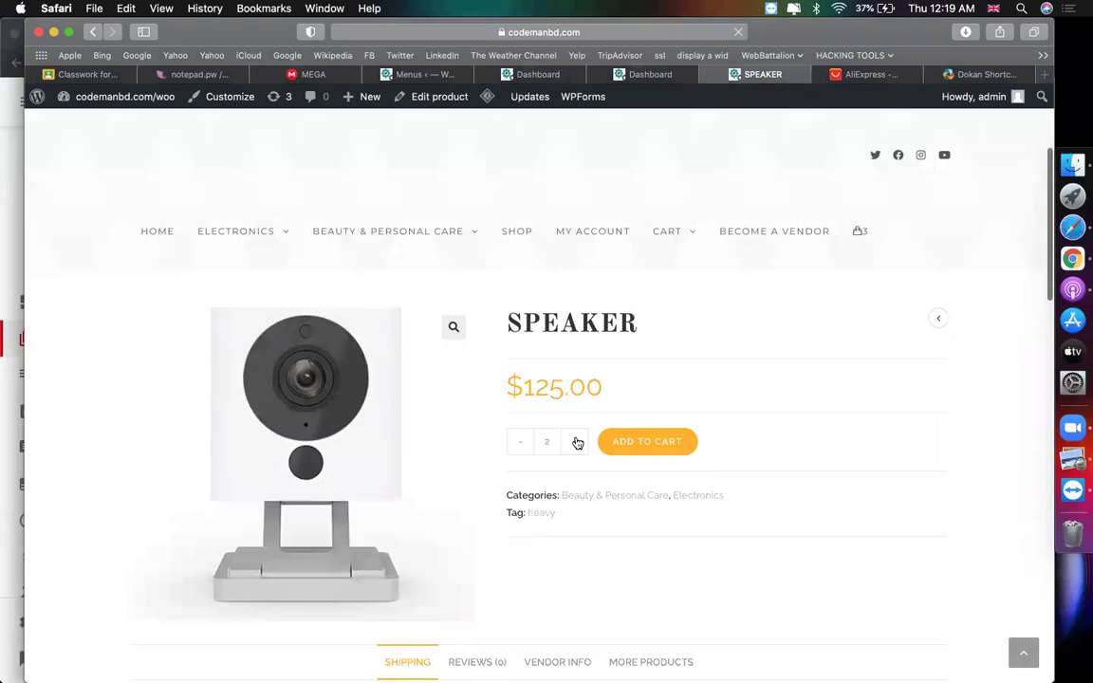
pyautogui.click(647, 441)
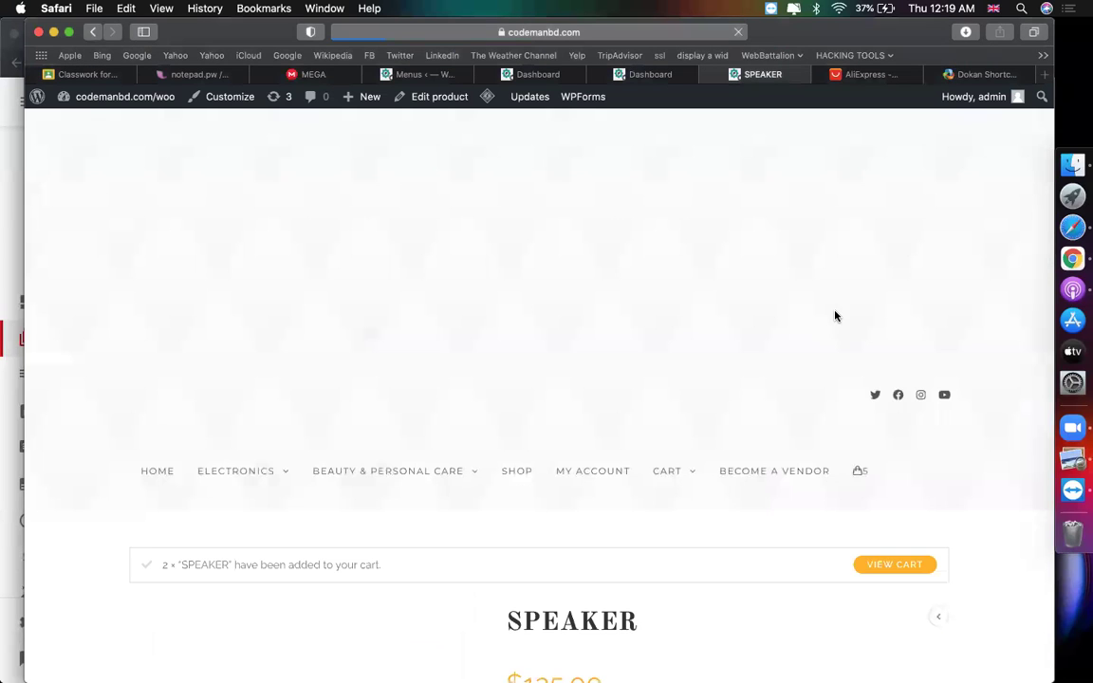
# Step: View the cart and examine its items and cart totals
pyautogui.scroll(-4, 835, 316)
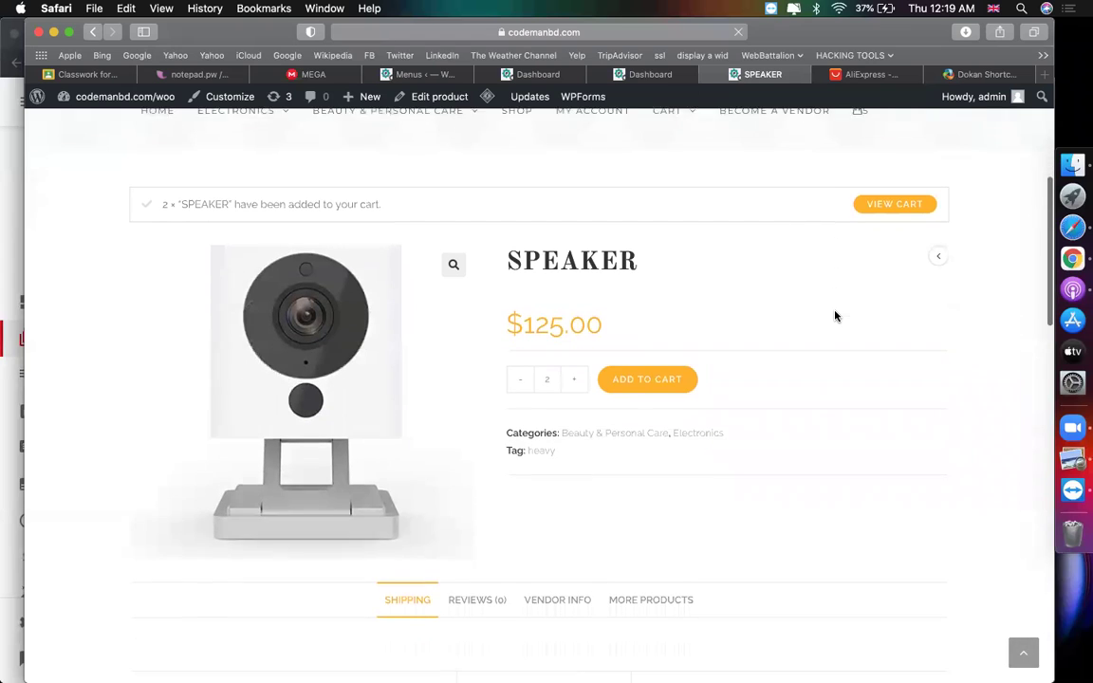
pyautogui.click(894, 201)
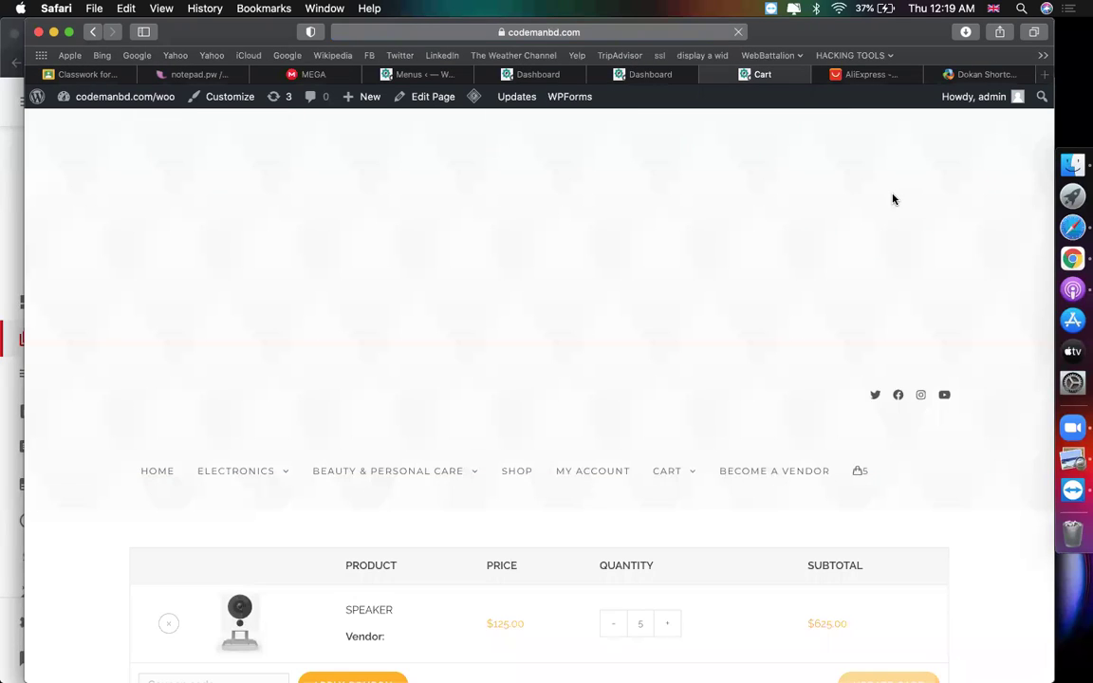
pyautogui.scroll(-5, 892, 199)
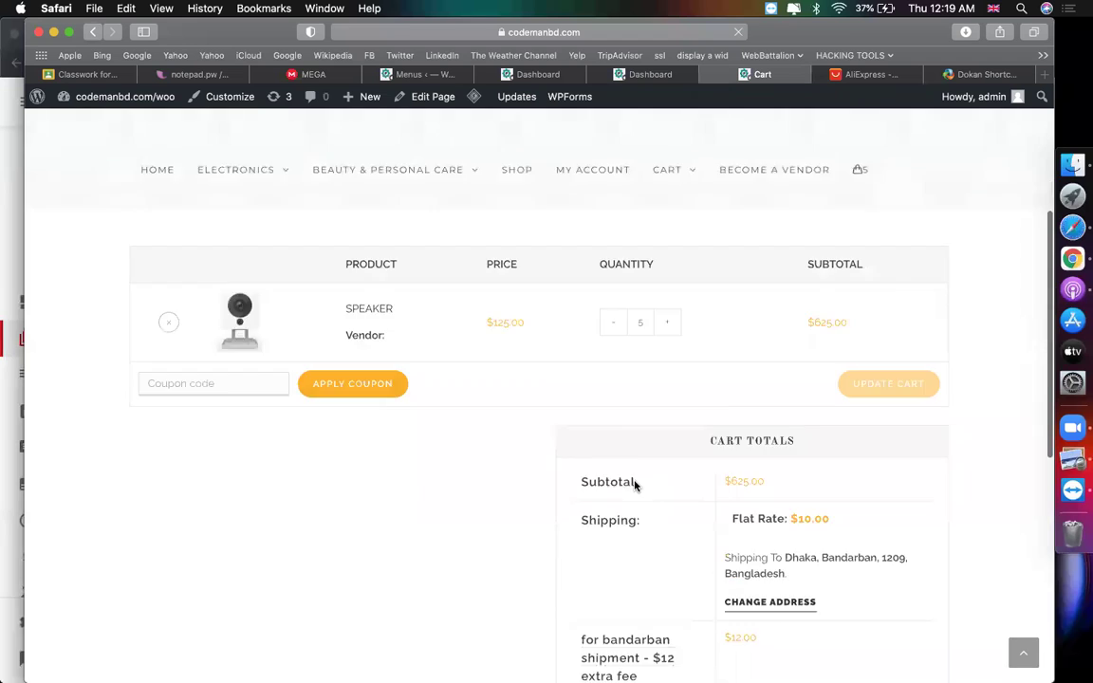
# Step: Proceed to checkout from the cart, choose Cash on delivery as the payment method and place the order
pyautogui.scroll(-6, 635, 485)
pyautogui.click(762, 446)
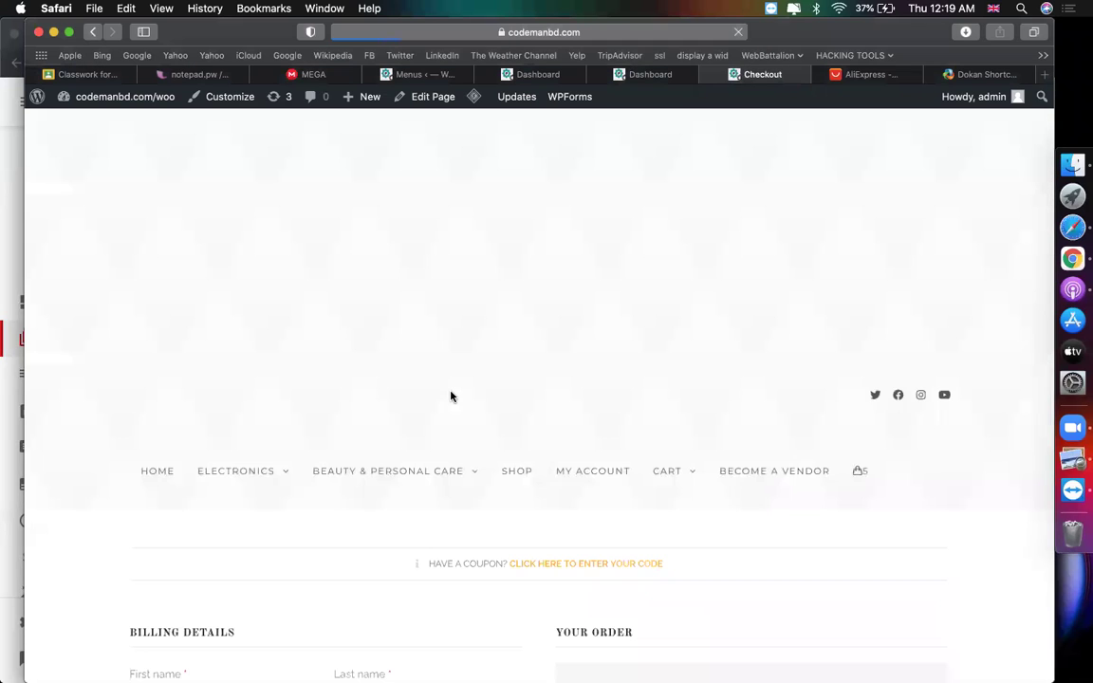
pyautogui.scroll(-5, 451, 396)
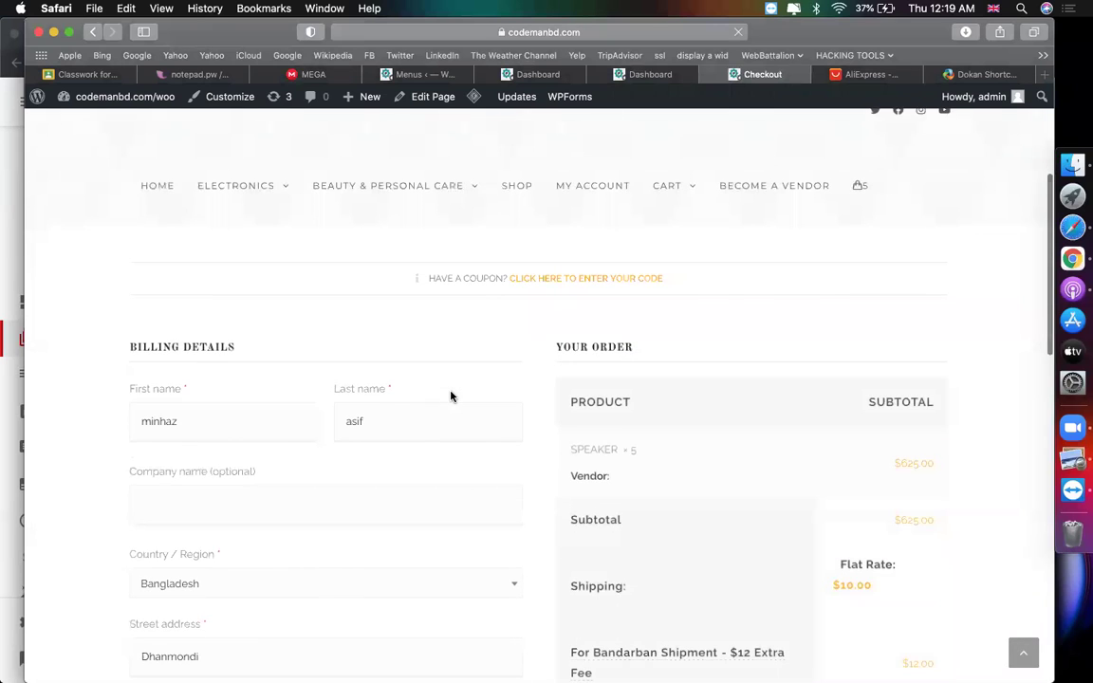
pyautogui.scroll(-7, 450, 396)
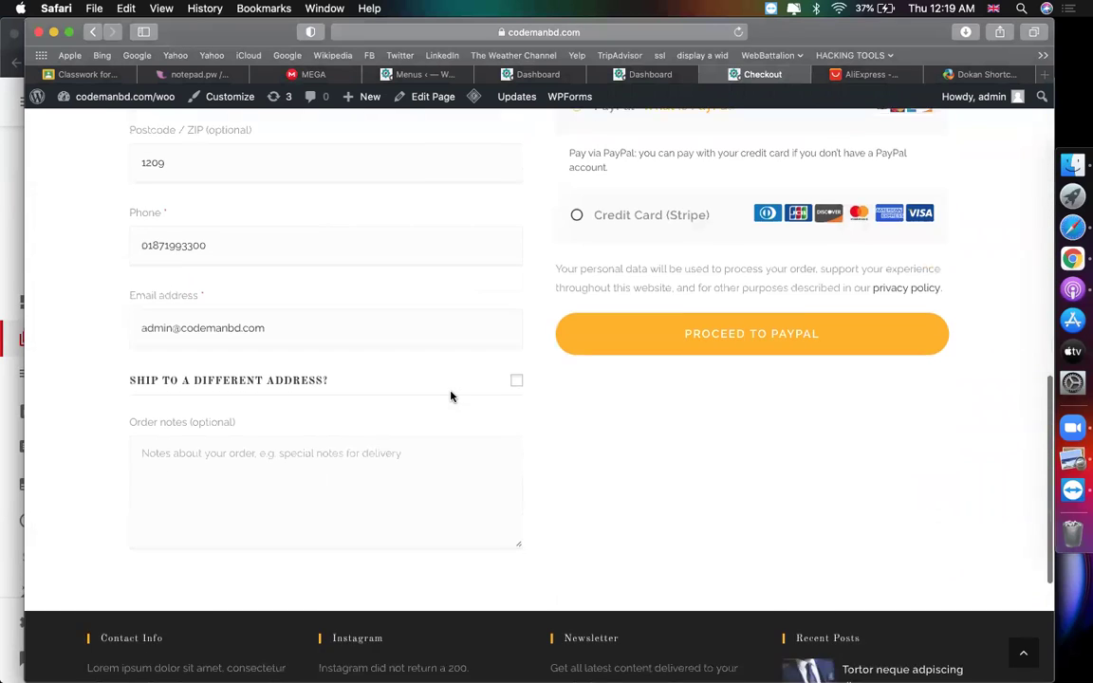
pyautogui.scroll(3, 450, 396)
pyautogui.scroll(1, 451, 397)
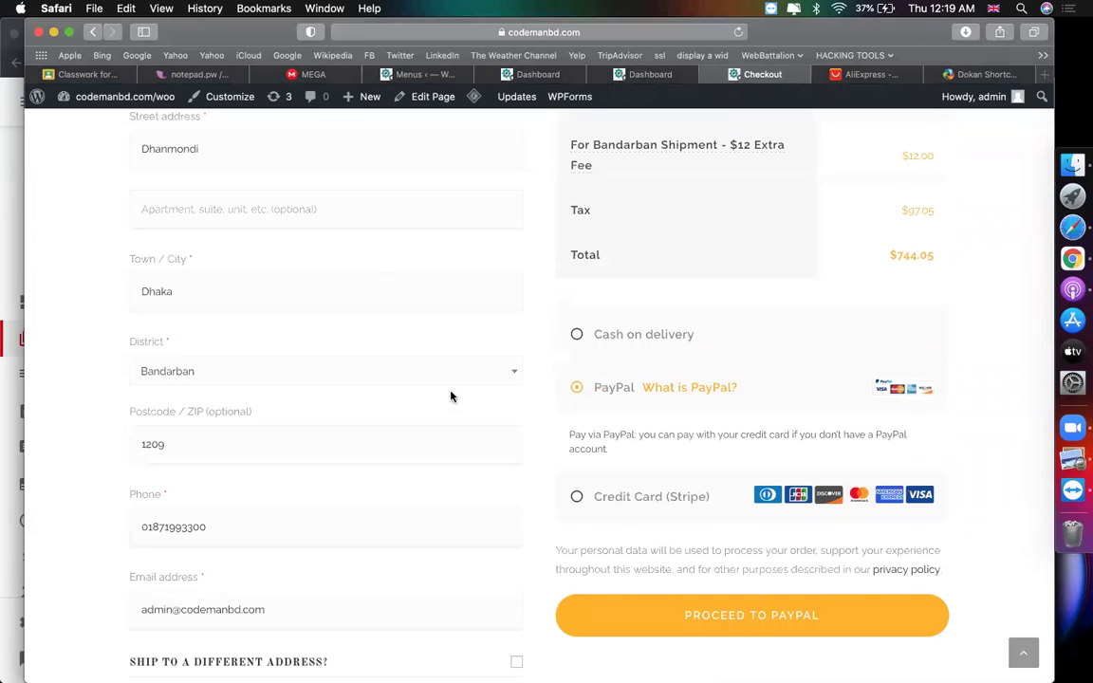
pyautogui.click(694, 357)
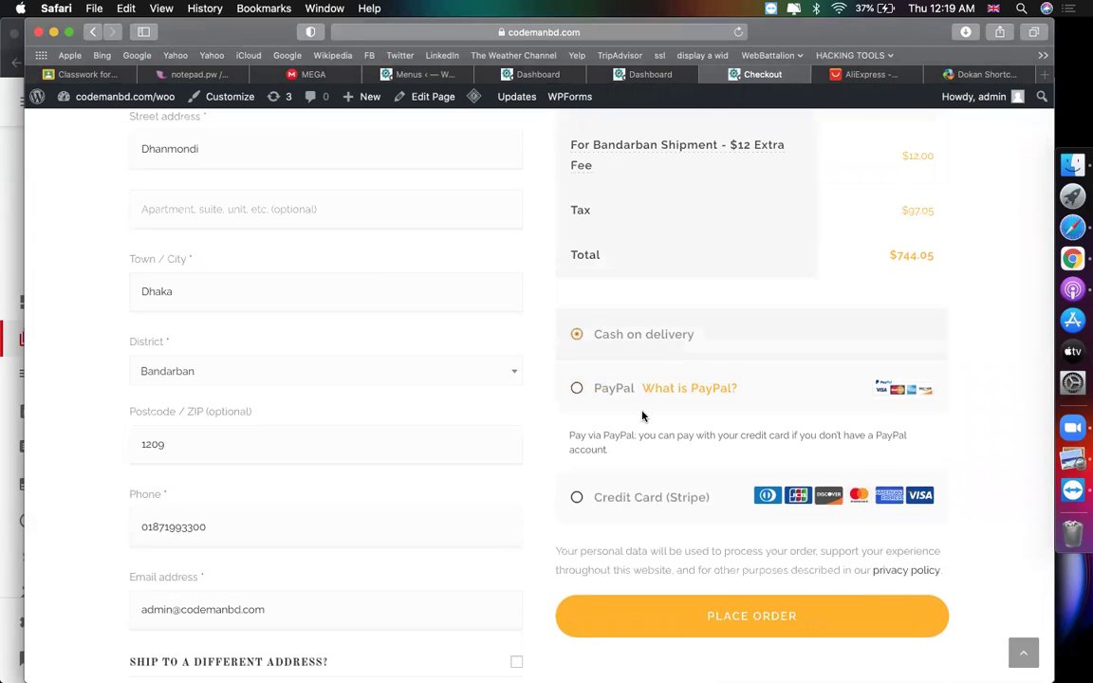
pyautogui.click(635, 608)
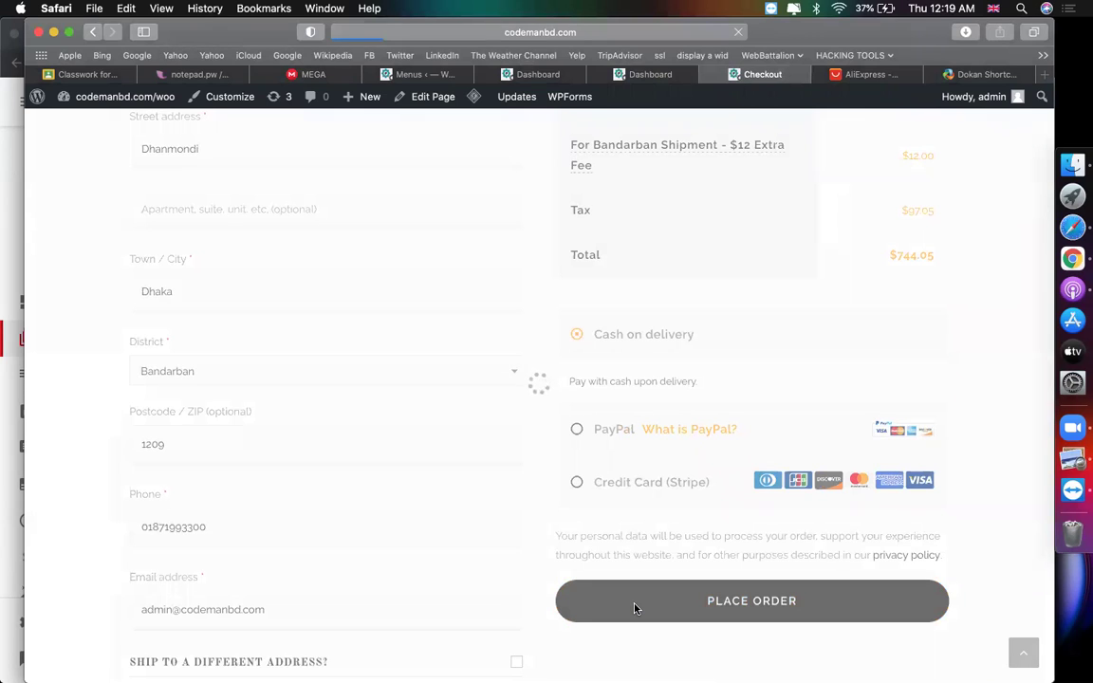
# Step: Switch to the WordPress admin and open the WooCommerce orders list
pyautogui.click(414, 75)
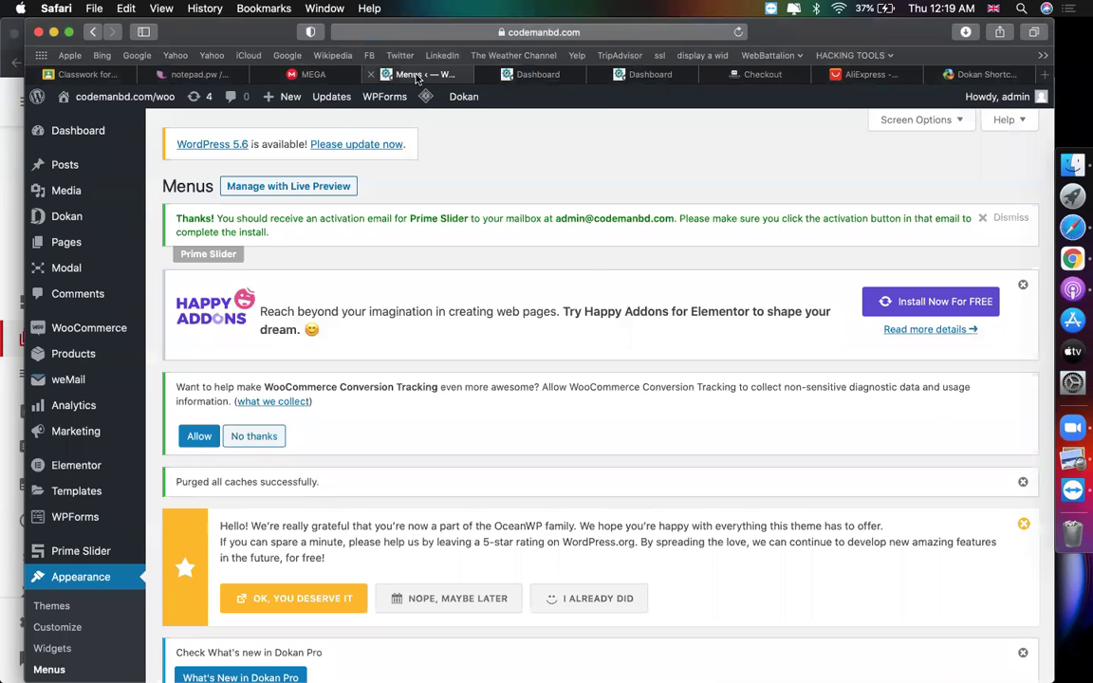
pyautogui.moveTo(109, 328)
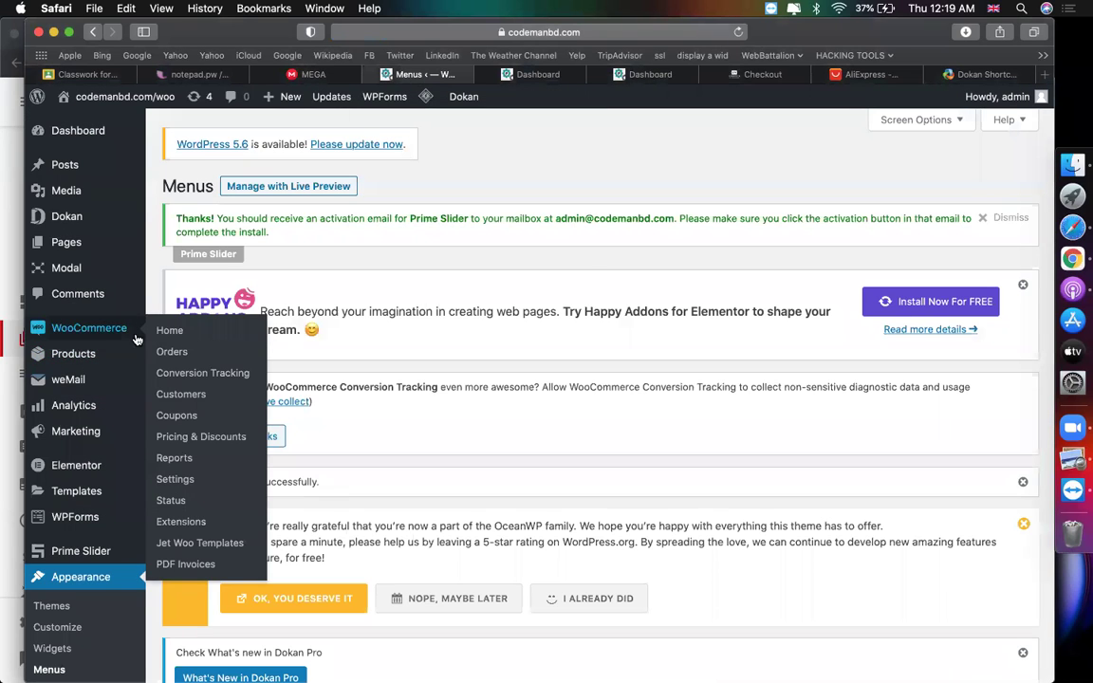
pyautogui.click(167, 353)
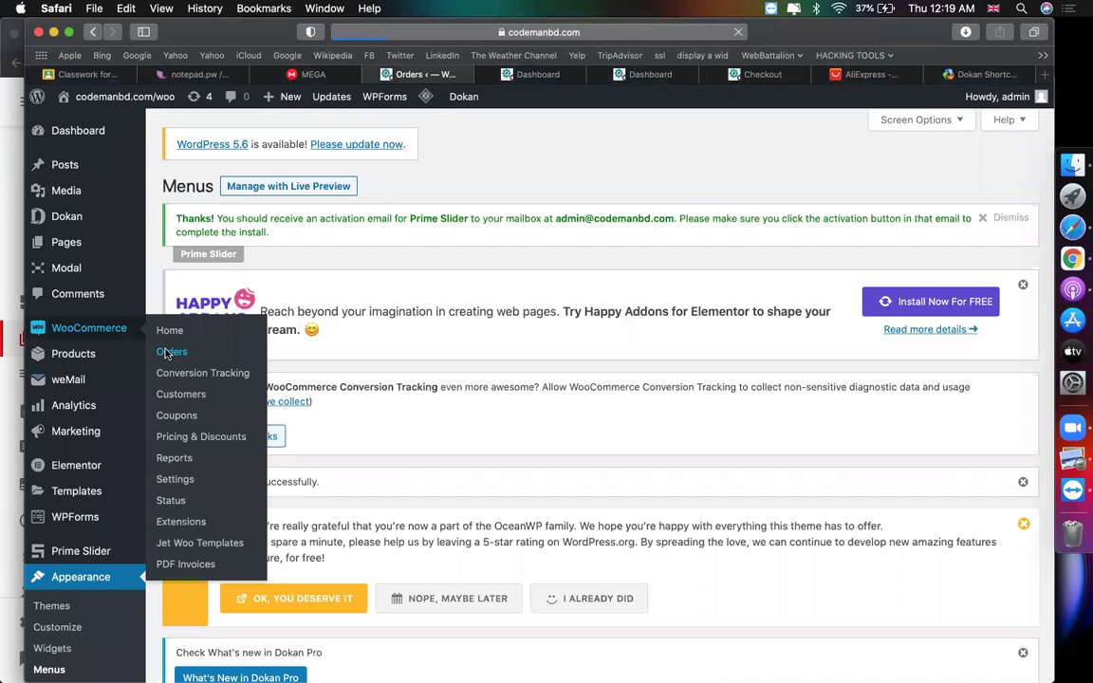
# Step: Return to the checkout page and examine the confirmation message and details of the placed order
pyautogui.click(520, 74)
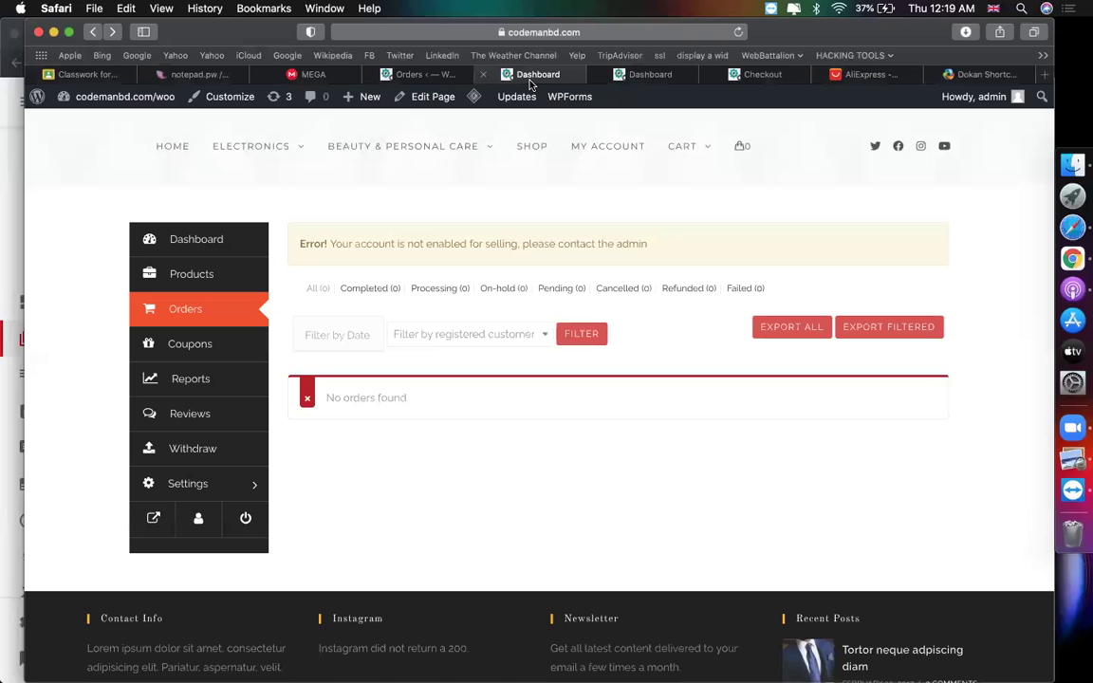
pyautogui.click(761, 74)
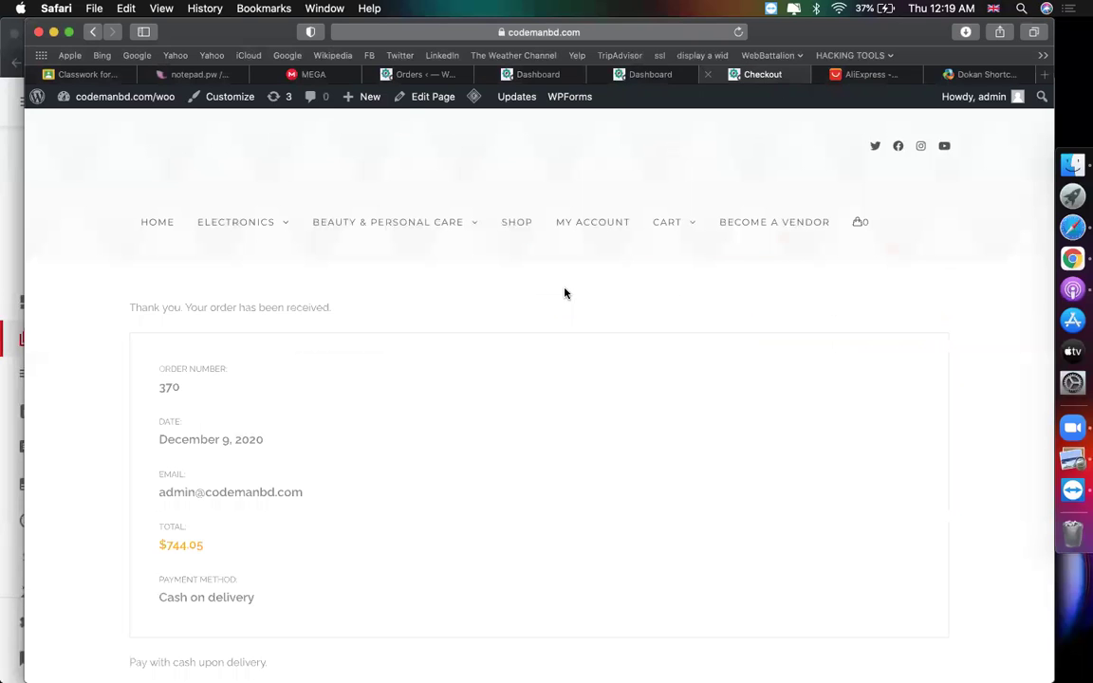
pyautogui.scroll(-10, 564, 293)
pyautogui.scroll(10, 563, 294)
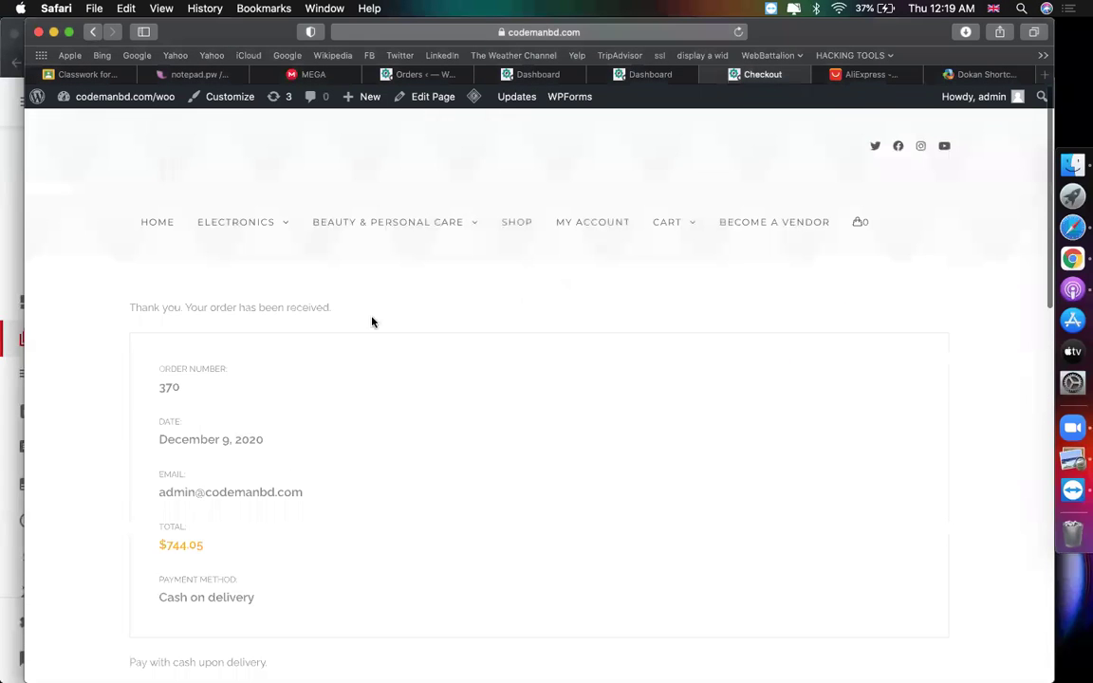
pyautogui.moveTo(129, 305); pyautogui.dragTo(439, 304)
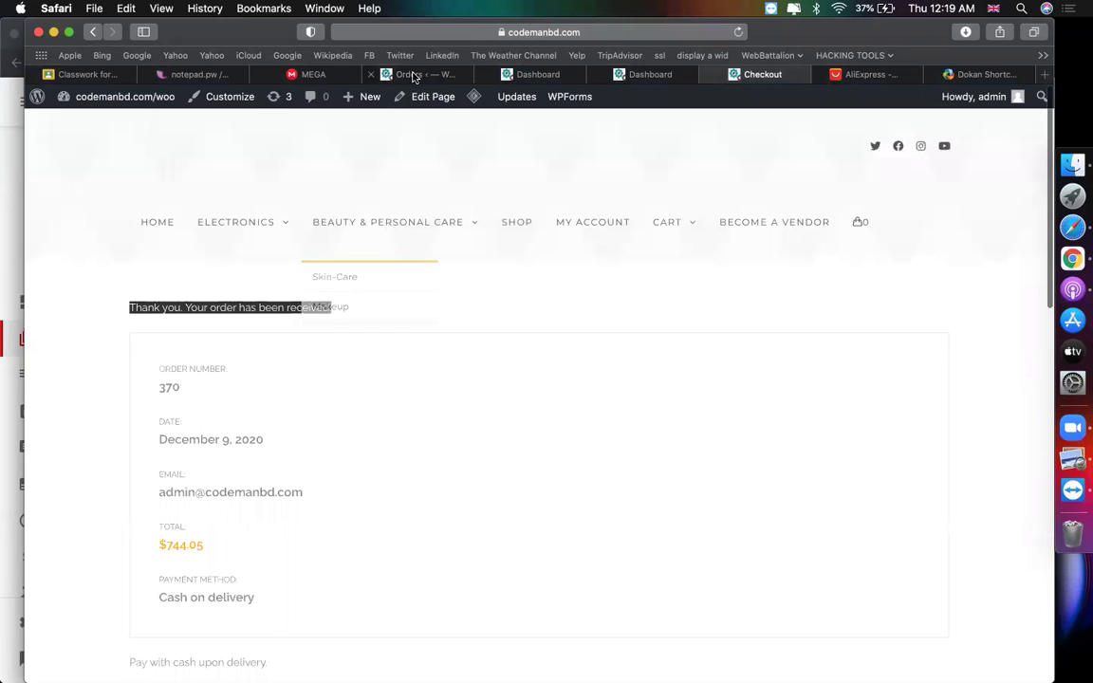
# Step: Check the new order in the WooCommerce orders list and compare it with its entry in the vendor dashboard's Orders section
pyautogui.click(414, 74)
pyautogui.scroll(-15, 396, 257)
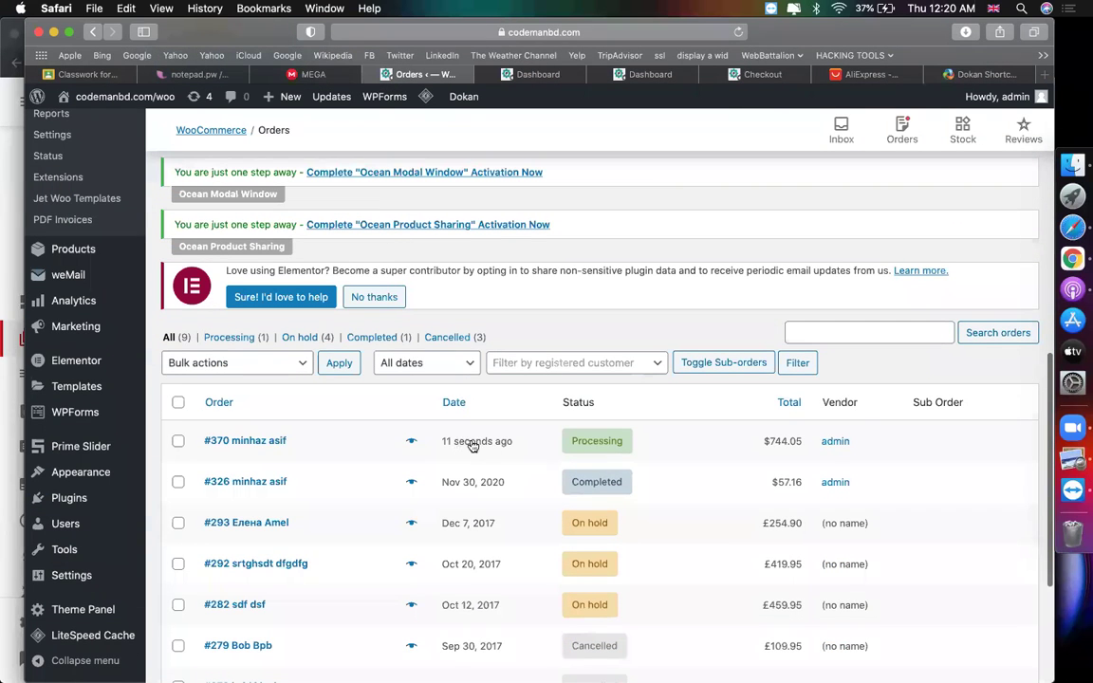
pyautogui.click(628, 81)
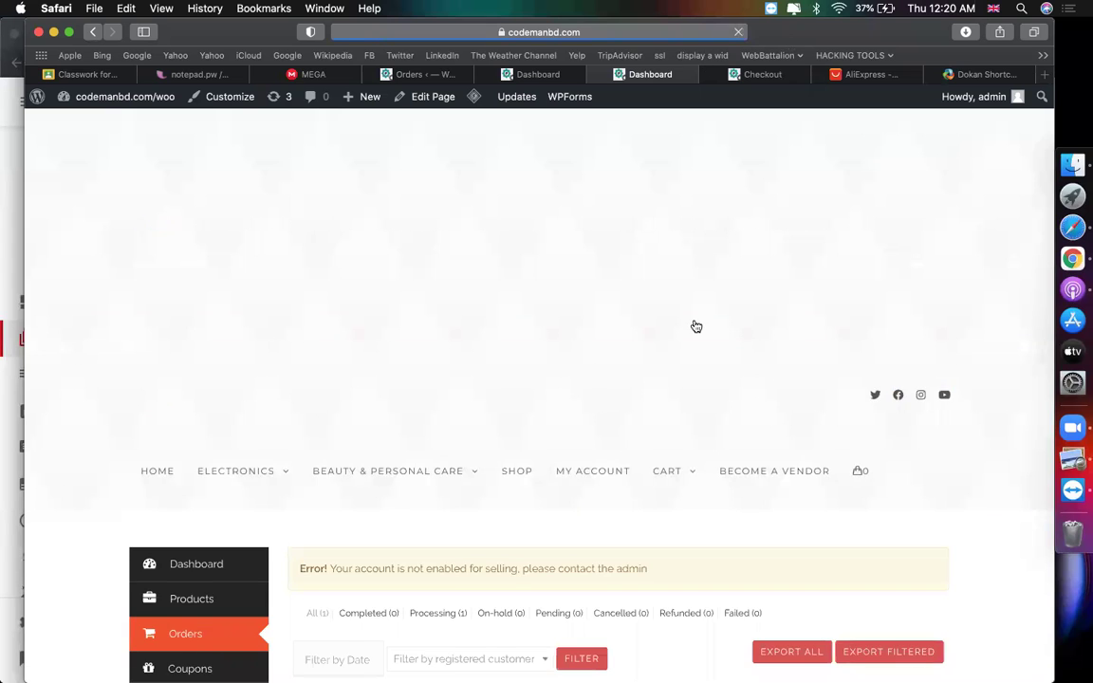
pyautogui.scroll(-2, 383, 430)
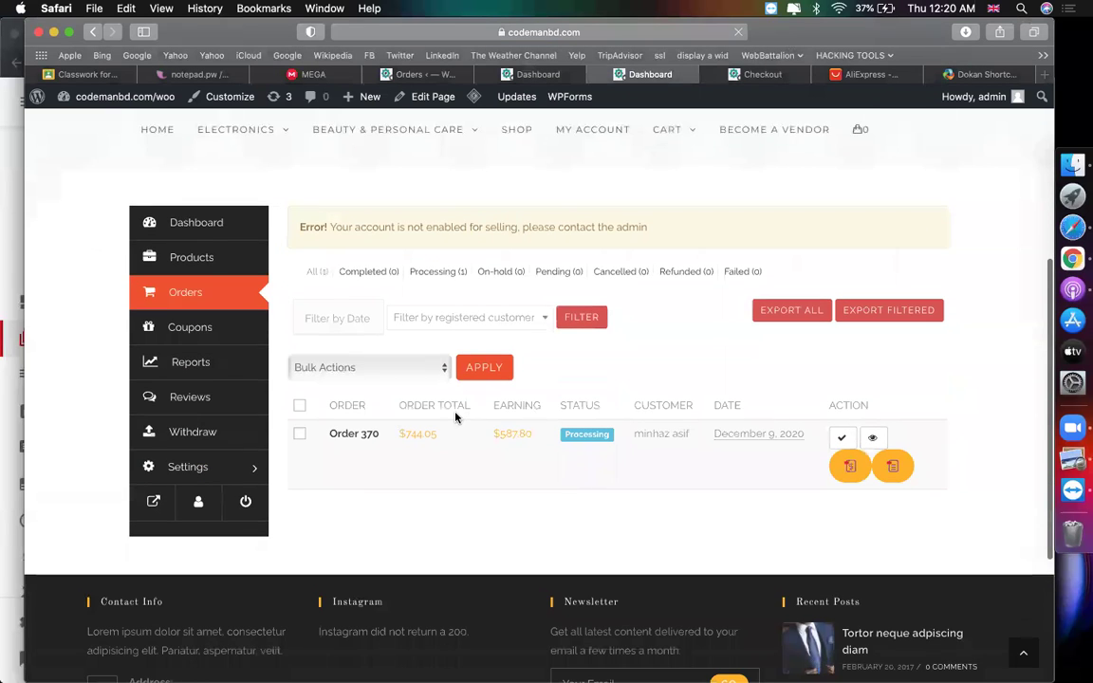
pyautogui.scroll(-5, 454, 413)
pyautogui.click(419, 74)
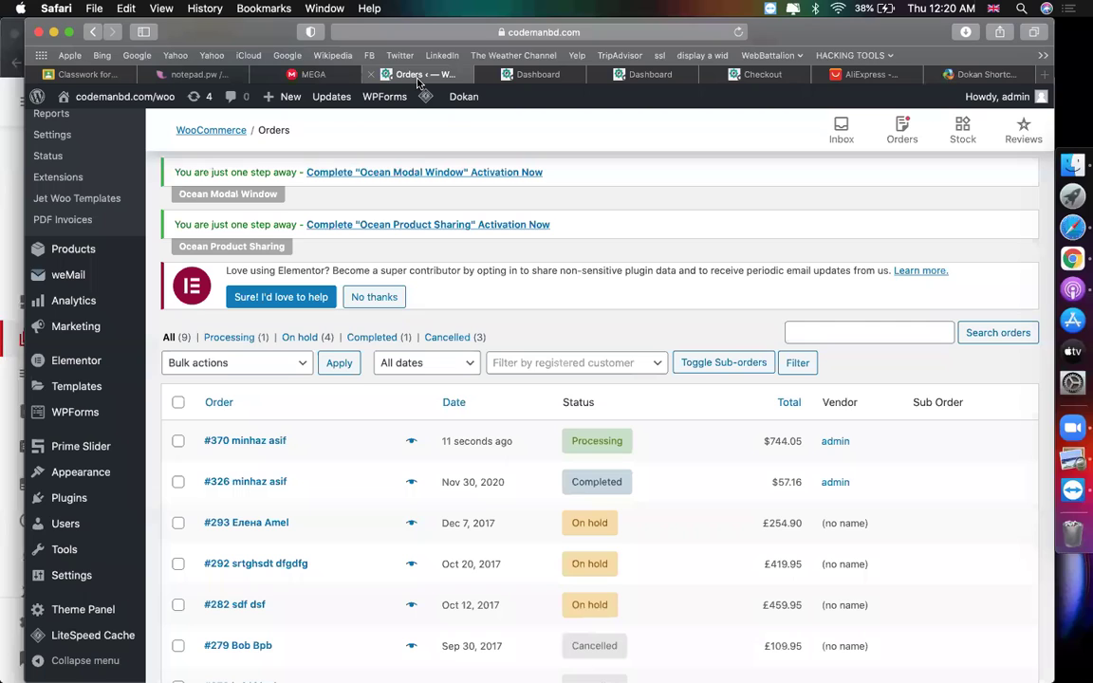
pyautogui.click(634, 78)
pyautogui.scroll(3, 567, 230)
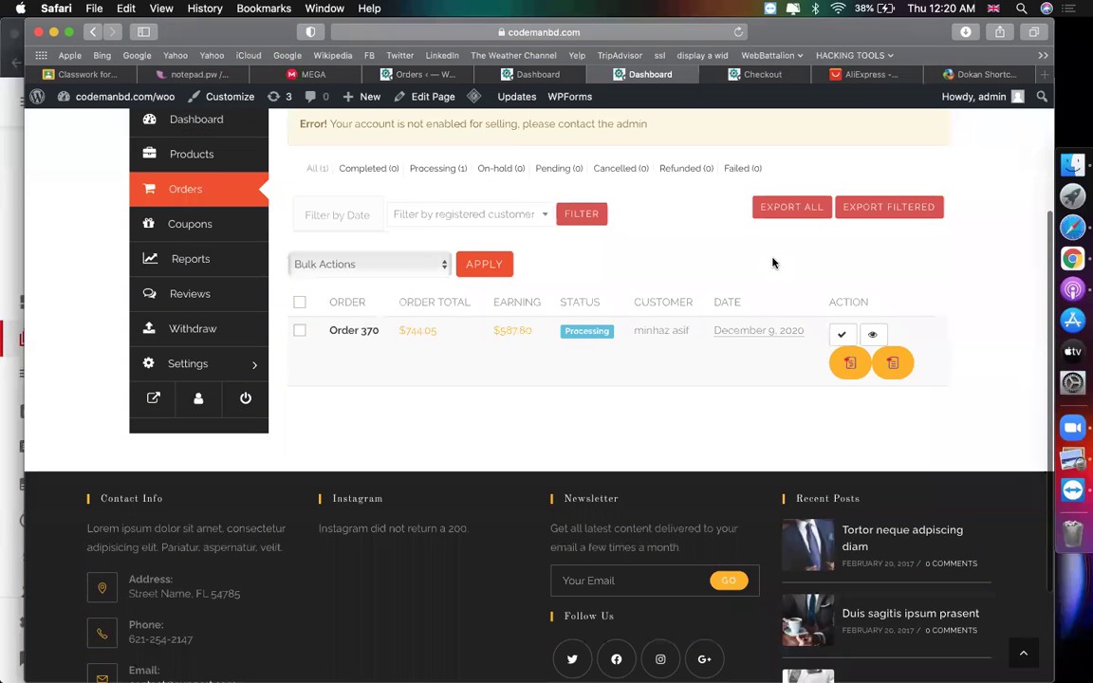
pyautogui.scroll(2, 962, 239)
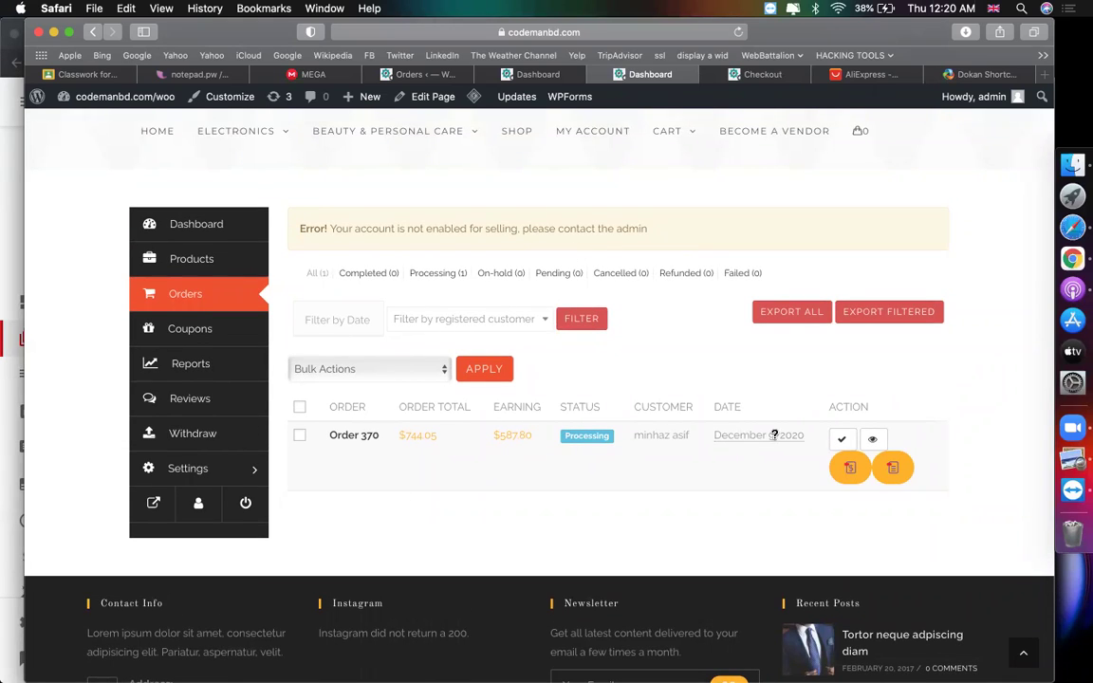
# Step: Mark the new order as completed in the vendor dashboard and check its status in the reloaded WooCommerce orders list
pyautogui.click(837, 443)
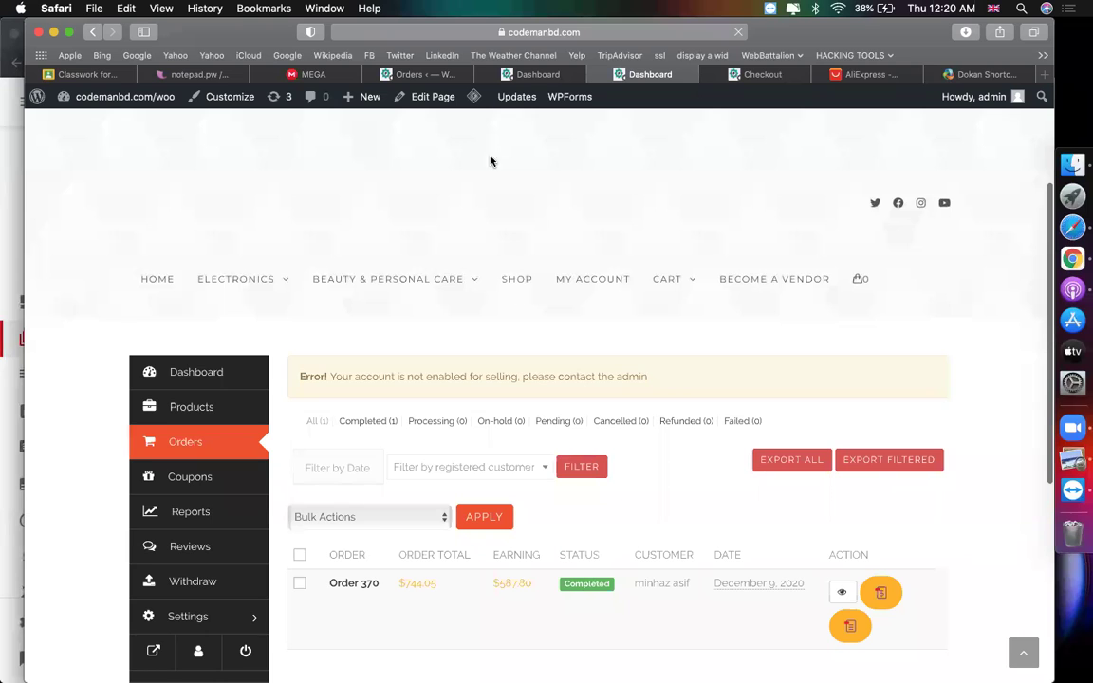
pyautogui.click(422, 76)
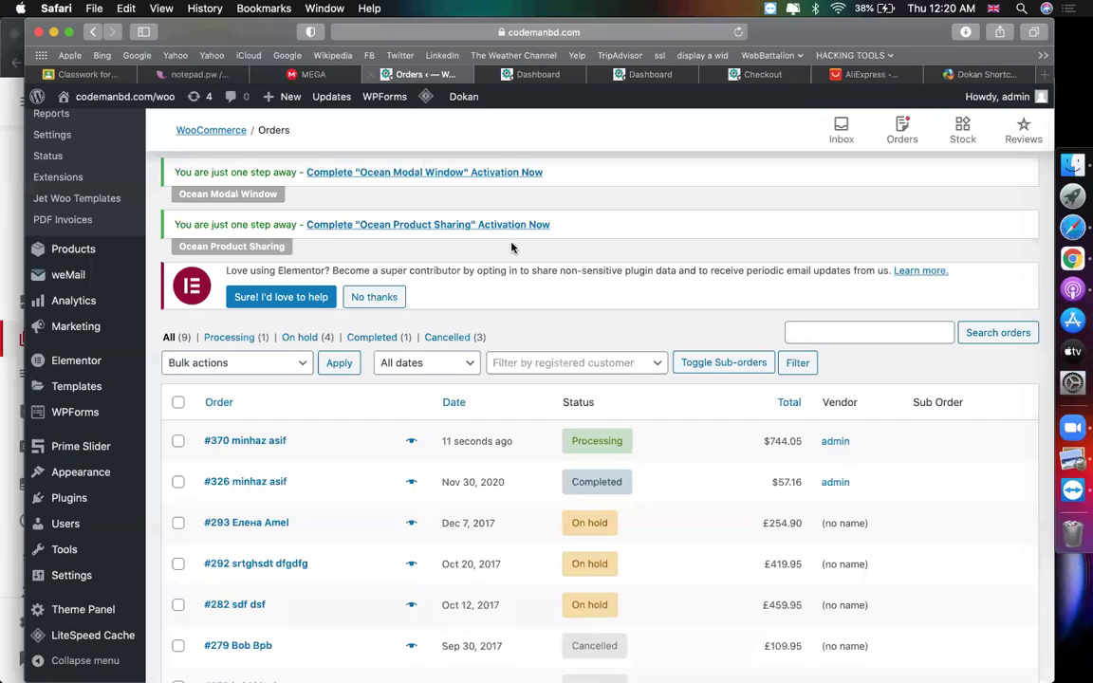
pyautogui.scroll(-2, 570, 294)
pyautogui.click(735, 32)
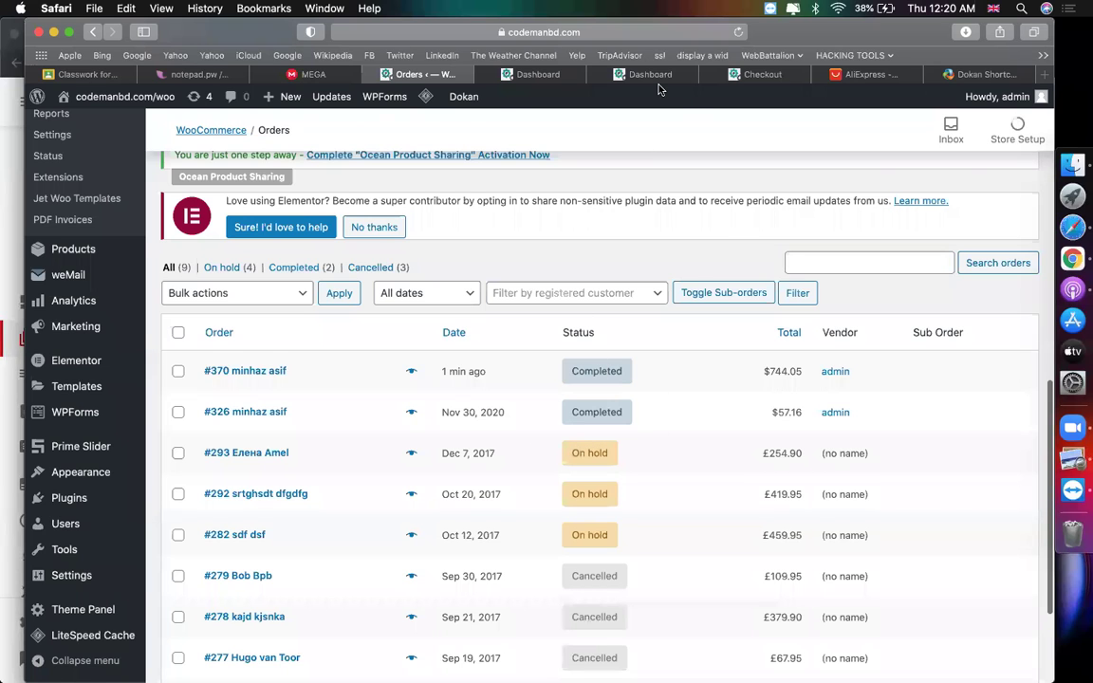
pyautogui.scroll(8, 680, 187)
pyautogui.scroll(-5, 680, 187)
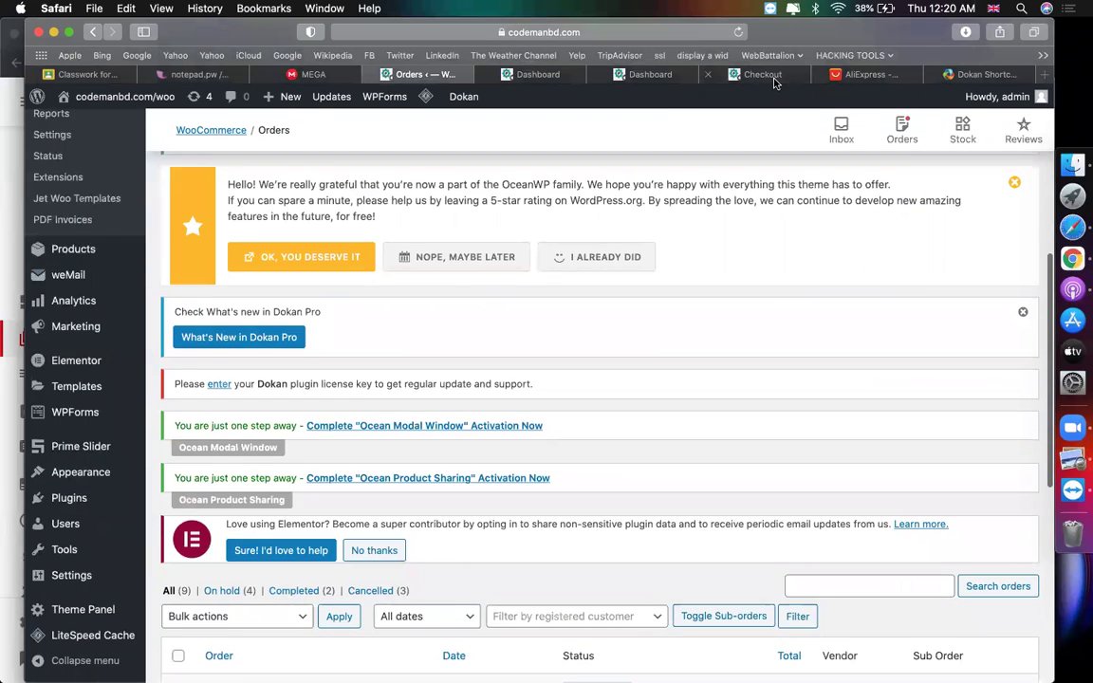
# Step: View the completed order's packing slip from the vendor dashboard's Orders section and close the document
pyautogui.click(764, 74)
pyautogui.click(557, 76)
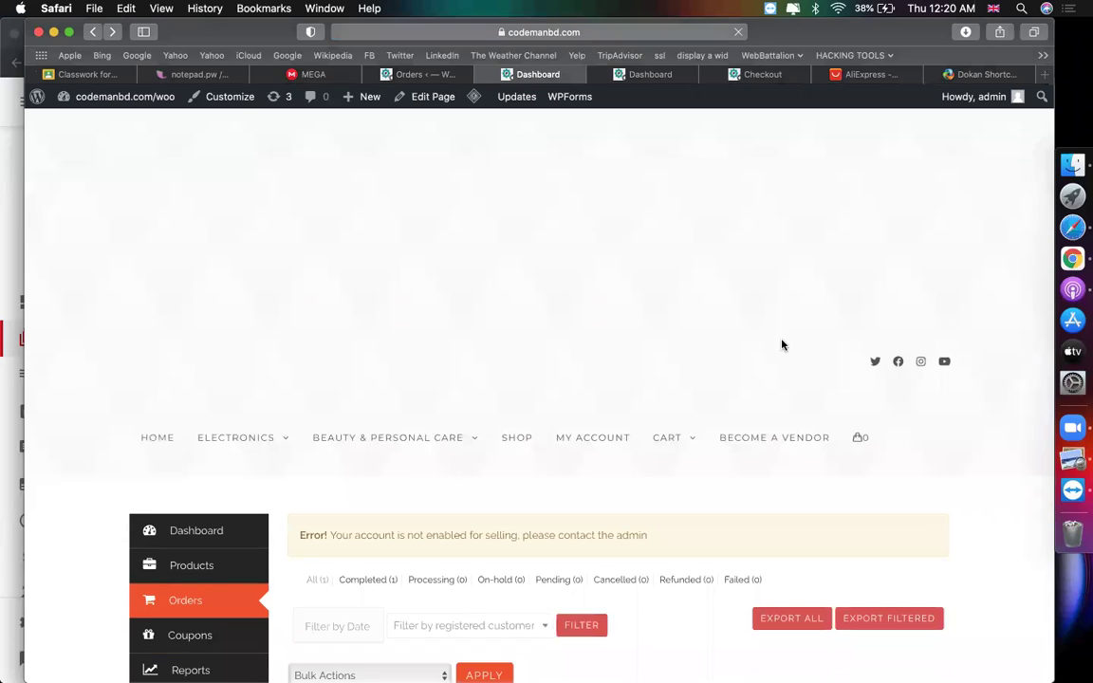
pyautogui.scroll(-5, 781, 345)
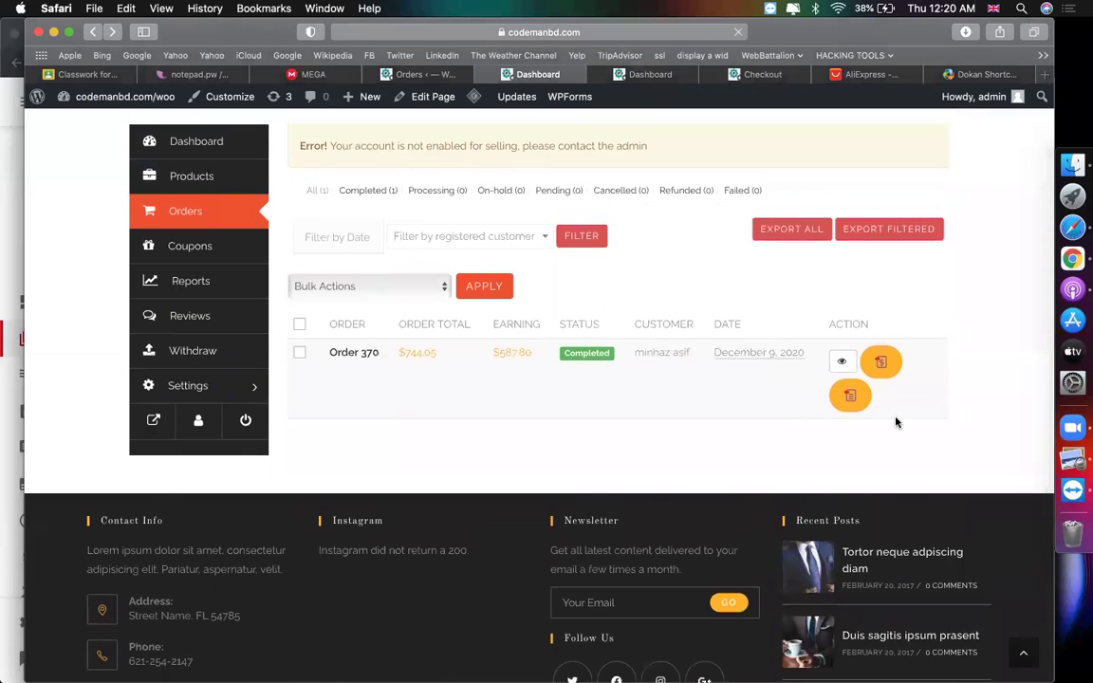
pyautogui.scroll(-3, 895, 419)
pyautogui.scroll(3, 829, 336)
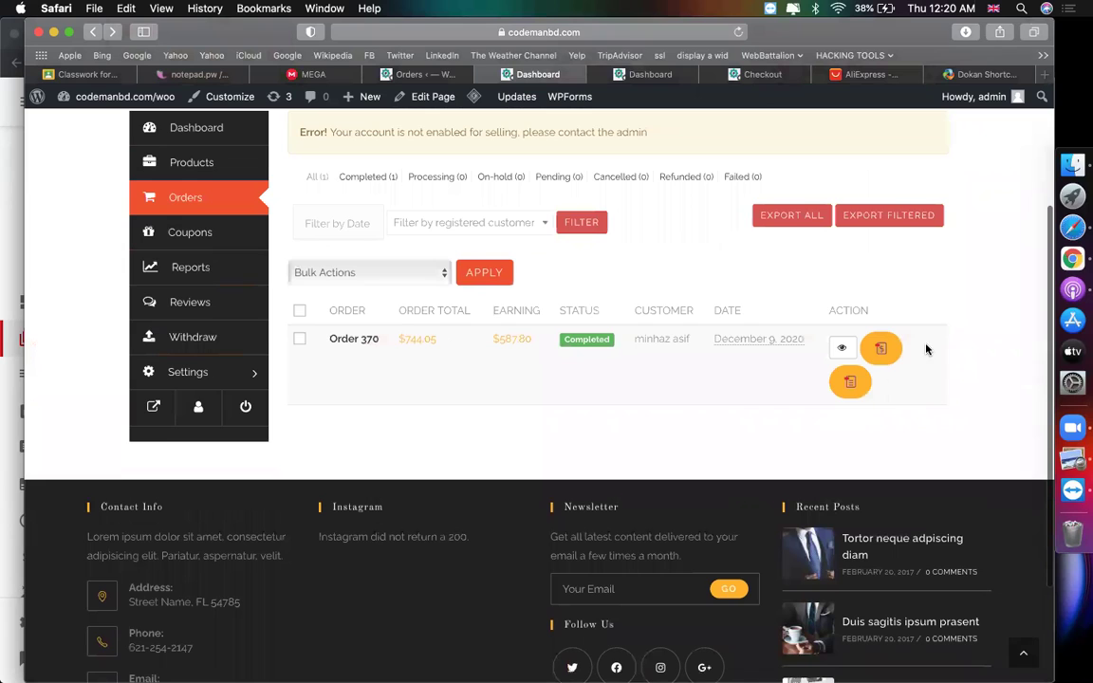
pyautogui.click(879, 351)
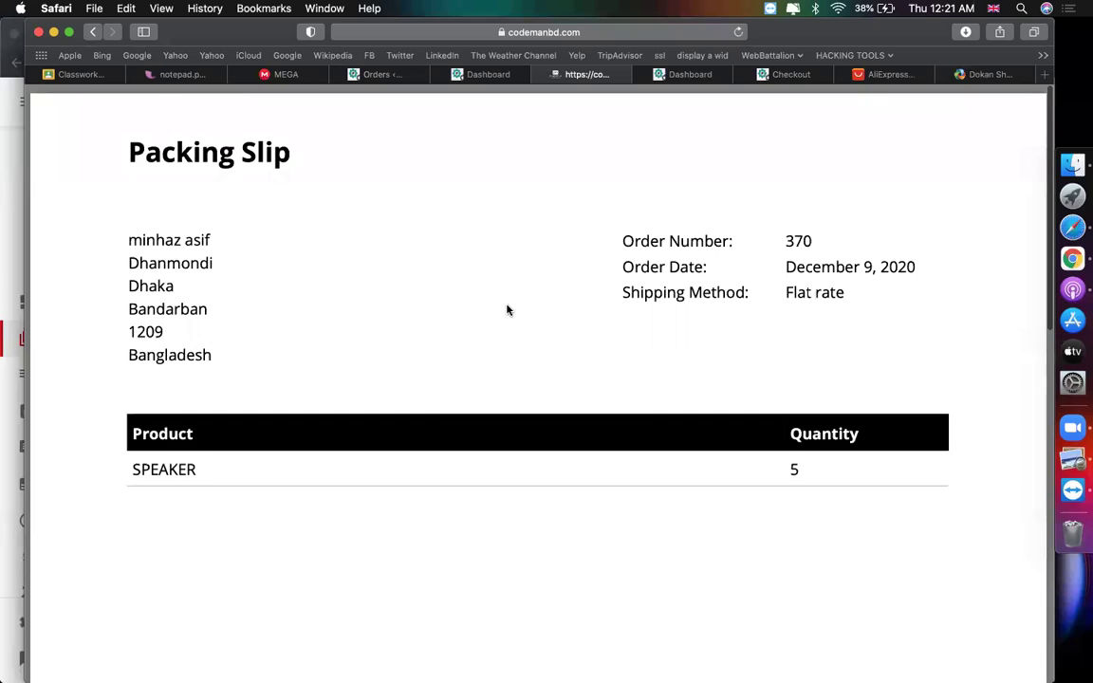
pyautogui.click(541, 75)
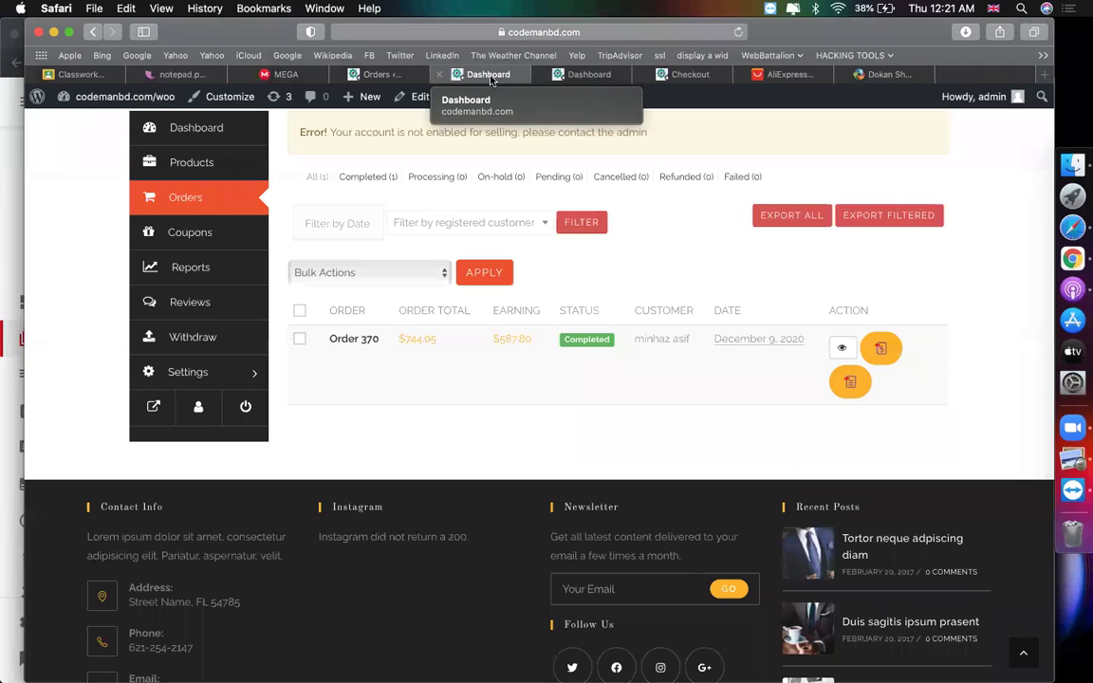
# Step: Open the Become a Vendor page and examine the fields of its account update form
pyautogui.scroll(5, 783, 275)
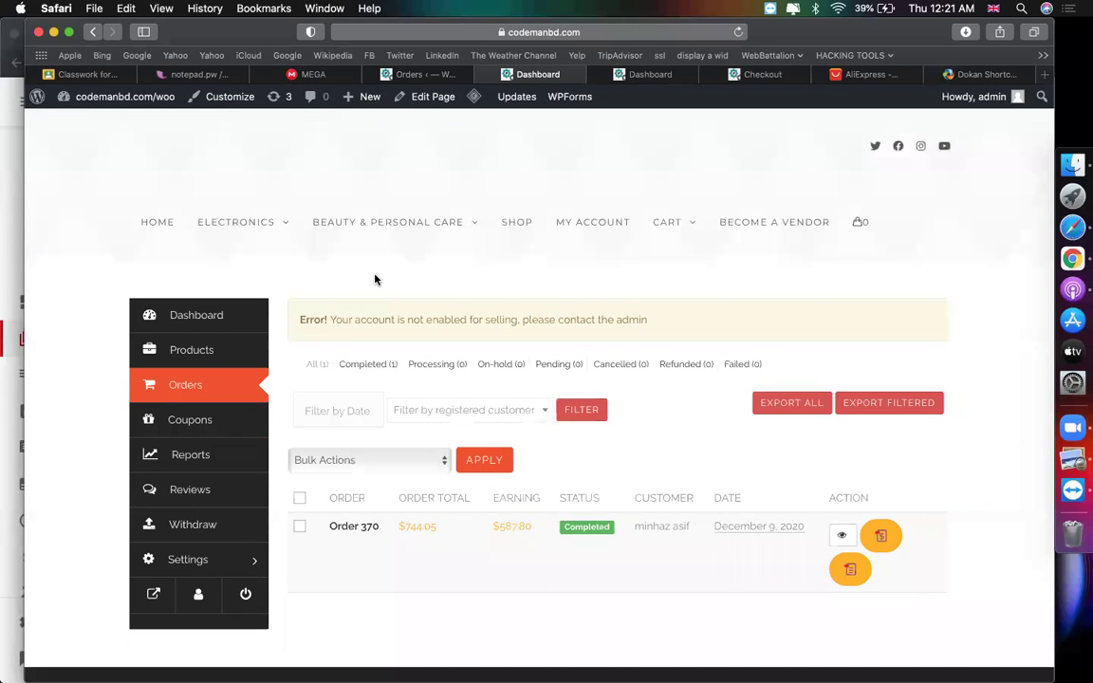
pyautogui.click(738, 225)
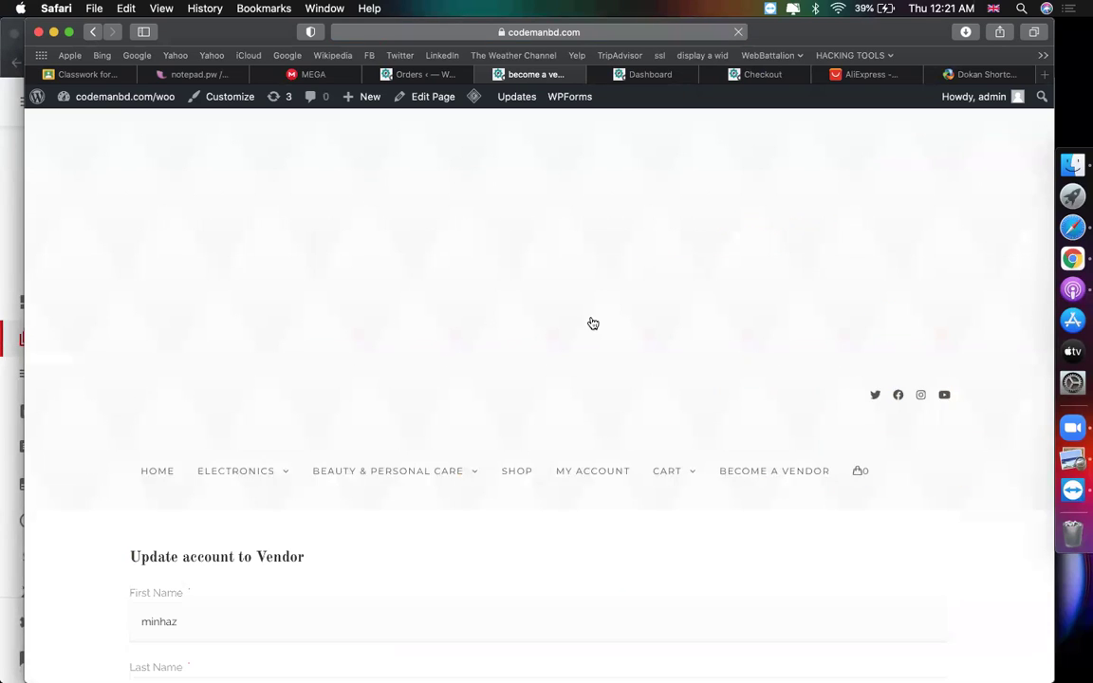
pyautogui.scroll(-5, 590, 317)
pyautogui.scroll(1, 590, 316)
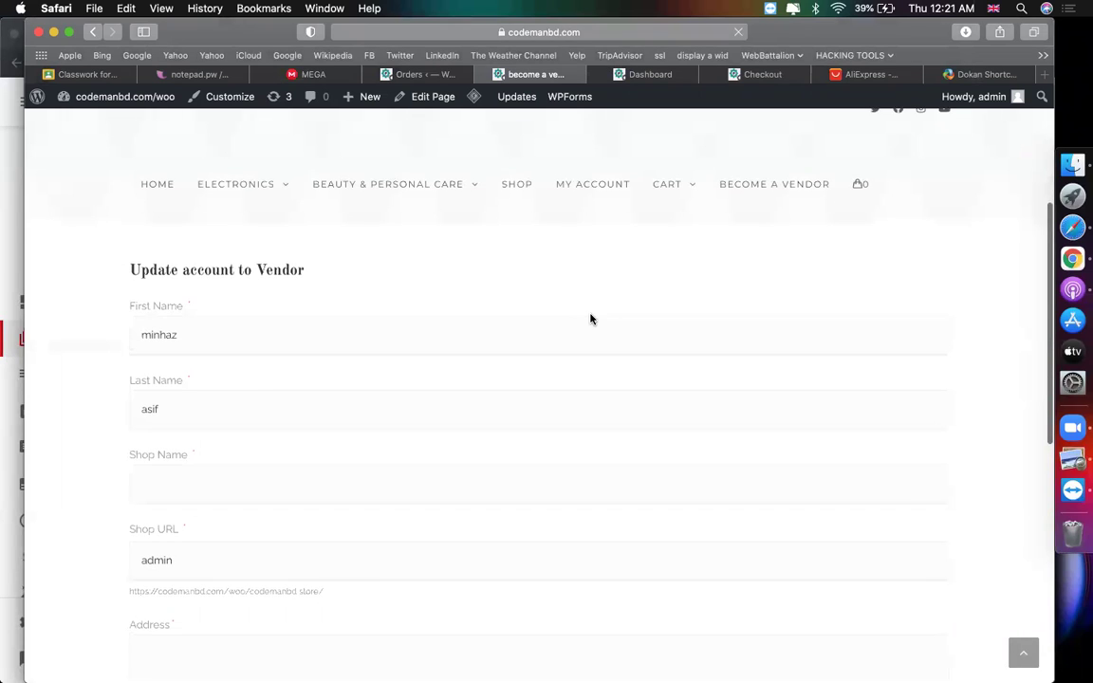
pyautogui.scroll(-10, 590, 319)
pyautogui.scroll(5, 590, 319)
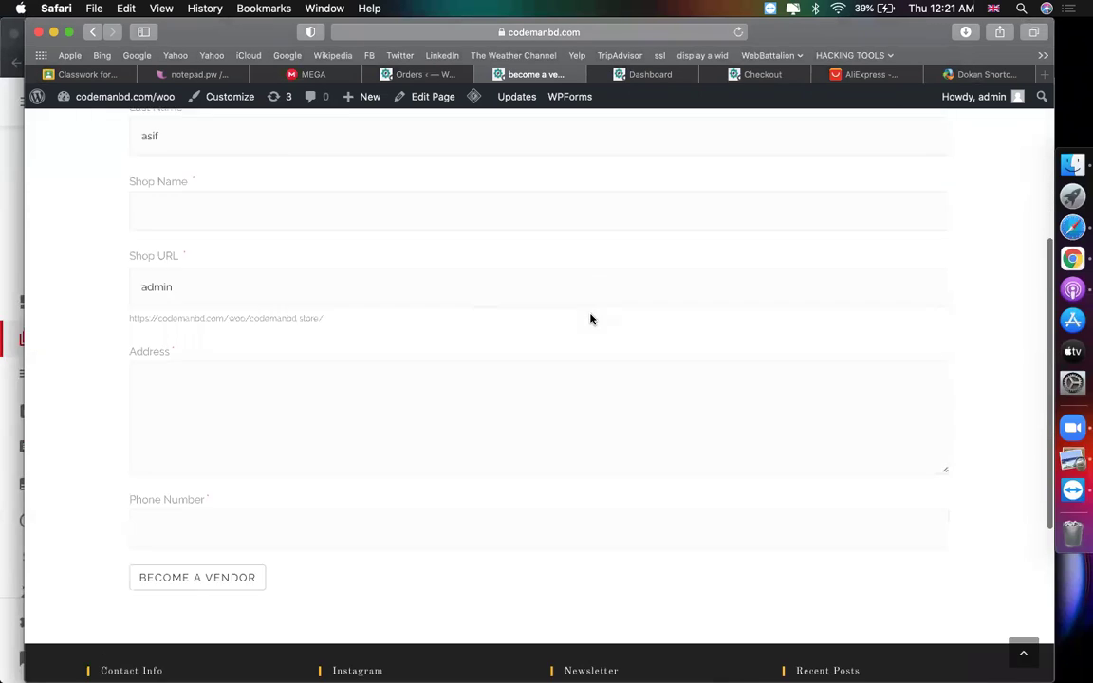
pyautogui.scroll(6, 590, 318)
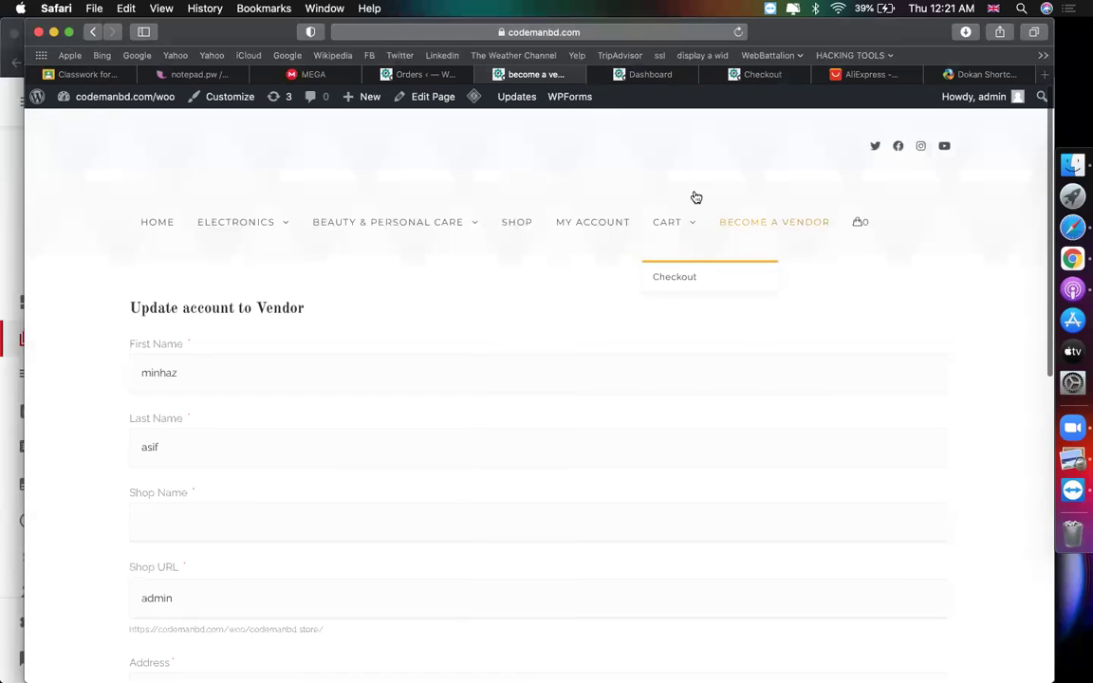
pyautogui.click(414, 75)
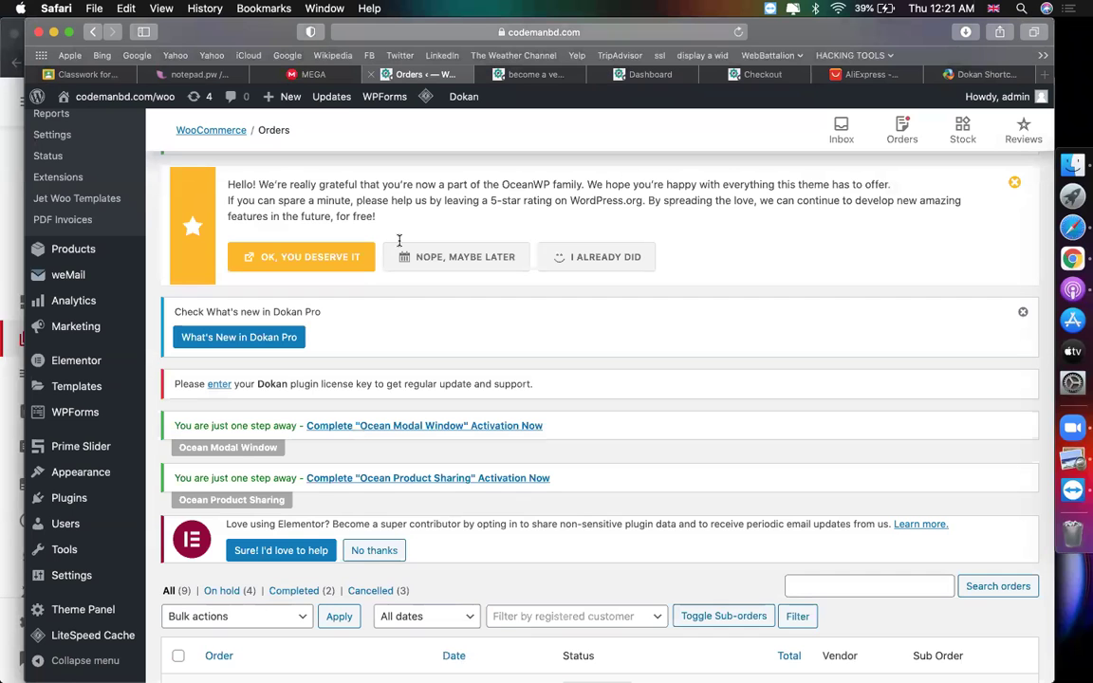
pyautogui.scroll(8, 73, 360)
pyautogui.click(536, 75)
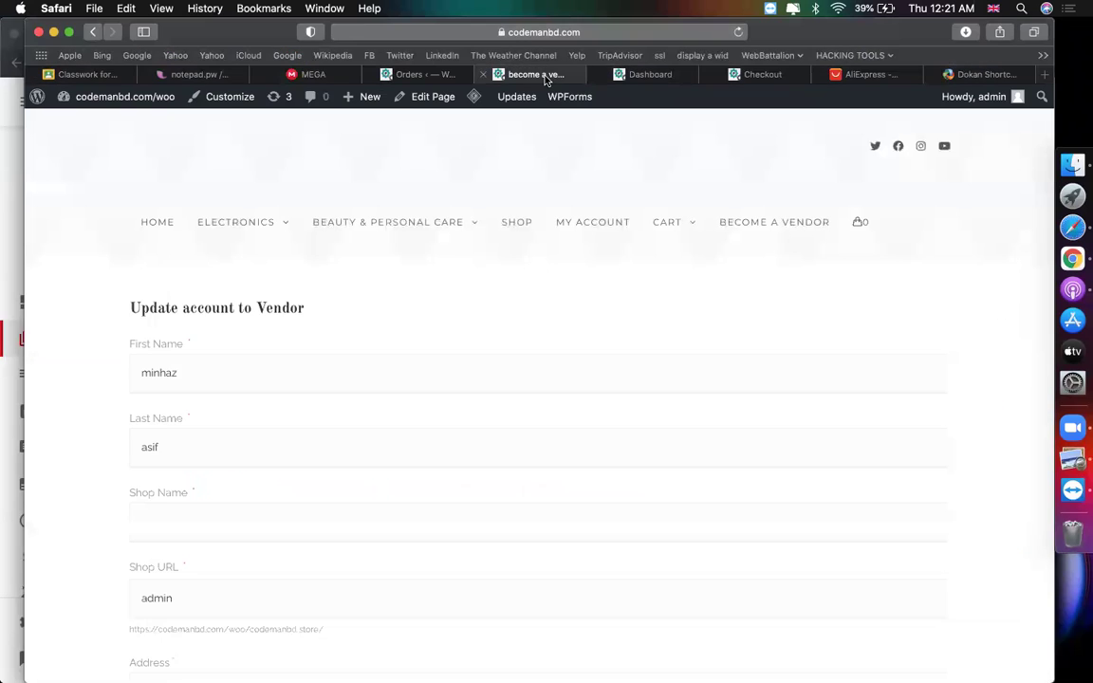
# Step: Open the WordPress admin's Pages list and look through it for the Store List page
pyautogui.click(436, 76)
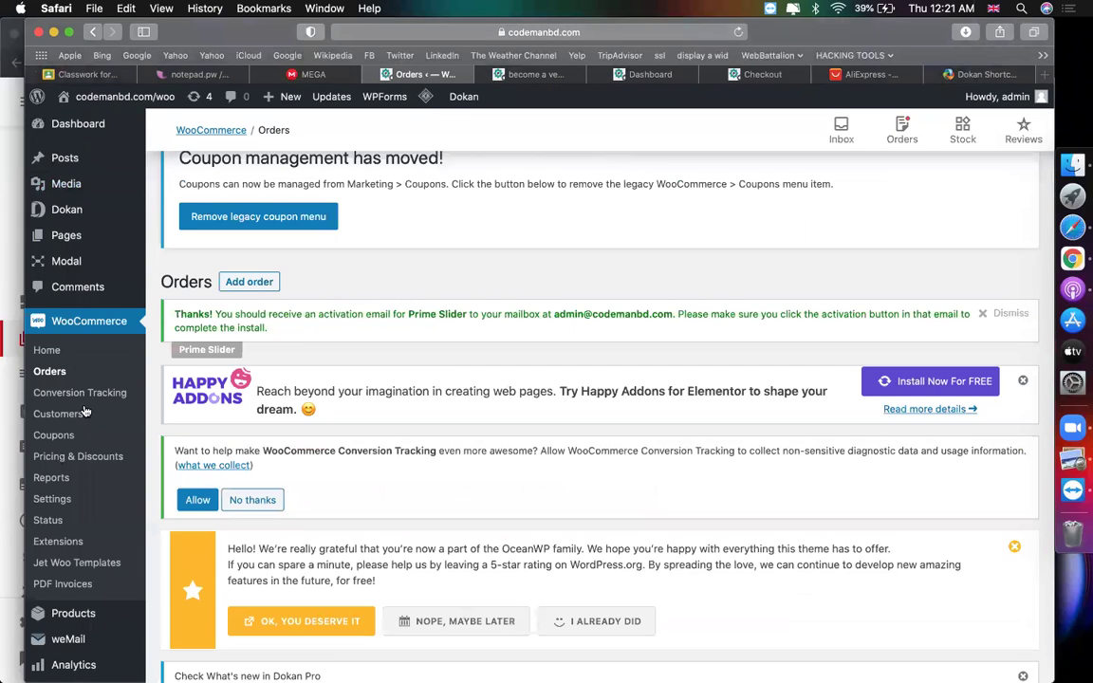
pyautogui.scroll(-4, 78, 429)
pyautogui.scroll(5, 57, 441)
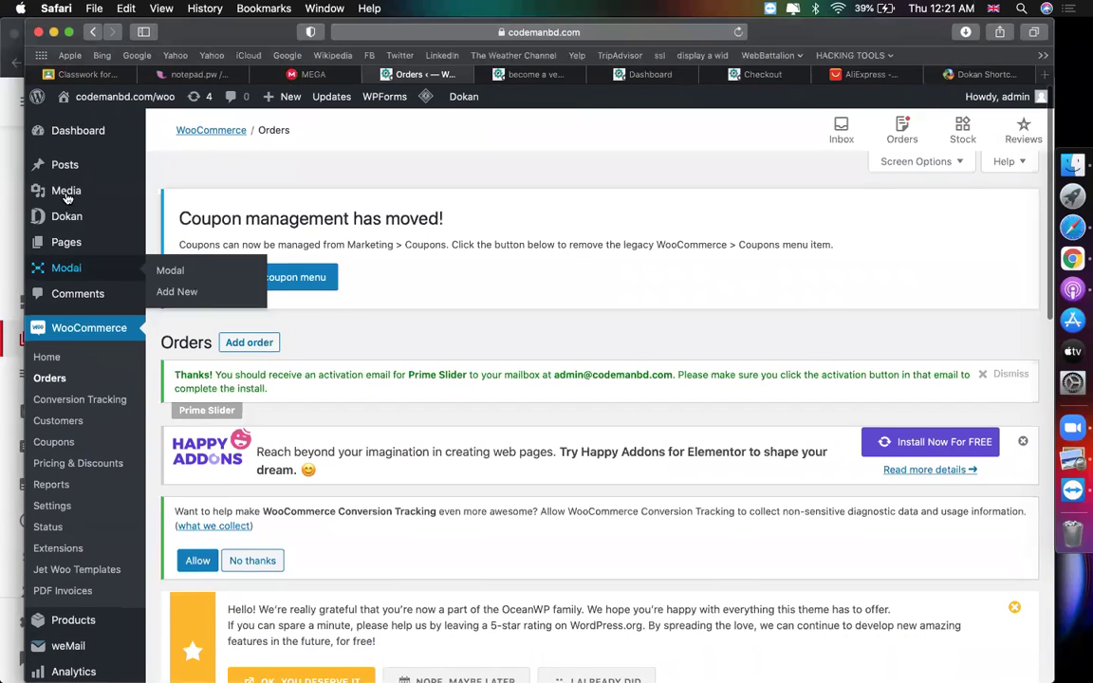
pyautogui.click(79, 241)
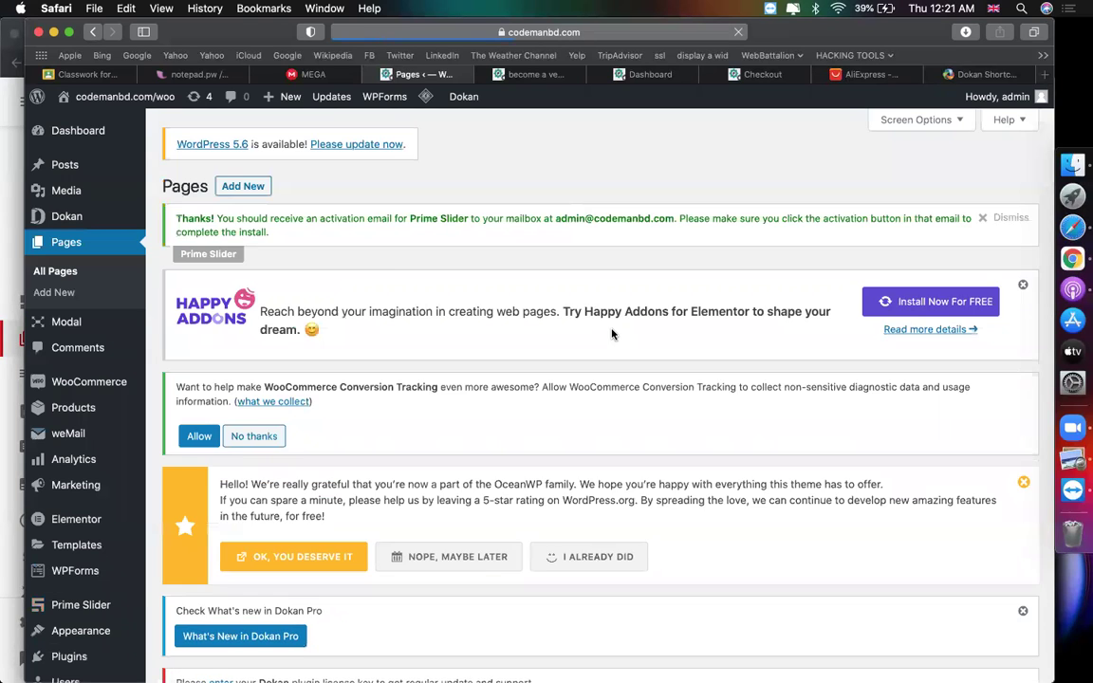
pyautogui.scroll(-10, 612, 334)
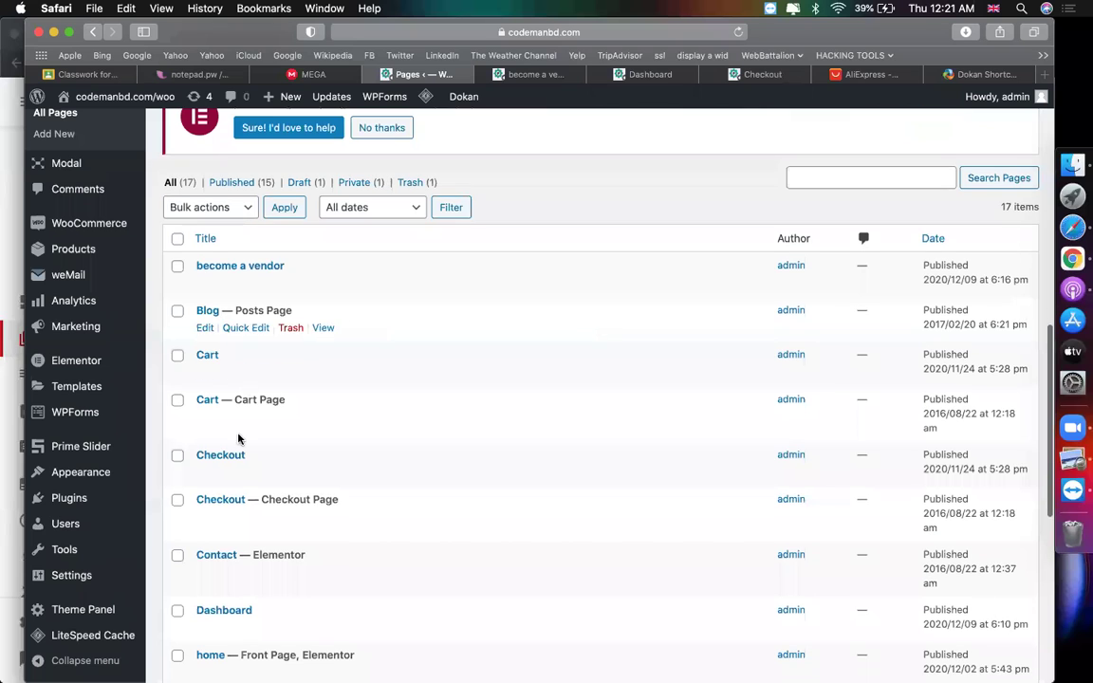
pyautogui.scroll(-3, 248, 486)
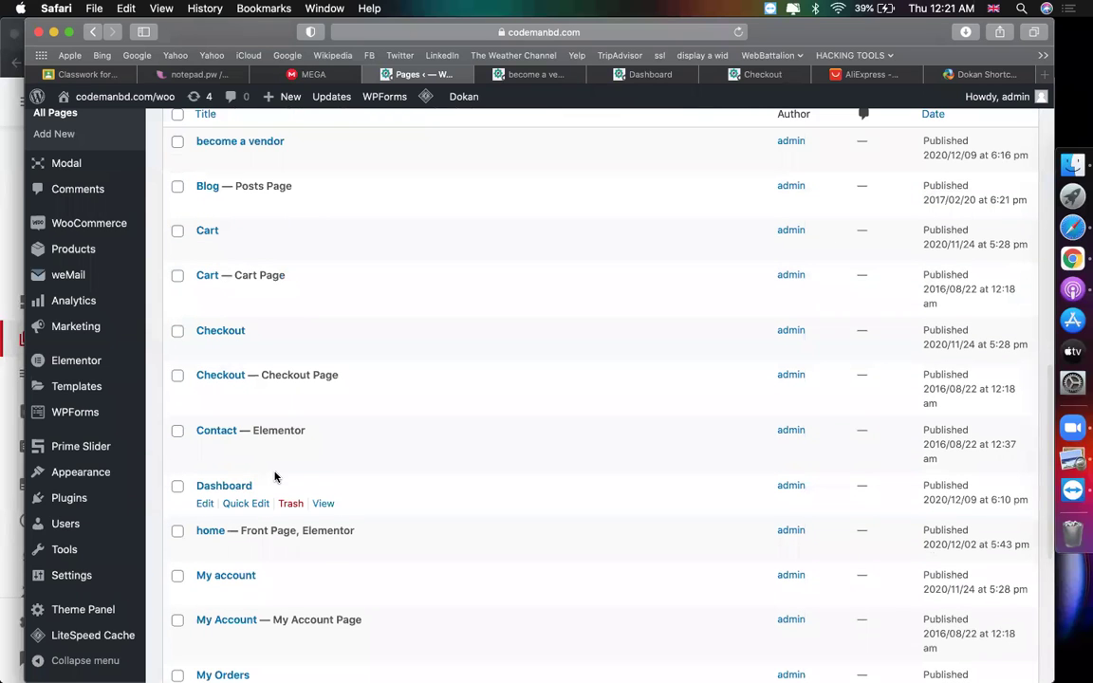
pyautogui.scroll(1, 277, 470)
pyautogui.scroll(-5, 399, 427)
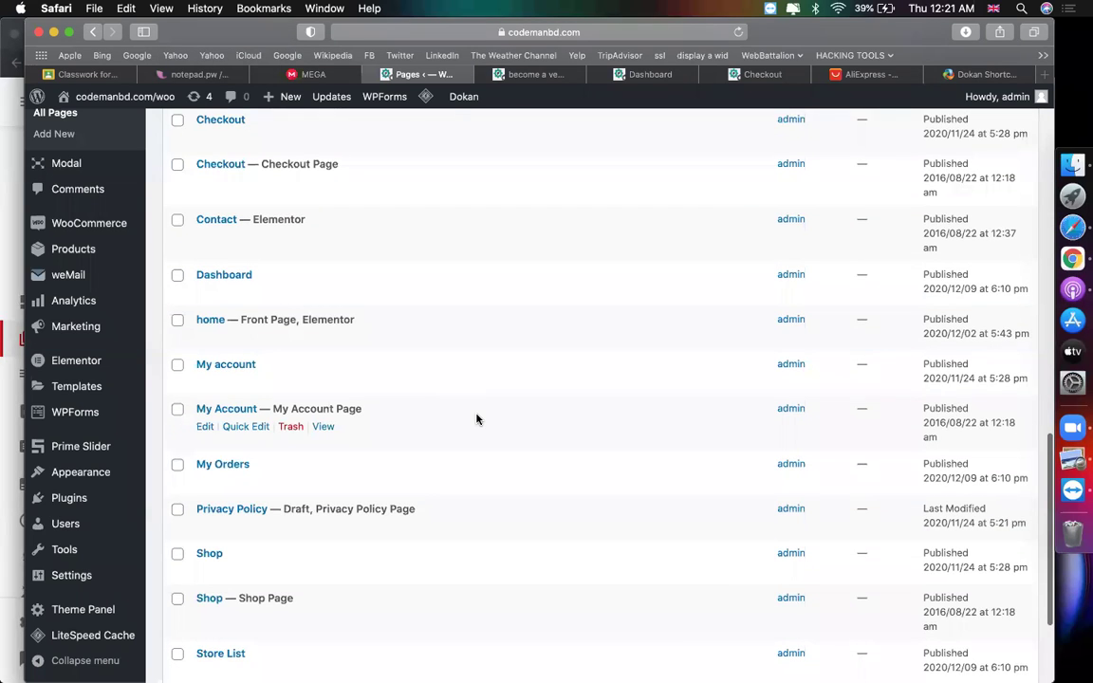
pyautogui.scroll(-3, 476, 418)
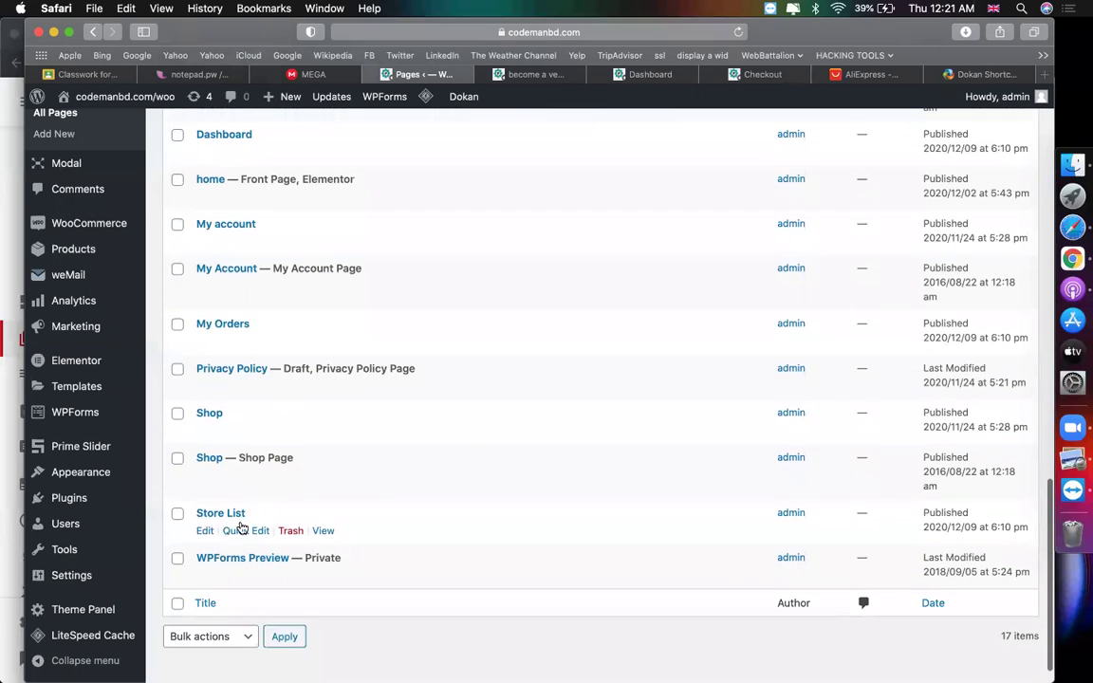
# Step: View the Store List page in a new tab and check its vendor listing
pyautogui.rightClick(320, 534)
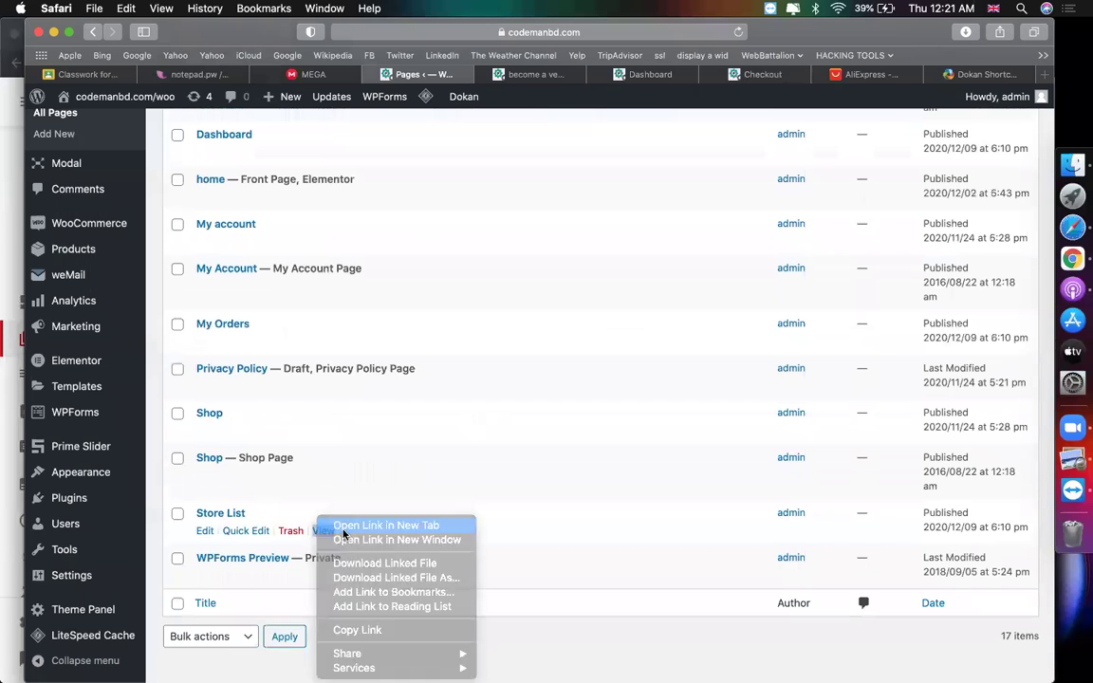
pyautogui.click(366, 524)
pyautogui.click(775, 84)
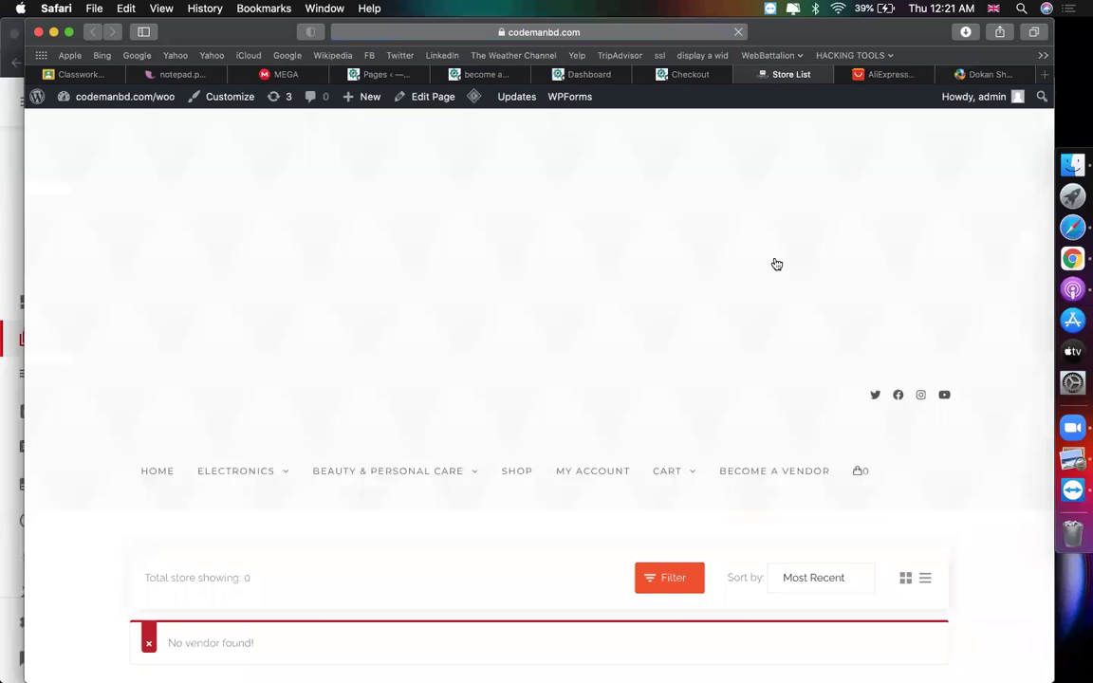
pyautogui.scroll(-5, 776, 263)
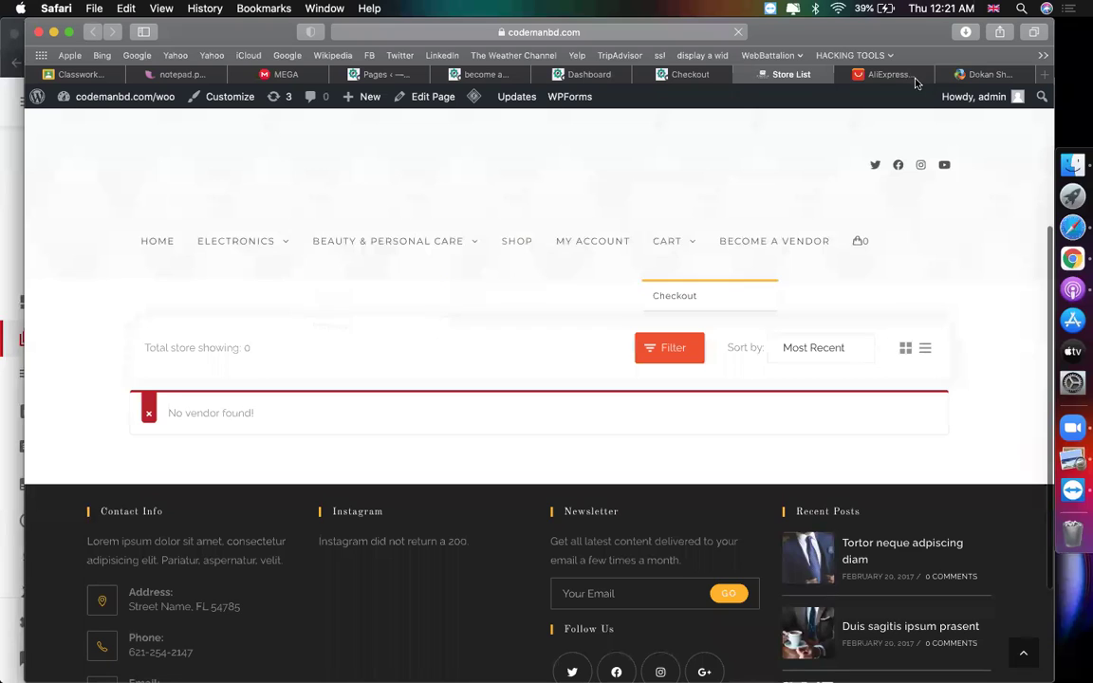
# Step: Review the shortcode table in the Dokan Shortcodes documentation, including My Orders, Best Selling Products, Top Rated Products and Dashboard
pyautogui.click(981, 74)
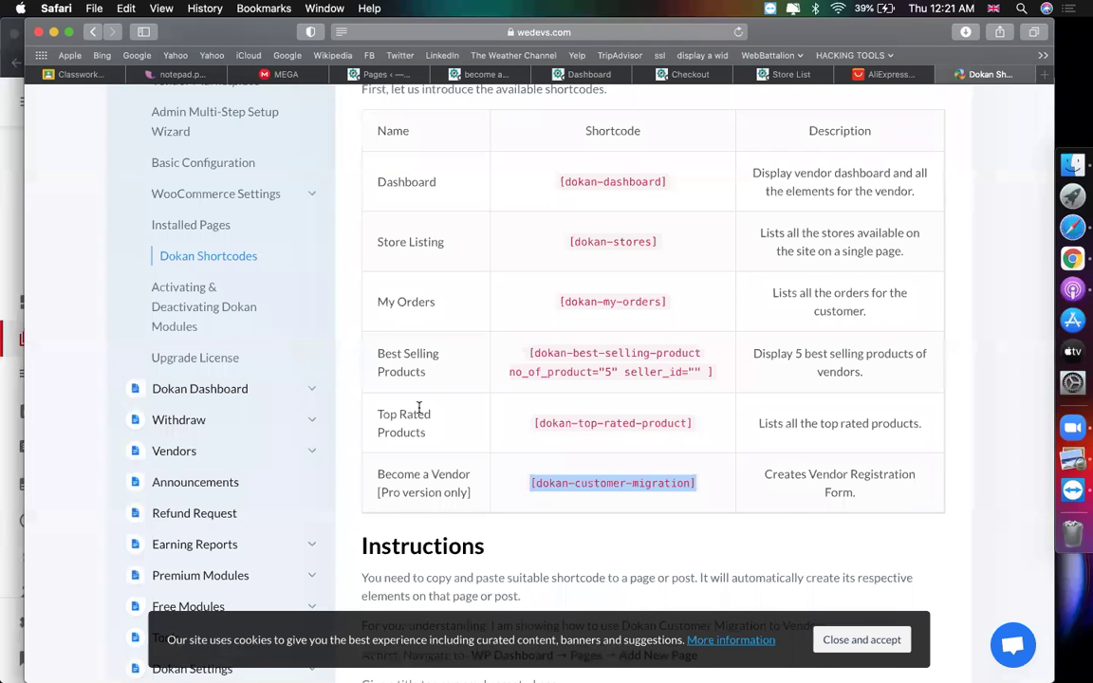
pyautogui.scroll(2, 418, 406)
pyautogui.tripleClick(453, 324)
pyautogui.moveTo(446, 390); pyautogui.dragTo(378, 382)
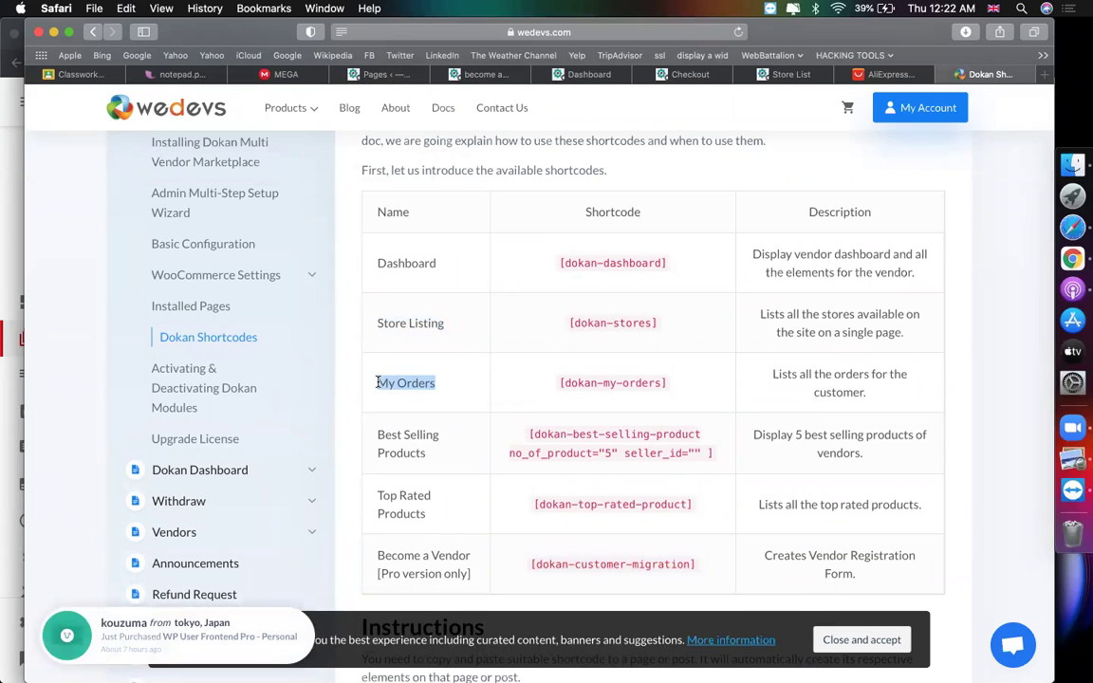
pyautogui.moveTo(429, 462); pyautogui.dragTo(361, 441)
pyautogui.click(429, 489)
pyautogui.tripleClick(380, 492)
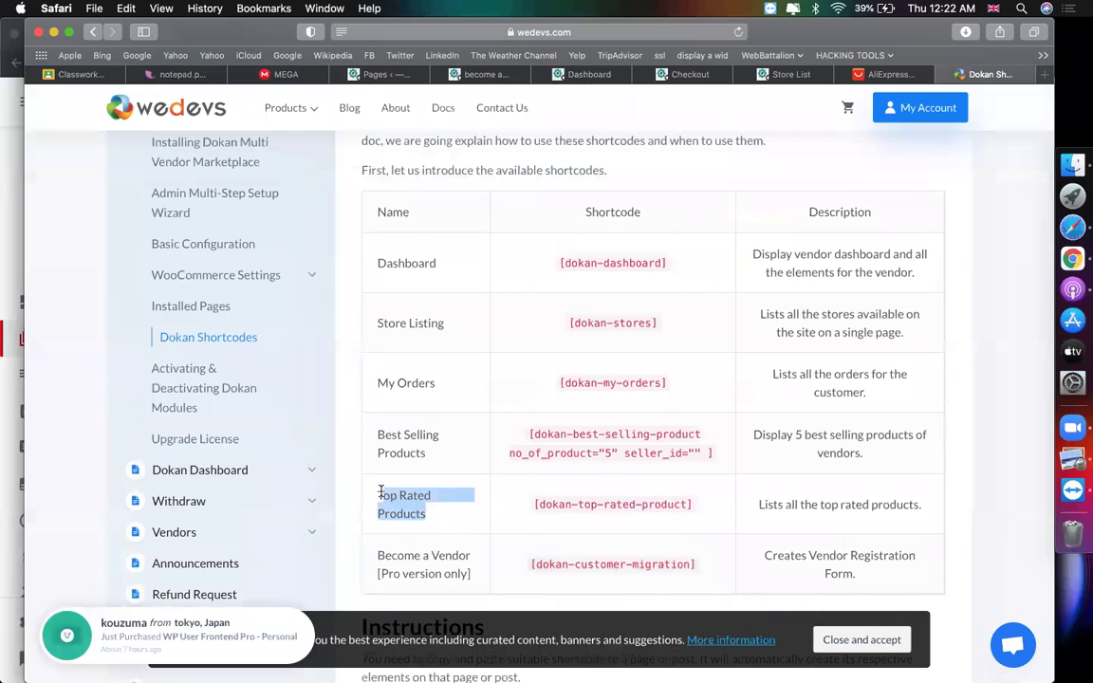
pyautogui.moveTo(435, 263); pyautogui.dragTo(380, 263)
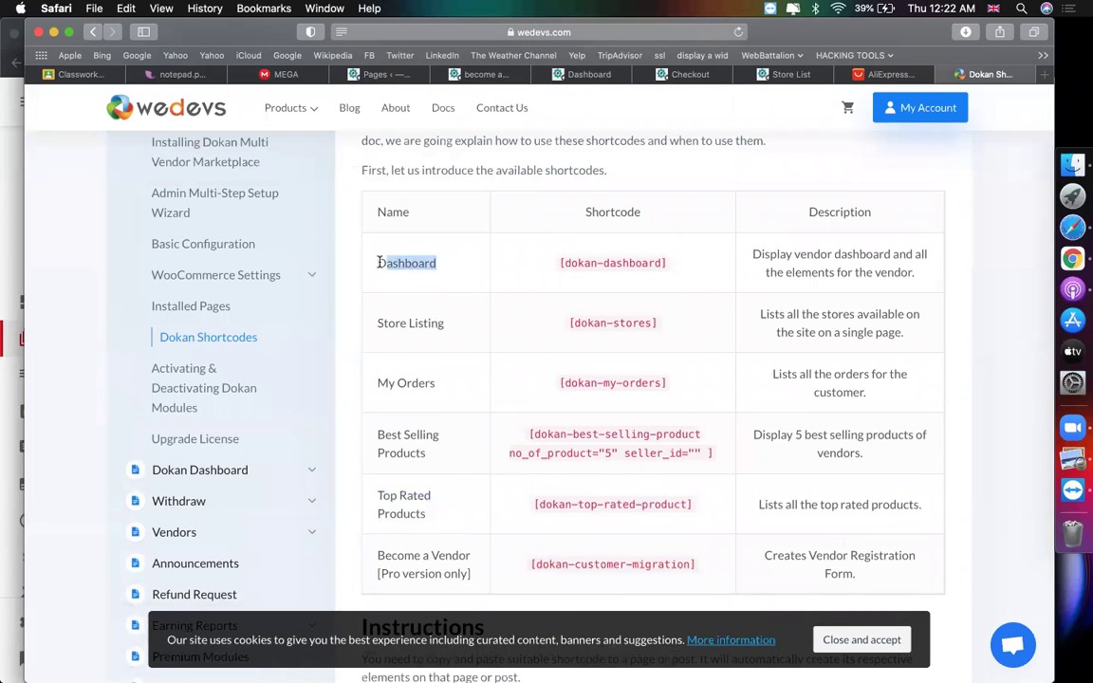
# Step: Return from the documentation to the vendor dashboard and open its overview page
pyautogui.click(702, 75)
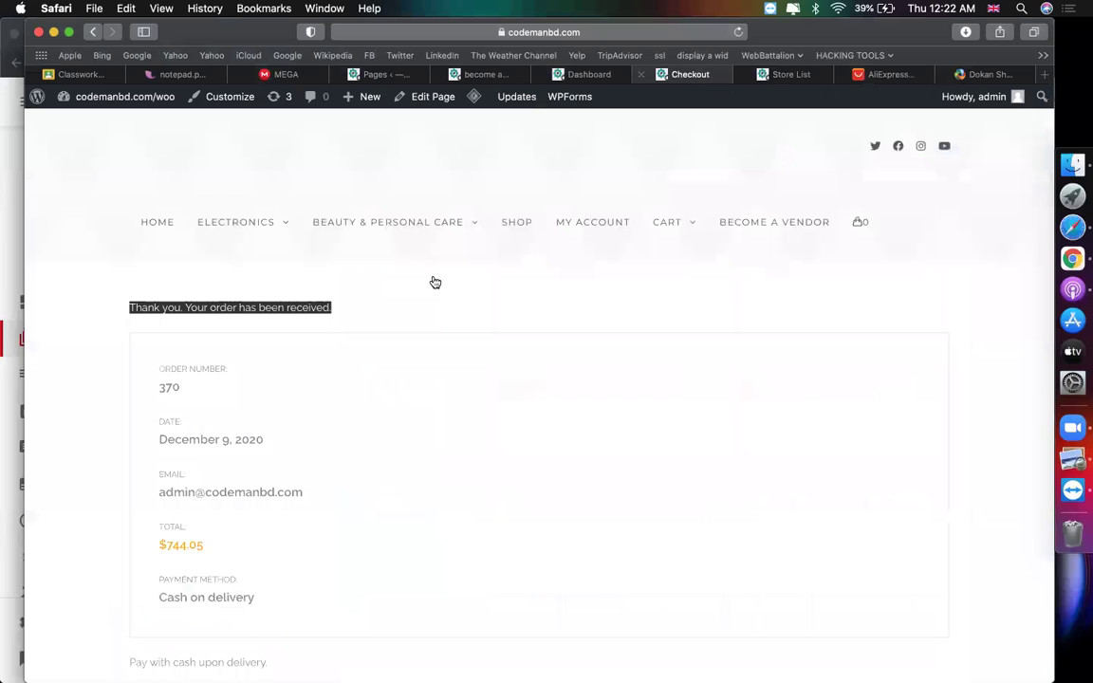
pyautogui.click(784, 75)
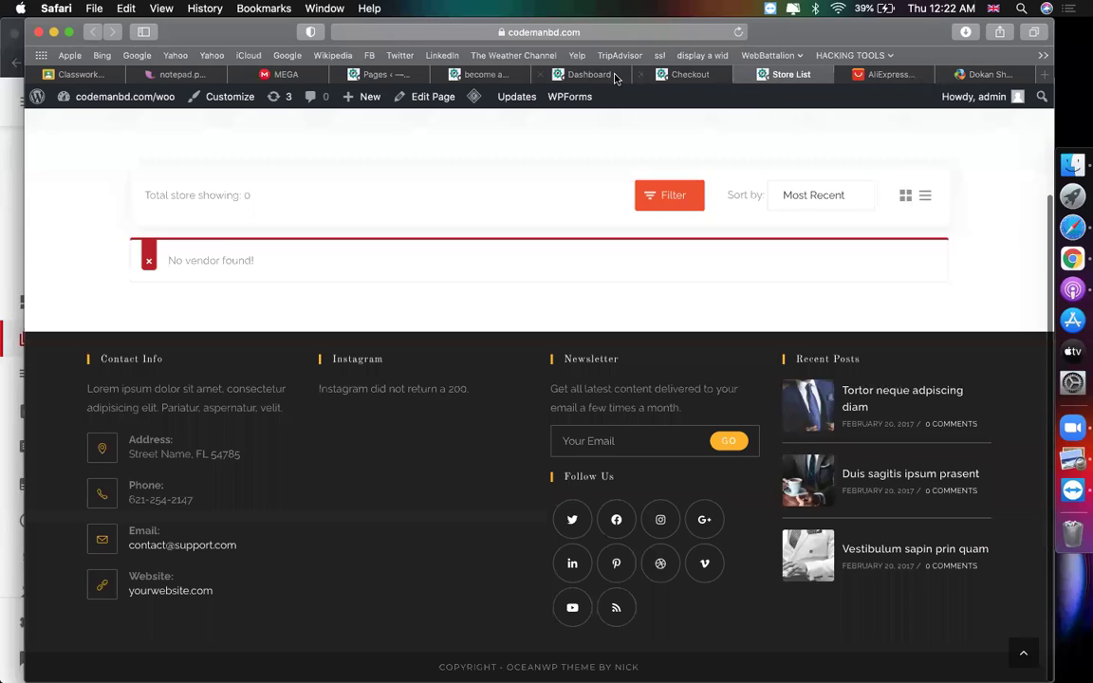
pyautogui.click(492, 75)
pyautogui.click(563, 76)
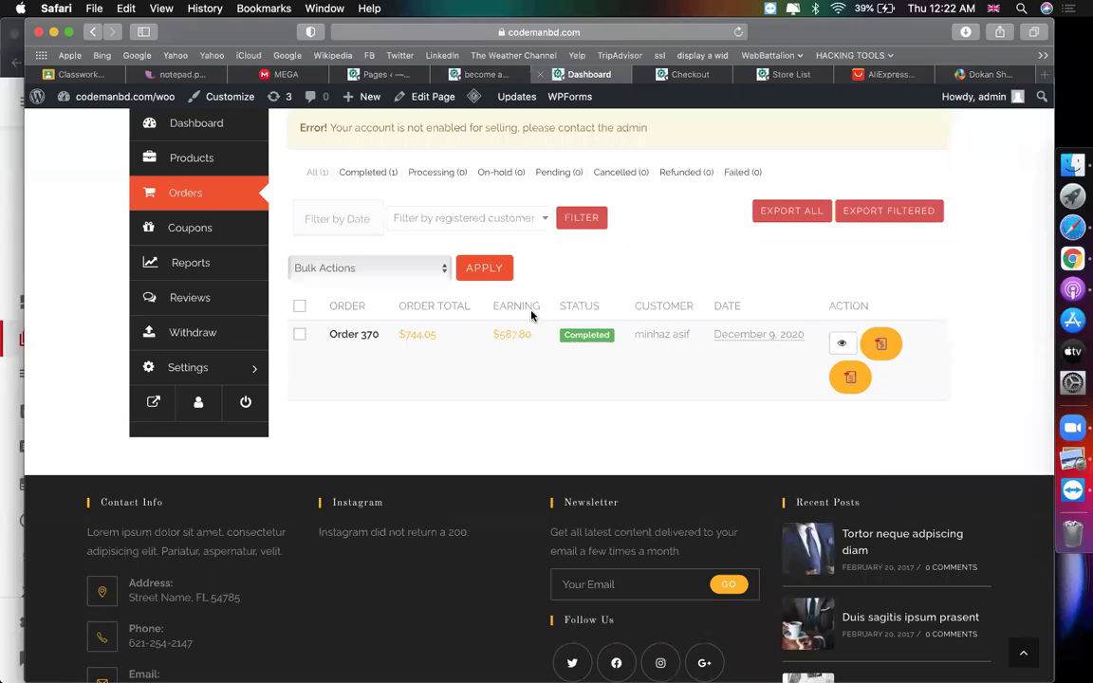
pyautogui.scroll(3, 512, 304)
pyautogui.click(197, 245)
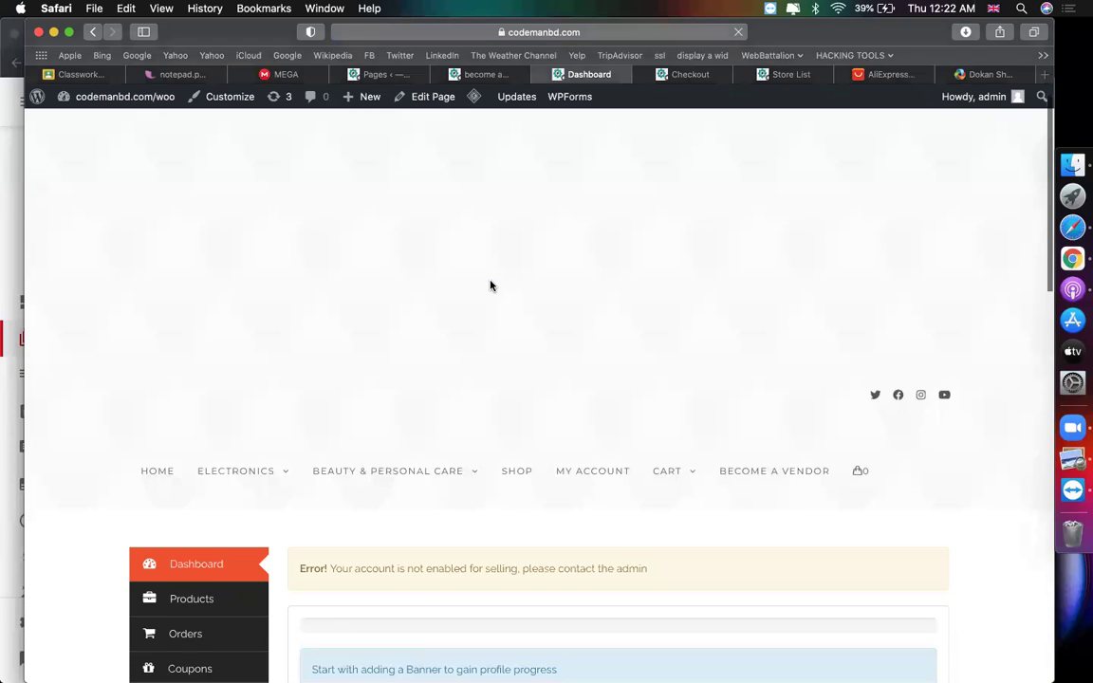
# Step: Examine the sales, earning, order, review and product summaries on the vendor dashboard overview
pyautogui.scroll(-5, 490, 285)
pyautogui.scroll(1, 445, 281)
pyautogui.moveTo(410, 270); pyautogui.dragTo(418, 248)
pyautogui.scroll(-5, 476, 333)
pyautogui.scroll(4, 444, 384)
pyautogui.scroll(-5, 538, 285)
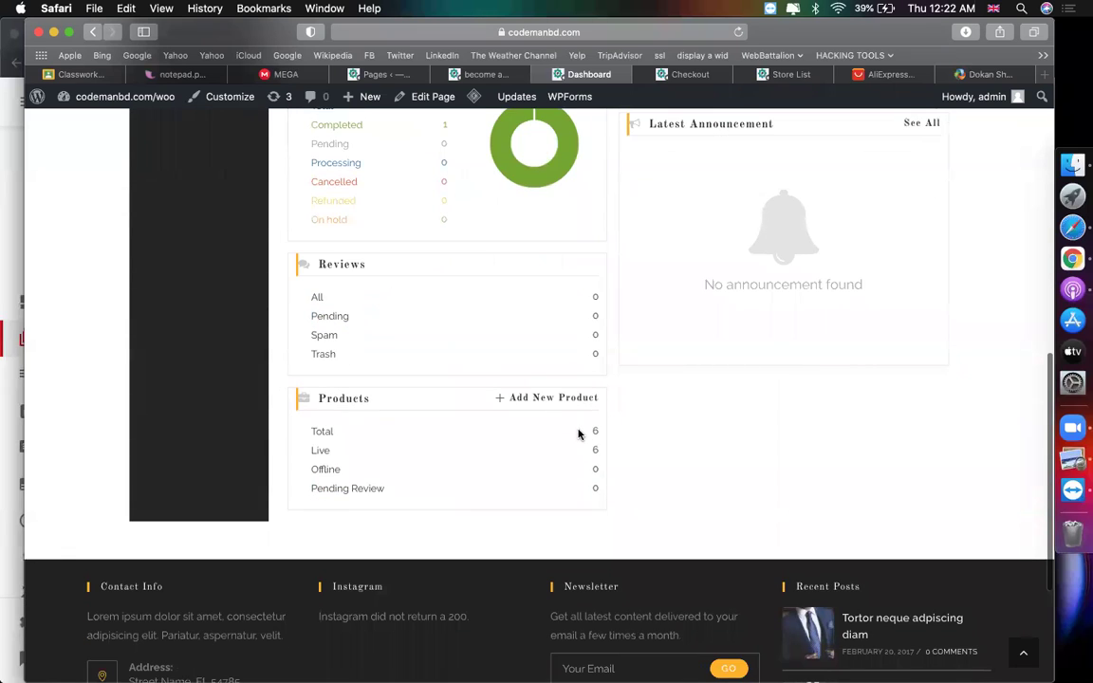
pyautogui.scroll(5, 593, 450)
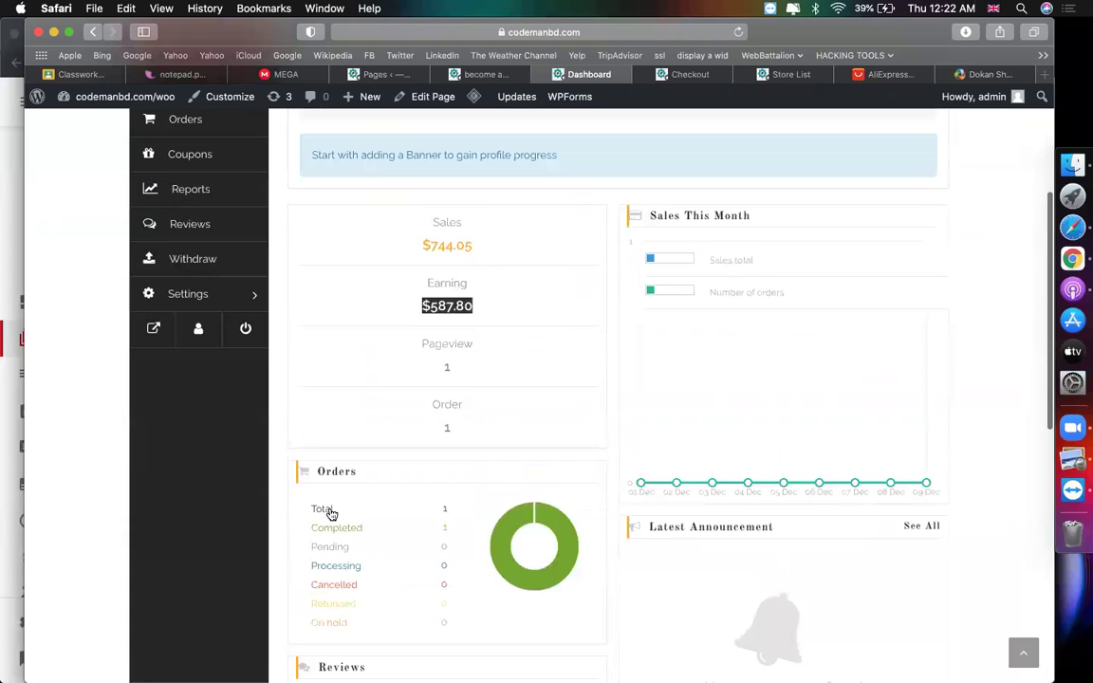
pyautogui.scroll(3, 443, 513)
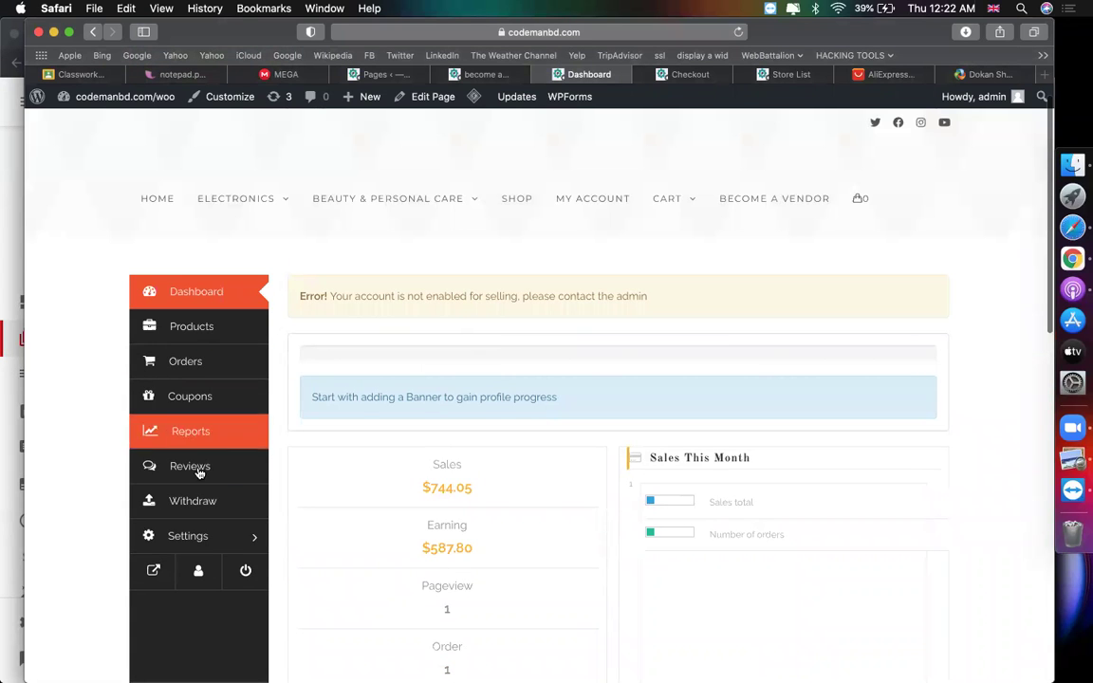
# Step: Open the vendor dashboard's store settings, examine the form fields, and revisit the Dokan Shortcodes documentation
pyautogui.click(199, 533)
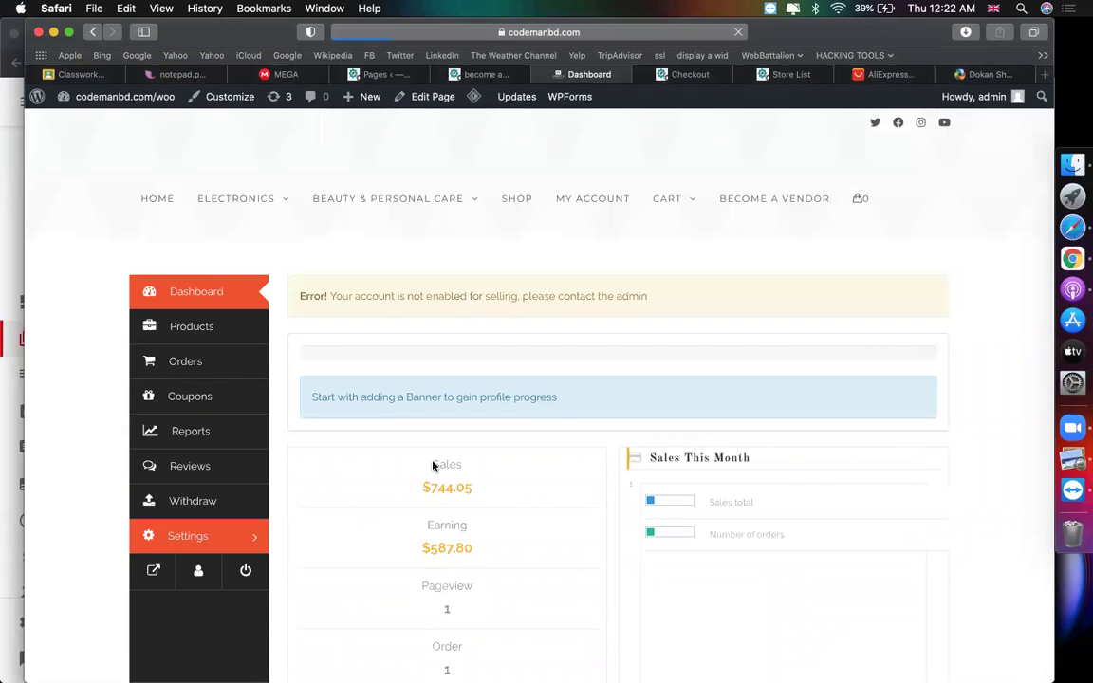
pyautogui.scroll(-5, 432, 465)
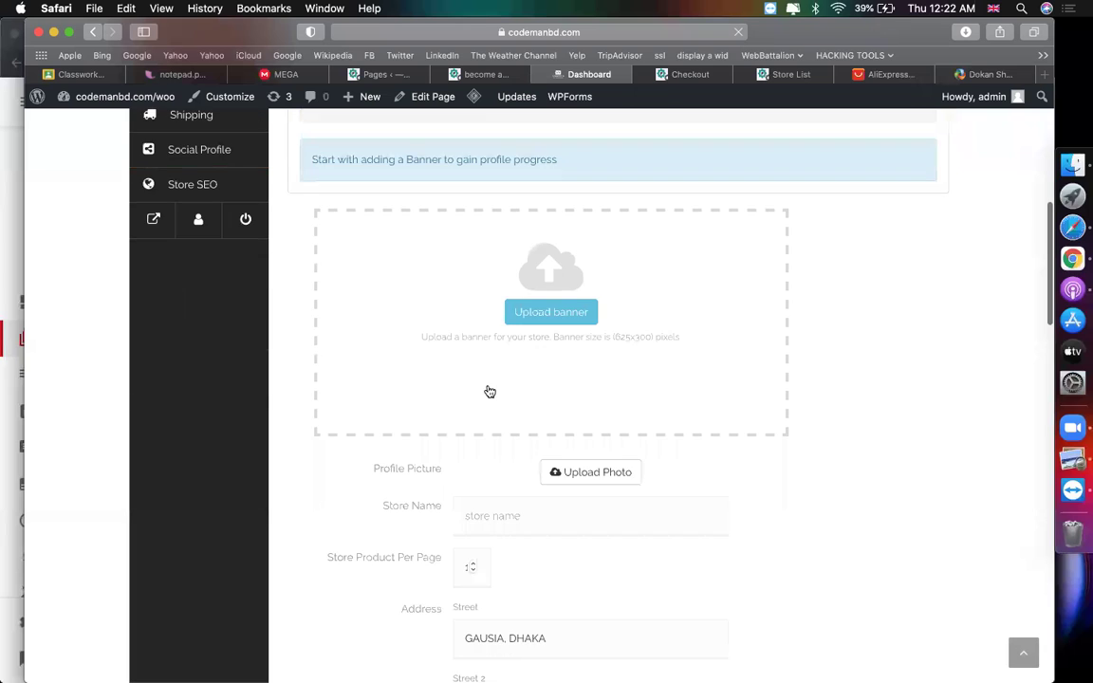
pyautogui.scroll(-3, 880, 412)
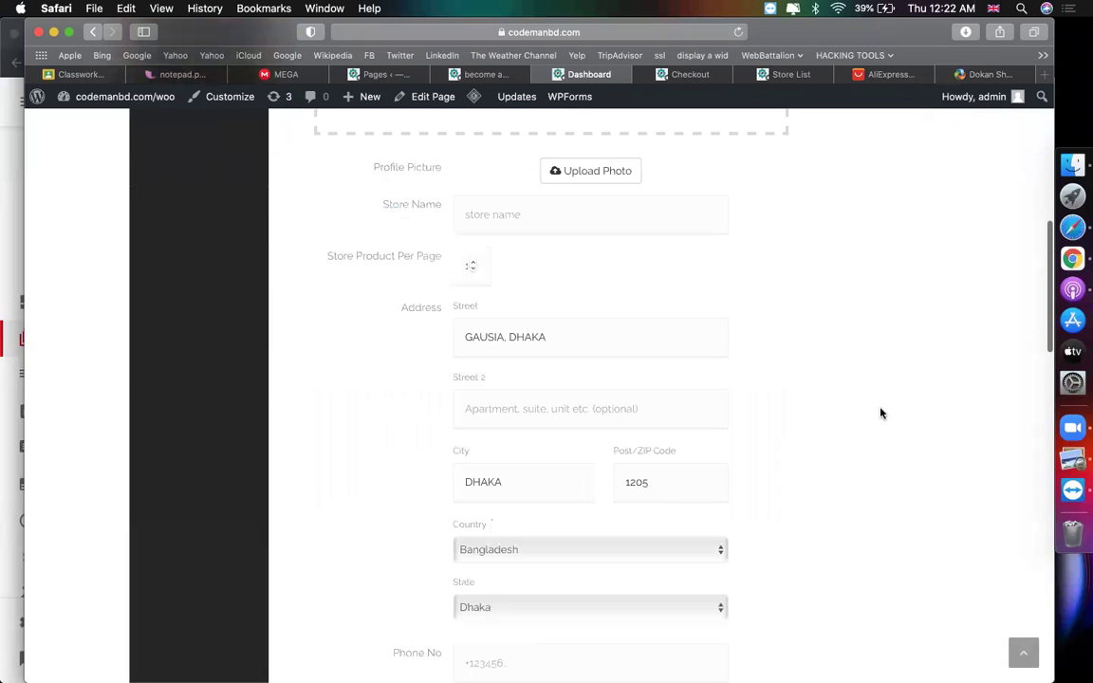
pyautogui.click(982, 75)
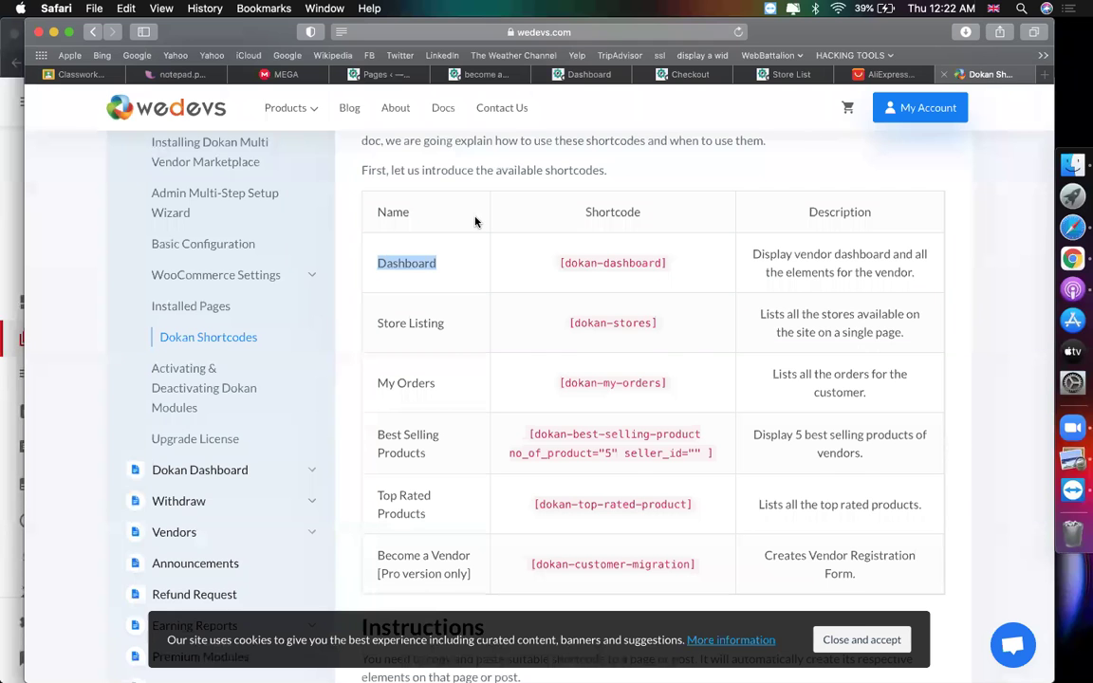
pyautogui.scroll(3, 476, 221)
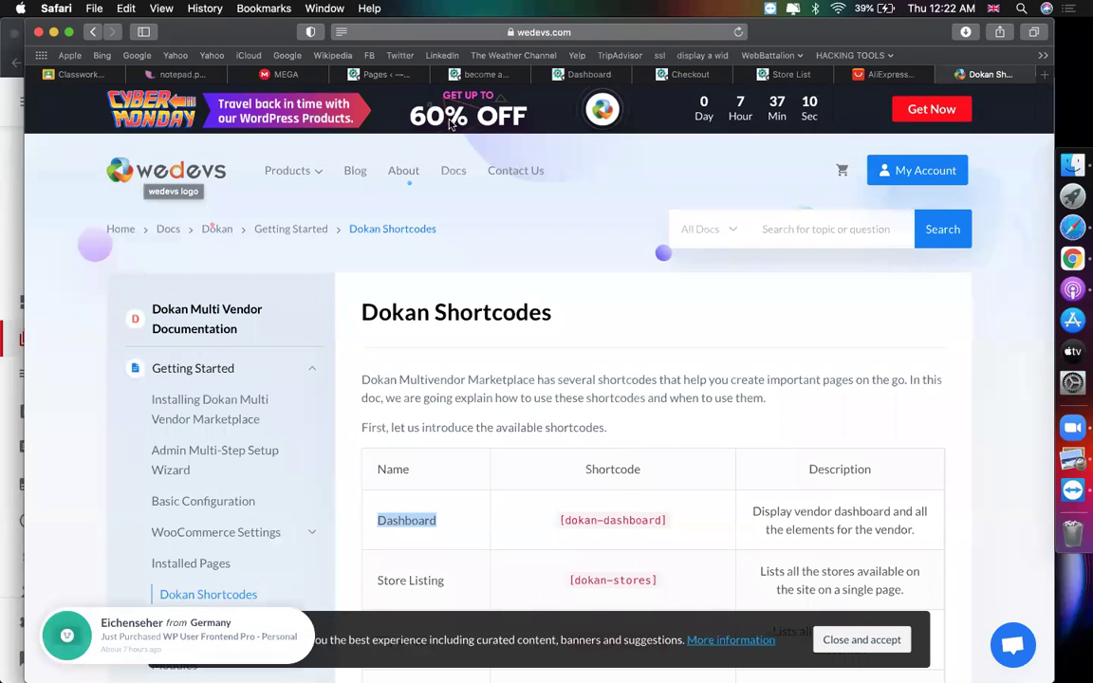
# Step: Return to the vendor store settings and start a banner upload from the computer's files
pyautogui.click(590, 76)
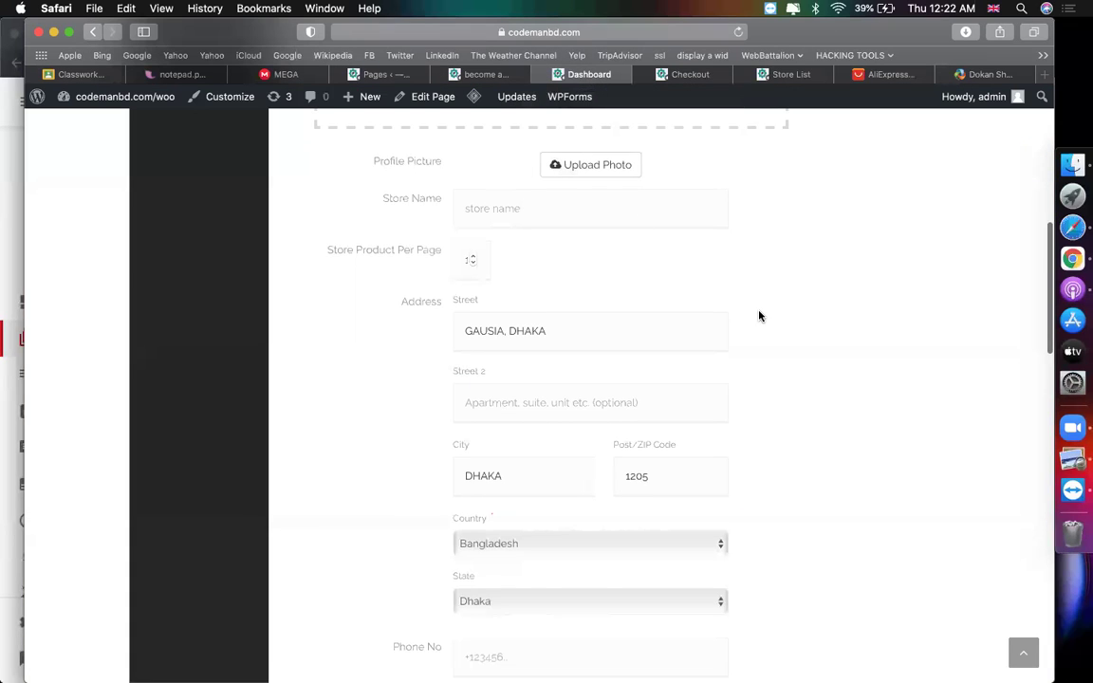
pyautogui.scroll(2, 759, 315)
pyautogui.scroll(2, 759, 315)
pyautogui.scroll(1, 594, 244)
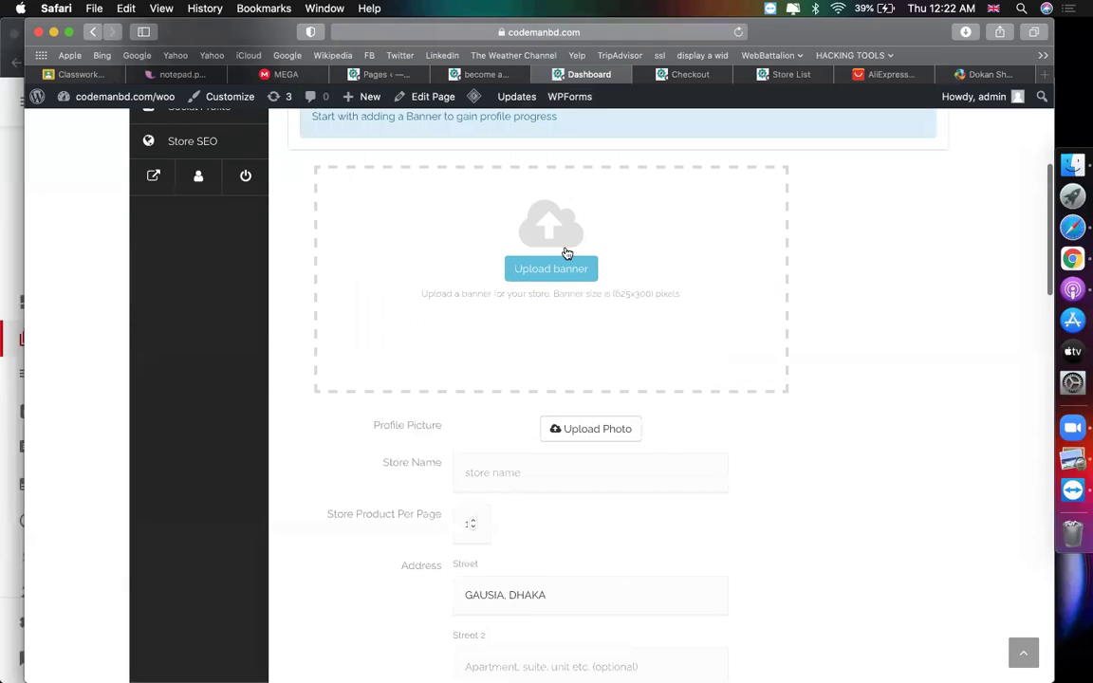
pyautogui.click(519, 268)
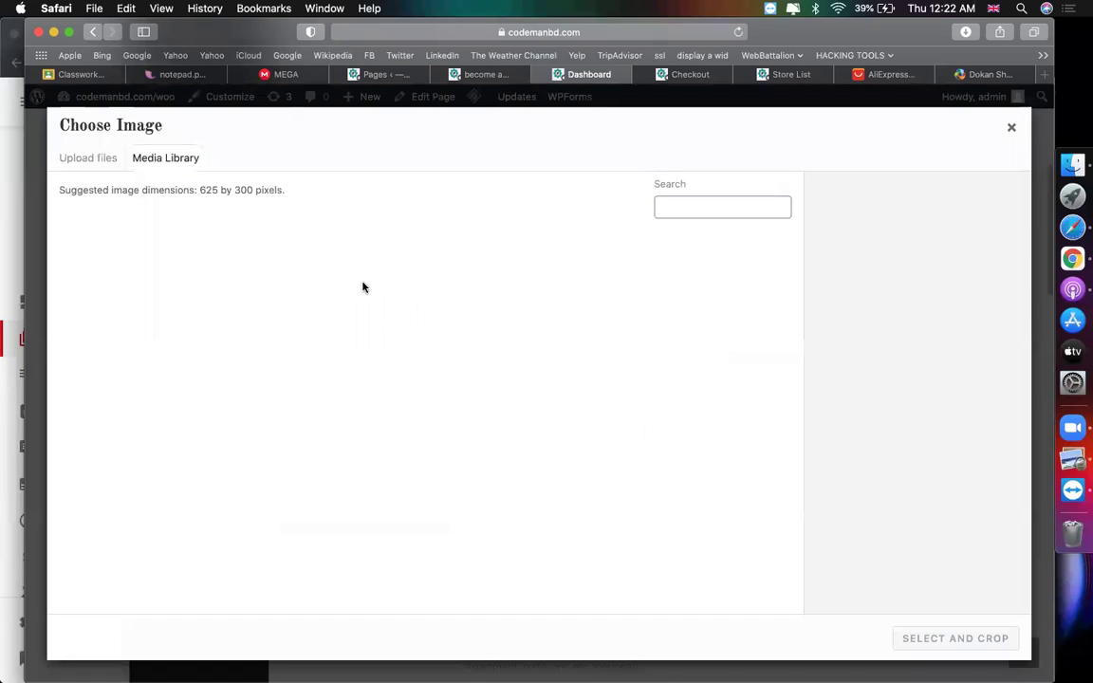
pyautogui.click(91, 162)
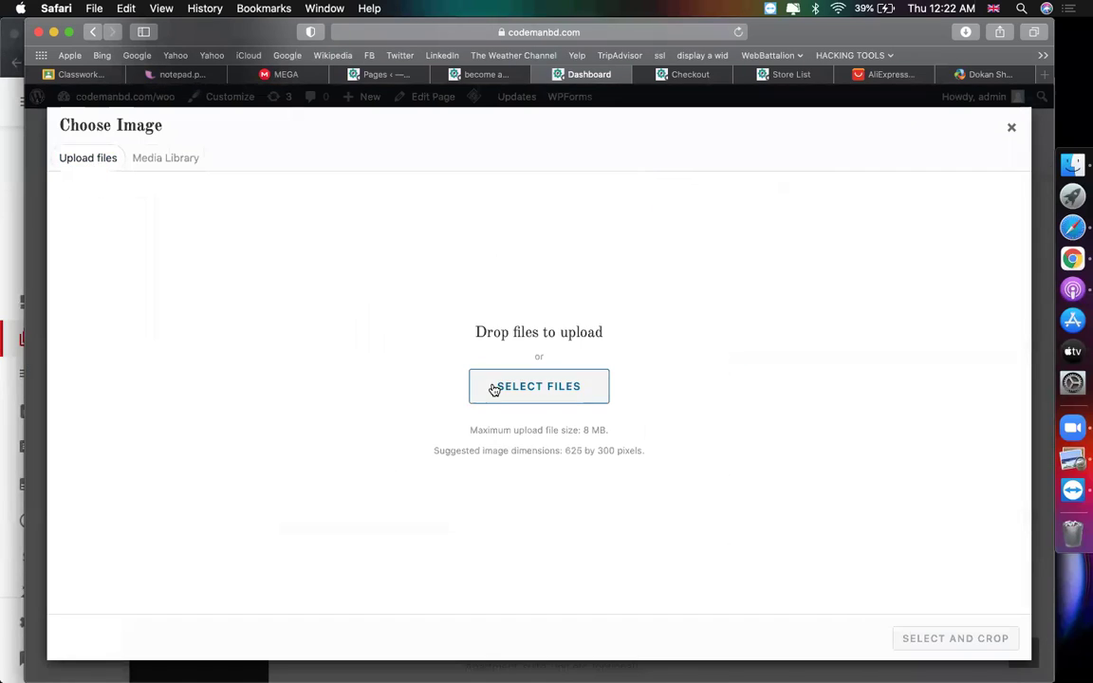
pyautogui.click(494, 387)
# Step: Preview images in the Downloads folder and upload Artwork Sonnensysteme mit Verlauf im Hintergrund.jpg for the store banner
pyautogui.click(264, 177)
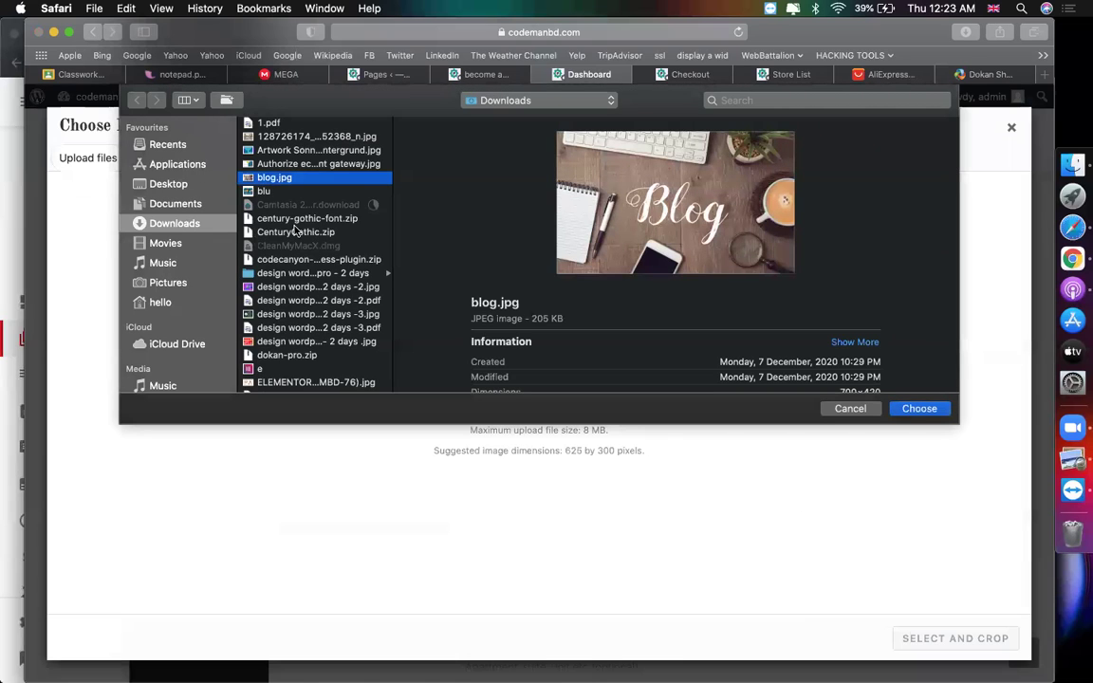
pyautogui.click(281, 316)
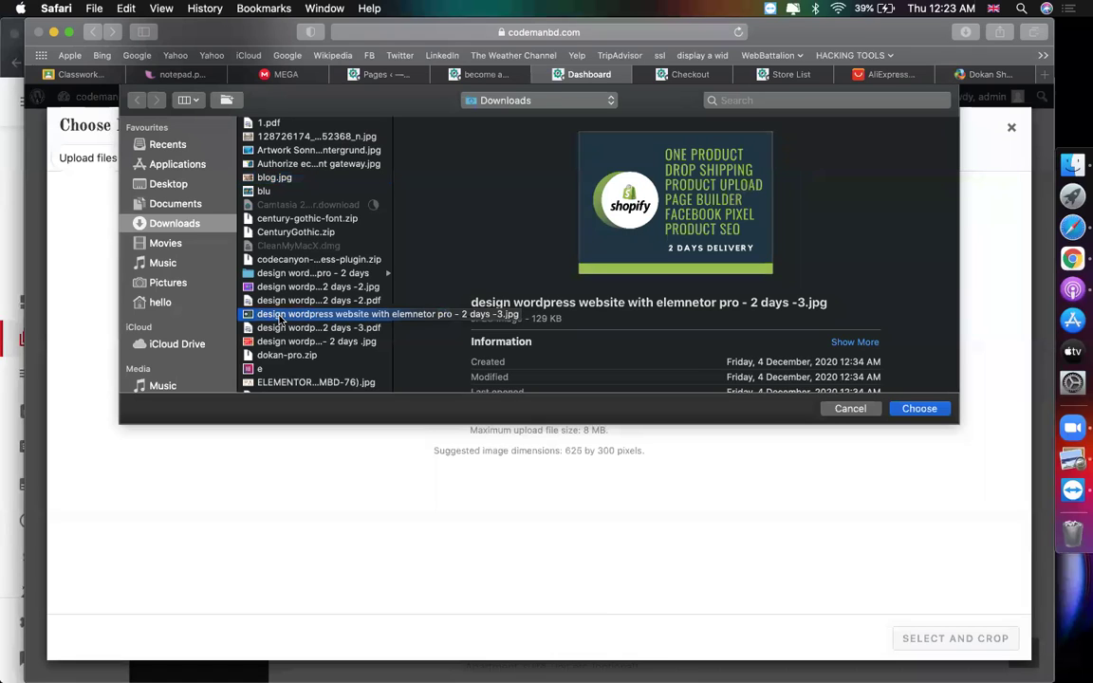
pyautogui.press('Down')
pyautogui.press('Down')
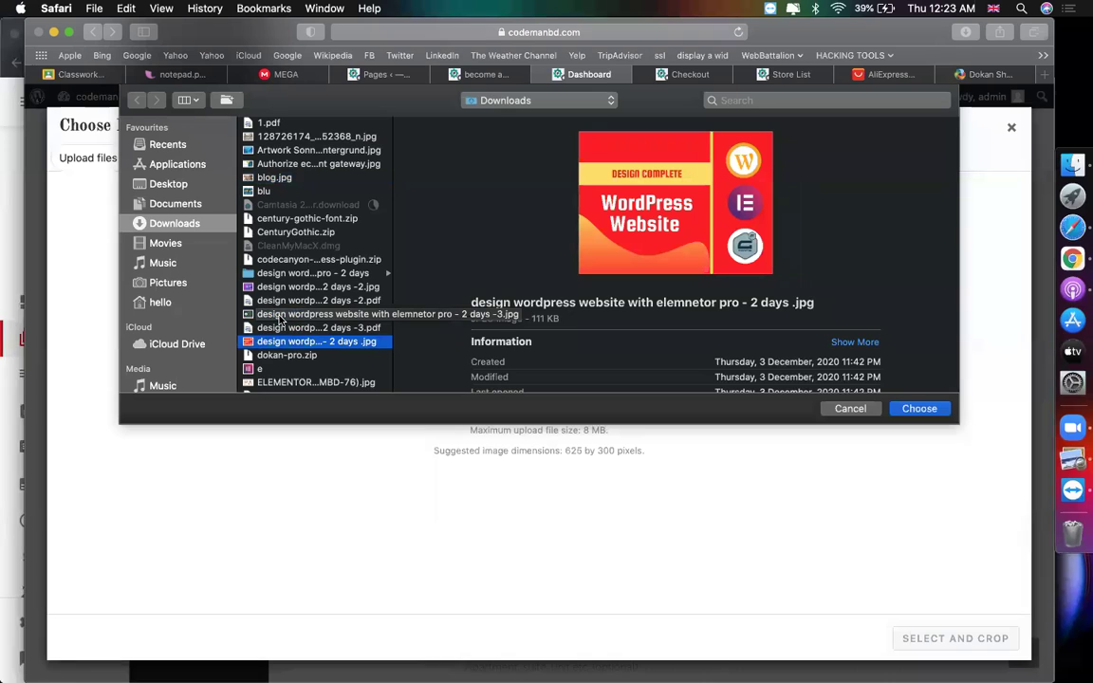
pyautogui.click(284, 137)
pyautogui.click(284, 149)
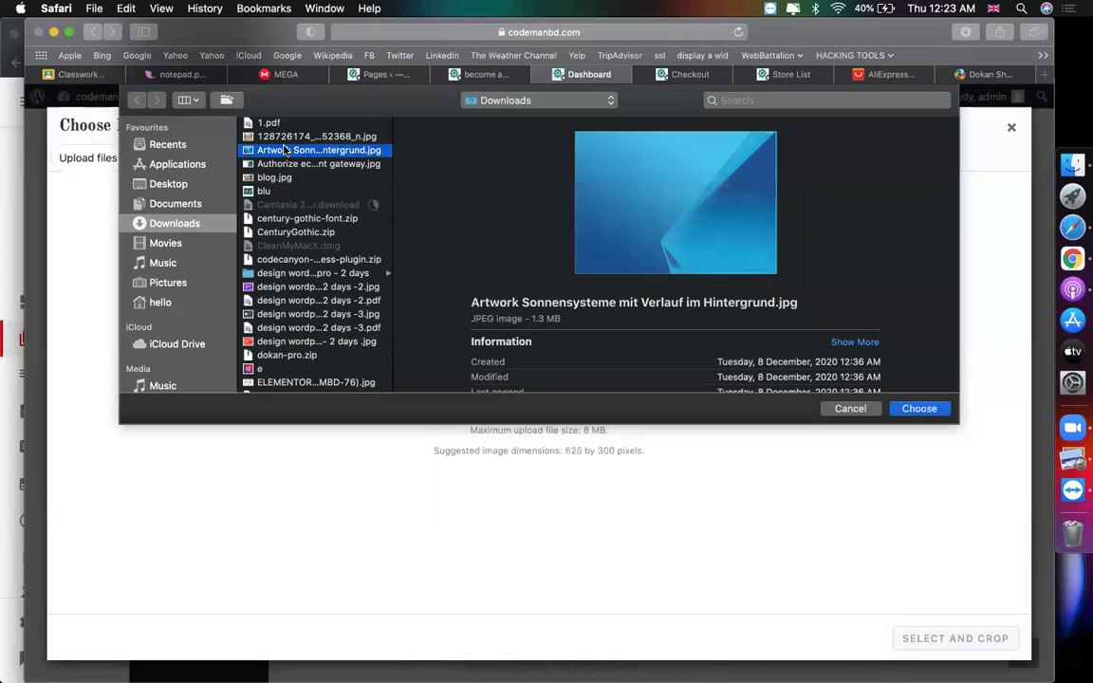
pyautogui.doubleClick(284, 150)
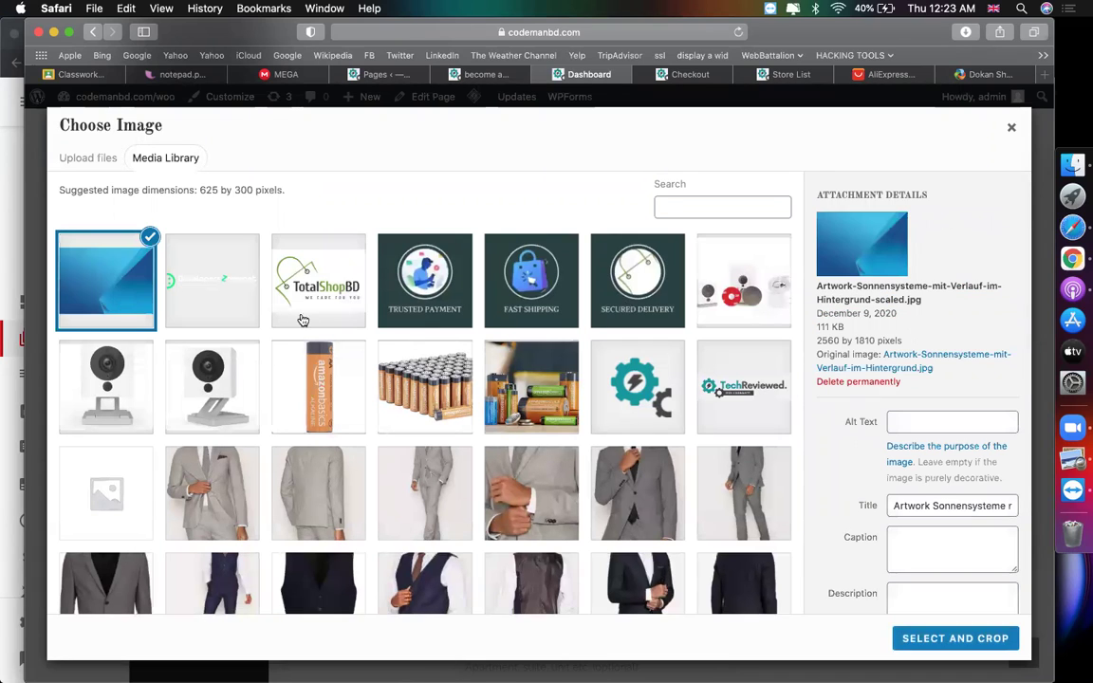
# Step: Select the uploaded blue artwork for the store banner and crop it to the suggested area covering the image's upper part
pyautogui.click(925, 641)
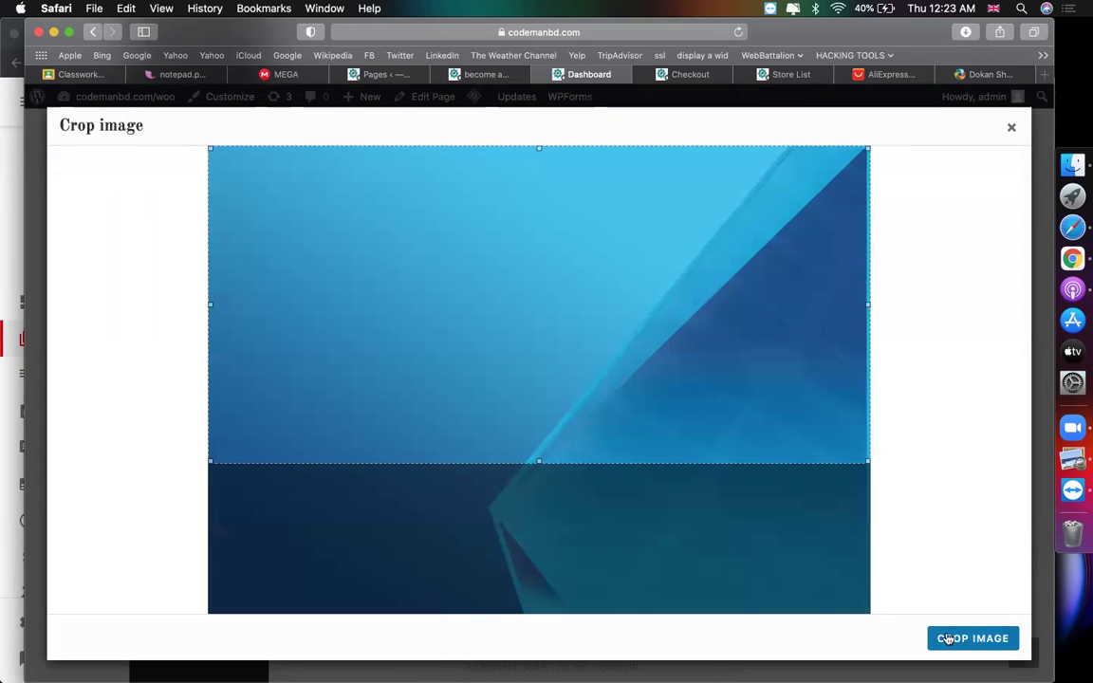
pyautogui.click(942, 638)
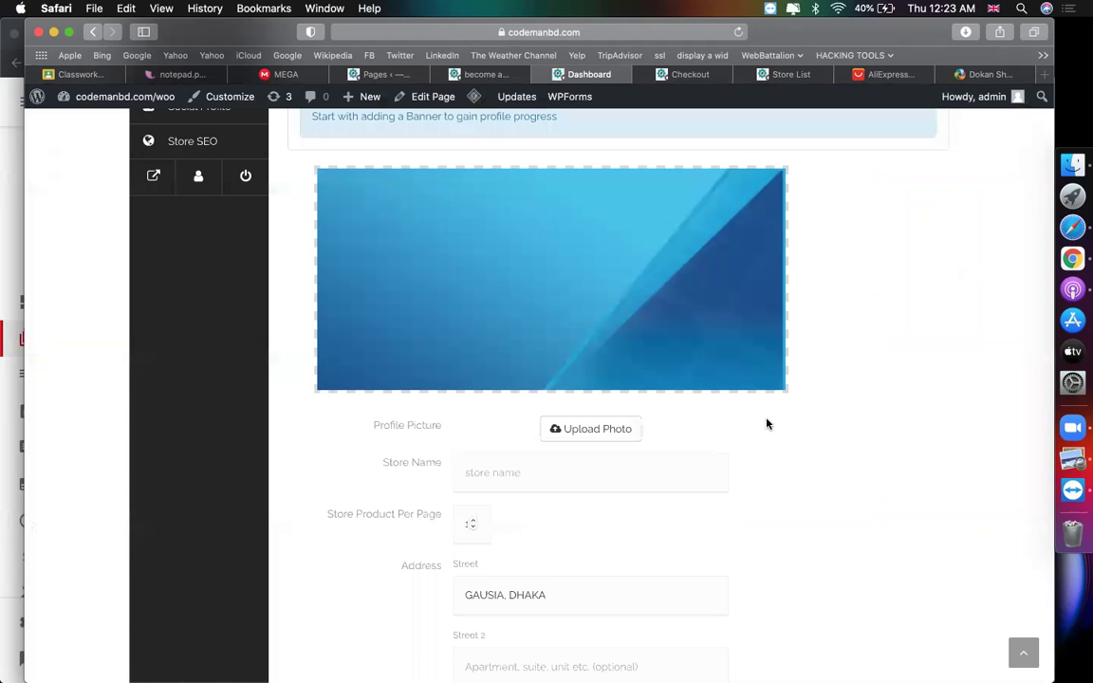
# Step: Examine the store settings form from the banner through the address, contact, opening-hours and notice fields, then review the page's top section
pyautogui.scroll(-2, 769, 424)
pyautogui.click(510, 387)
pyautogui.scroll(-2, 649, 395)
pyautogui.click(607, 399)
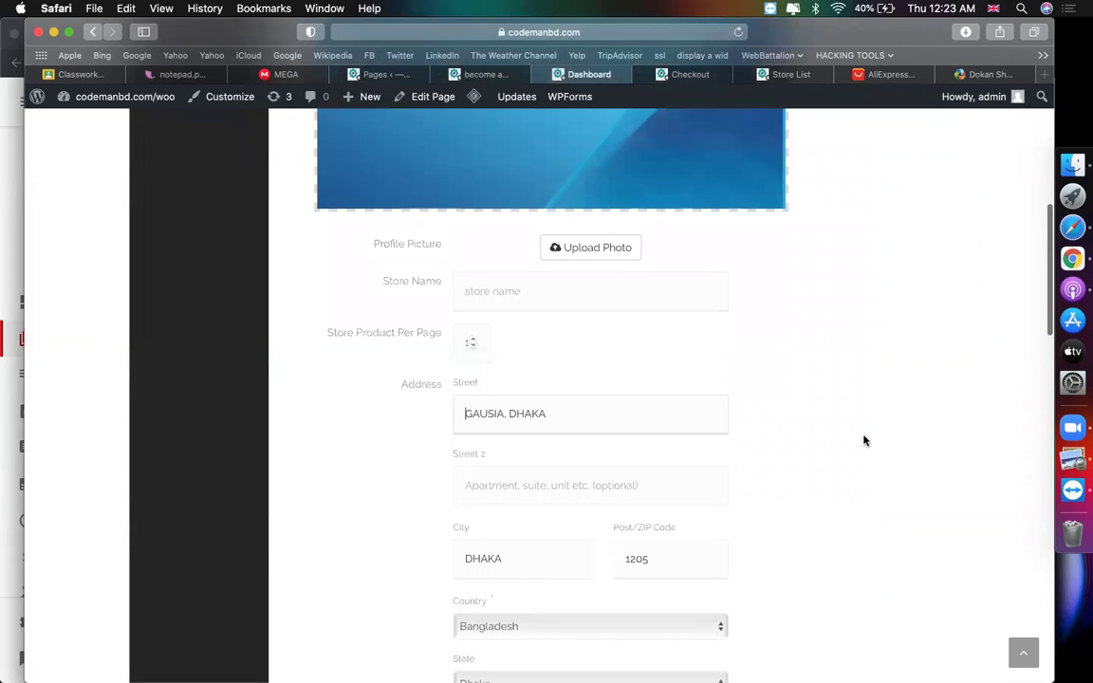
pyautogui.scroll(-5, 590, 475)
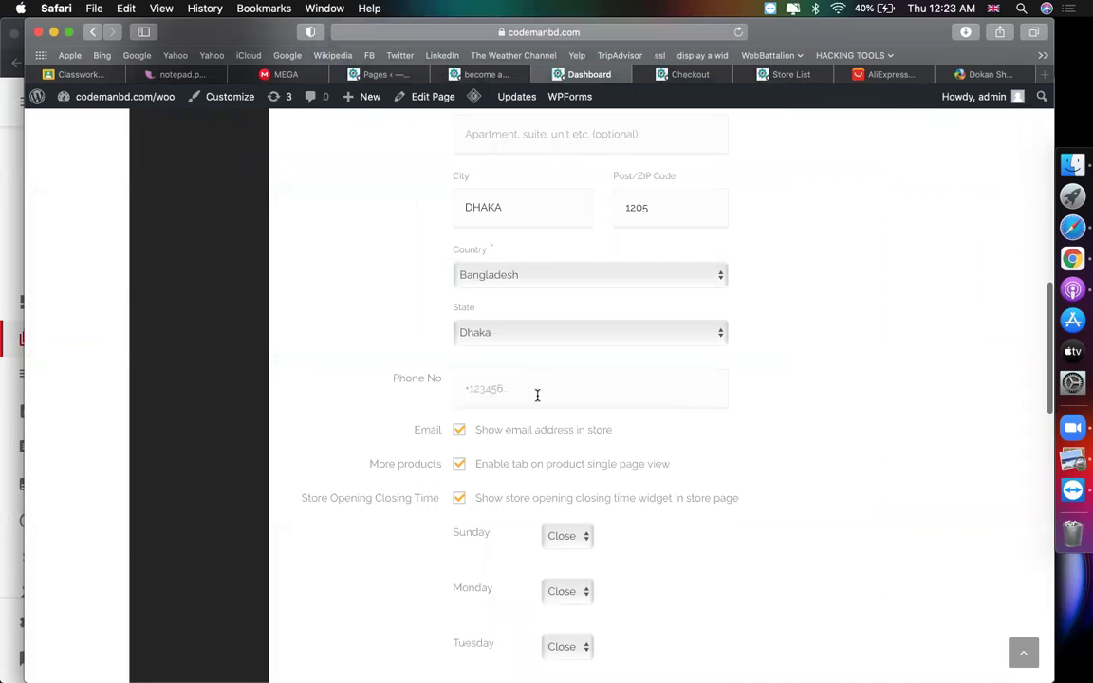
pyautogui.scroll(-5, 782, 445)
pyautogui.scroll(-5, 562, 422)
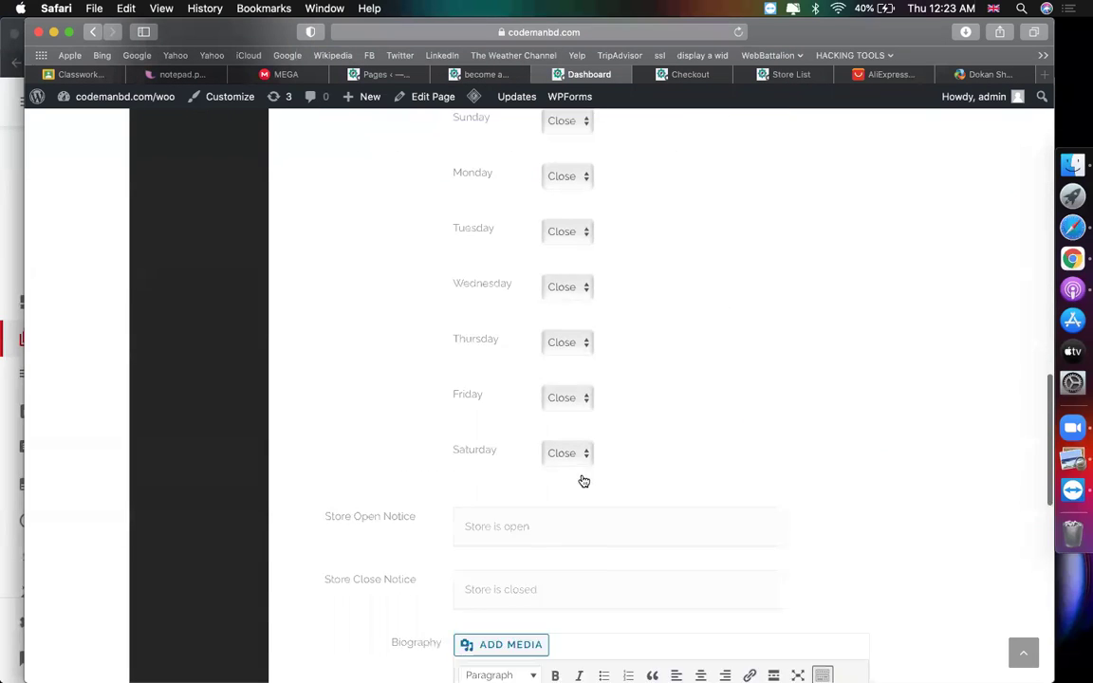
pyautogui.scroll(-5, 609, 435)
pyautogui.scroll(15, 609, 434)
pyautogui.scroll(8, 609, 435)
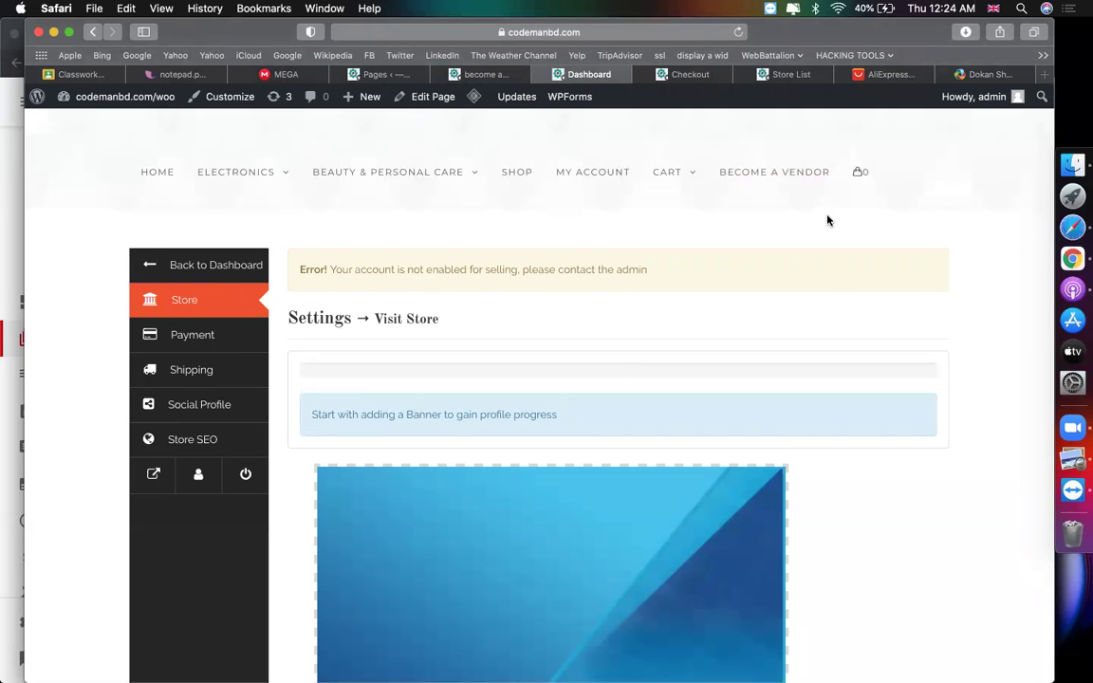
pyautogui.scroll(-3, 826, 220)
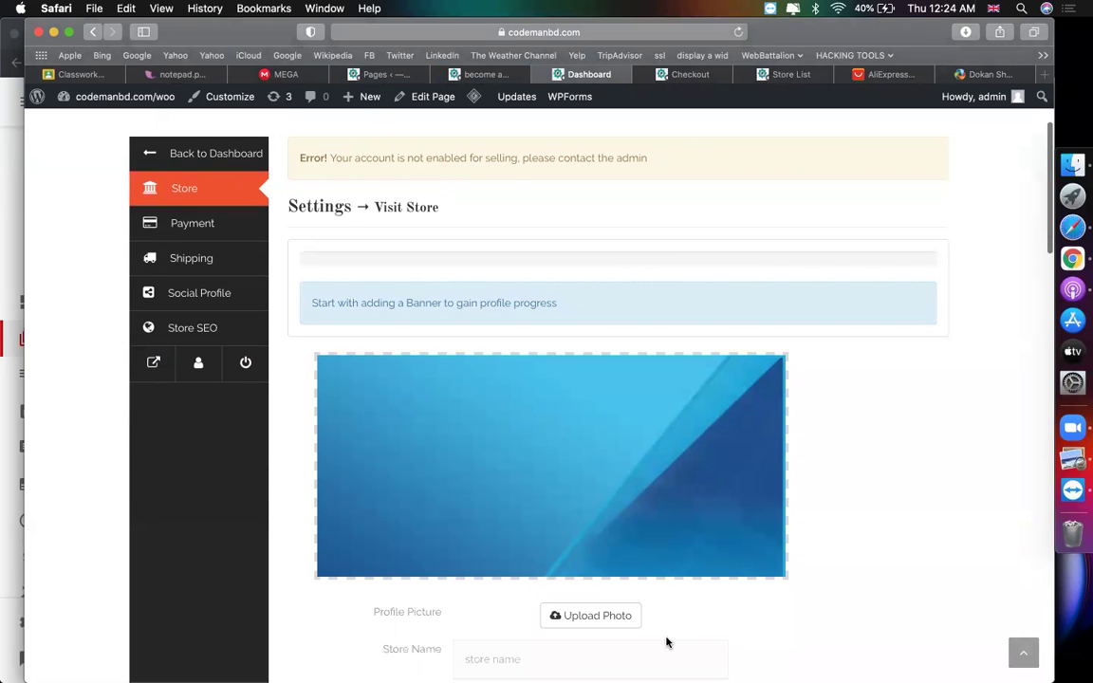